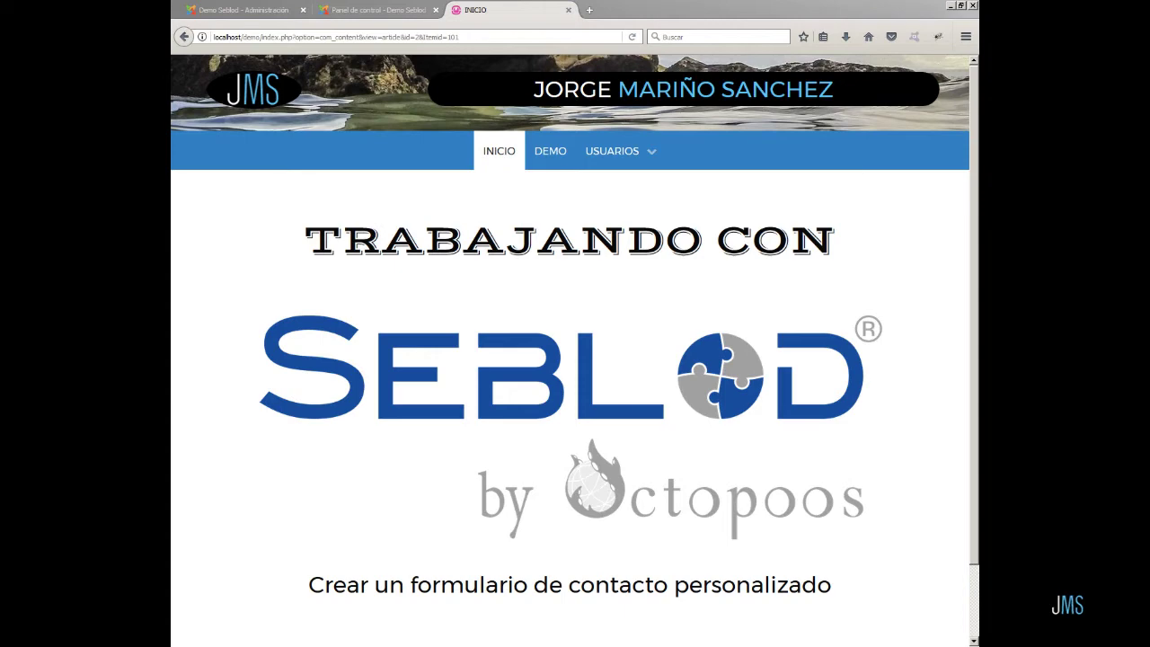
- Sign in on the front-end site with the saved administrator login
mouse_move(613, 160)
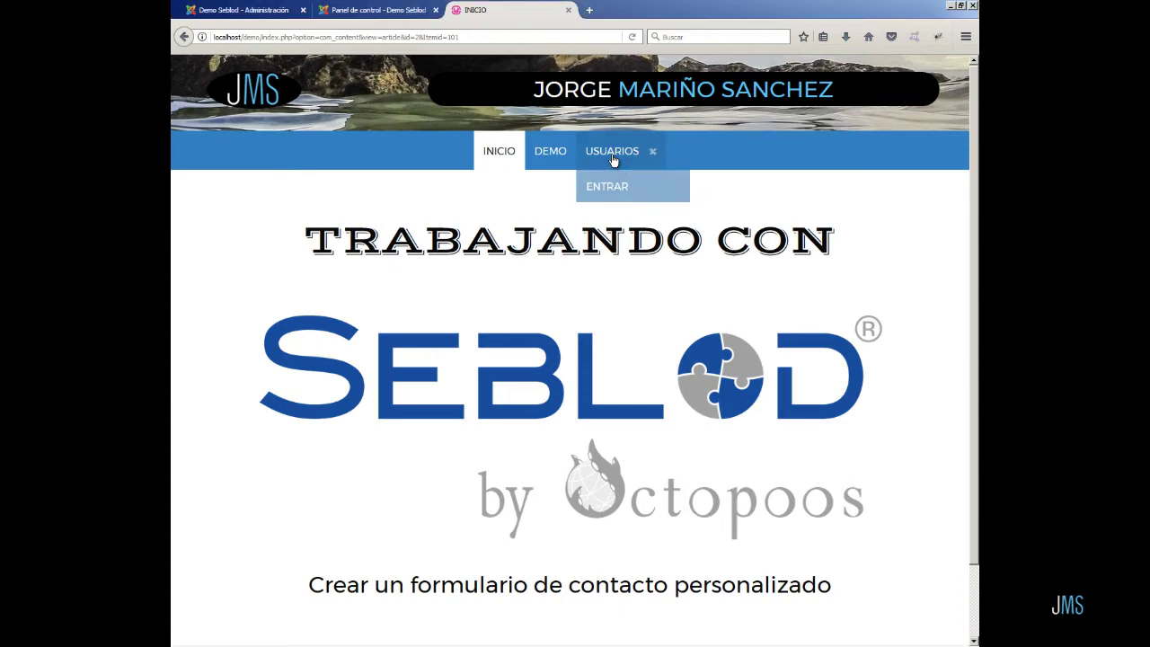
left_click(608, 187)
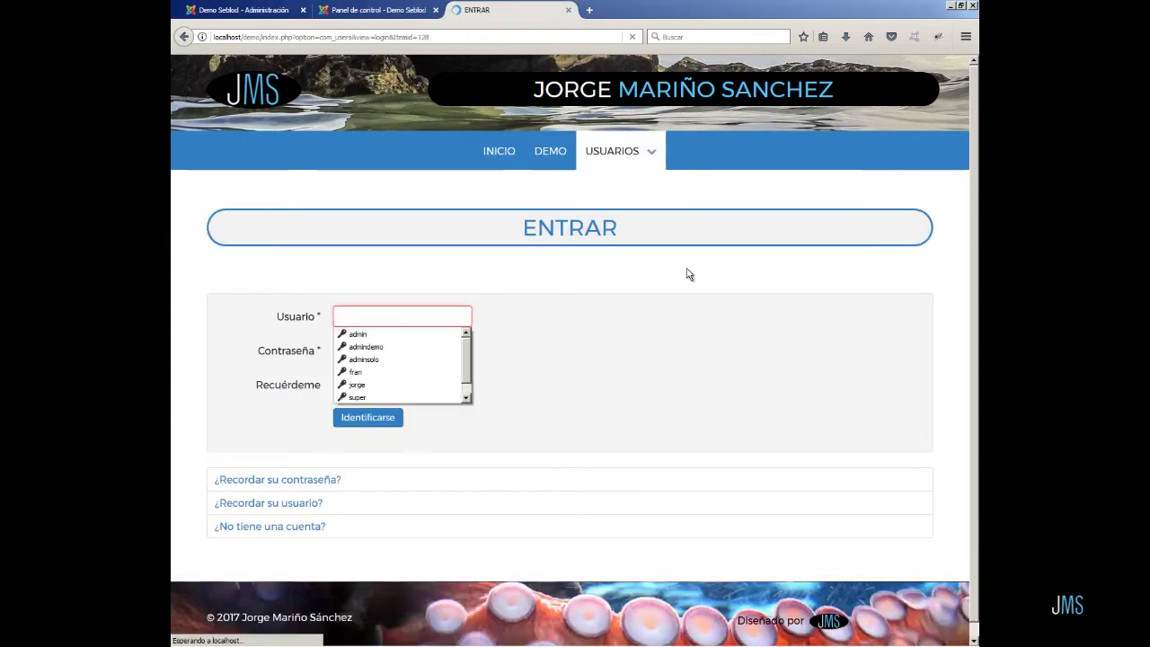
left_click(387, 399)
left_click(385, 416)
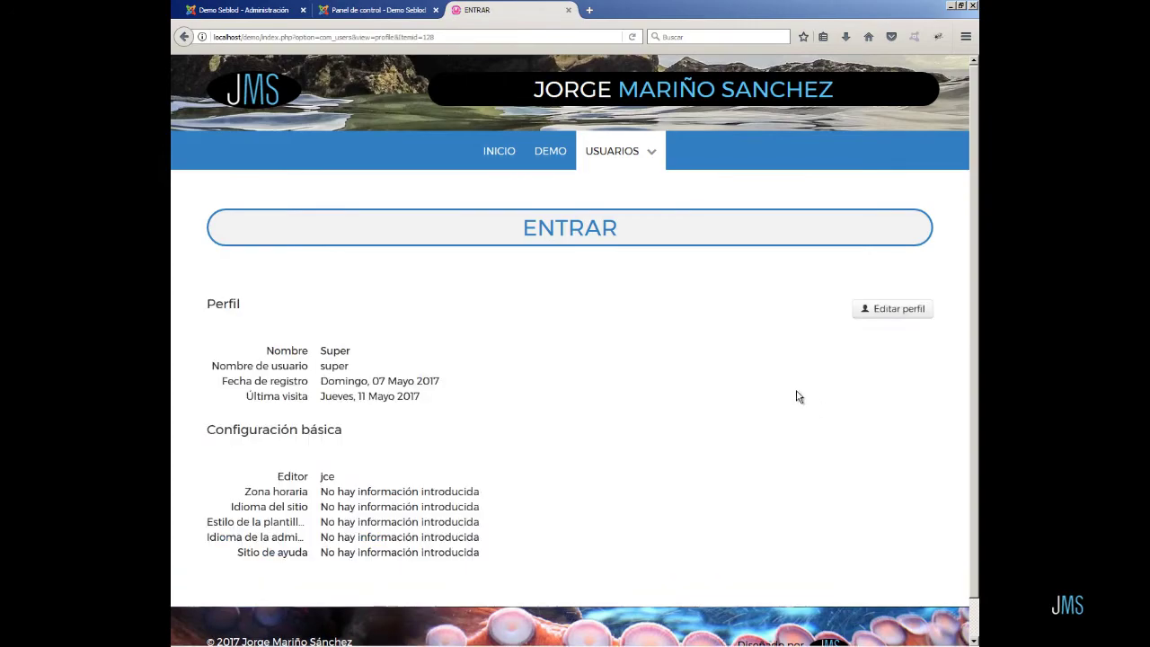
- Open the DEMO article page and choose Editar from its gear menu
left_click(552, 160)
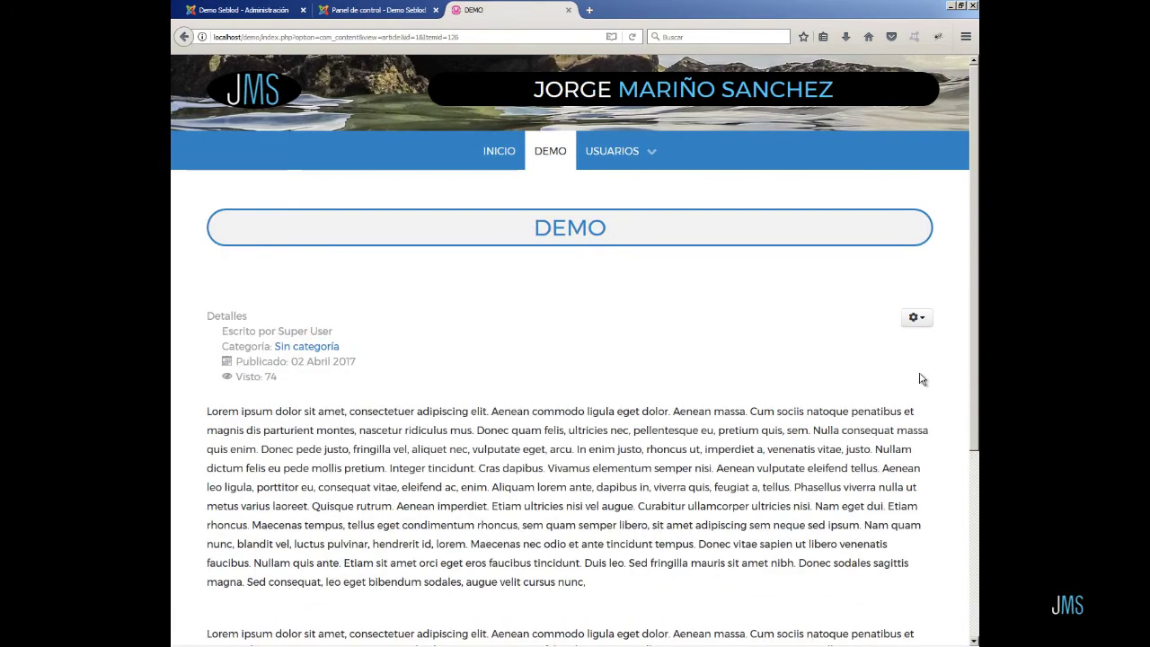
scroll(911, 382, "down", 2)
scroll(910, 381, "down", 3)
scroll(909, 377, "up", 3)
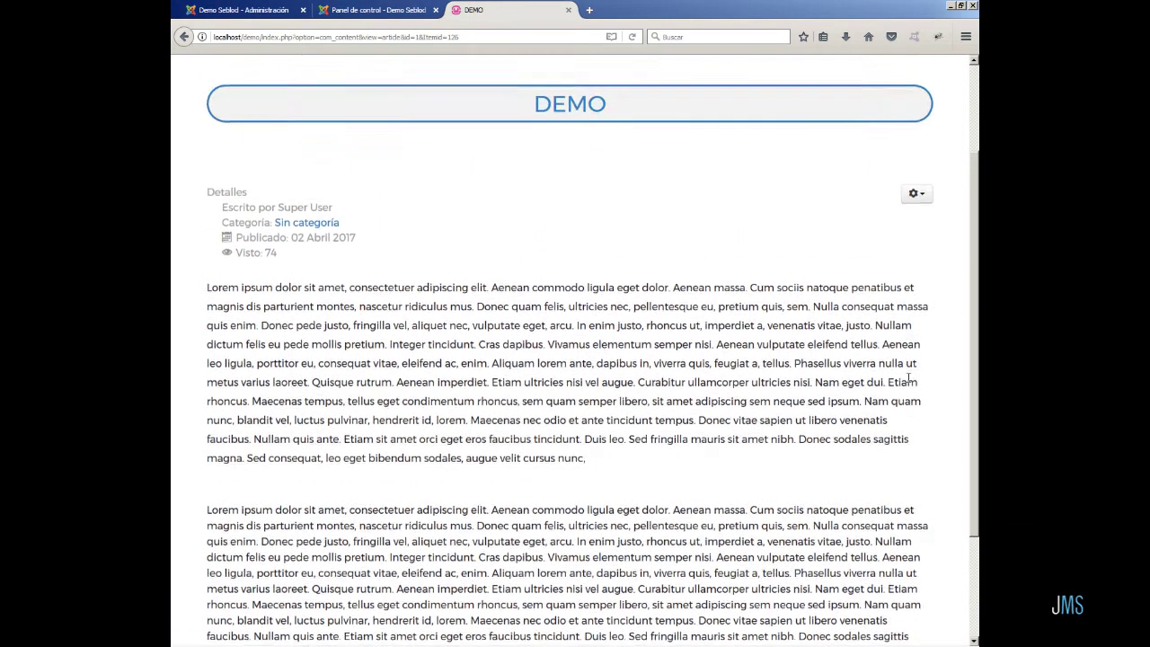
scroll(908, 382, "up", 3)
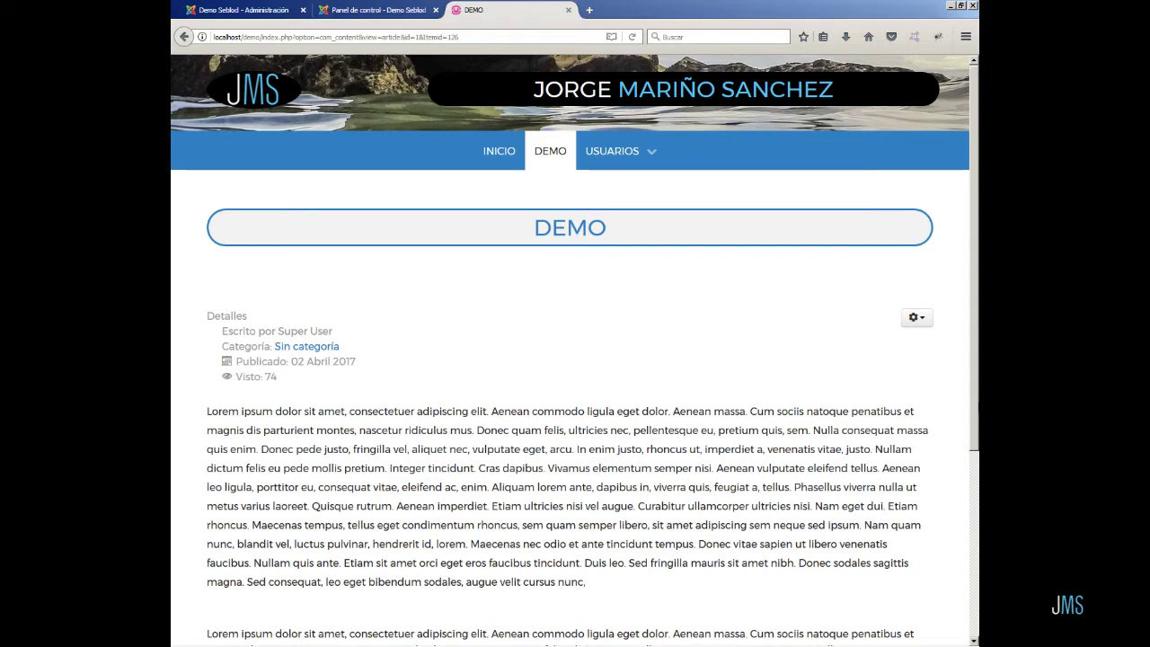
left_click(927, 324)
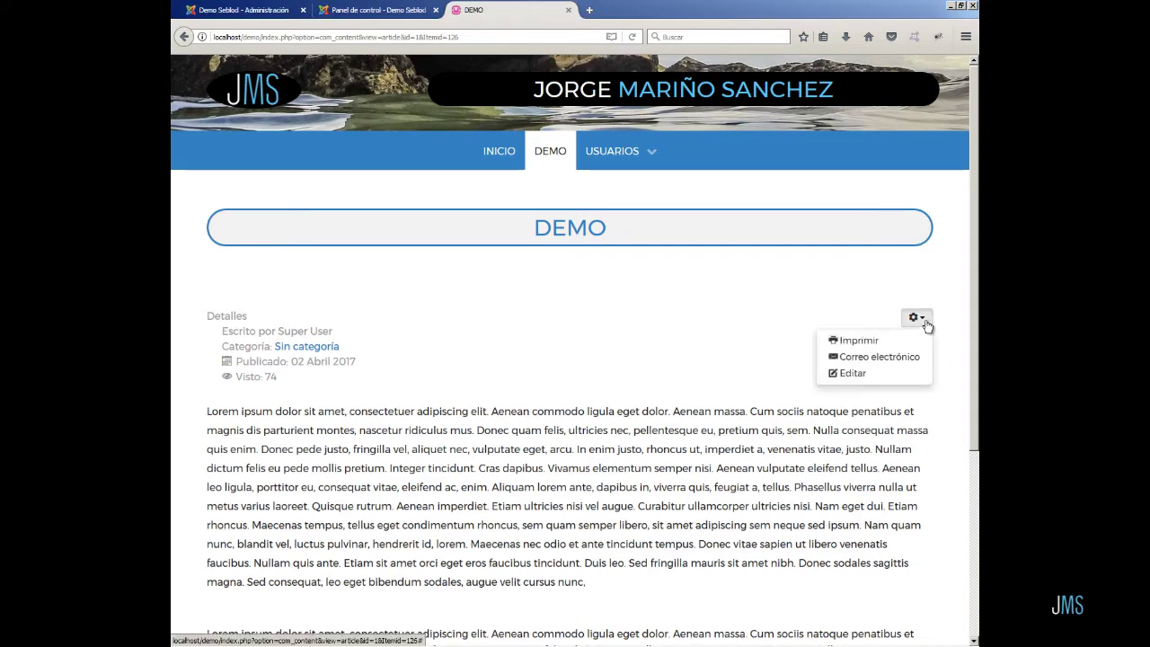
left_click(886, 376)
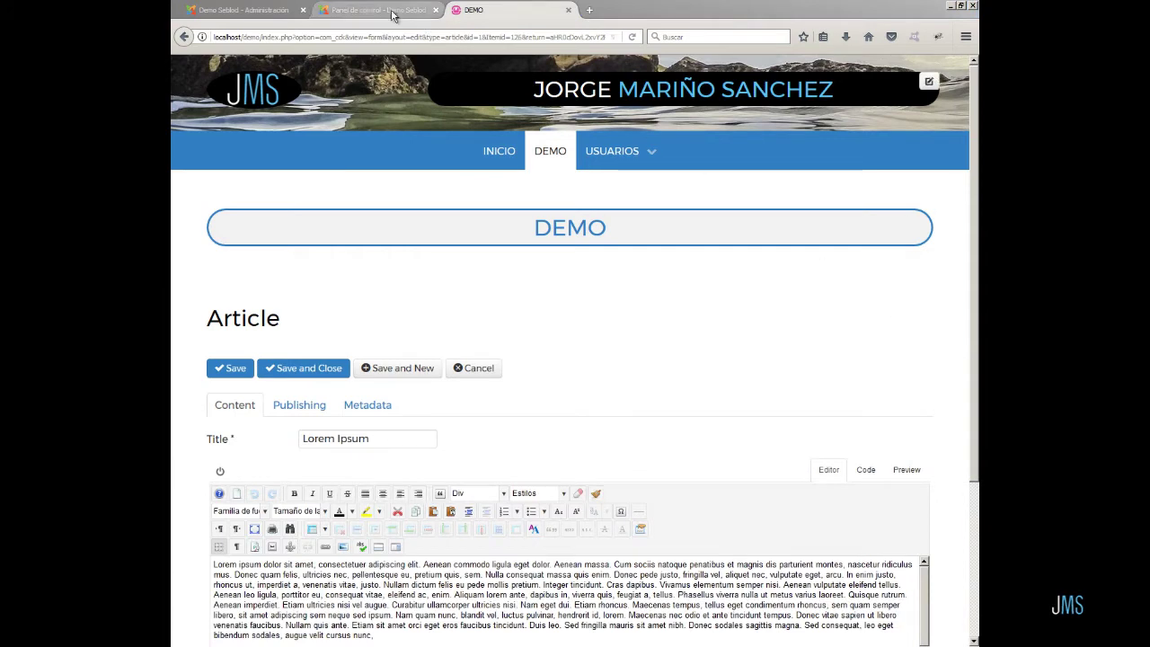
- In the admin, open the Article type's site form (22 fields) from SEBLOD Formularios & Tipos de Contenido
left_click(417, 13)
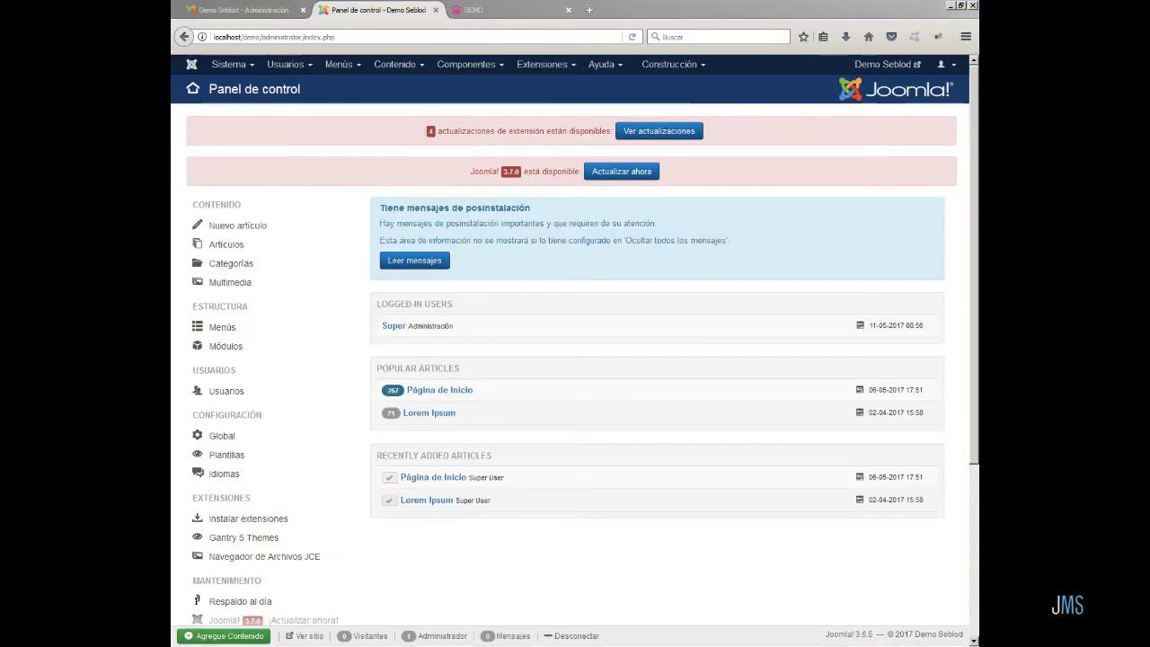
left_click(467, 65)
left_click(475, 283)
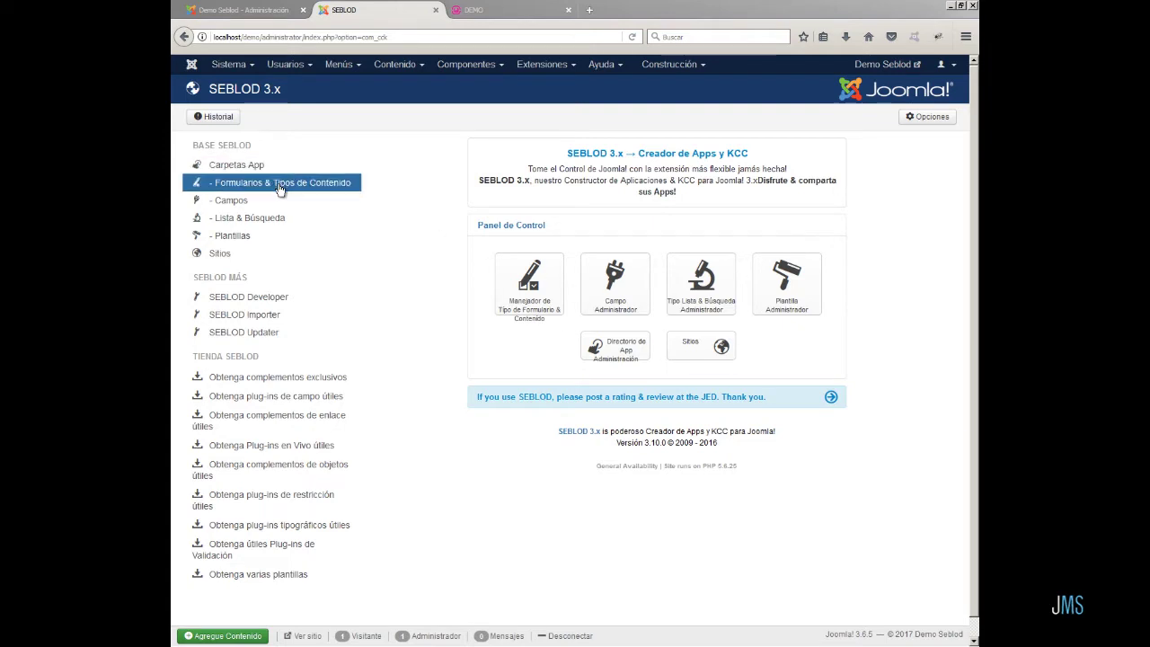
left_click(280, 184)
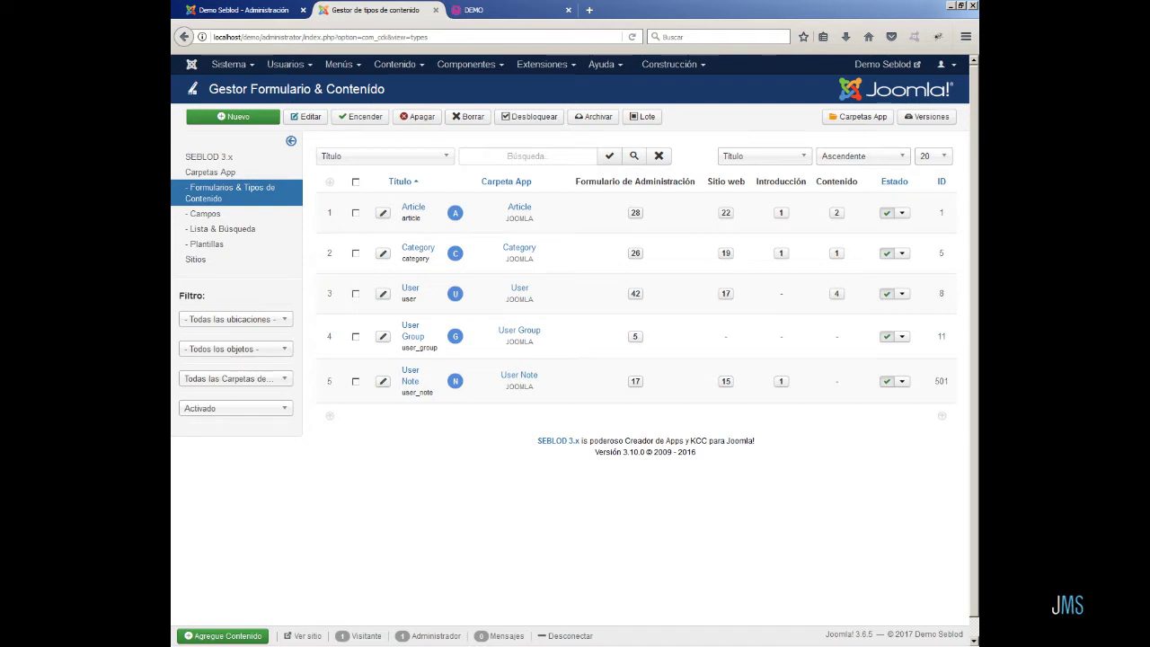
left_click(726, 214)
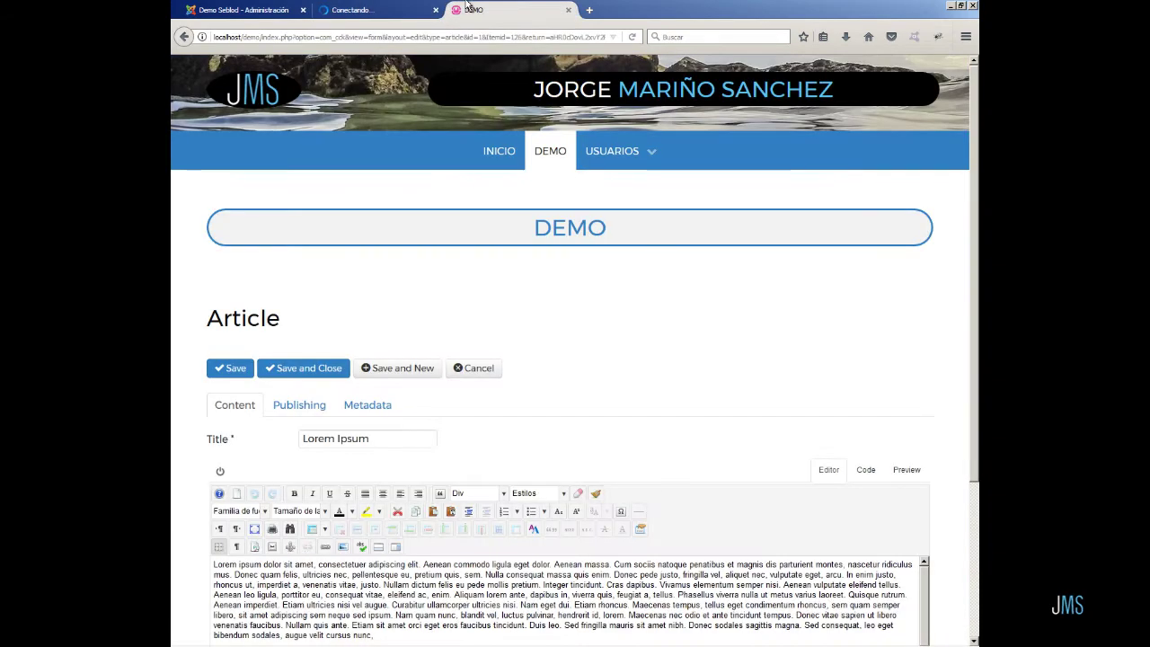
left_click(426, 7)
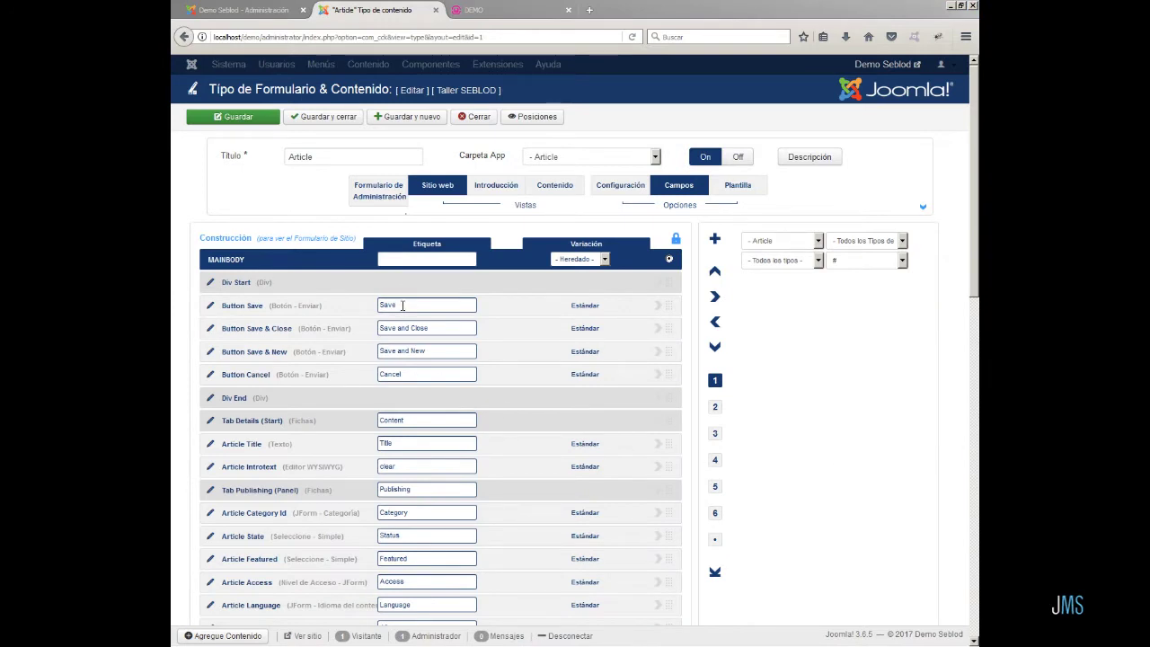
- Relabel the Button Save field 'Salvar' and save the Article content type
left_click_drag(401, 306, 376, 307)
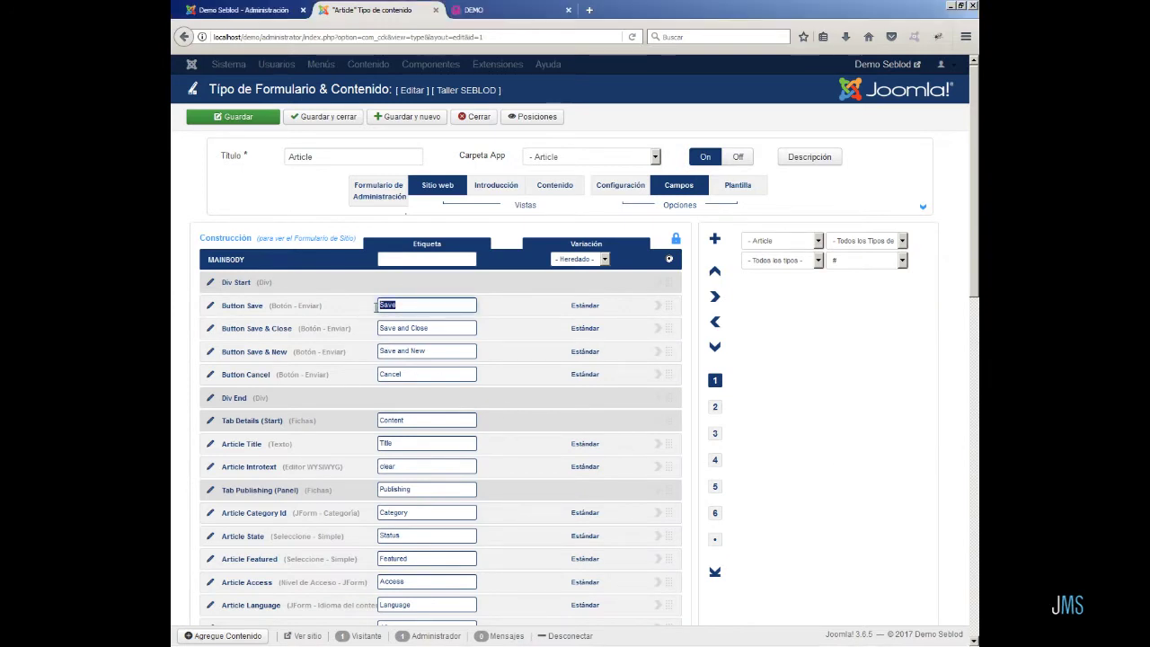
key("BackSpace")
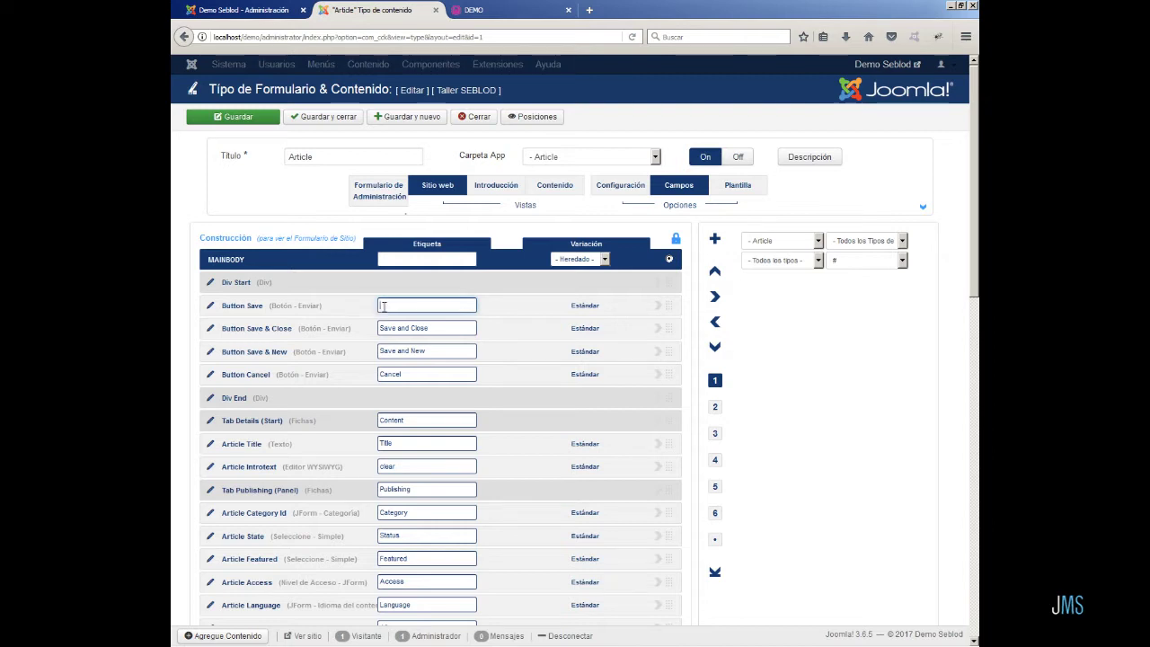
left_click(382, 305)
left_click(405, 333)
left_click(235, 118)
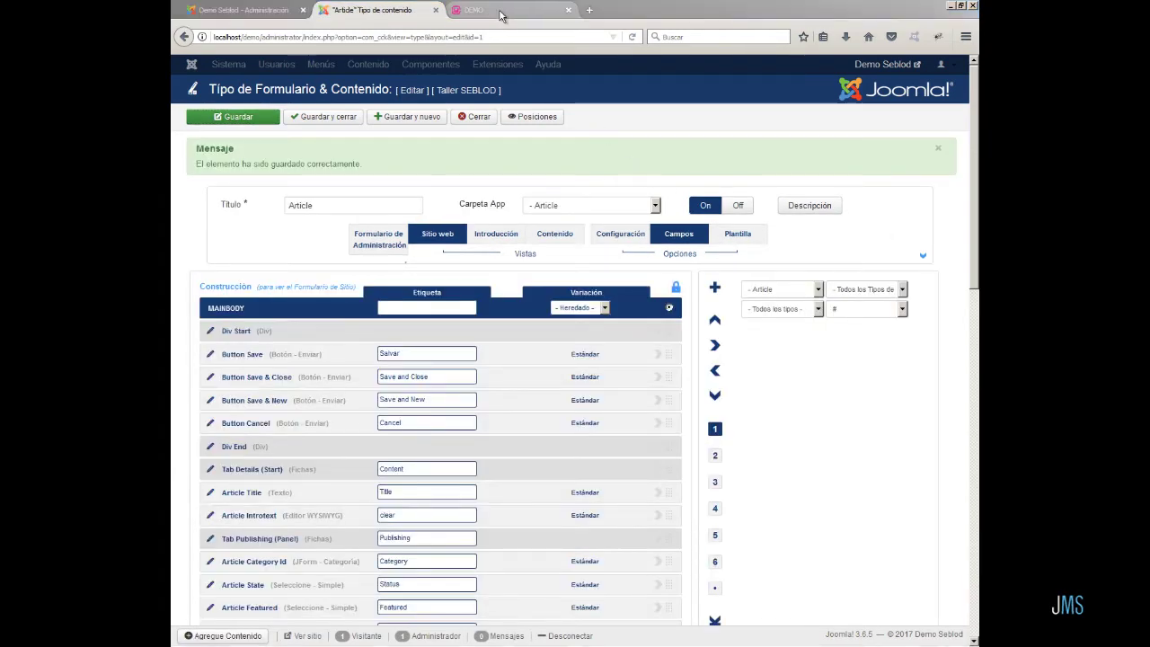
- Reload the front-end DEMO edit form to check the Salvar button, then return to the admin
left_click(499, 10)
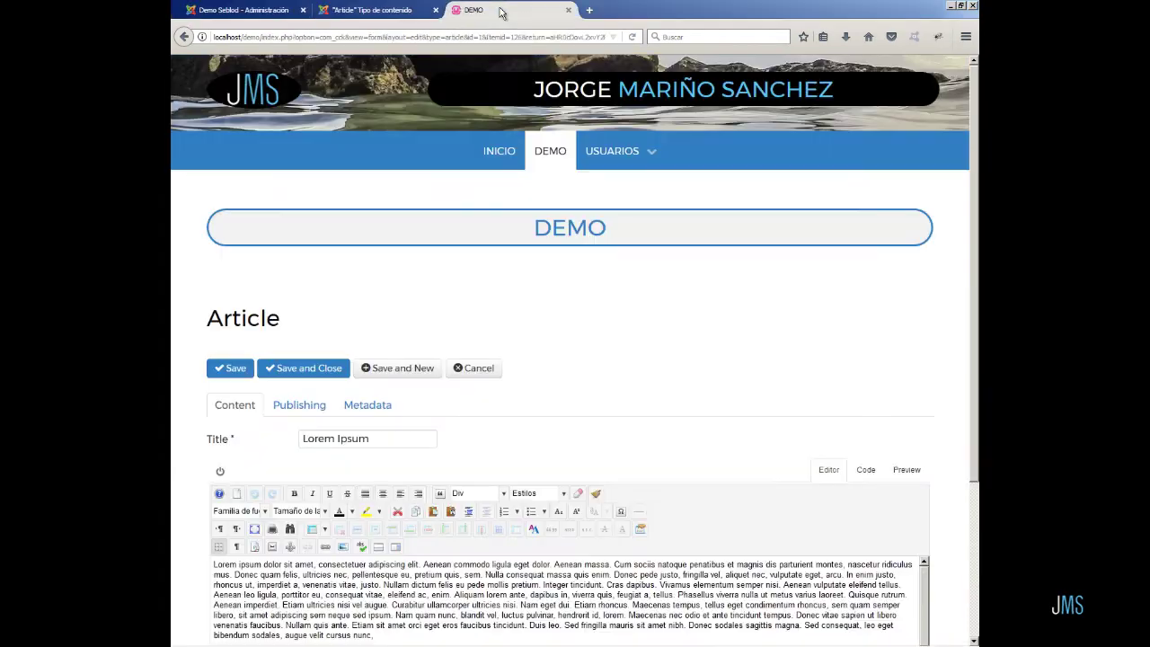
left_click(632, 37)
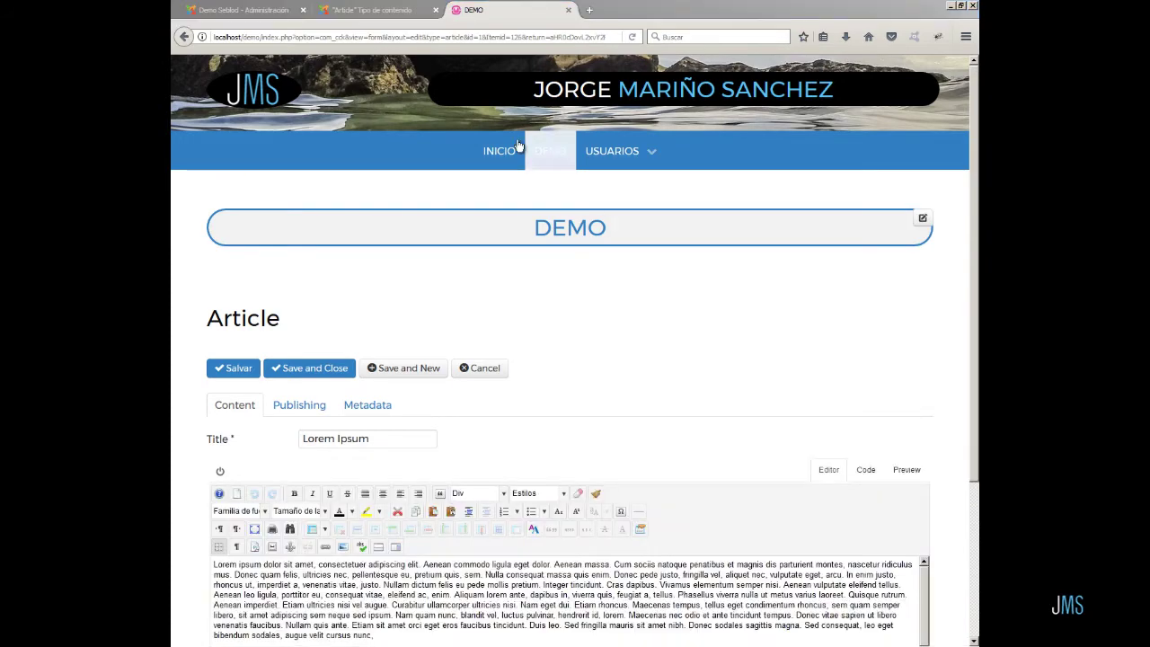
left_click(374, 11)
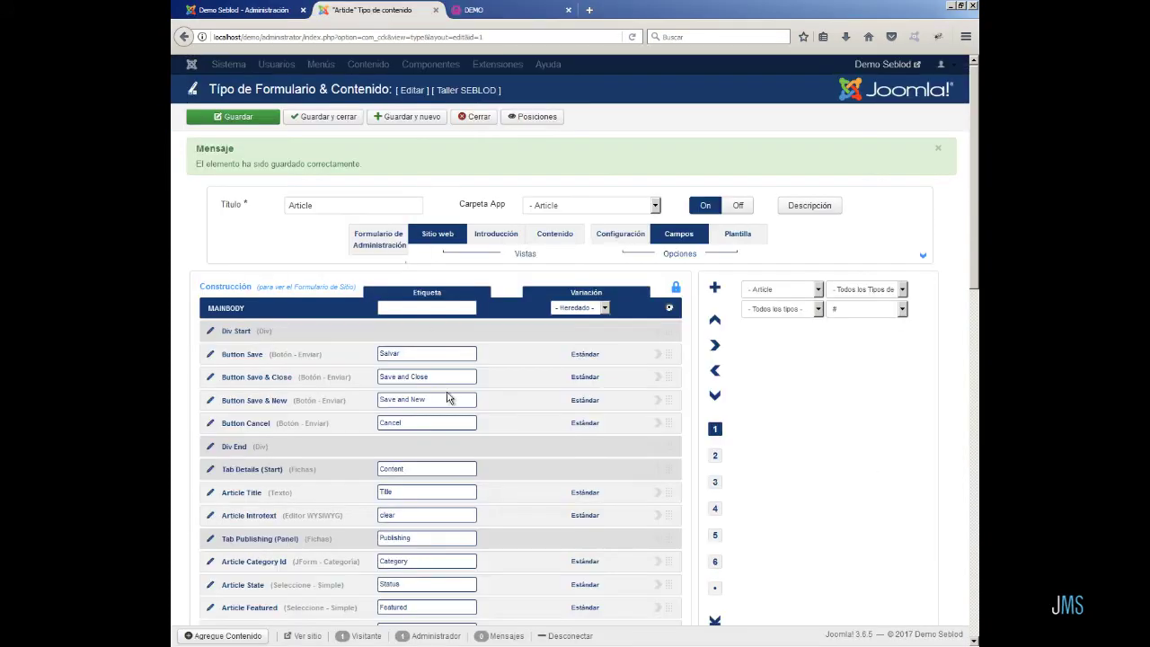
- Relabel the form buttons 'Salvar y cerrar', 'Salvar y nuevo' and 'Cancelar'
scroll(452, 394, "down", 5)
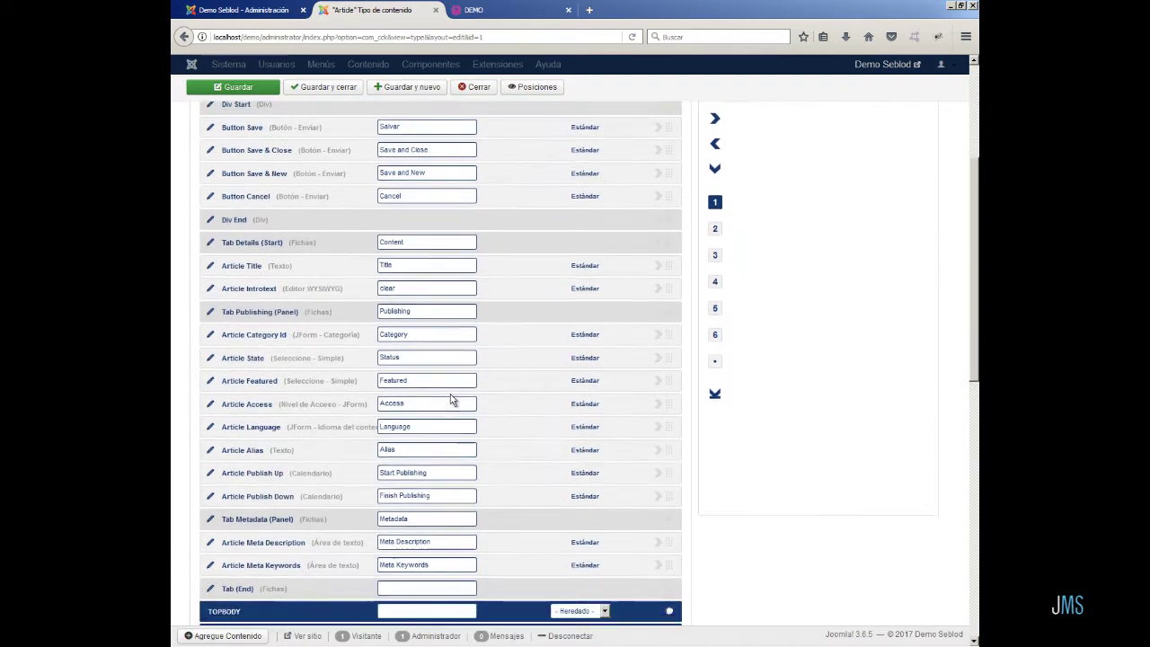
scroll(451, 399, "up", 2)
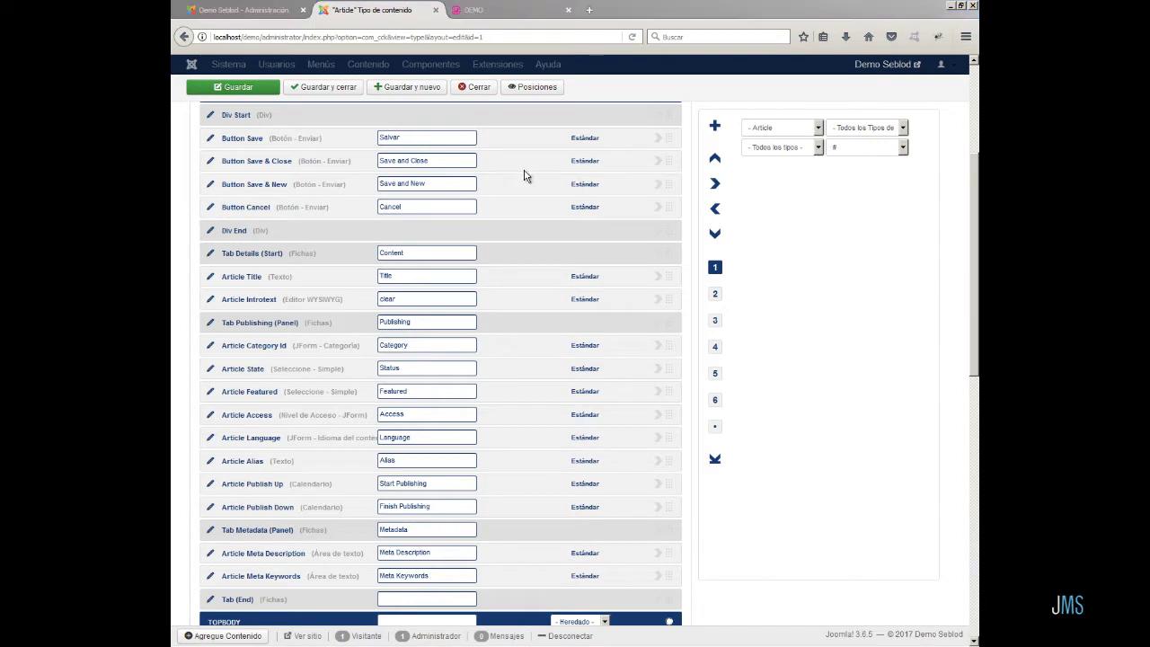
triple_click(422, 161)
type("Salvar y cerrar")
key("Delete")
left_click(395, 185)
left_click_drag(425, 183, 487, 234)
left_click(404, 199)
key("Delete")
- Label the Content tab 'Contenido' and the Article Title field 'Título'
left_click(416, 208)
left_click(416, 223)
left_click(396, 255)
left_click(398, 267)
left_click_drag(401, 276, 365, 271)
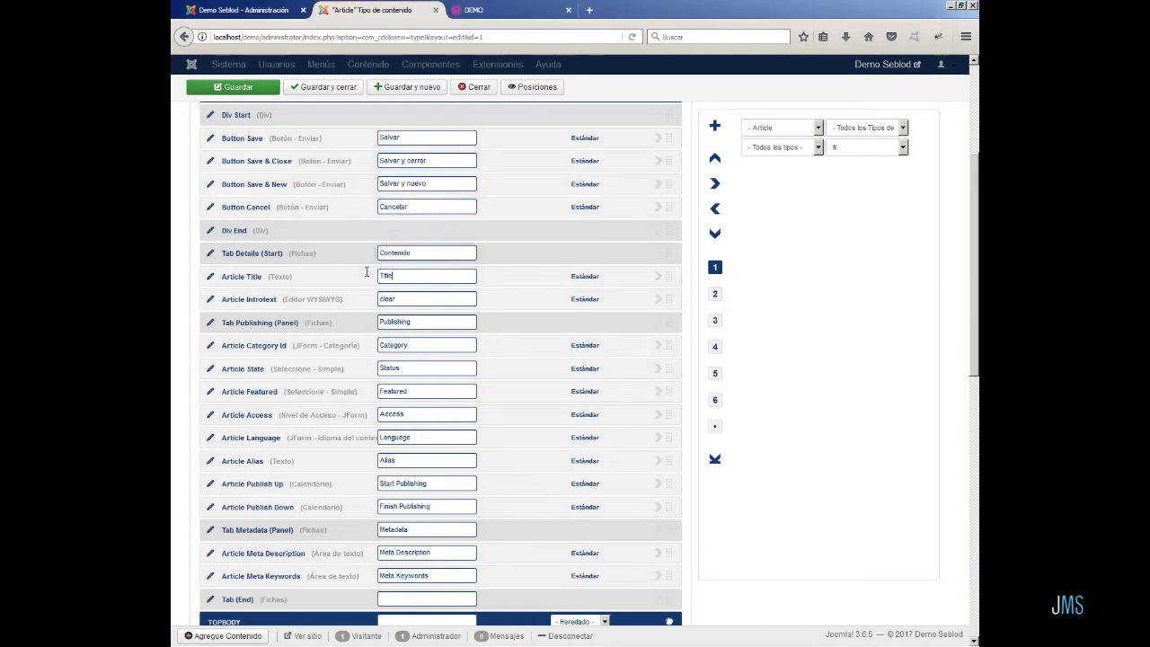
key("Delete")
left_click(401, 277)
- Label the Publishing tab 'Publicación' and its fields 'Categoría', 'Estado' and 'Destacado'
left_click(409, 304)
key("Delete")
left_click_drag(415, 322, 362, 361)
left_click(405, 336)
key("Delete")
left_click(399, 343)
left_click(404, 359)
key("Delete")
left_click(405, 368)
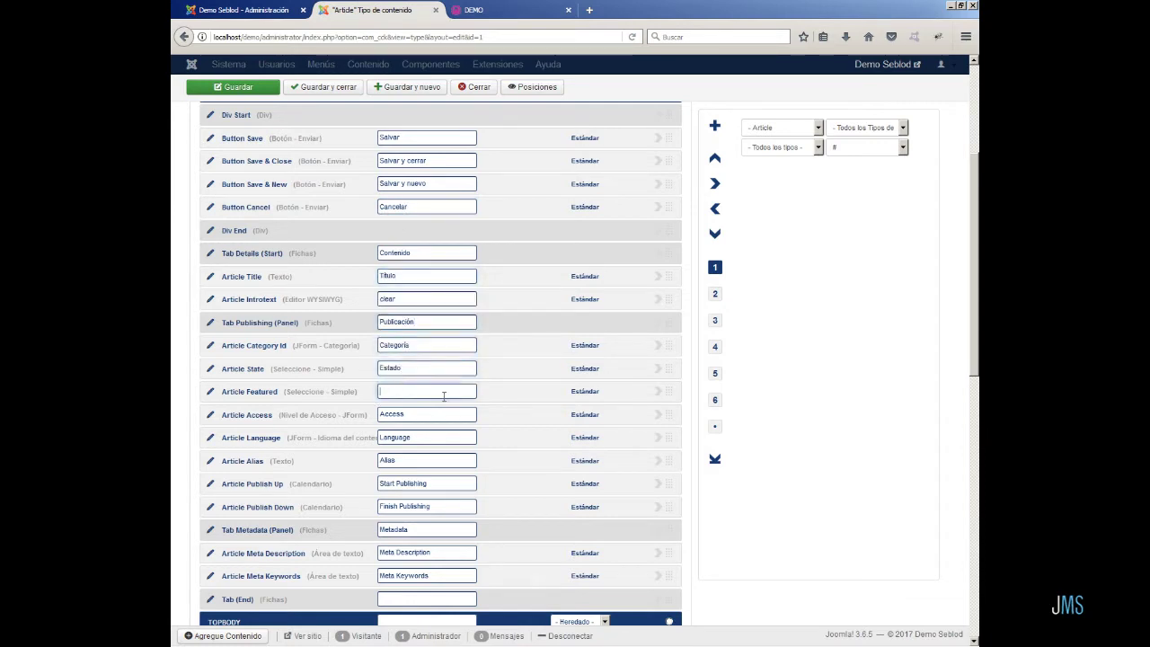
type("Destacado")
left_click(420, 408)
- Relabel Access 'Nivel de acceso', Language 'Lenguaje' and Publish Up 'Comenzar la publicación'
key("Delete")
left_click_drag(410, 414, 370, 437)
left_click(405, 415)
left_click(411, 431)
key("Delete")
left_click(401, 438)
left_click(401, 453)
left_click_drag(432, 485, 373, 484)
key("Delete")
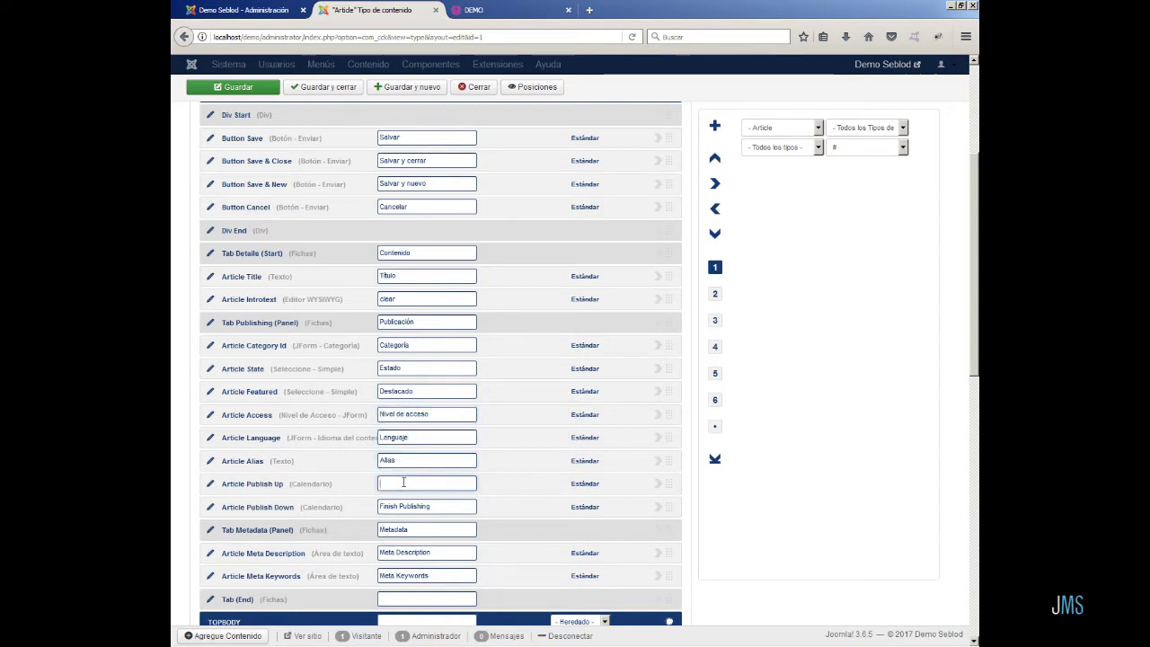
type("Comenzar la publicación")
left_click_drag(431, 507, 381, 506)
key("Delete")
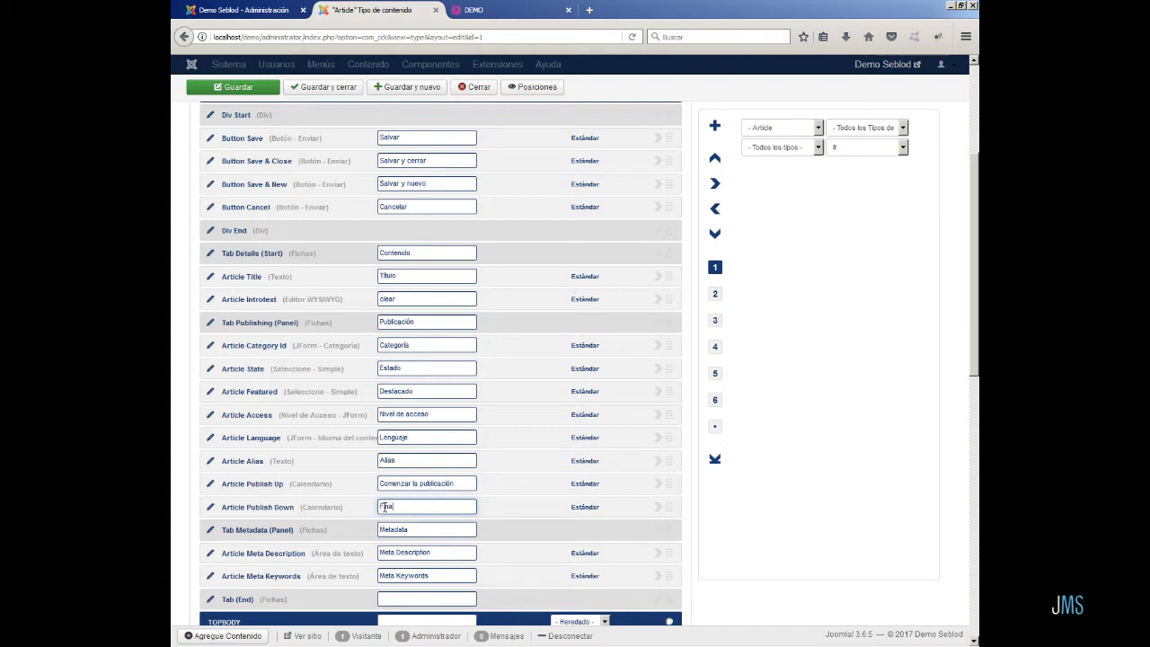
- Label the metadata fields 'Metadatos', 'Meta descripción' and 'Meta palabras clave', then save
key("Tab")
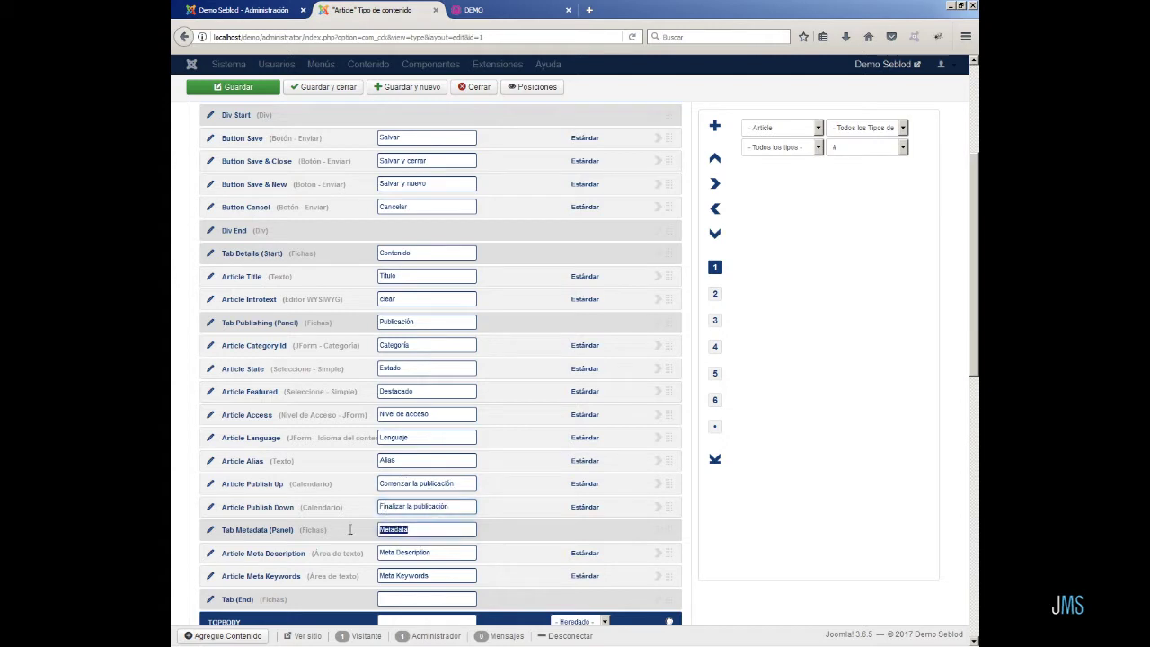
type("Metadatos")
key("Tab")
type("Met")
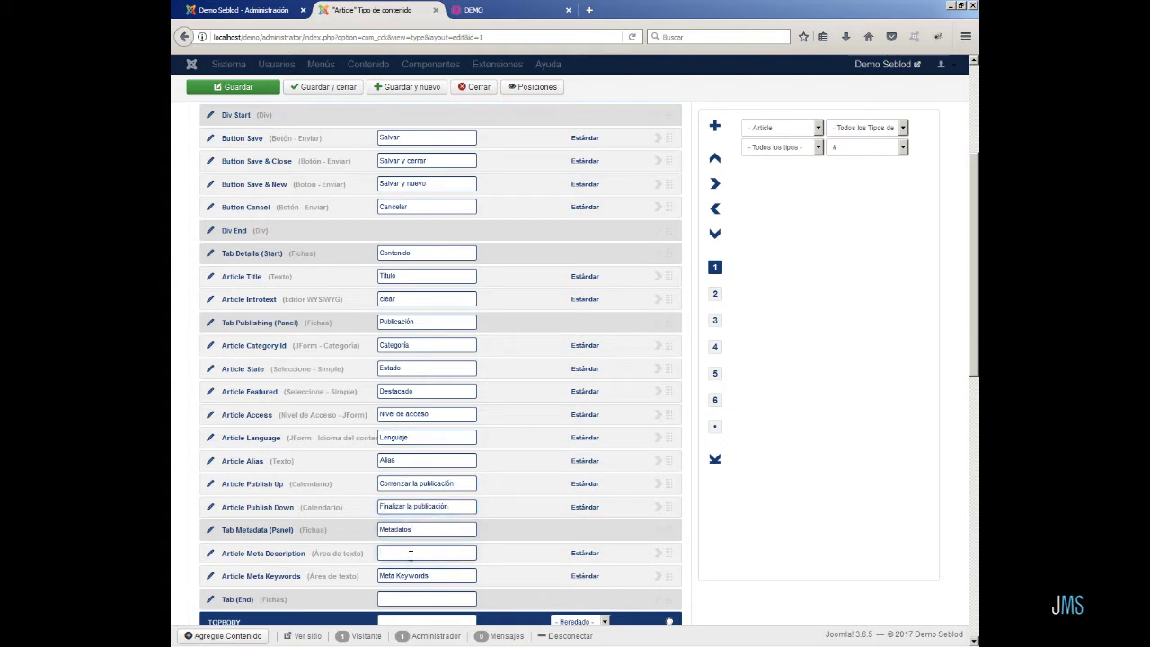
type("a descripción")
key("Tab")
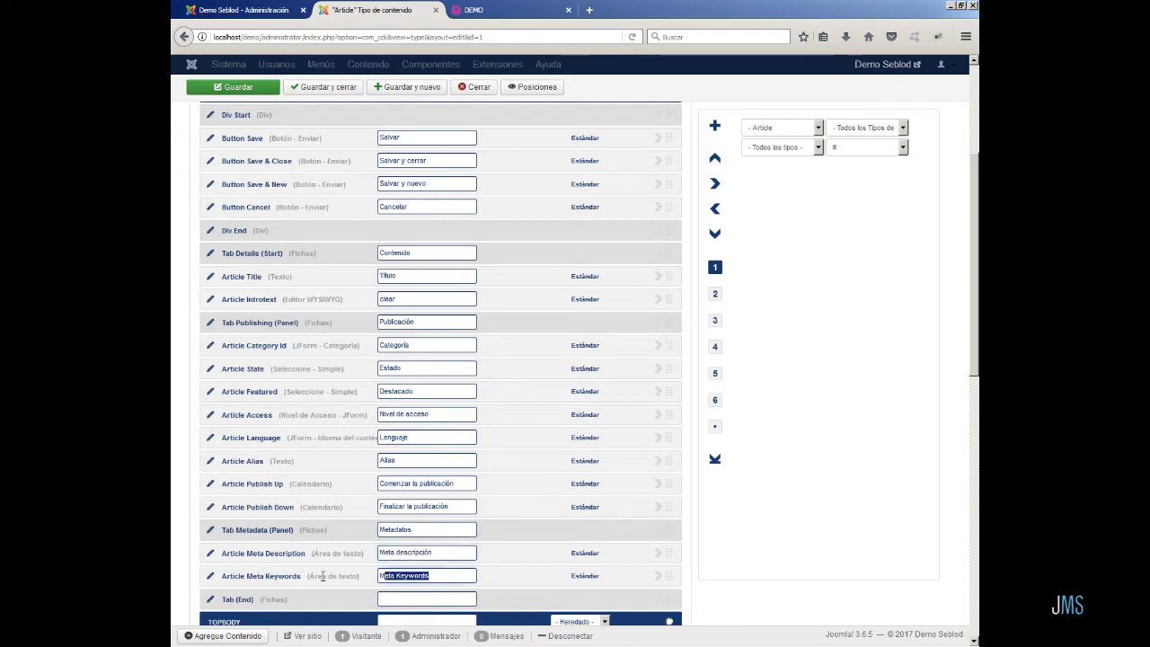
type("Meta palabras clave")
scroll(401, 572, "down", 3)
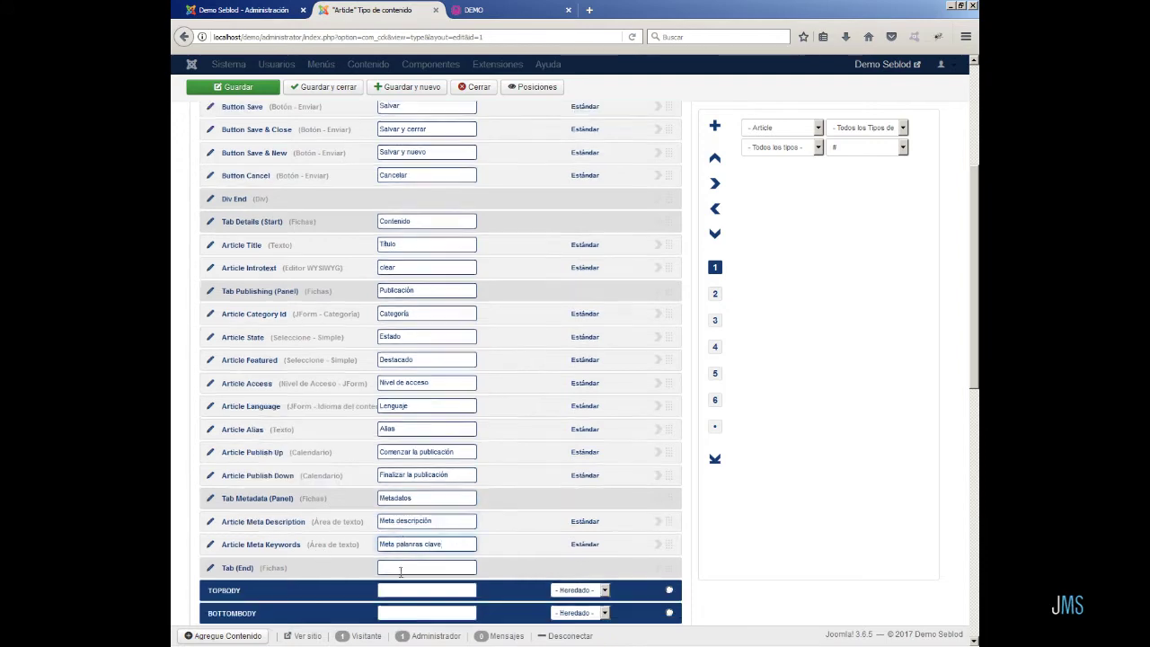
left_click(252, 94)
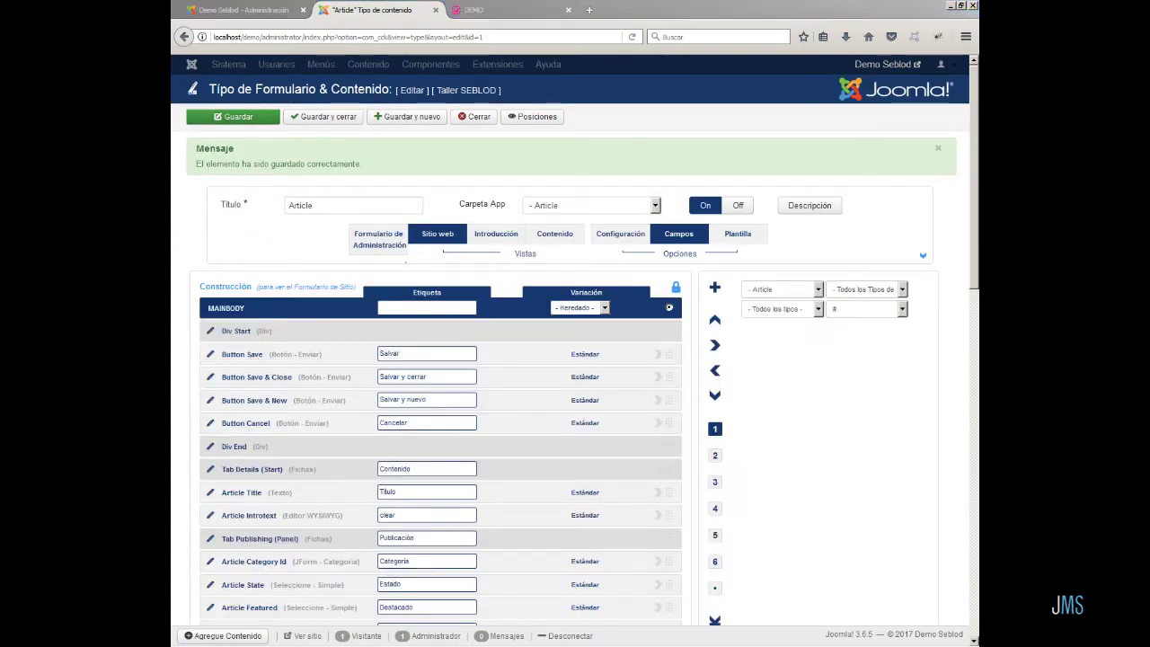
- On the front-end DEMO form, check the Publicación, Metadatos and Contenido tabs, then close the page
left_click(504, 10)
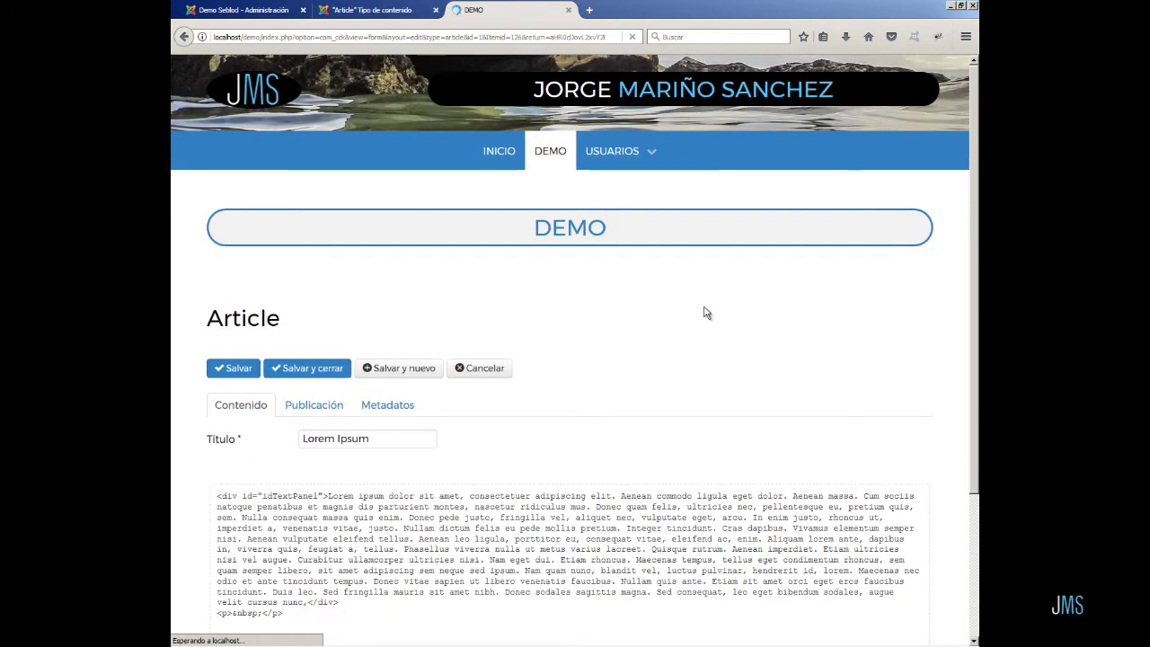
scroll(558, 453, "down", 2)
scroll(558, 454, "down", 3)
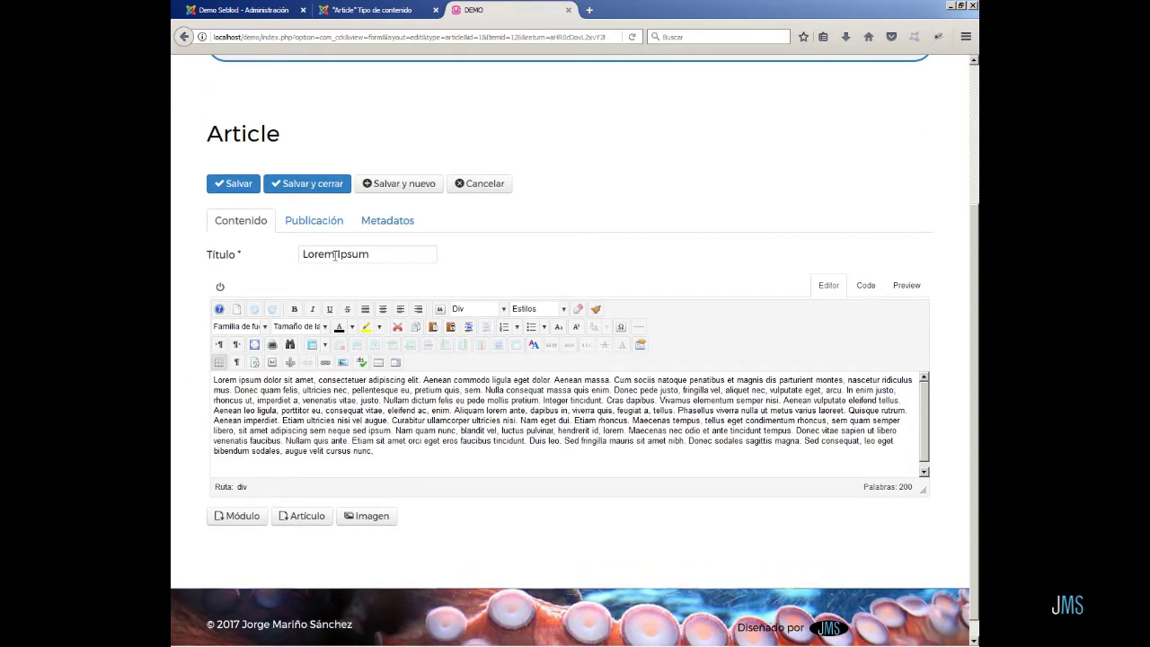
left_click(322, 224)
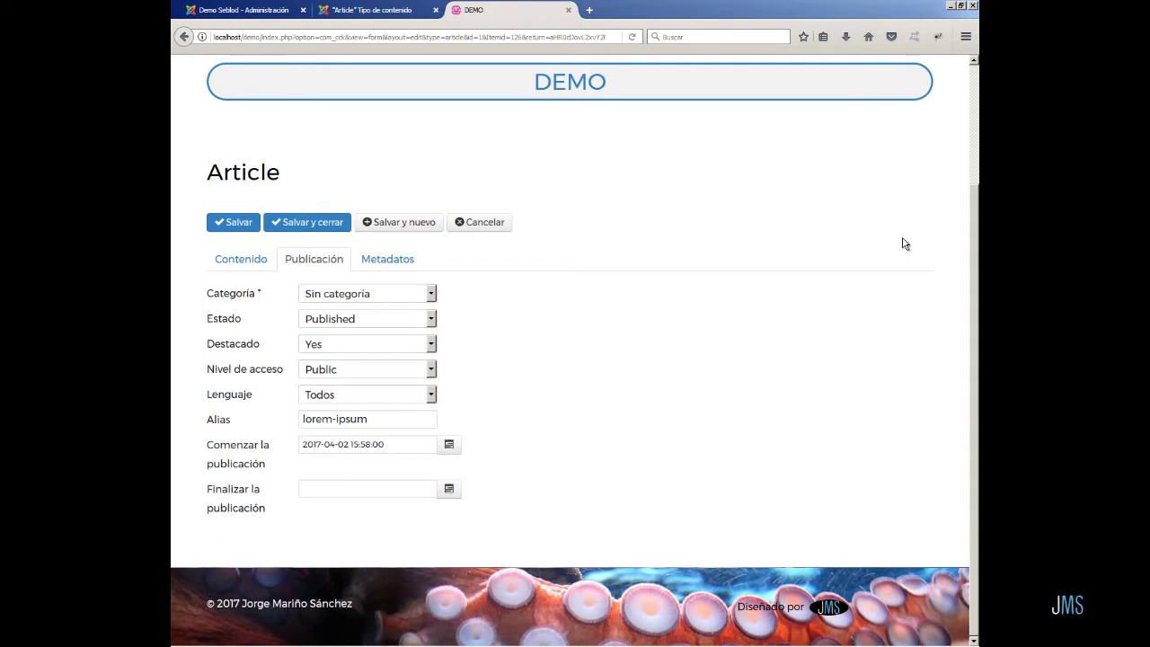
left_click(399, 260)
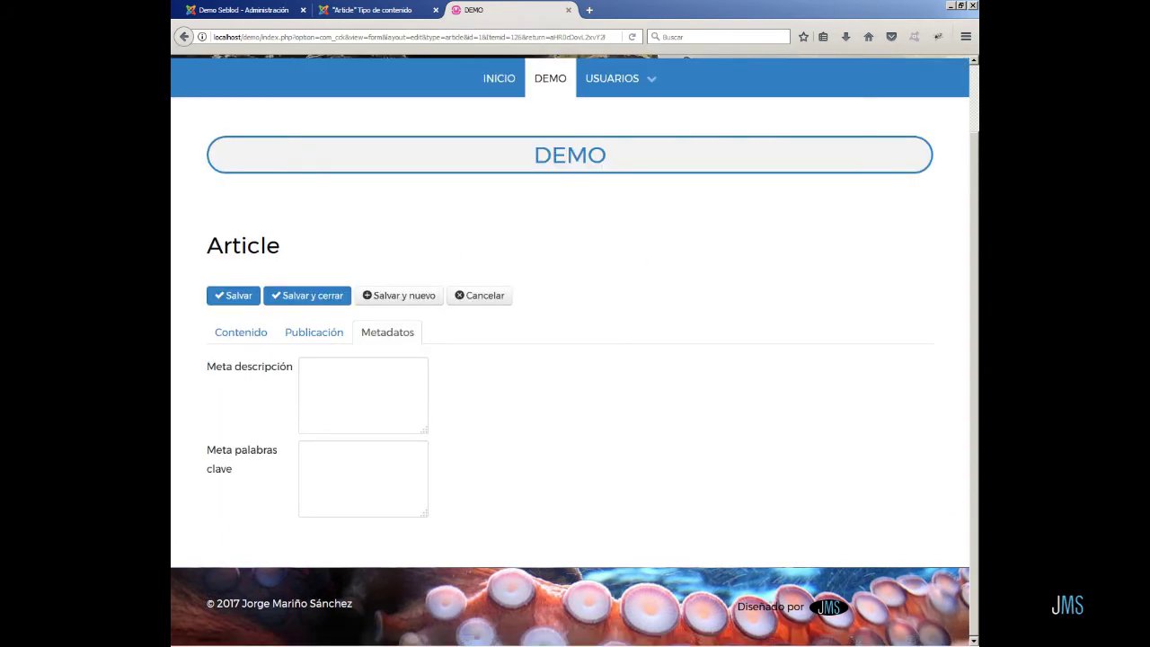
left_click(249, 332)
scroll(916, 274, "up", 2)
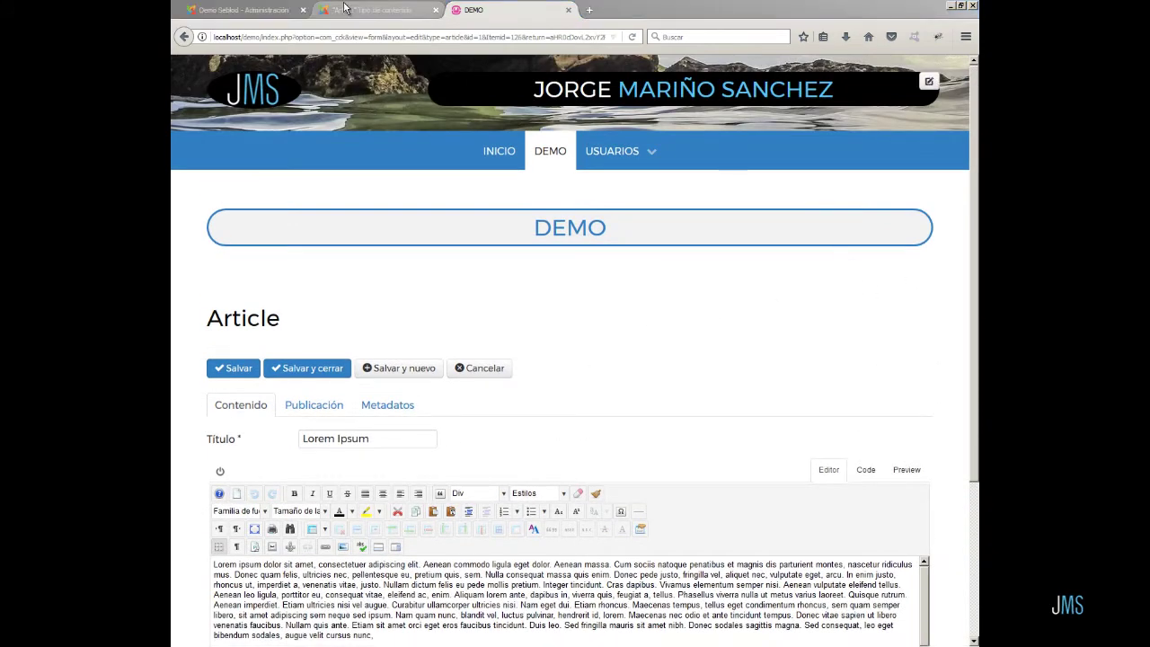
left_click(567, 10)
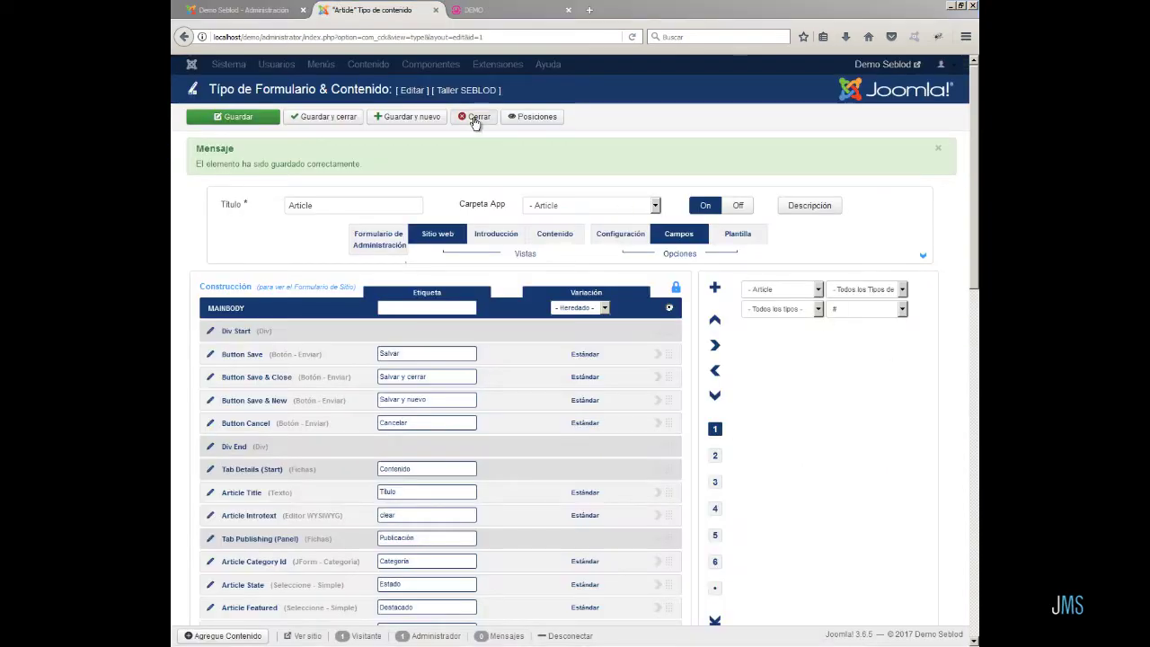
- Close the Article type, open Campos, and inspect the Article Access field before closing it
left_click(474, 117)
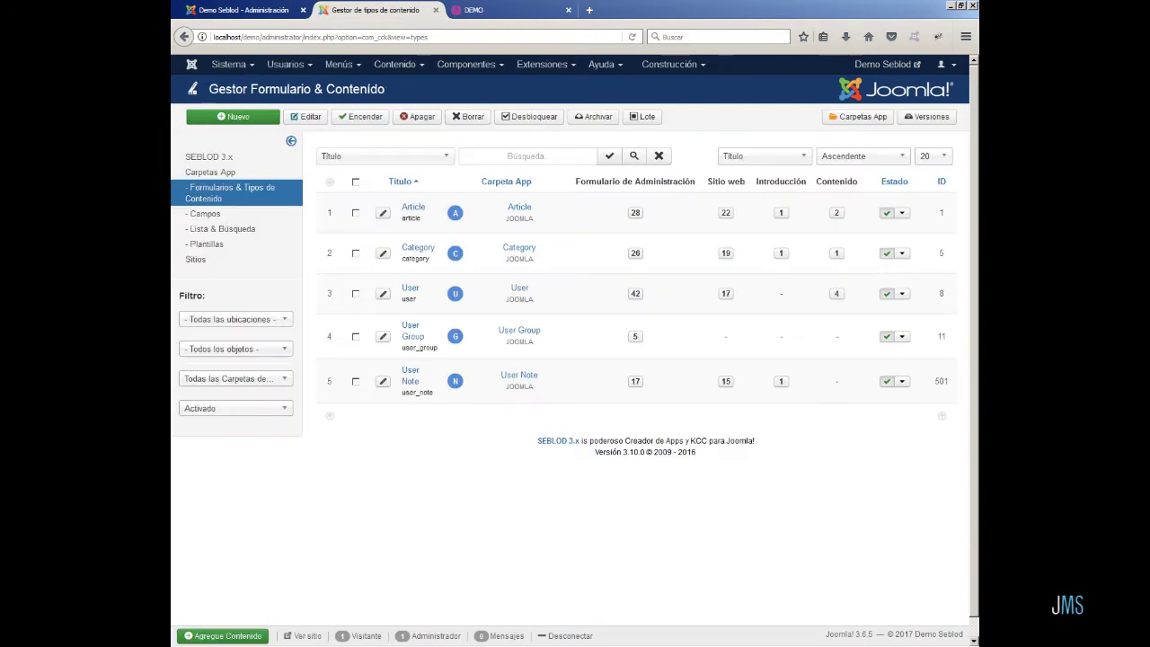
left_click(229, 218)
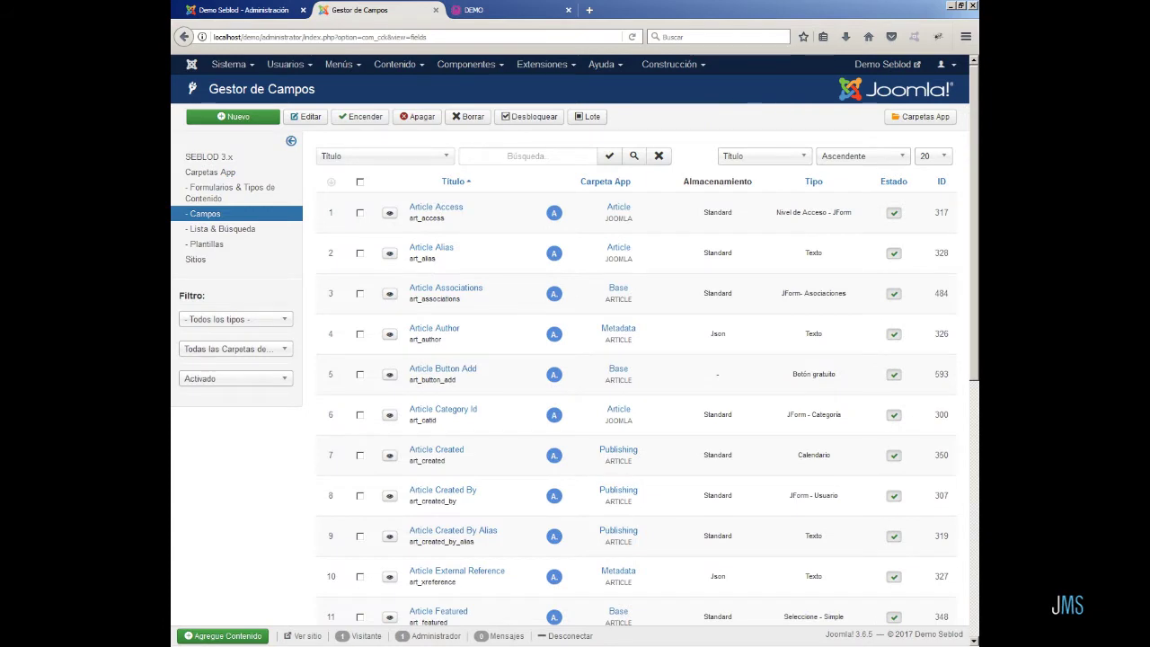
left_click(427, 211)
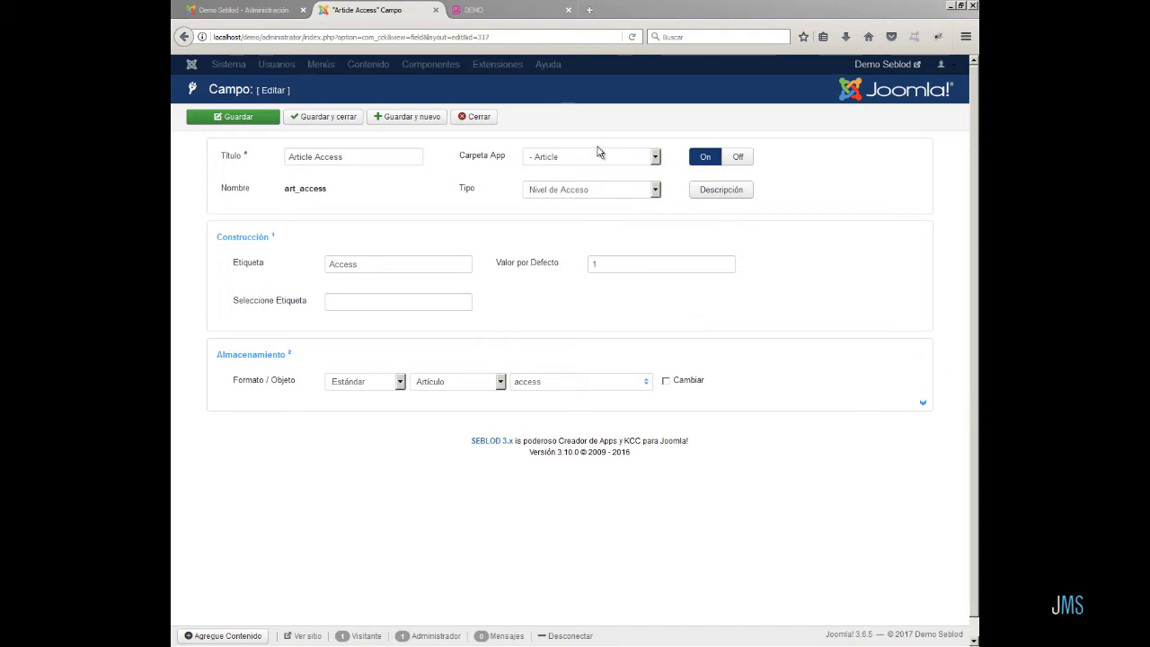
left_click(476, 116)
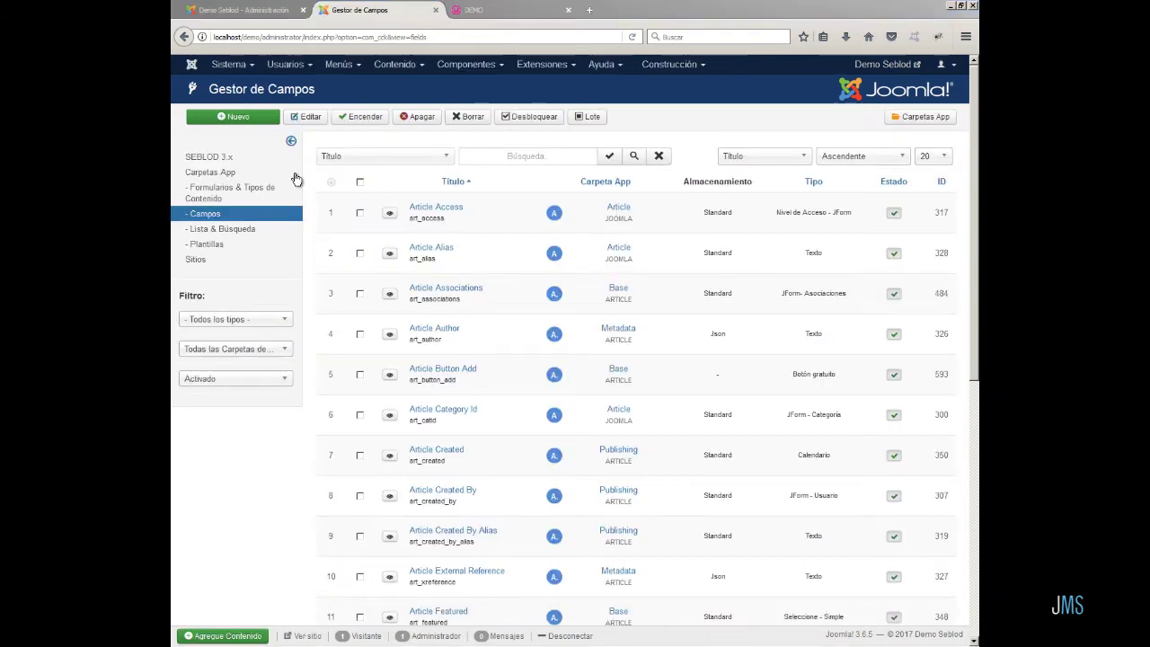
- Open Article's site form and retitle its Button Save field 'Botón salvar', saving and closing it
left_click(256, 194)
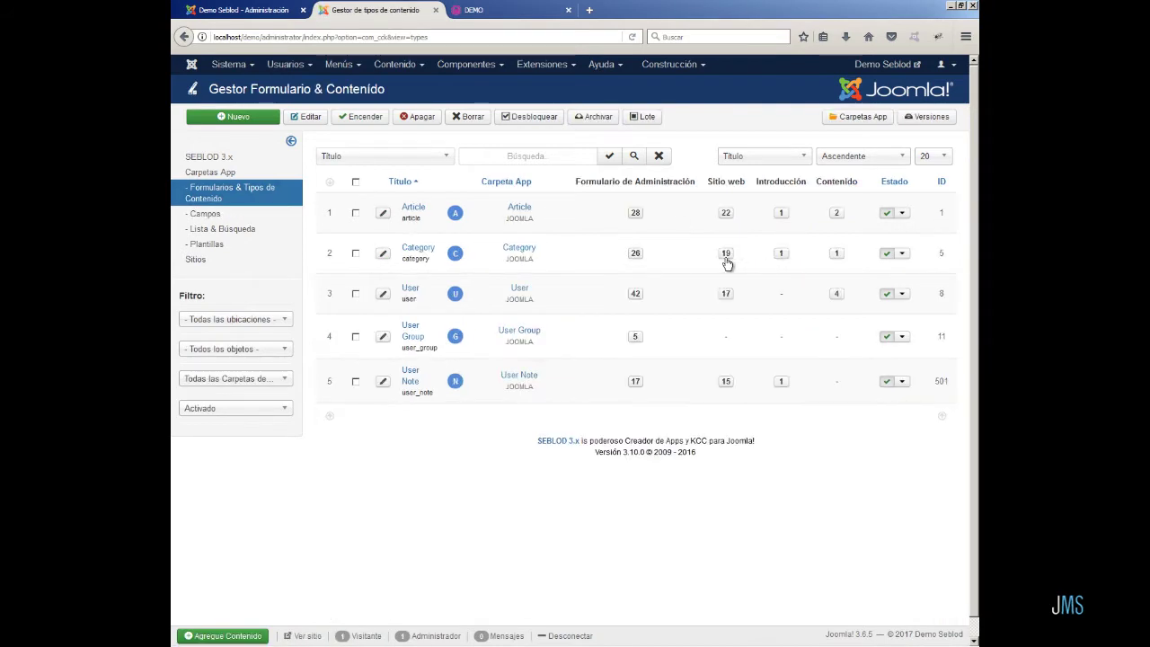
left_click(726, 213)
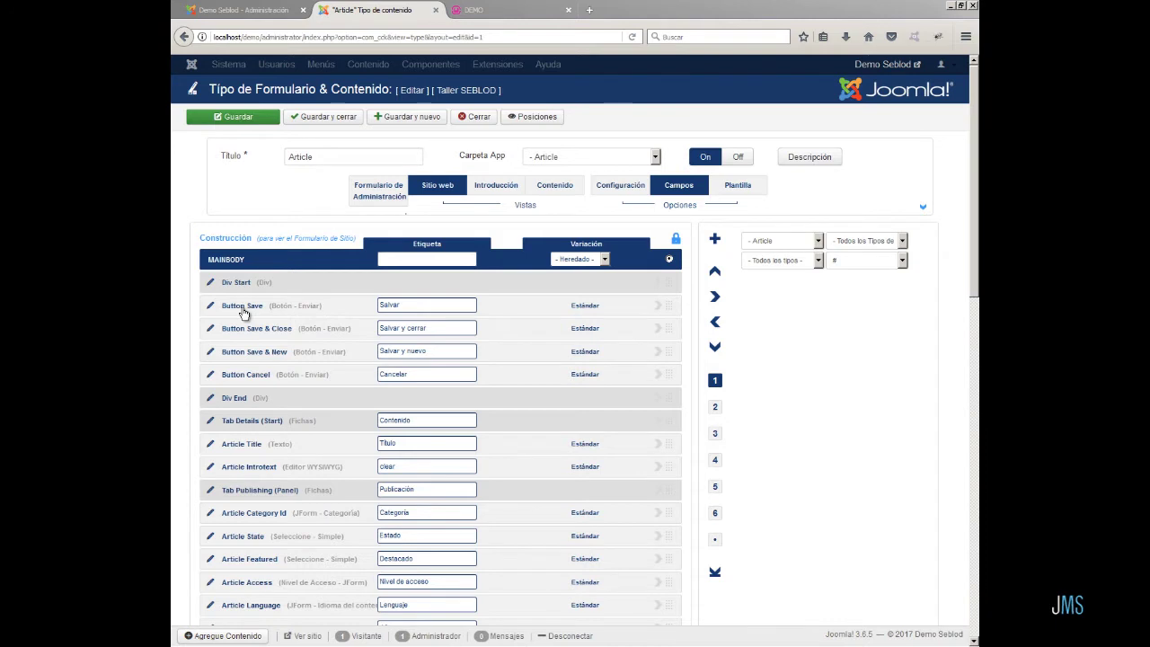
left_click(210, 309)
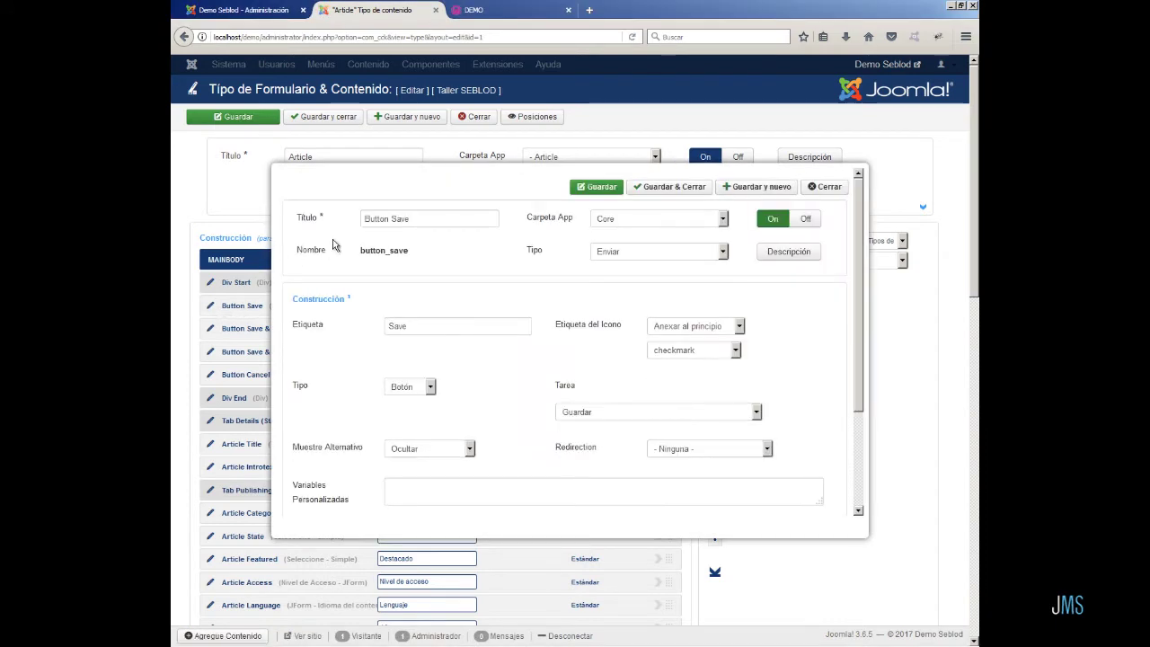
left_click_drag(414, 220, 333, 218)
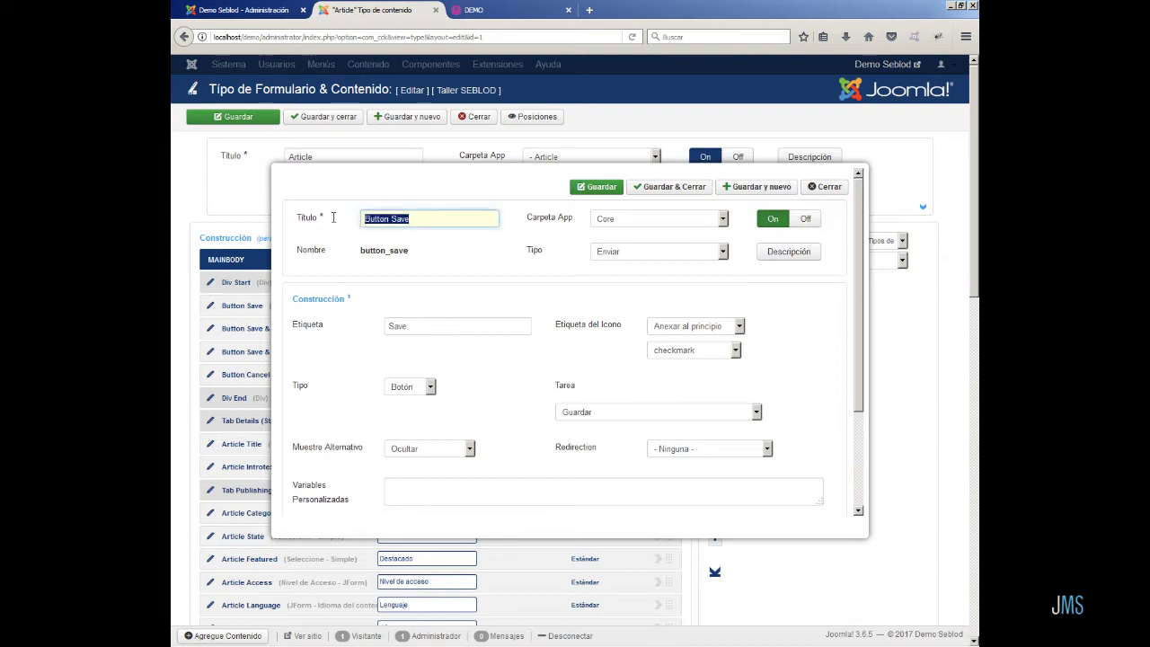
type("Bot")
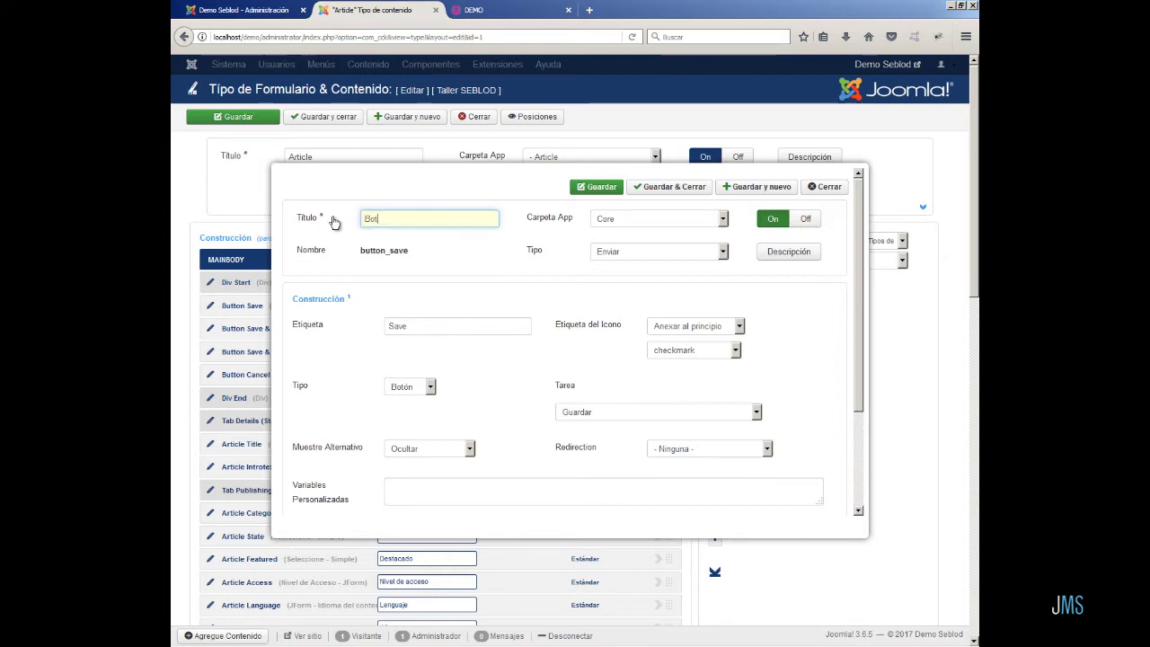
type("ón salvar")
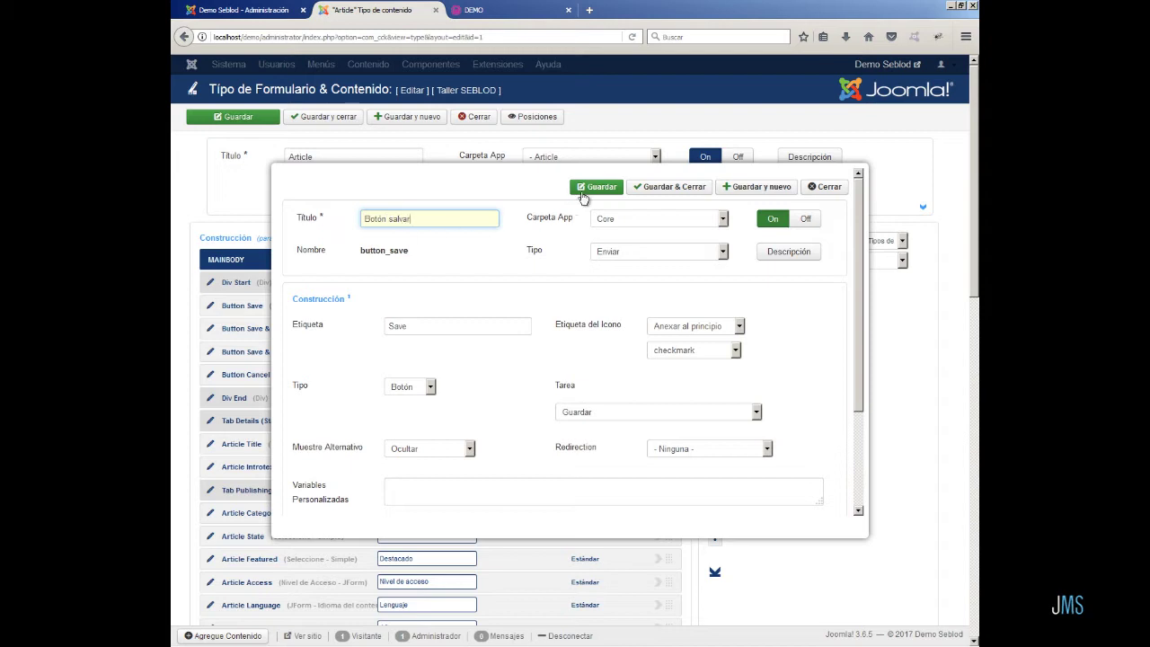
left_click(638, 190)
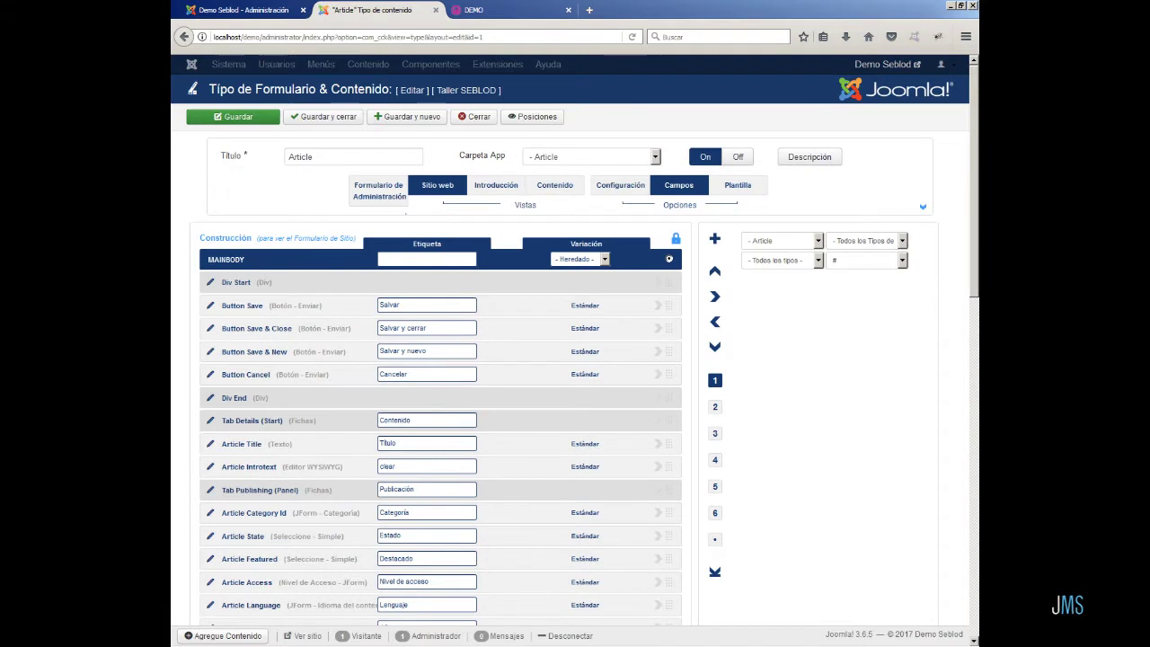
- Reload the Article type editor, then save and close it with Guardar y cerrar
left_click(631, 37)
left_click(406, 305)
left_click(329, 124)
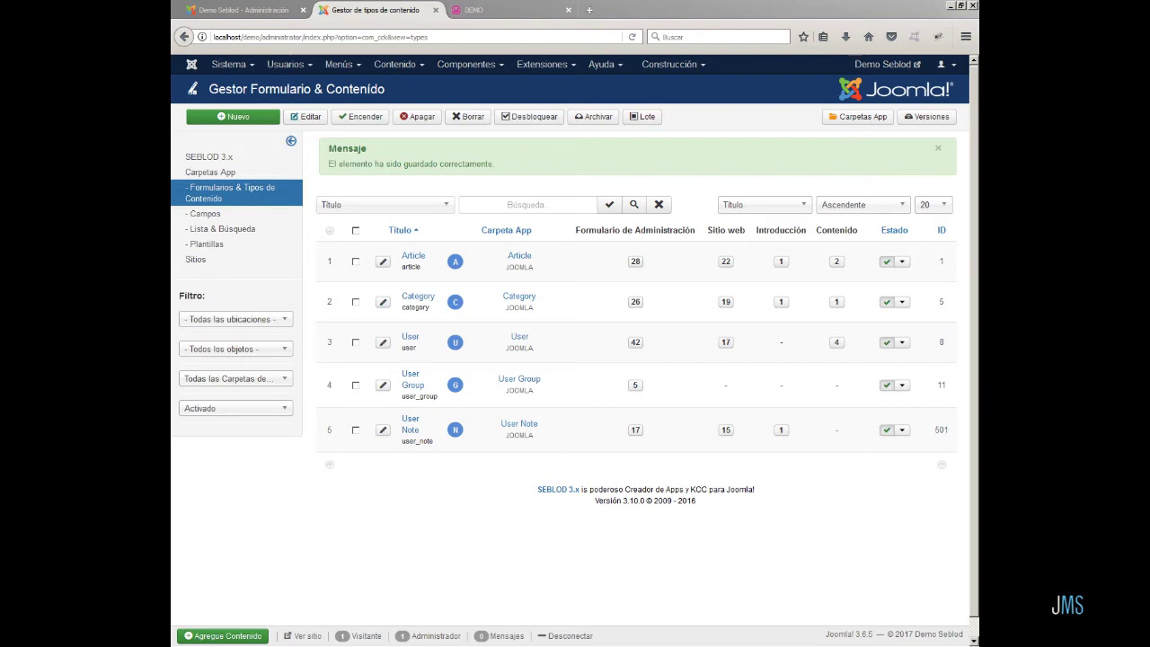
- Add the article category 'Formulario de contacto' and save and close it
left_click(393, 71)
mouse_move(405, 101)
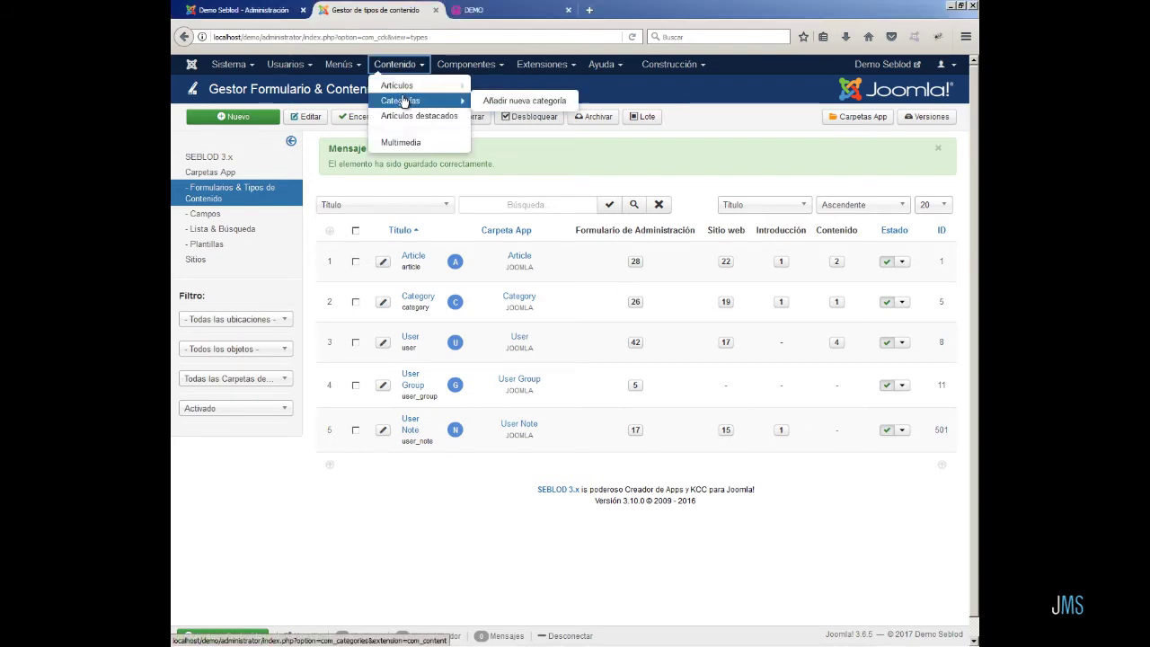
left_click(489, 101)
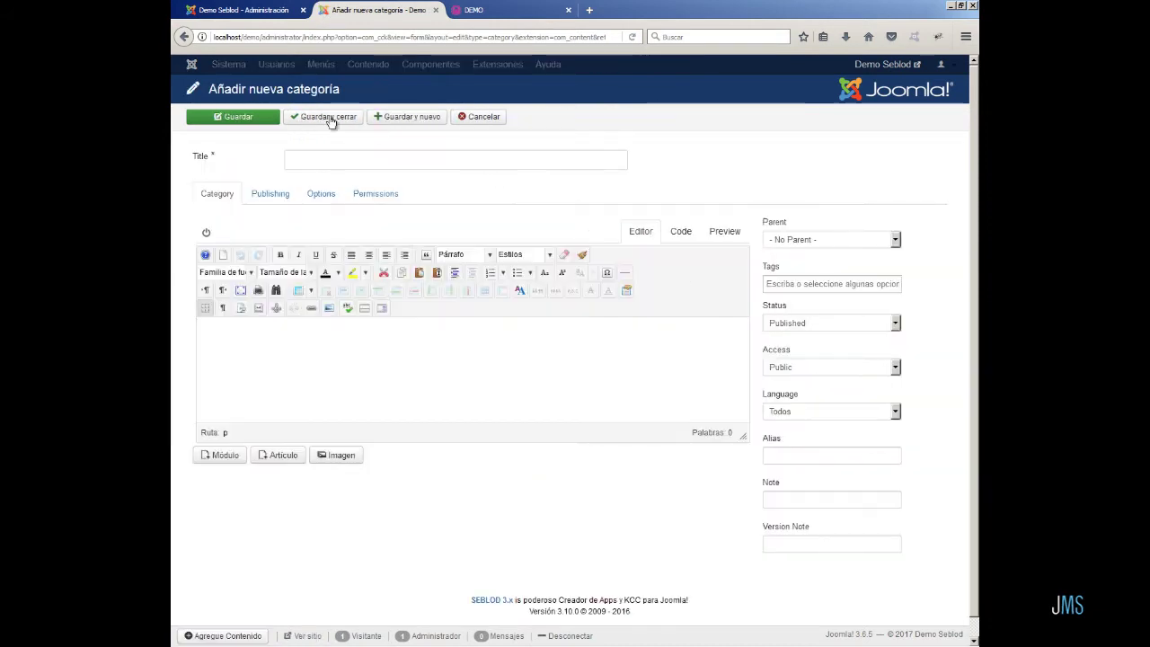
left_click(398, 167)
type("Formul")
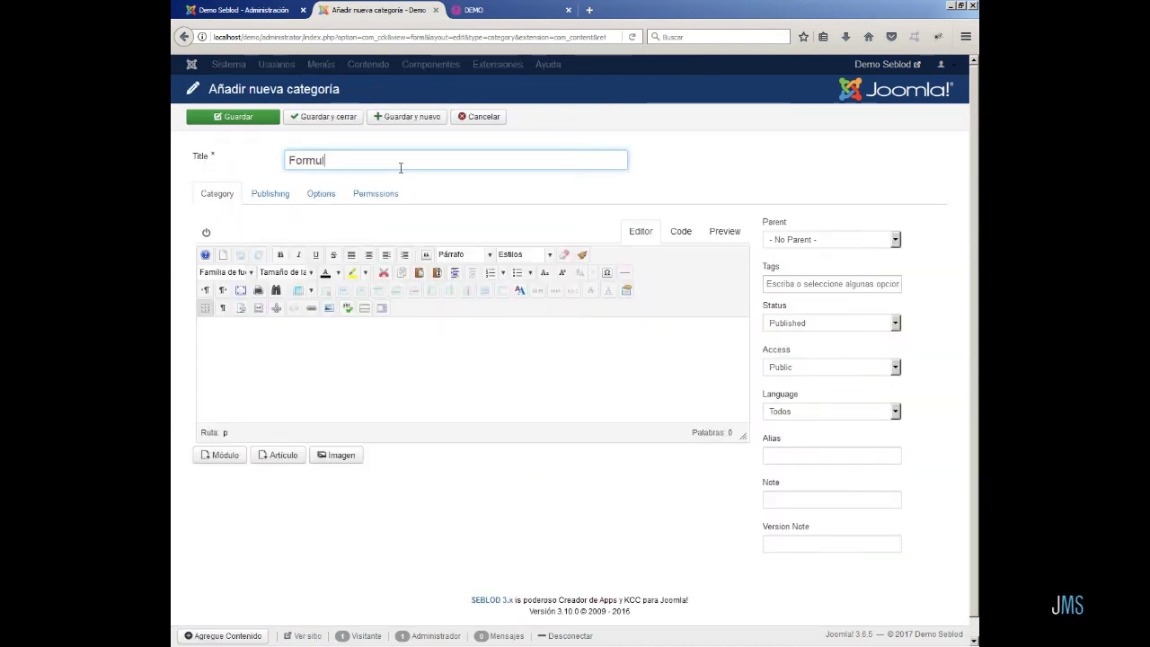
type("ario de contact")
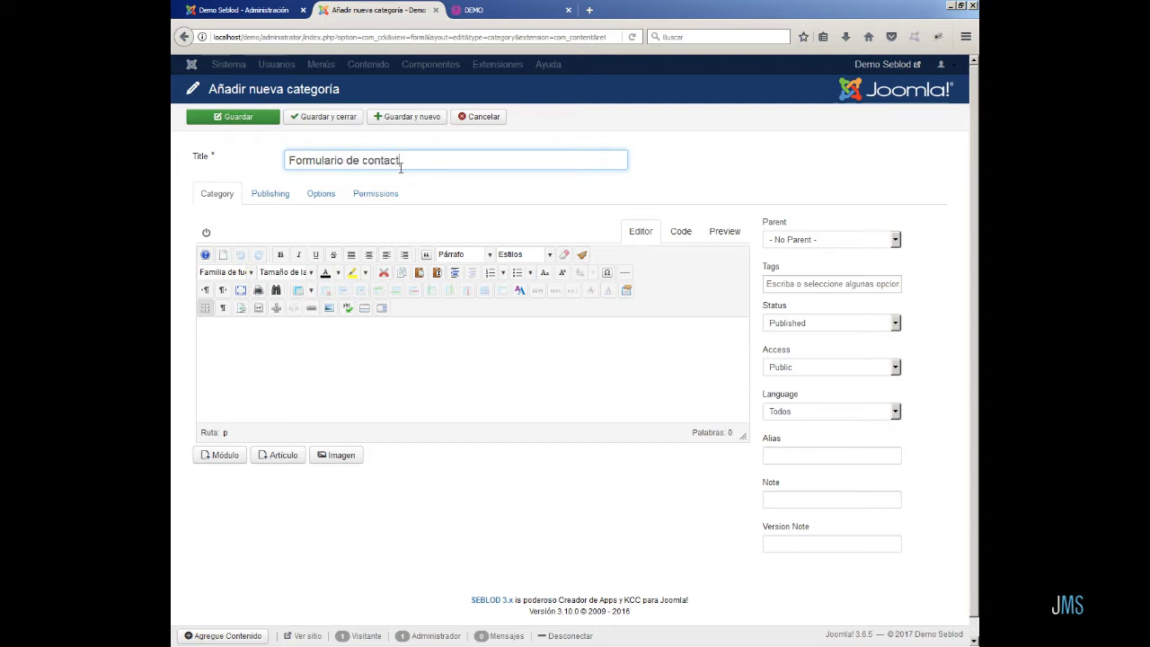
type("o")
left_click(329, 117)
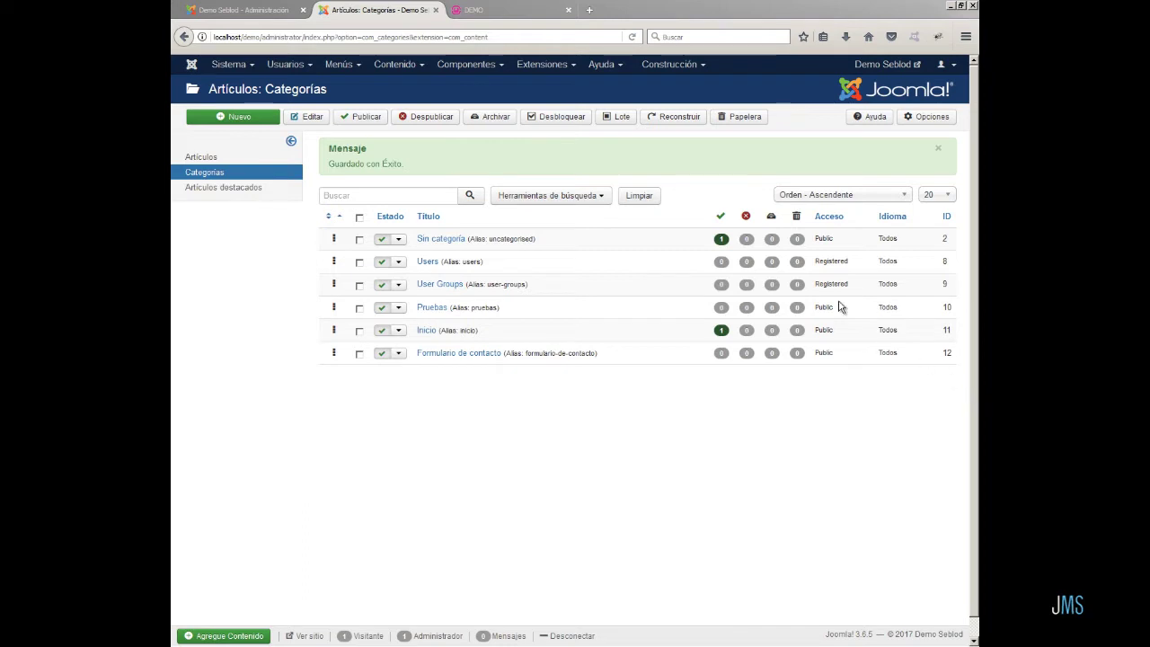
- List all App folders, then start a new one titled 'Formulario de contacto'
left_click(663, 66)
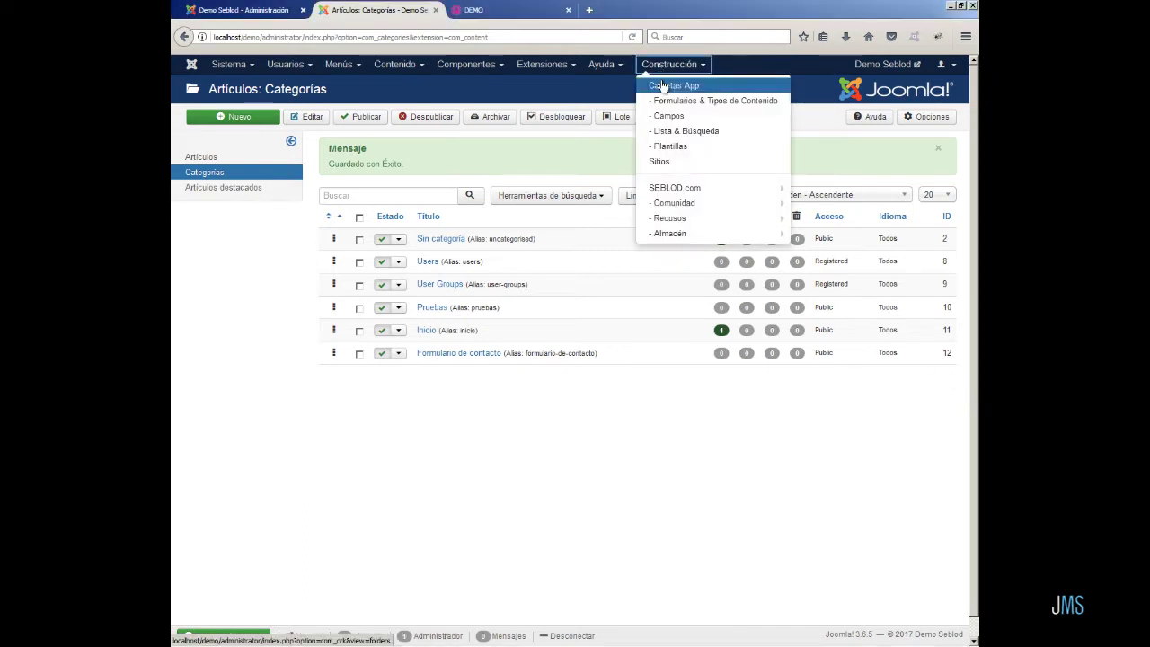
left_click(664, 87)
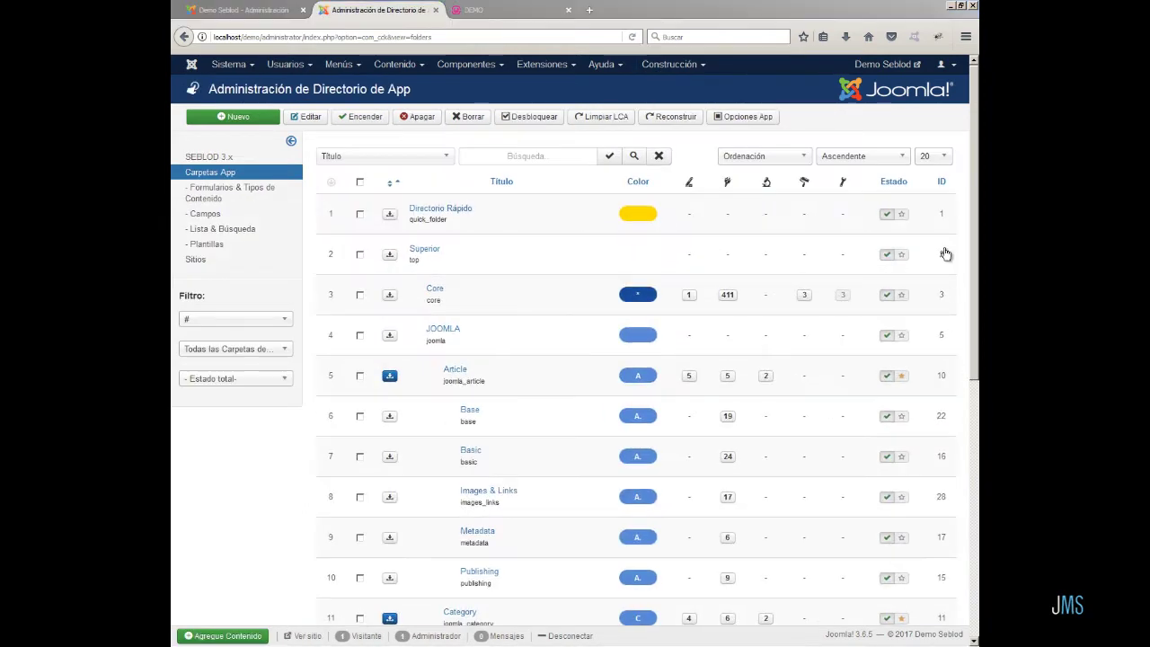
left_click(944, 159)
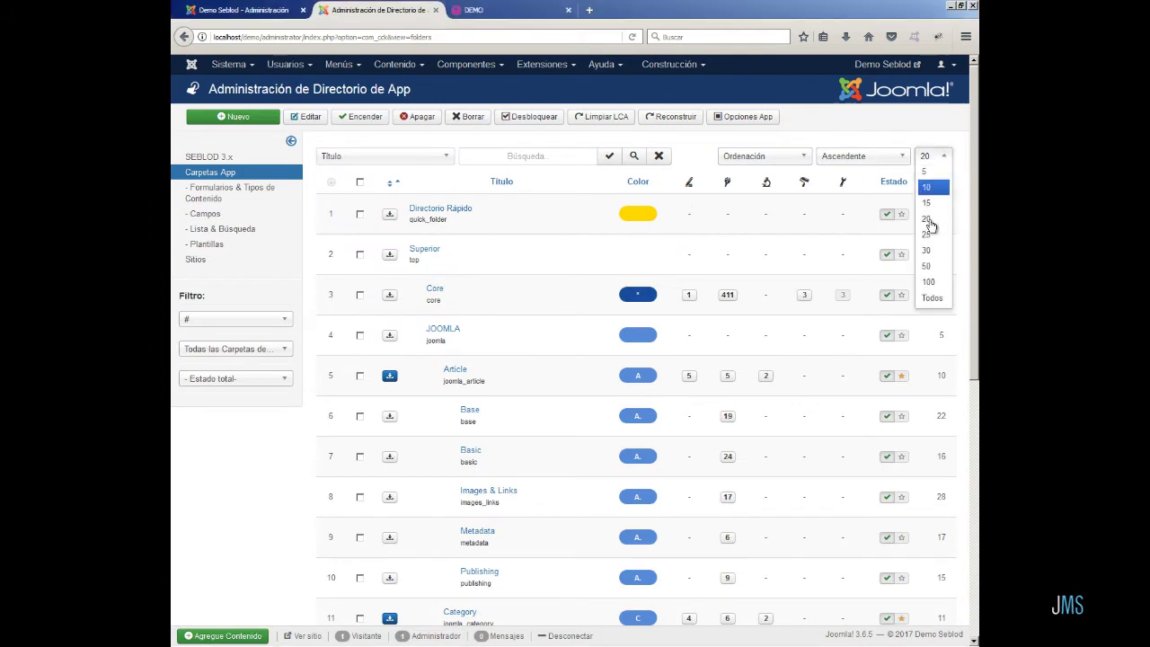
left_click(930, 300)
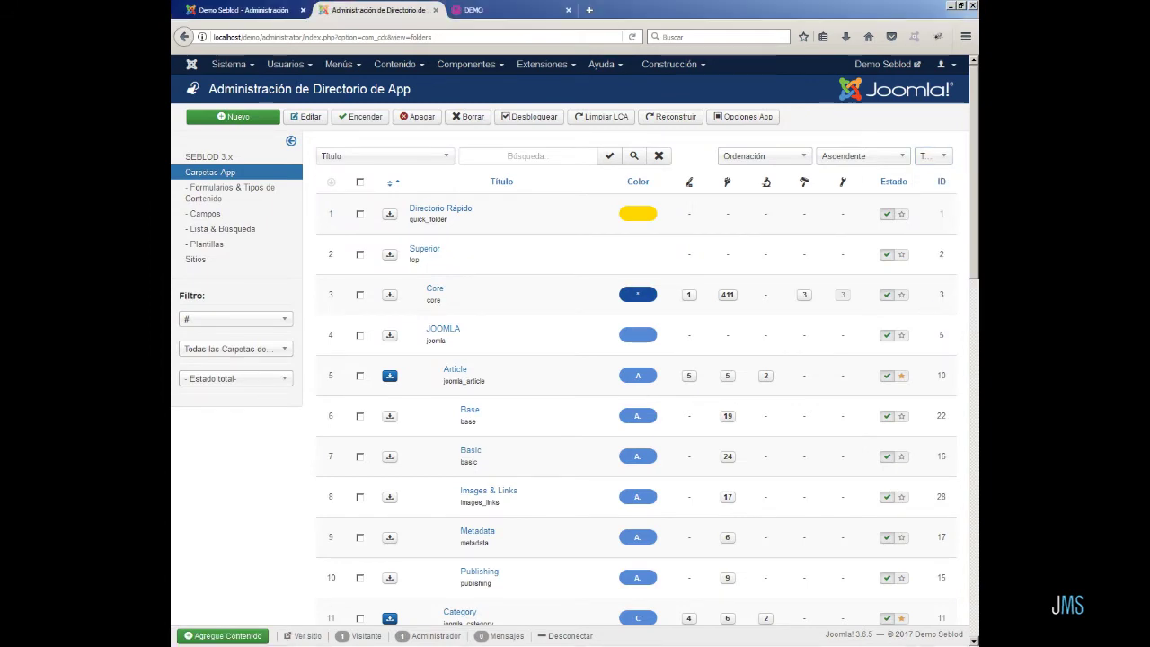
left_click(219, 118)
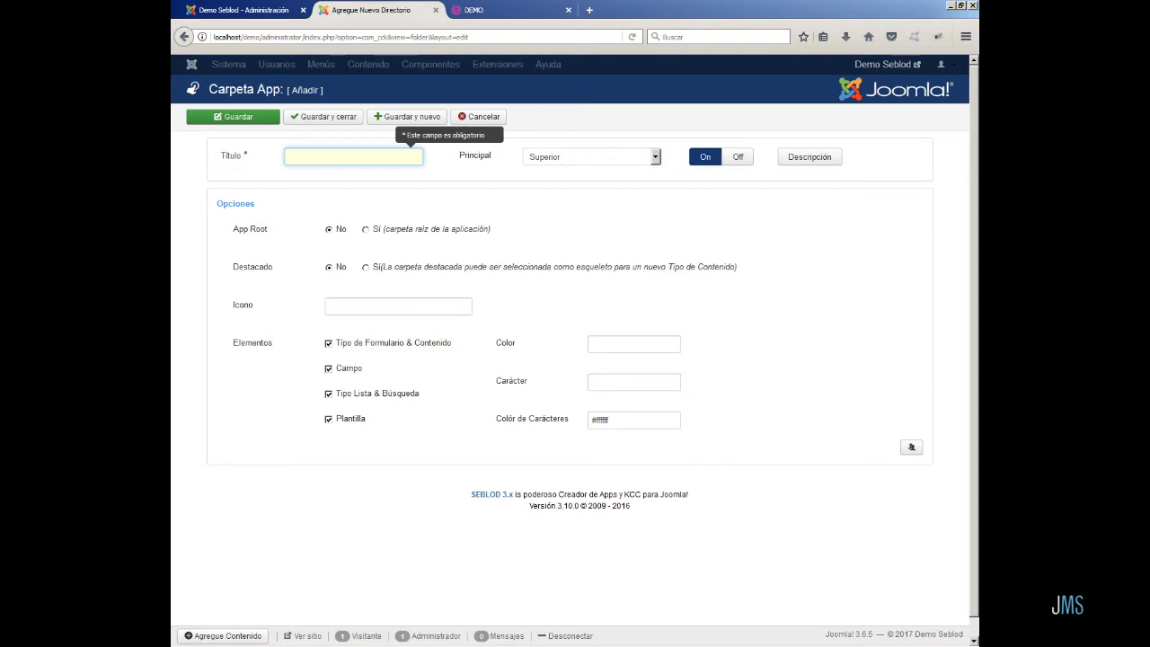
type("For")
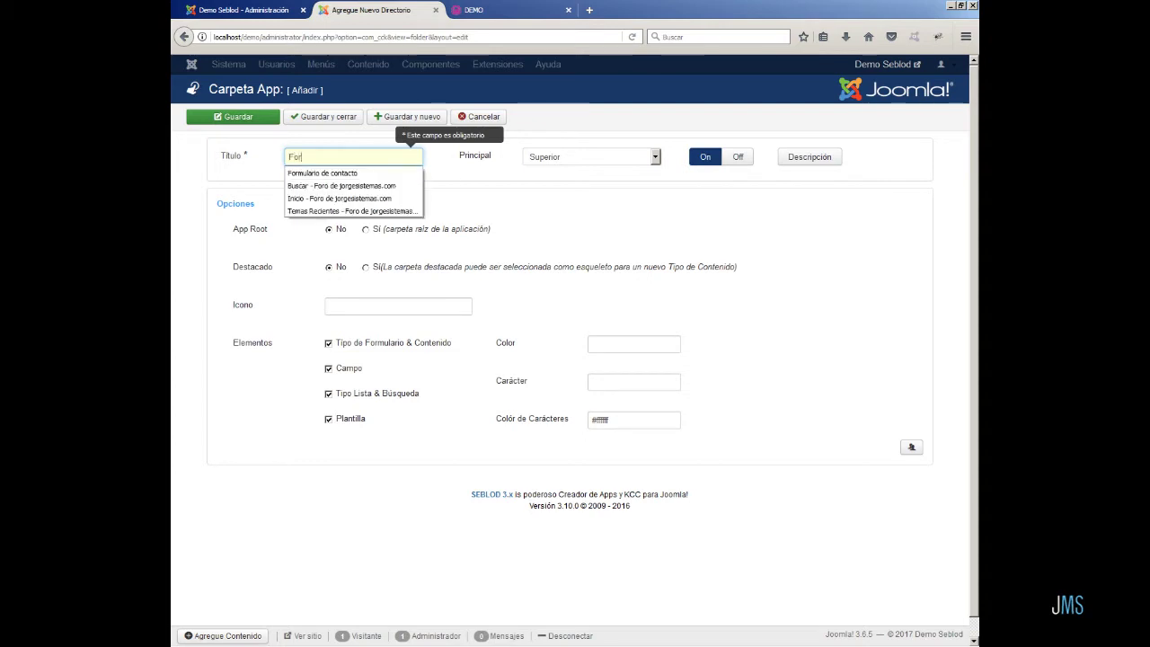
type("mulario")
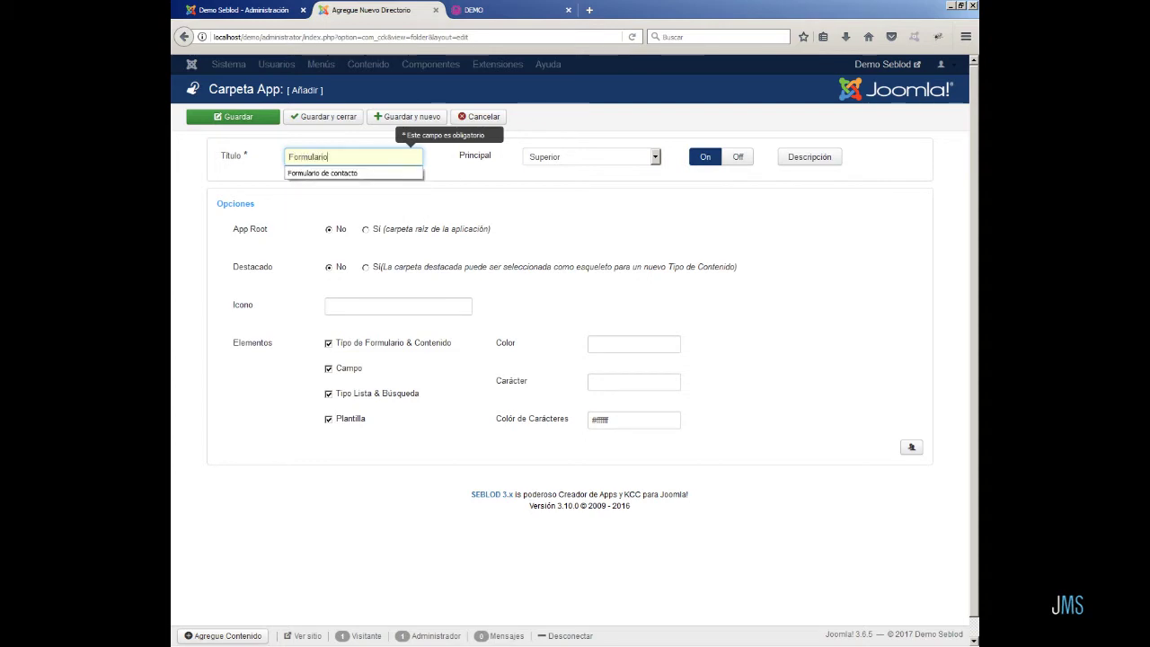
type(" de contacto")
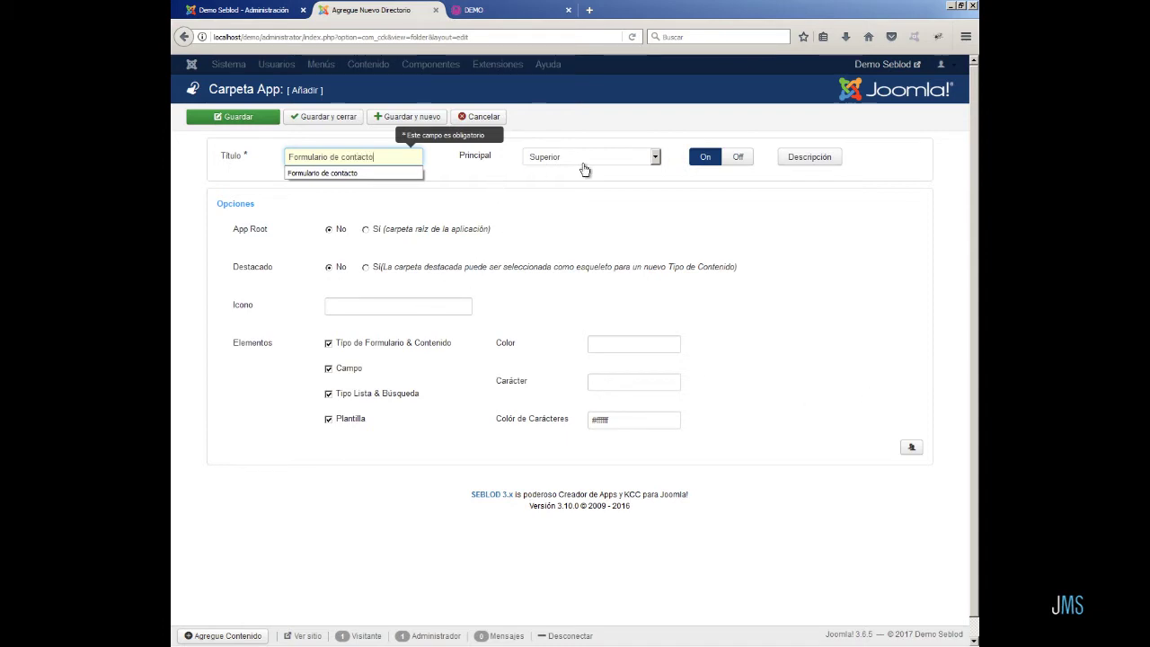
- Set the folder's parent to Apps and switch App Root and Destacado to Sí
left_click(655, 157)
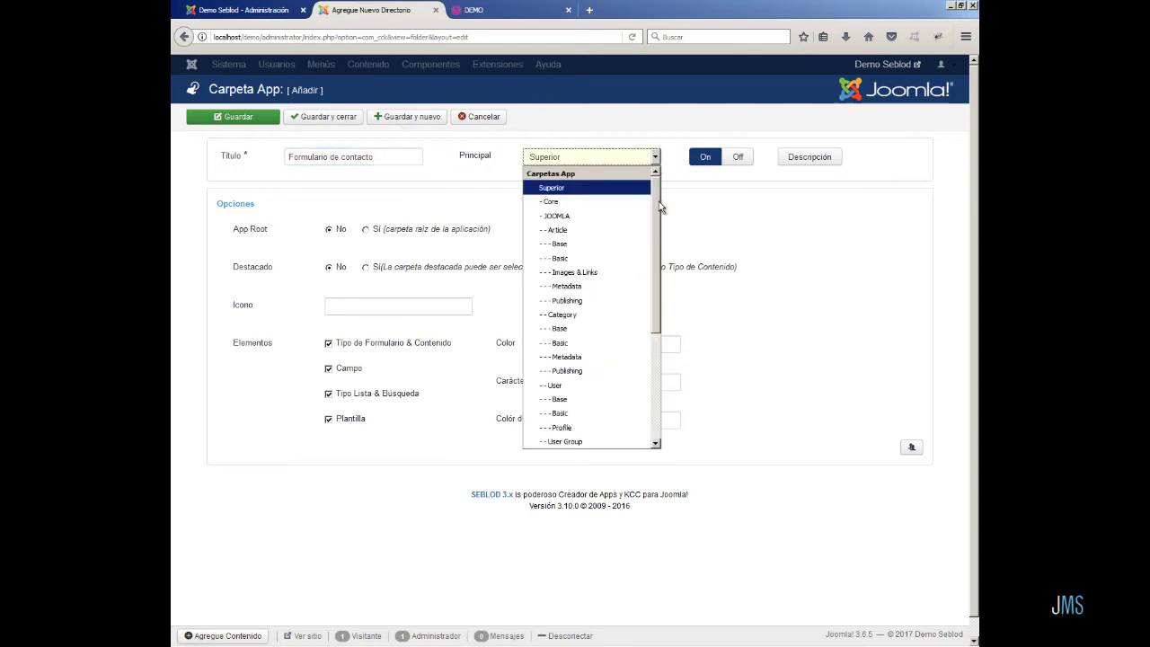
left_click_drag(659, 201, 661, 344)
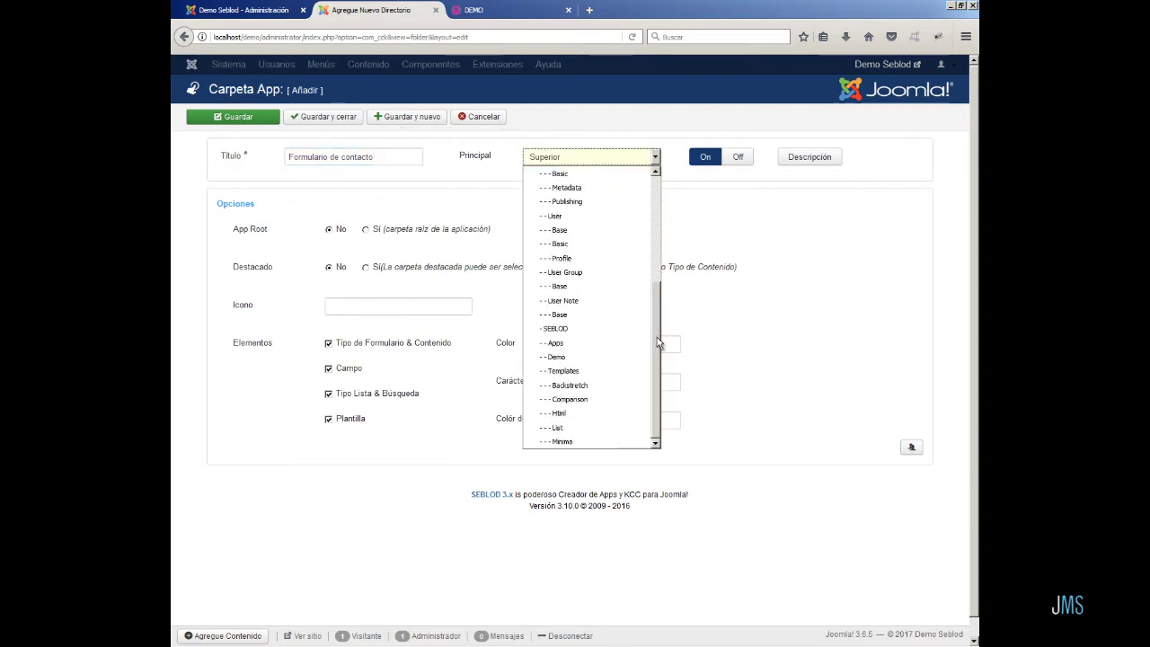
left_click(555, 347)
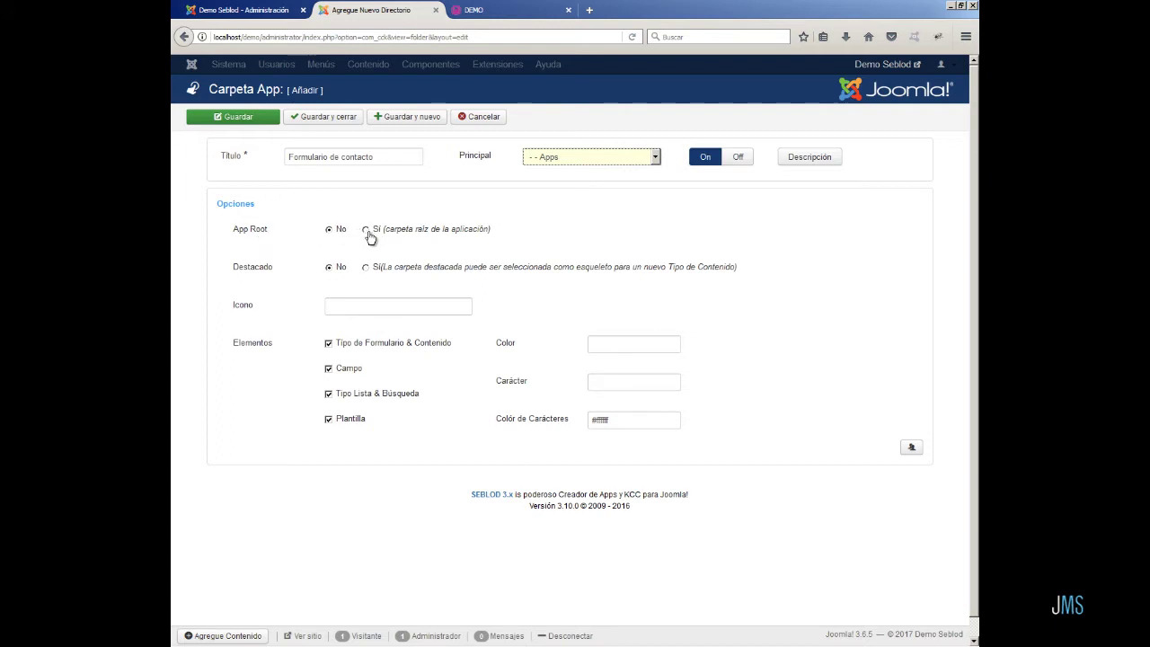
left_click(365, 230)
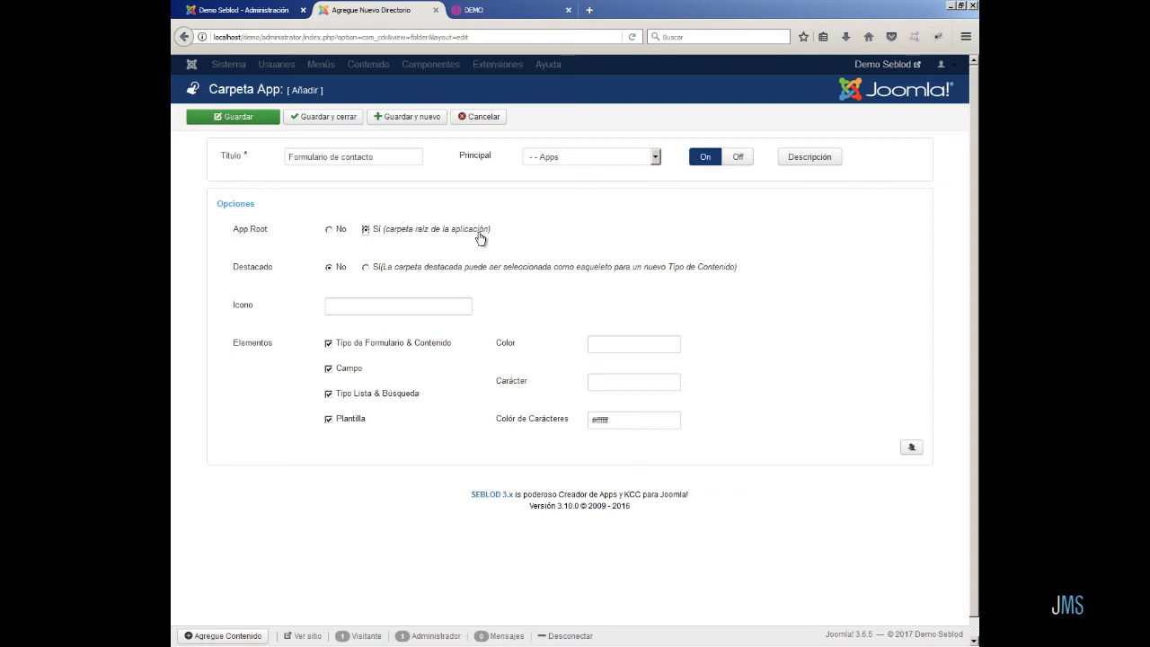
left_click(365, 270)
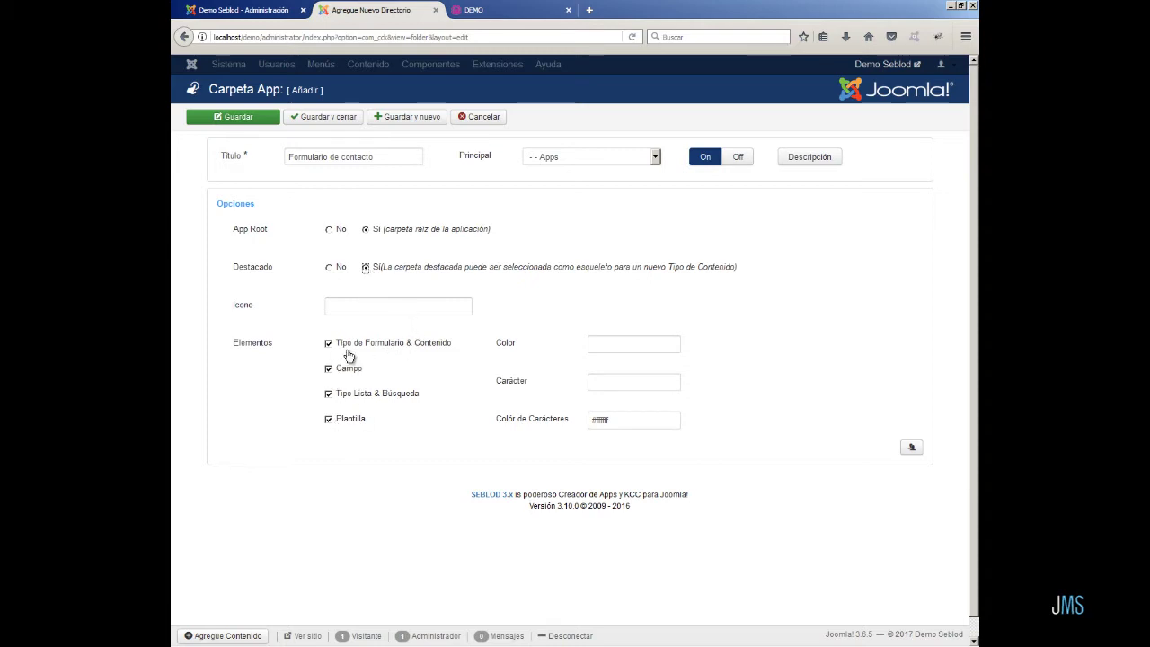
- Give the folder the vivid blue colour #310ef5
left_click(614, 345)
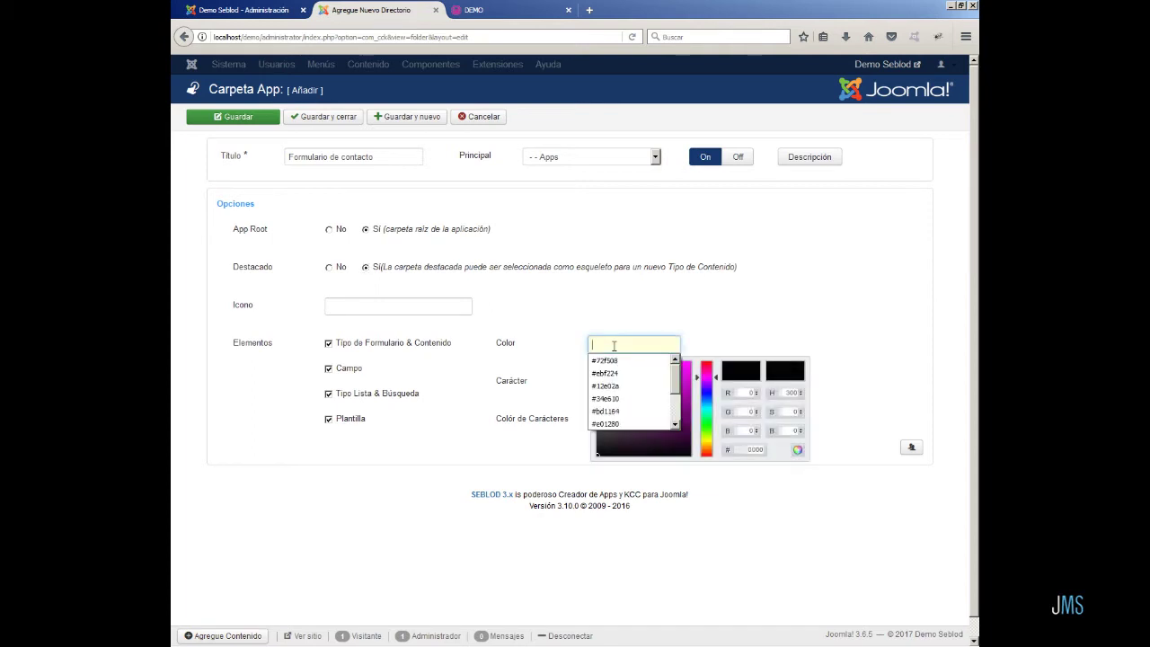
left_click(709, 390)
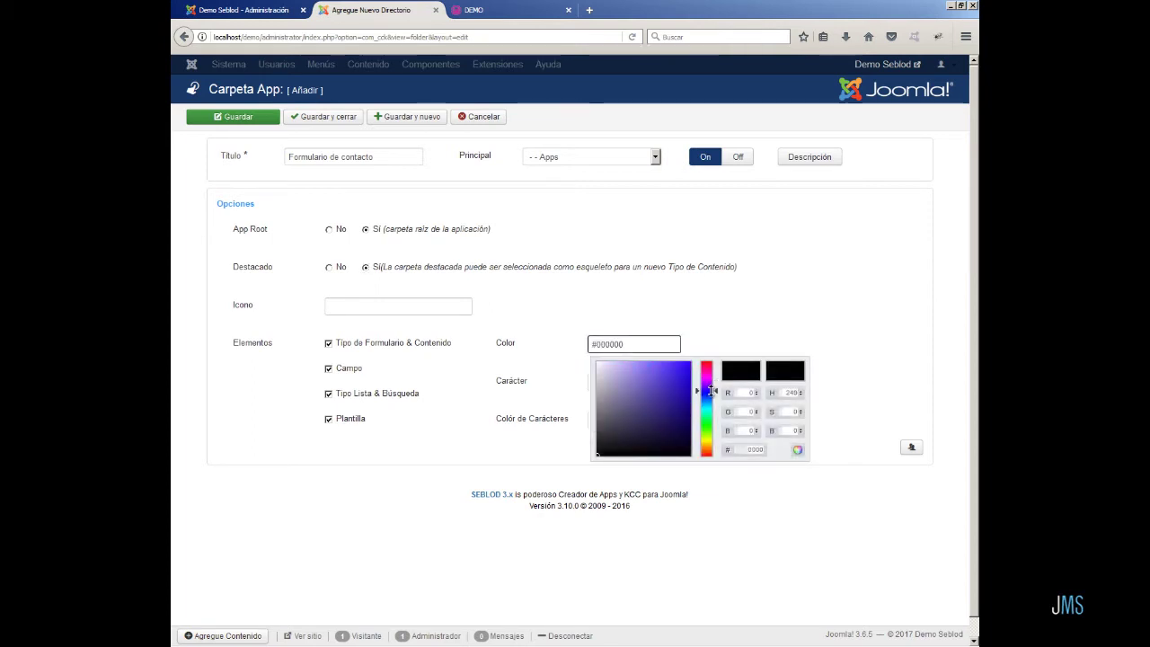
left_click(685, 366)
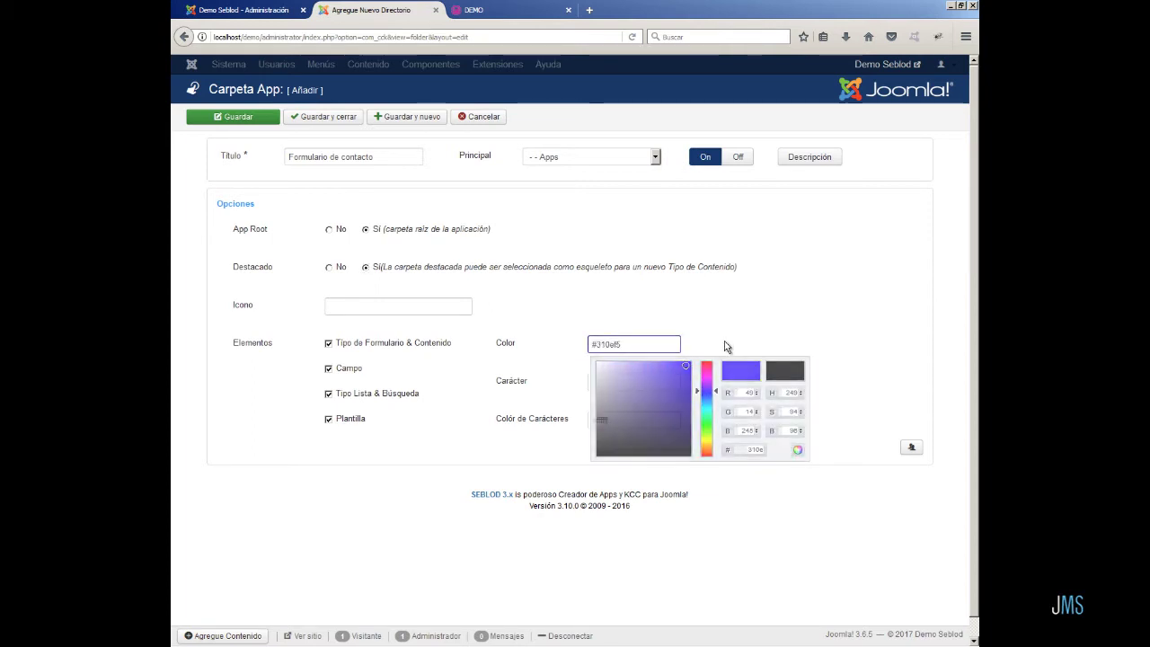
left_click(616, 381)
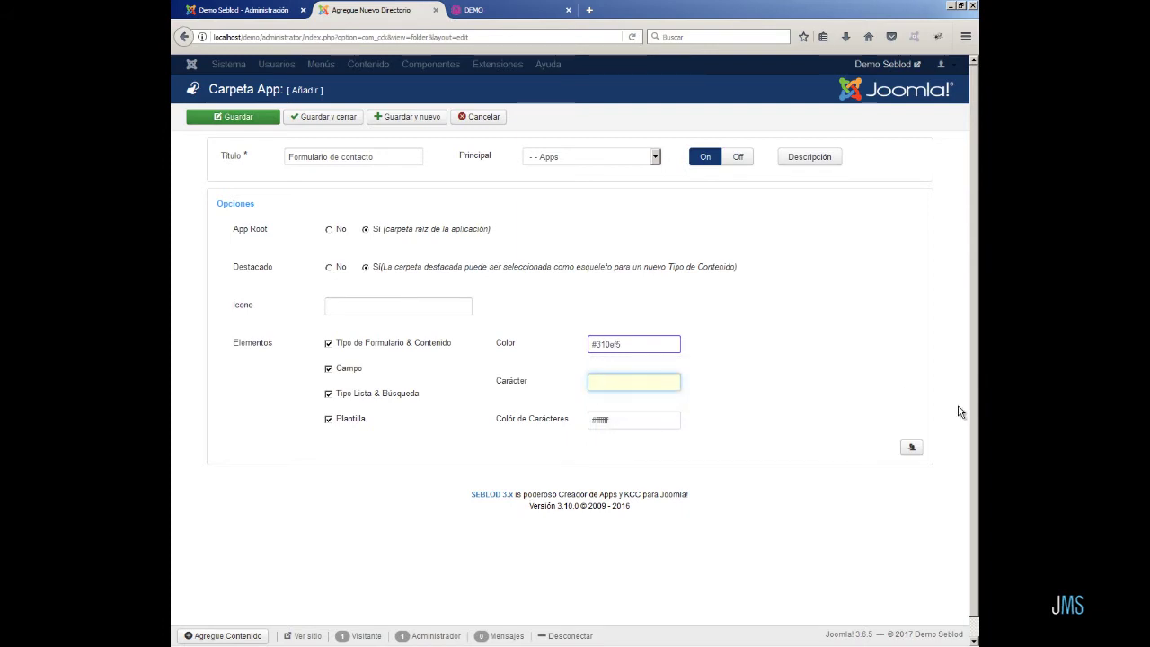
- Enter FC as the folder's characters and save the folder
type("FC")
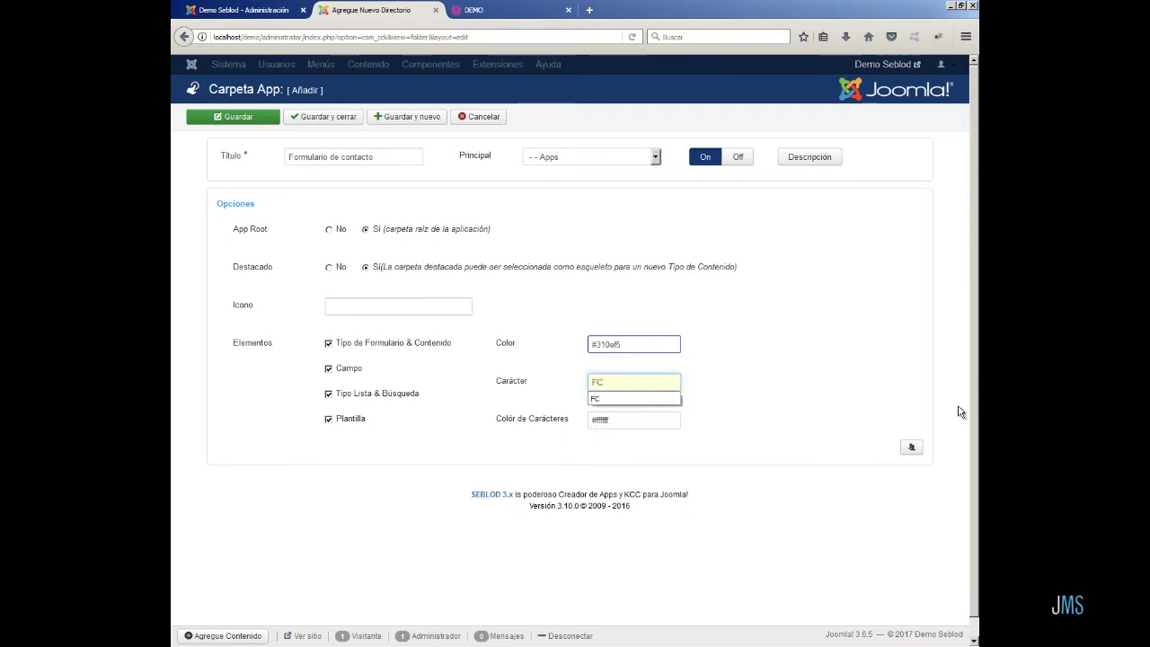
left_click(615, 399)
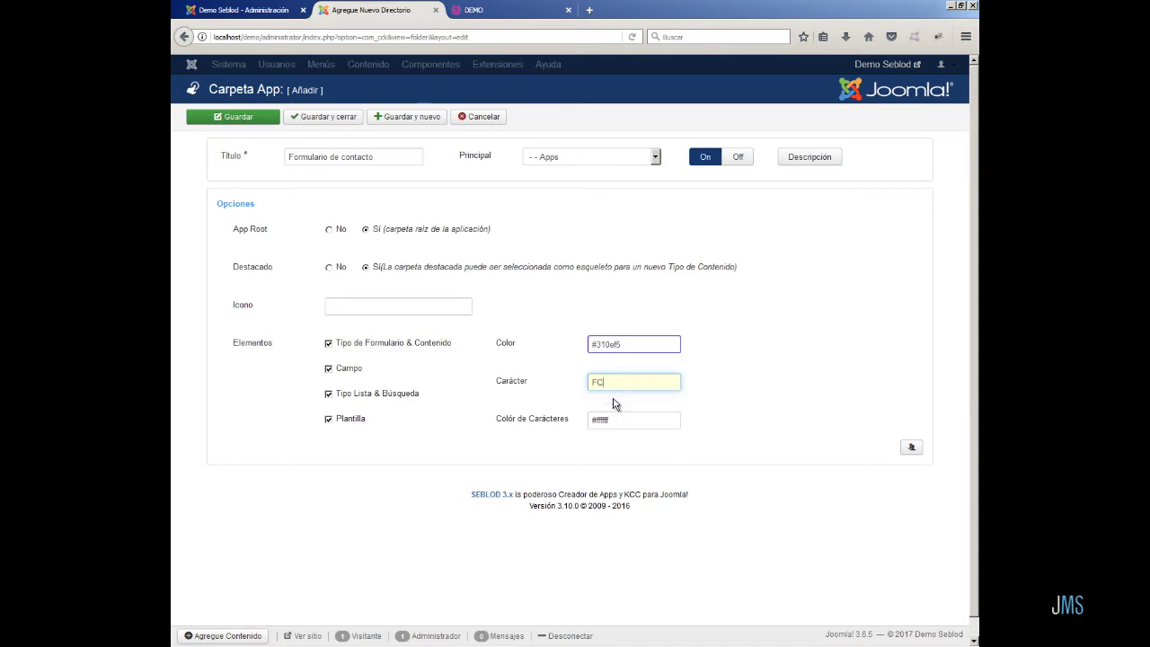
left_click(345, 124)
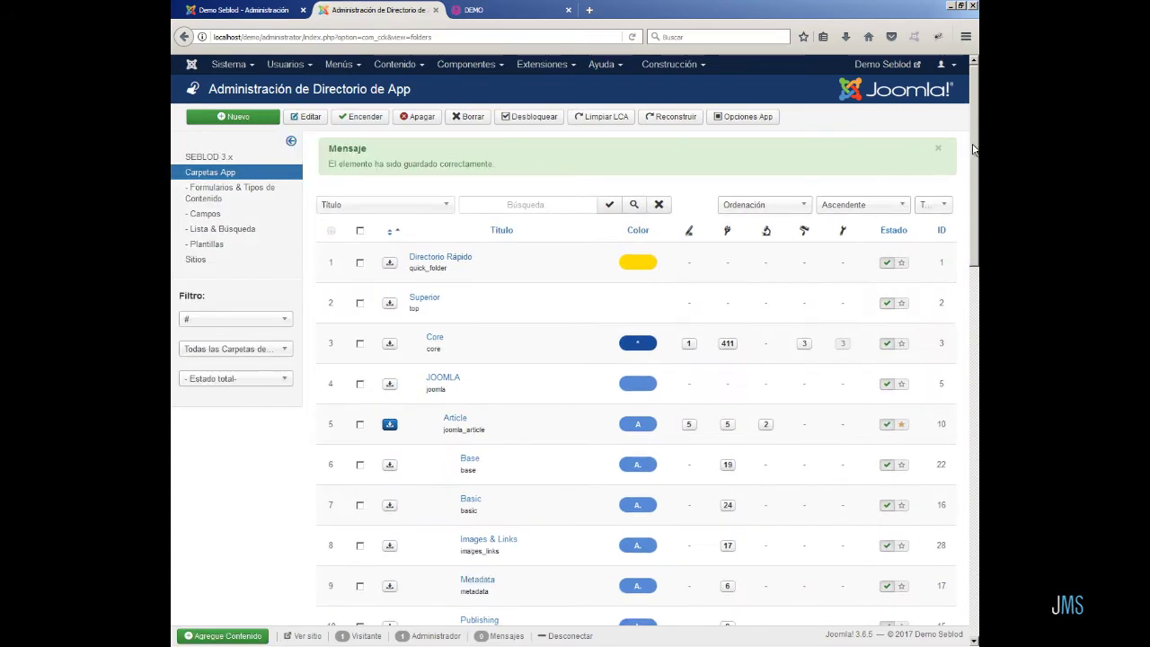
- Confirm Formulario de contacto sits under Apps, then go to Formularios & Tipos de Contenido
left_click_drag(975, 149, 972, 533)
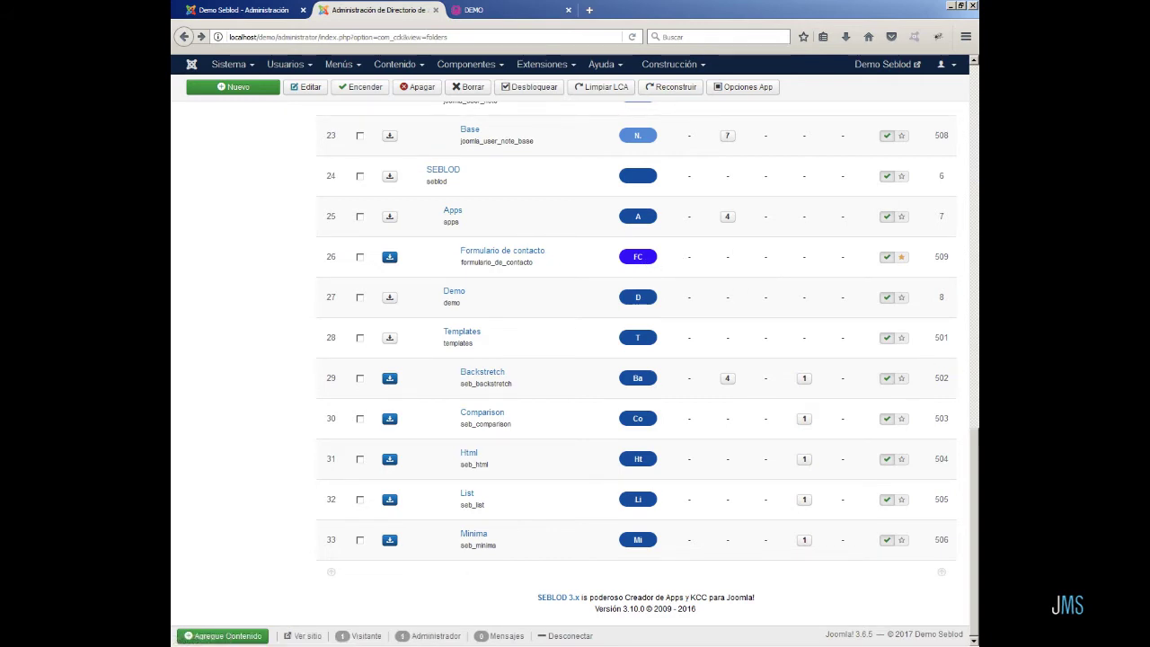
scroll(977, 349, "up", 15)
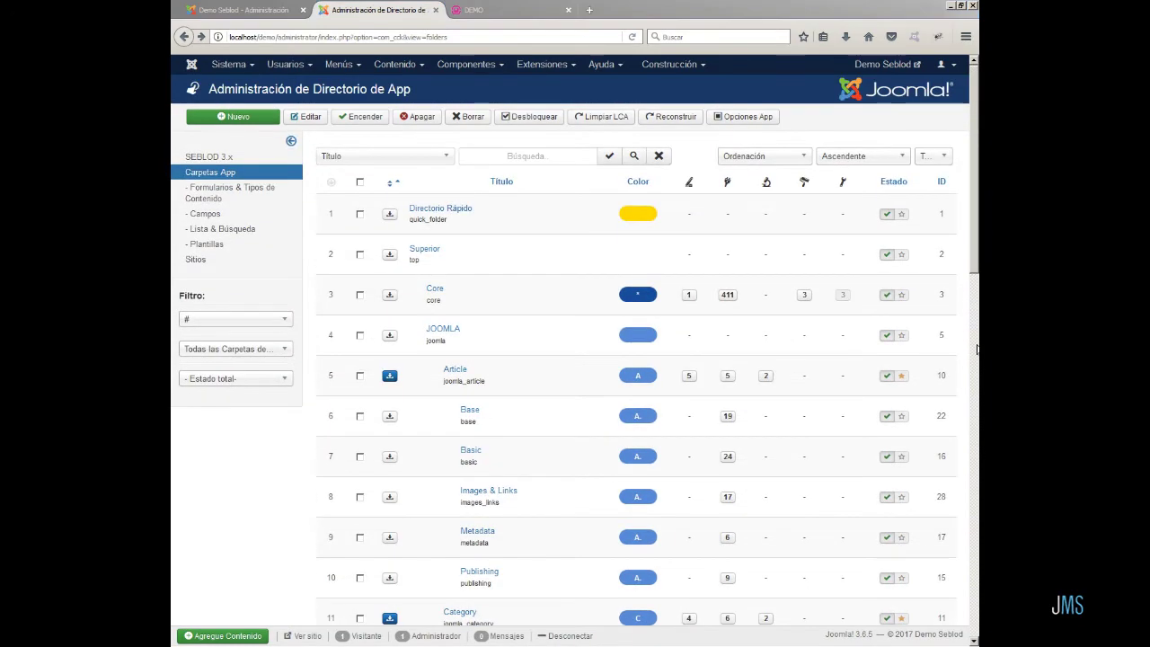
left_click(241, 192)
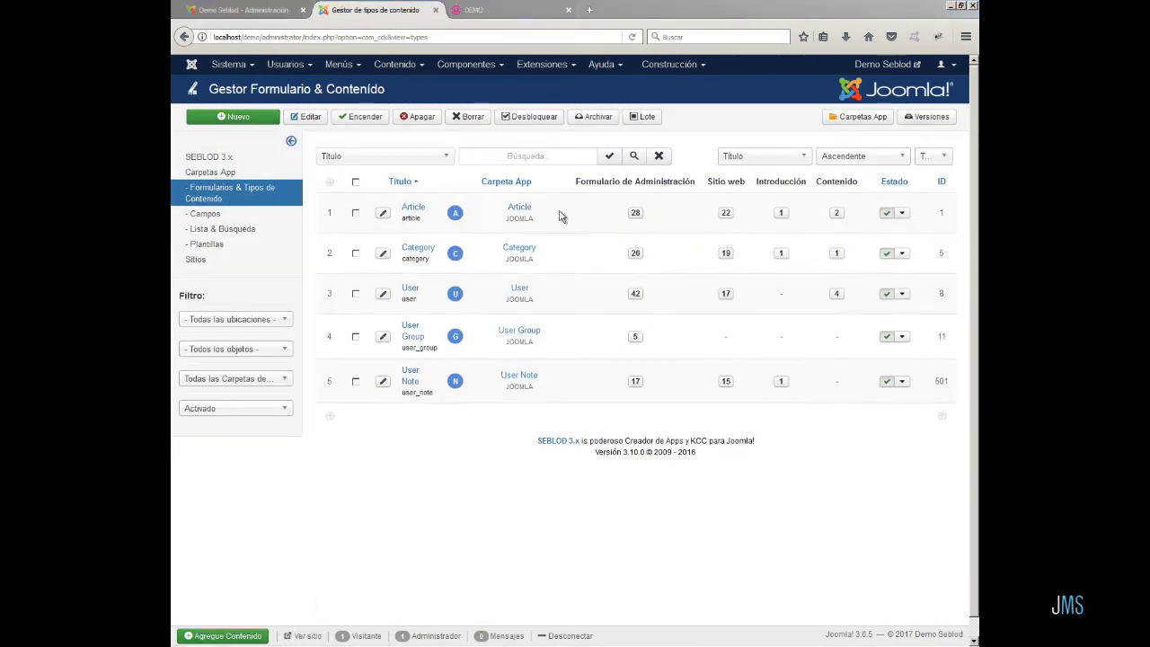
- Create a new form and content type from the Article (Artículo) object
left_click(252, 117)
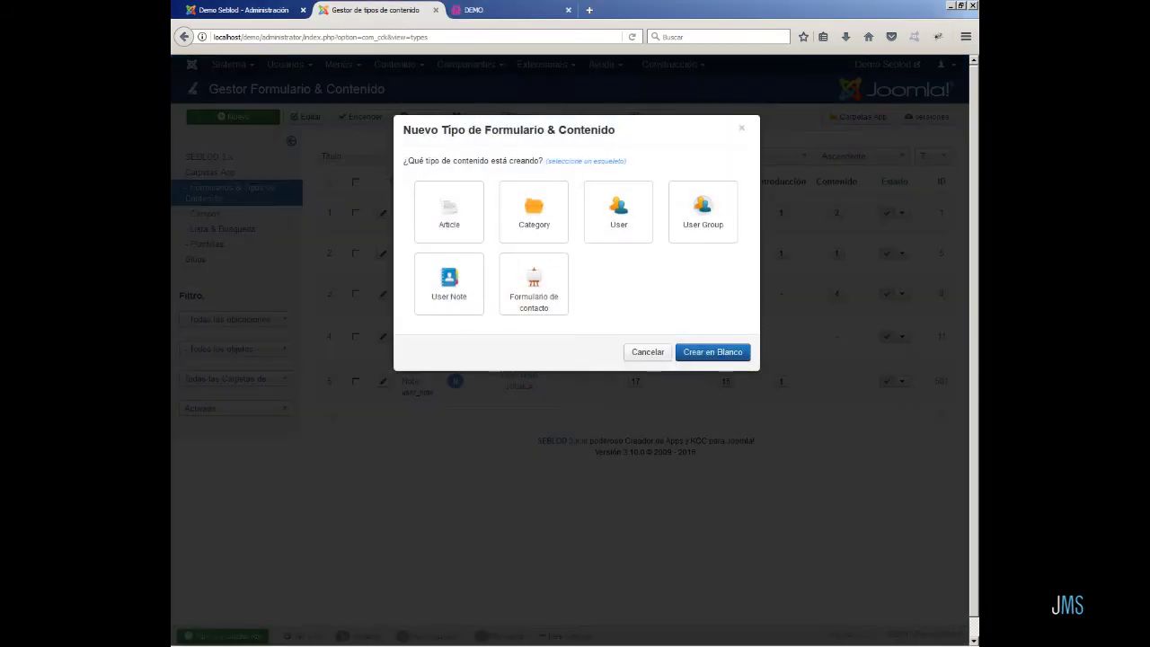
left_click(452, 207)
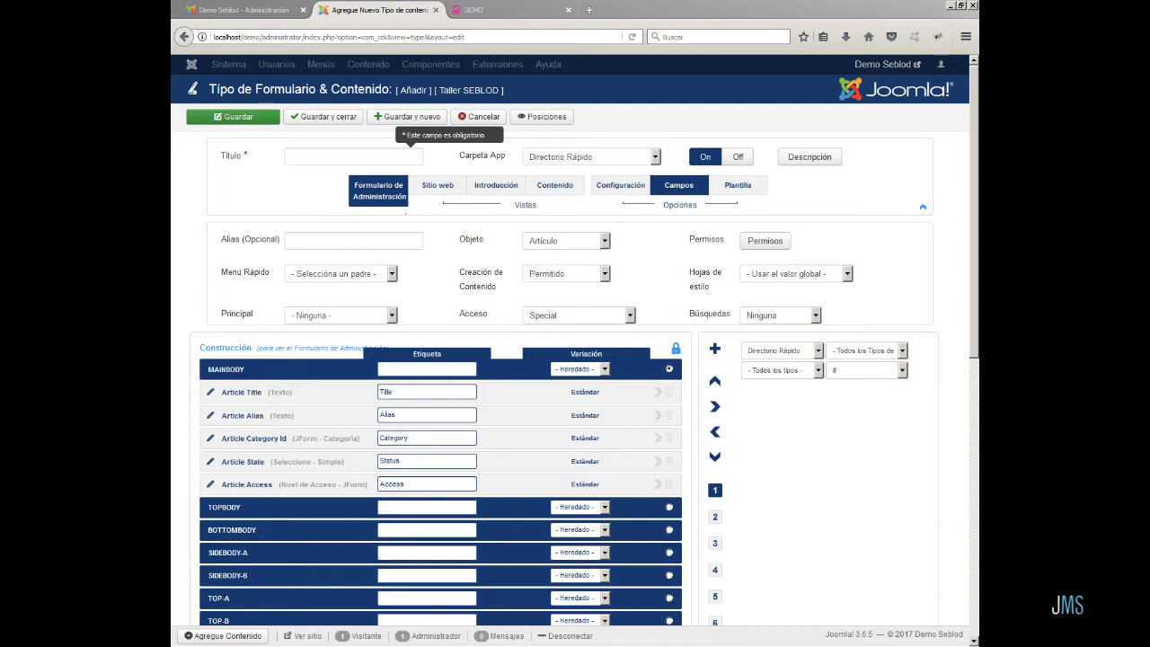
- Title the content type 'Formulario de contacto', file it in that app folder, and save
left_click(298, 155)
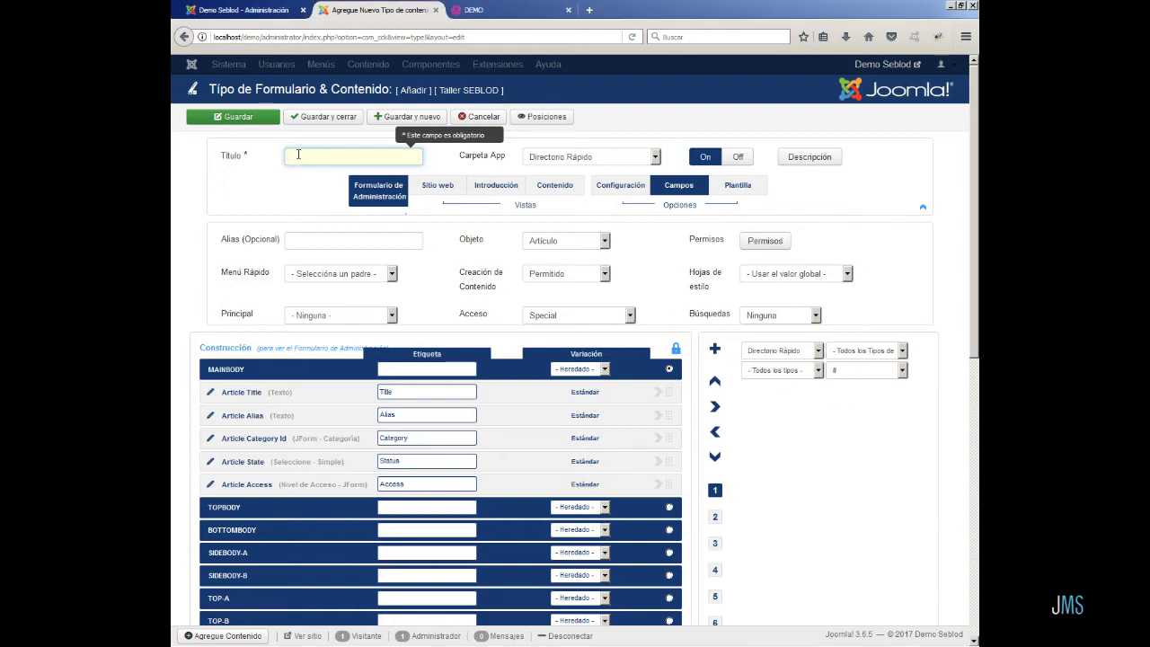
type("F")
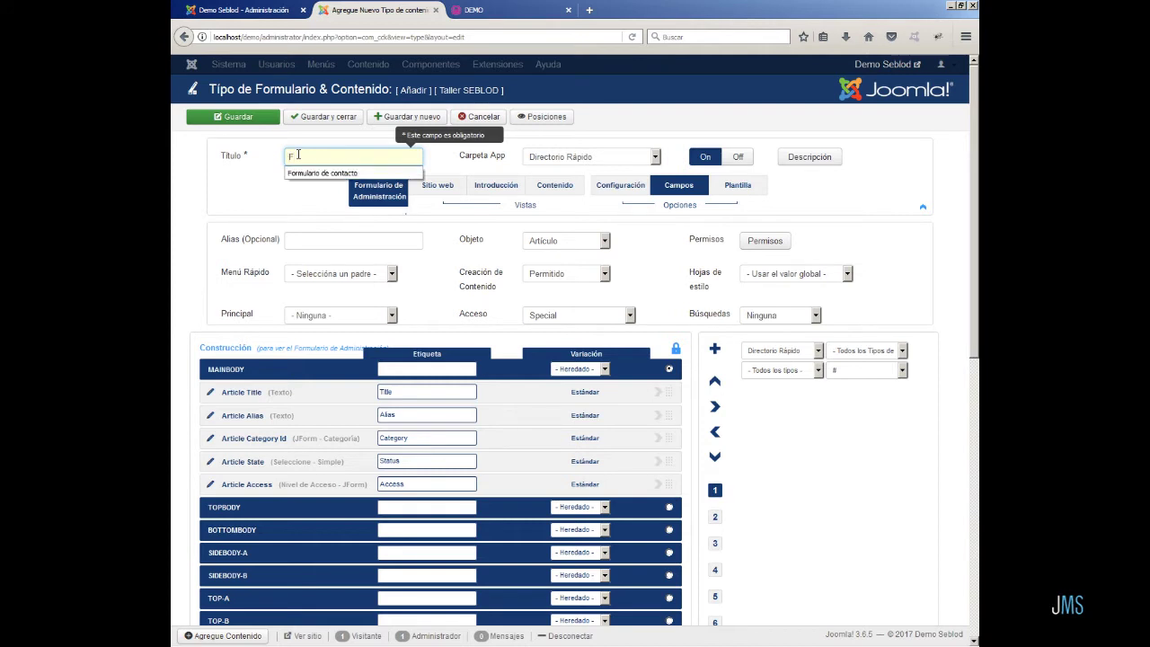
key("Down")
key("Return")
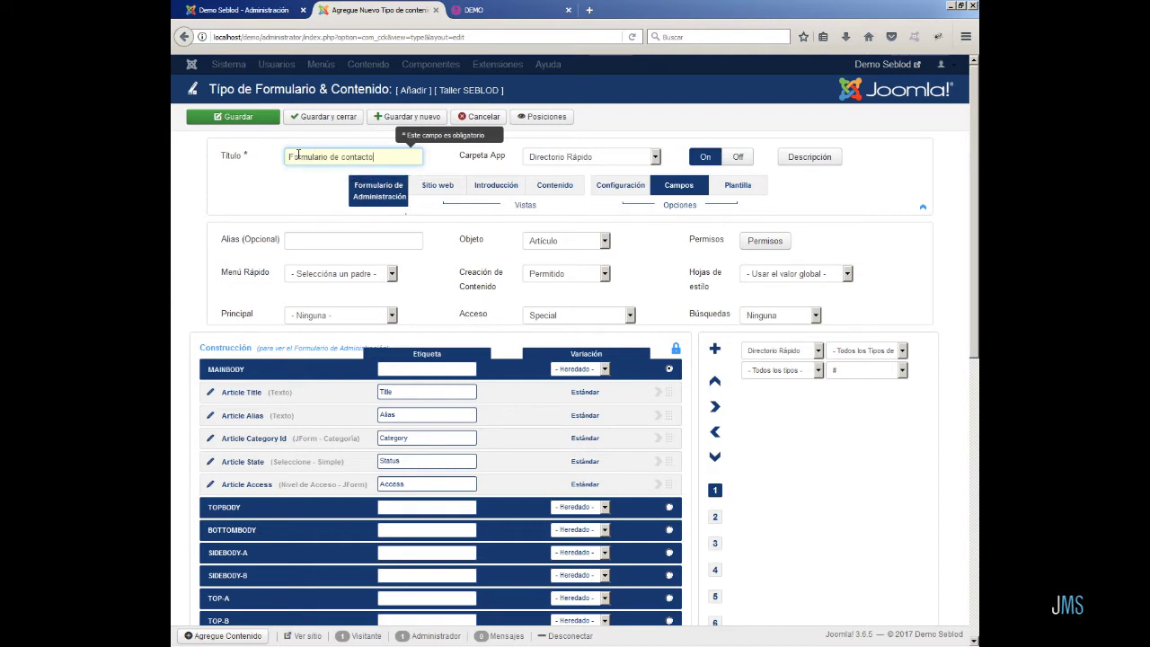
left_click(655, 156)
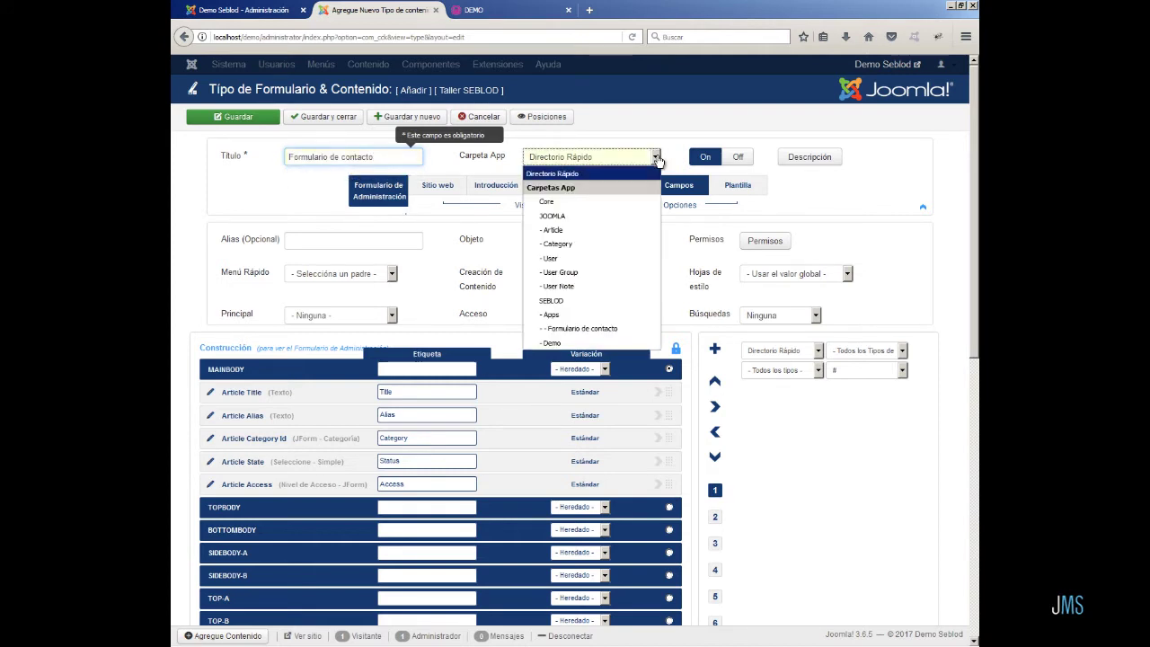
left_click(601, 329)
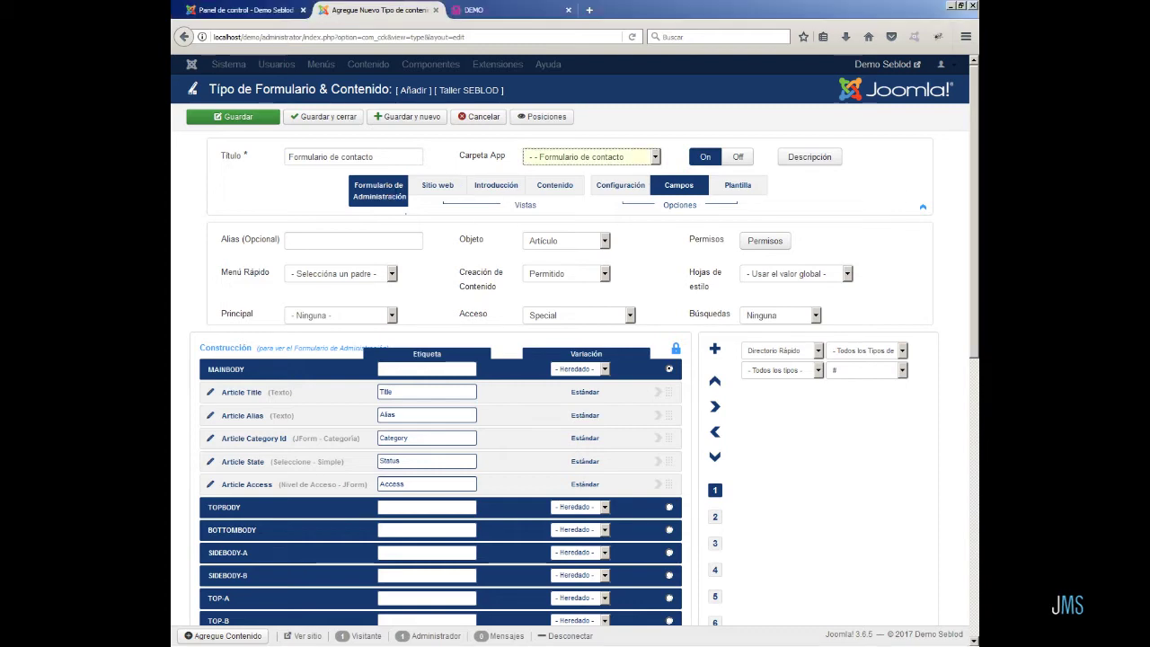
left_click(321, 118)
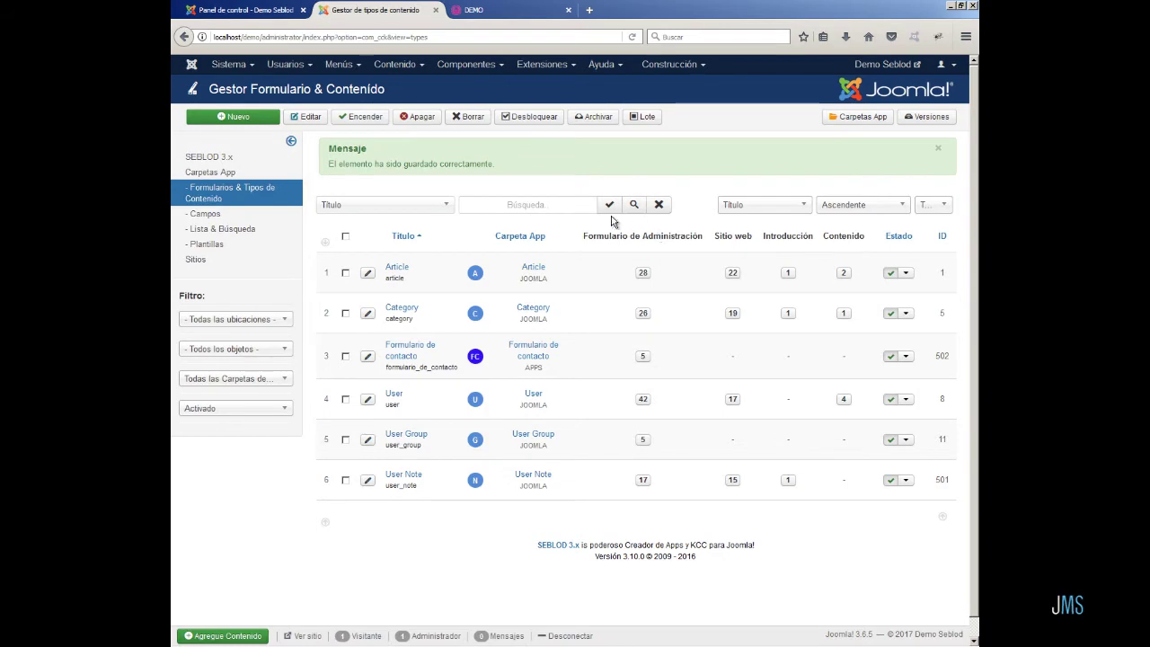
- Open the Formulario de contacto entry form, then the type's admin form fields
left_click(254, 9)
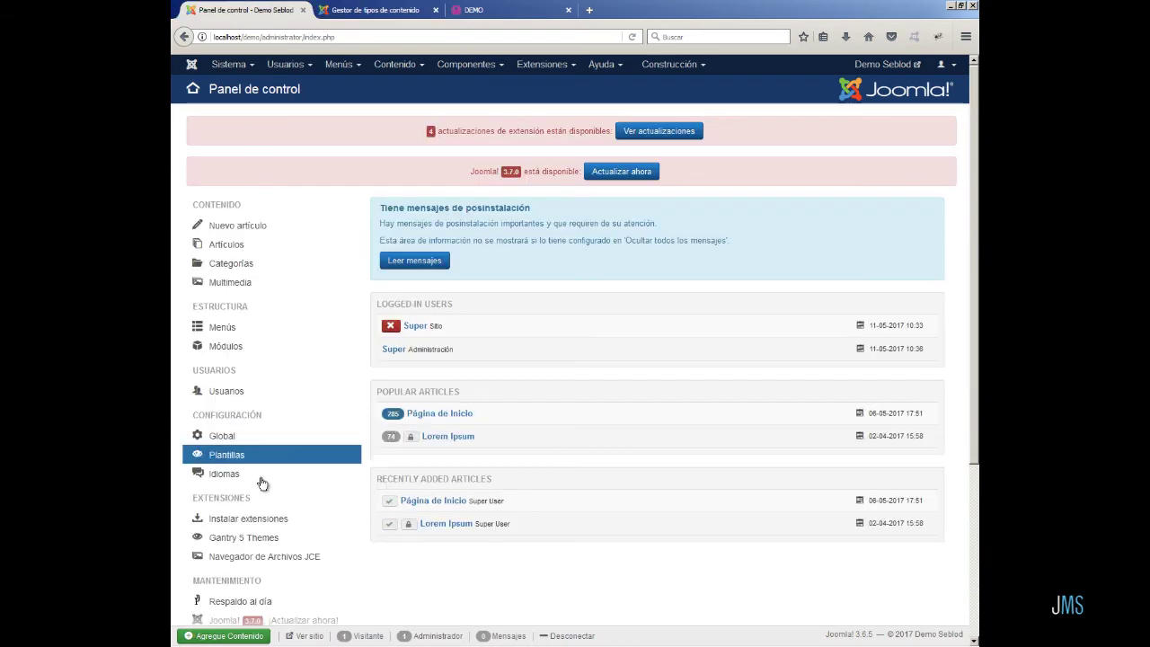
left_click(248, 635)
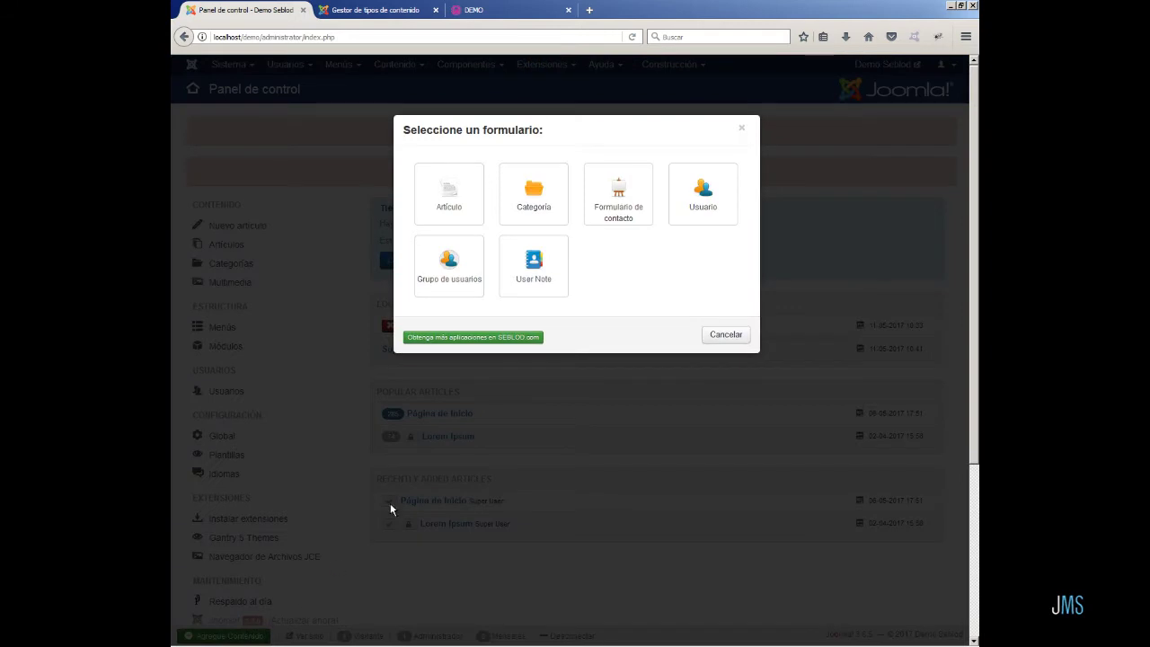
left_click(620, 209)
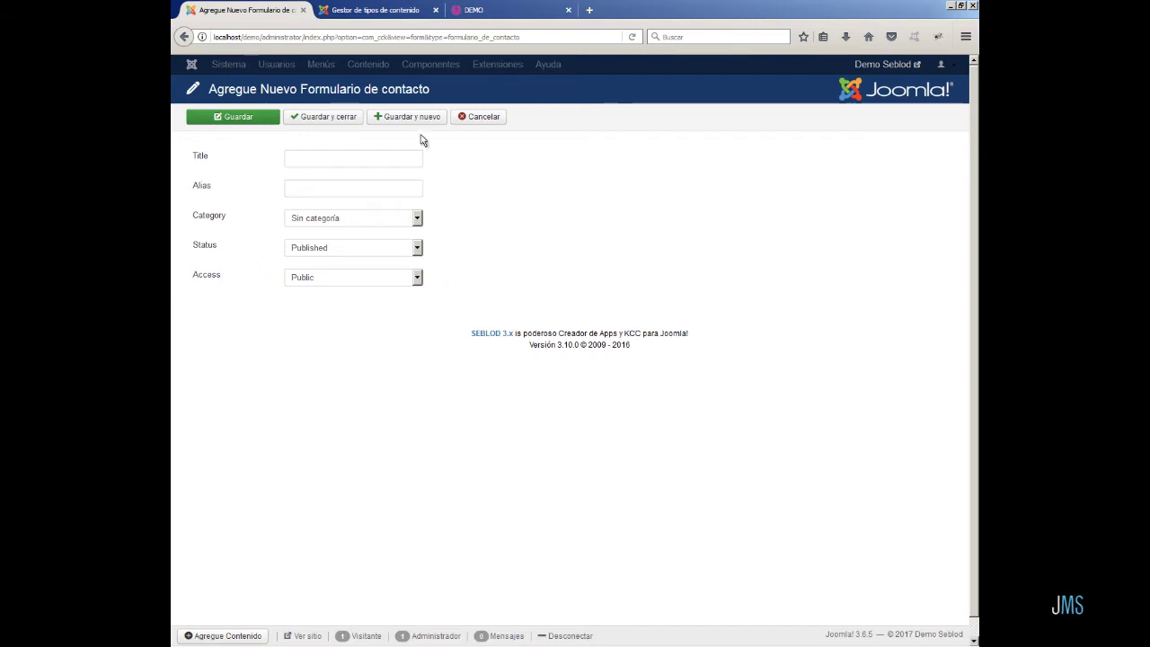
left_click(398, 11)
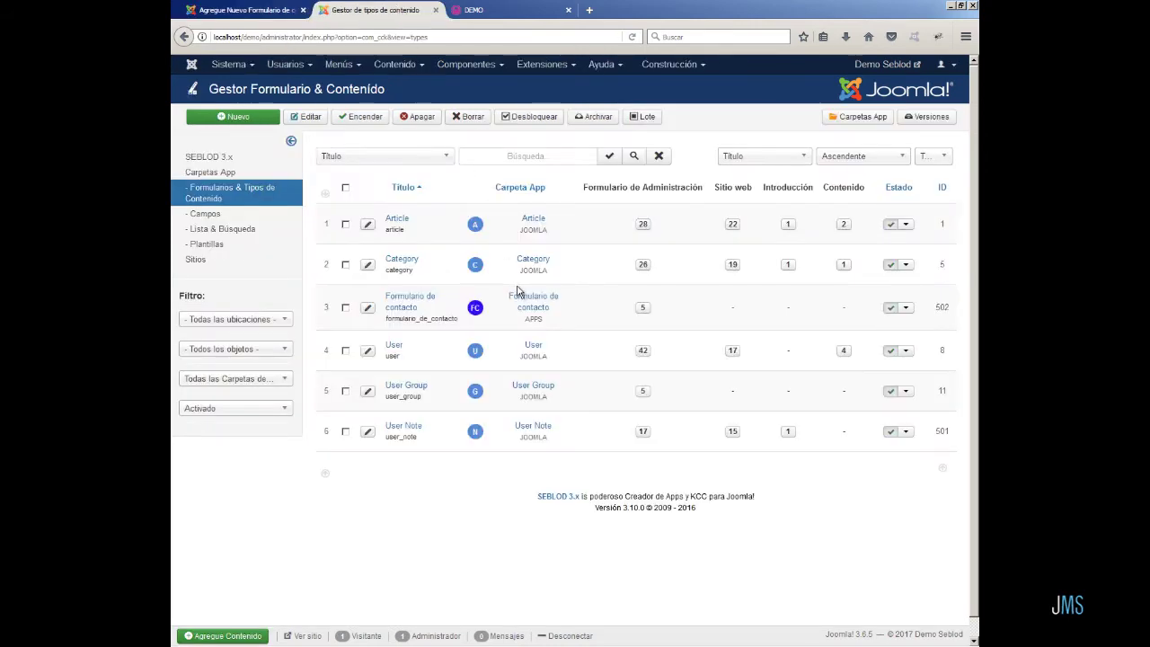
left_click(642, 308)
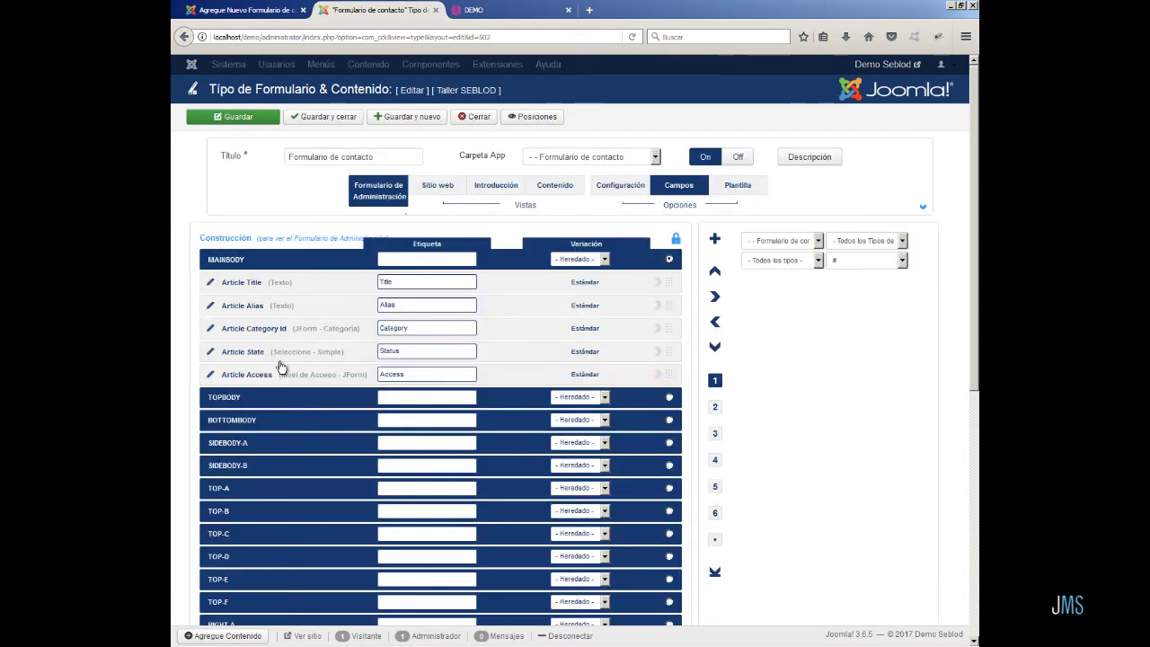
- Check the Category options on the contact entry page without changing them
left_click(270, 15)
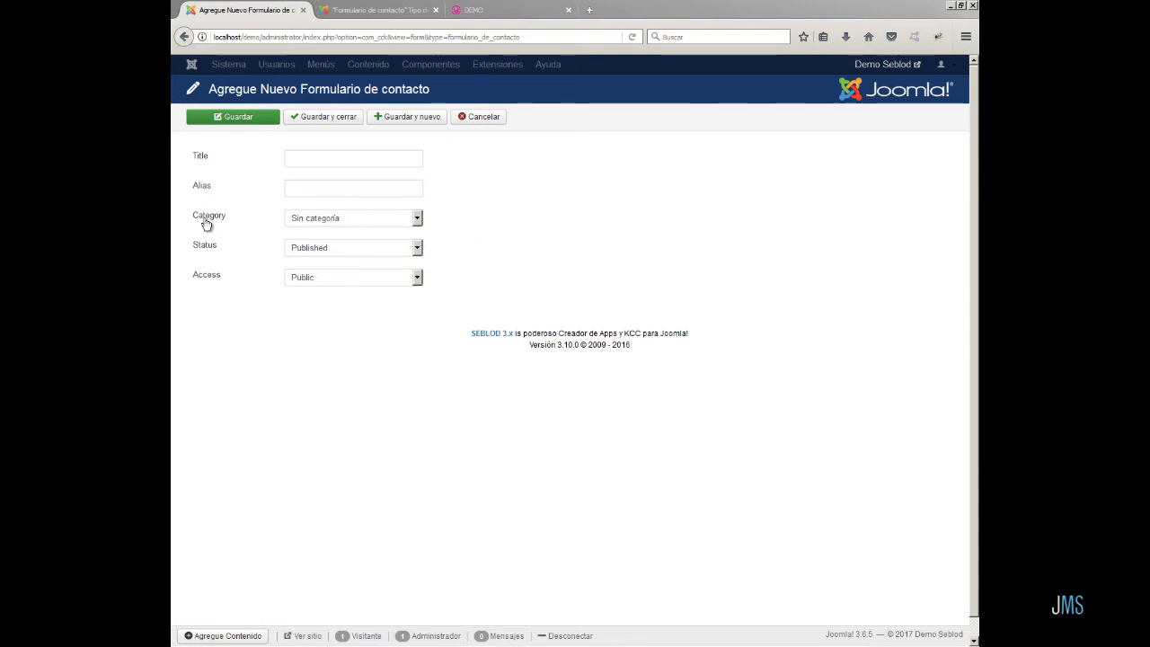
left_click(417, 220)
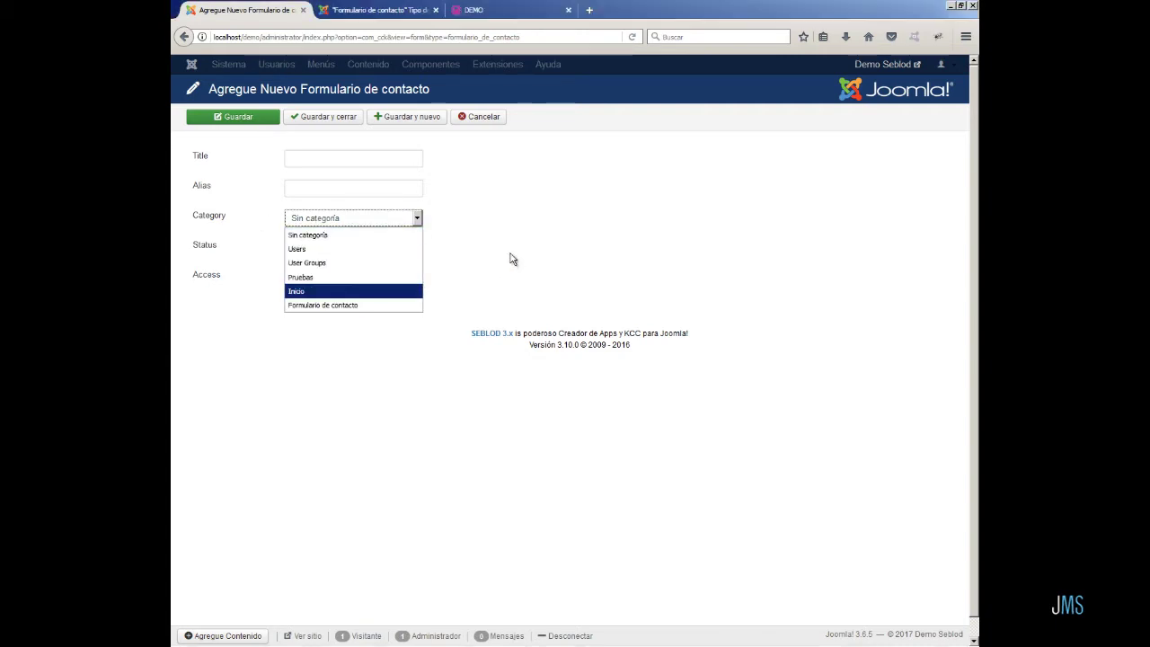
left_click(511, 222)
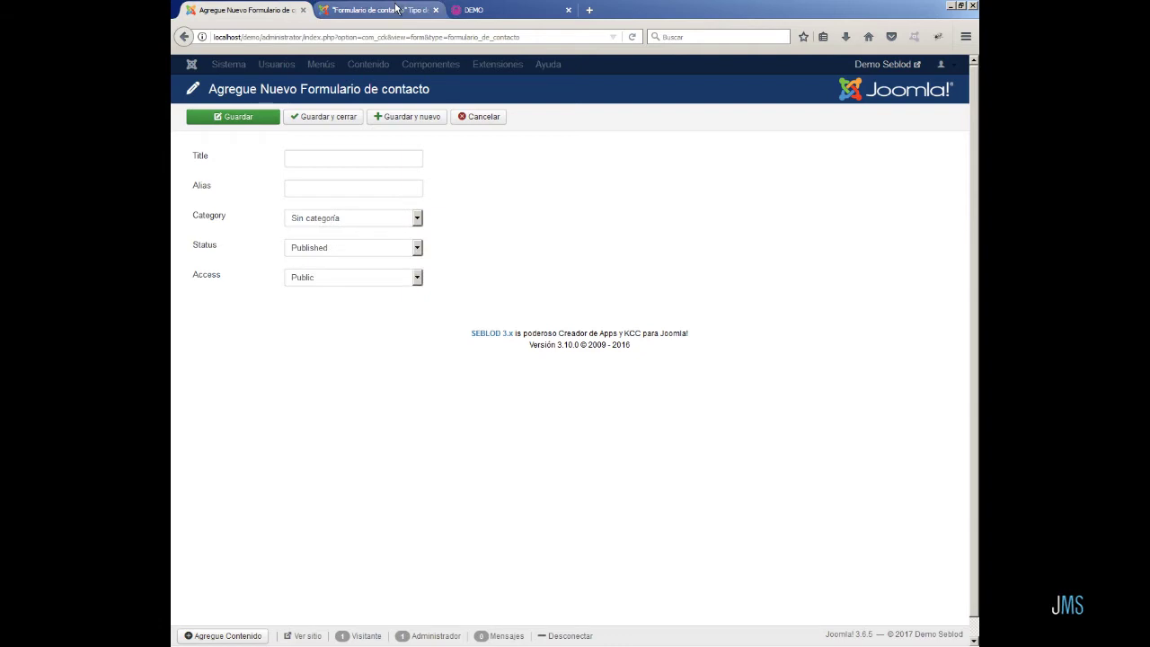
left_click(378, 10)
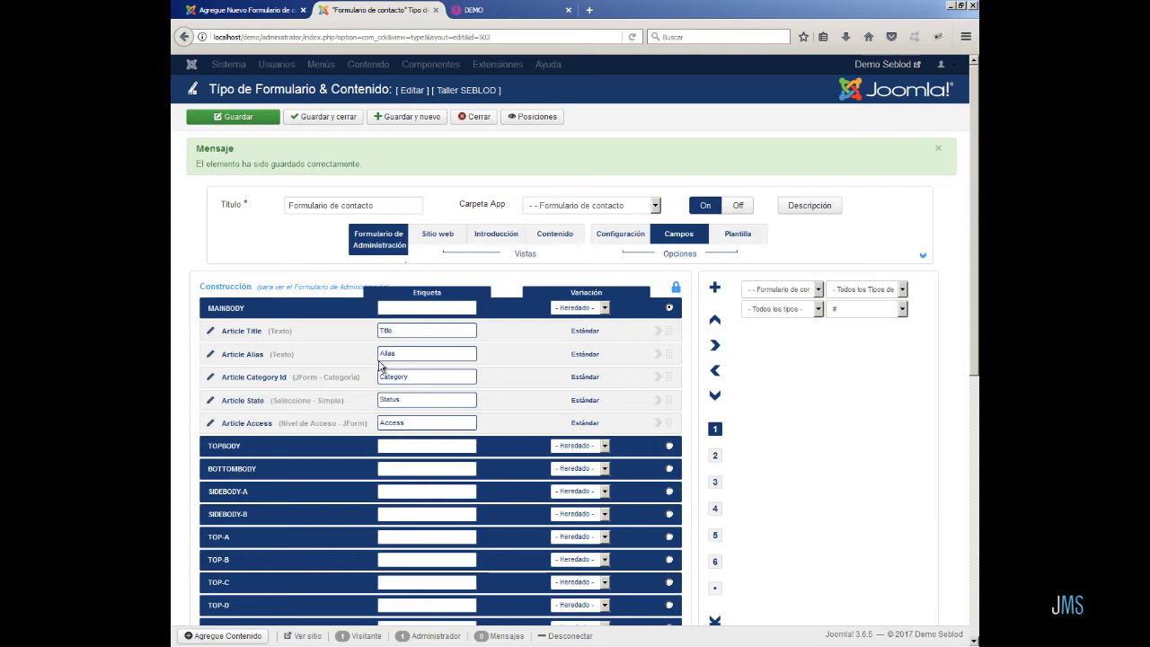
- Make Article Category Id read-only with live value Formulario de contacto, and save the form type
left_click(585, 378)
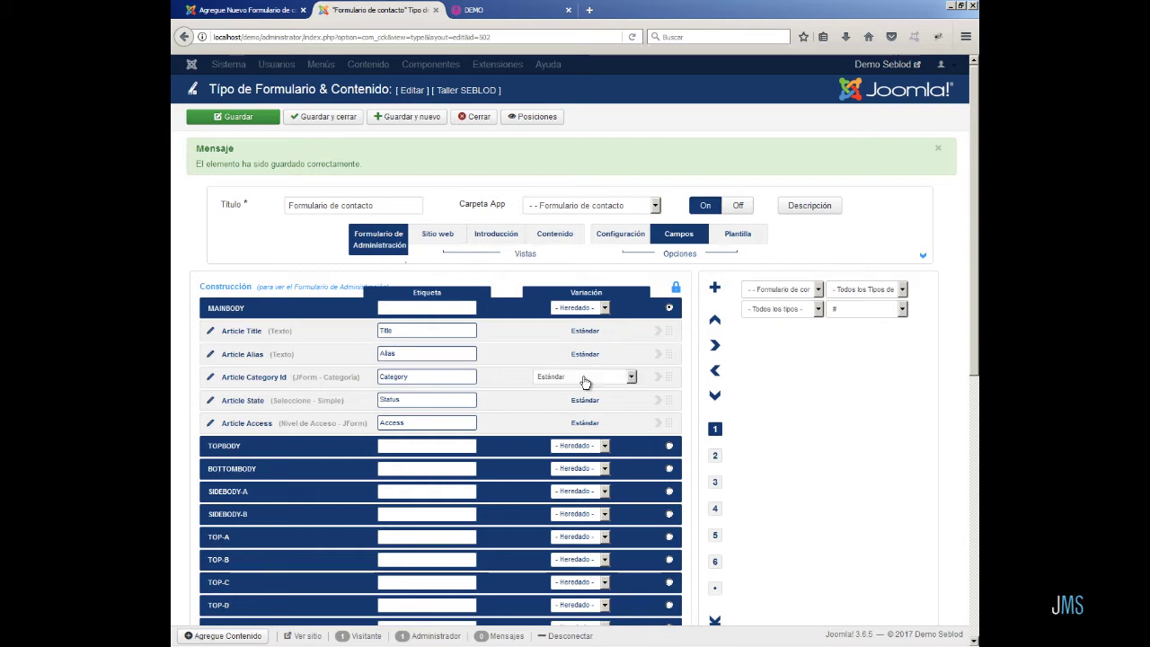
left_click(585, 379)
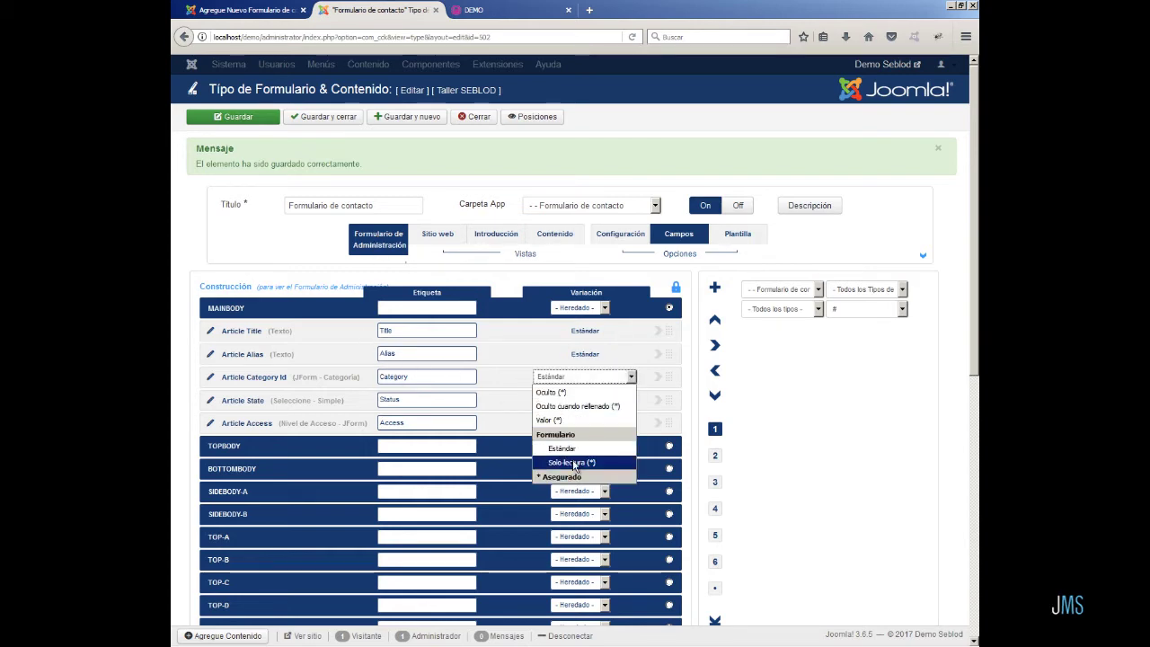
left_click(579, 468)
left_click(715, 456)
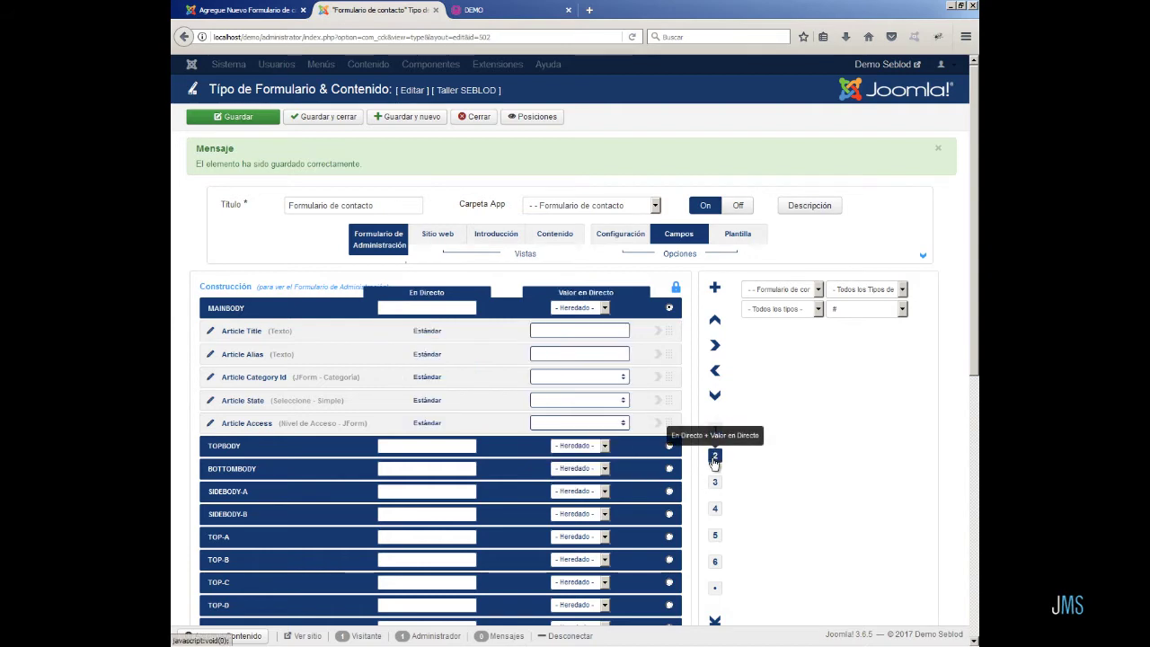
left_click(624, 381)
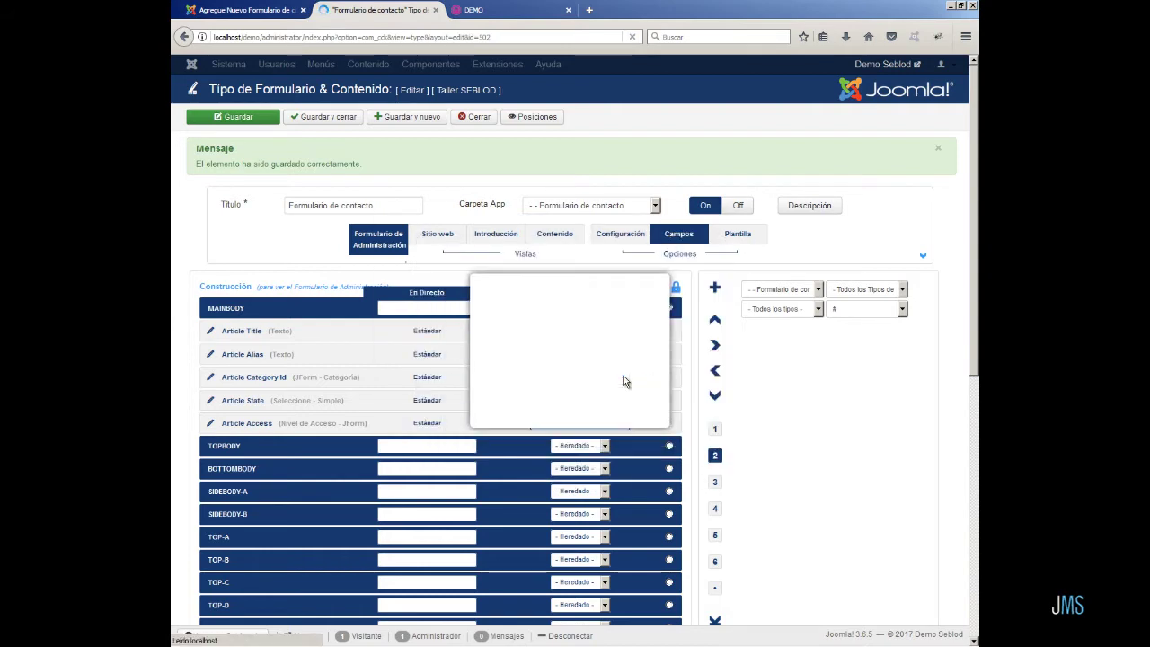
left_click(632, 364)
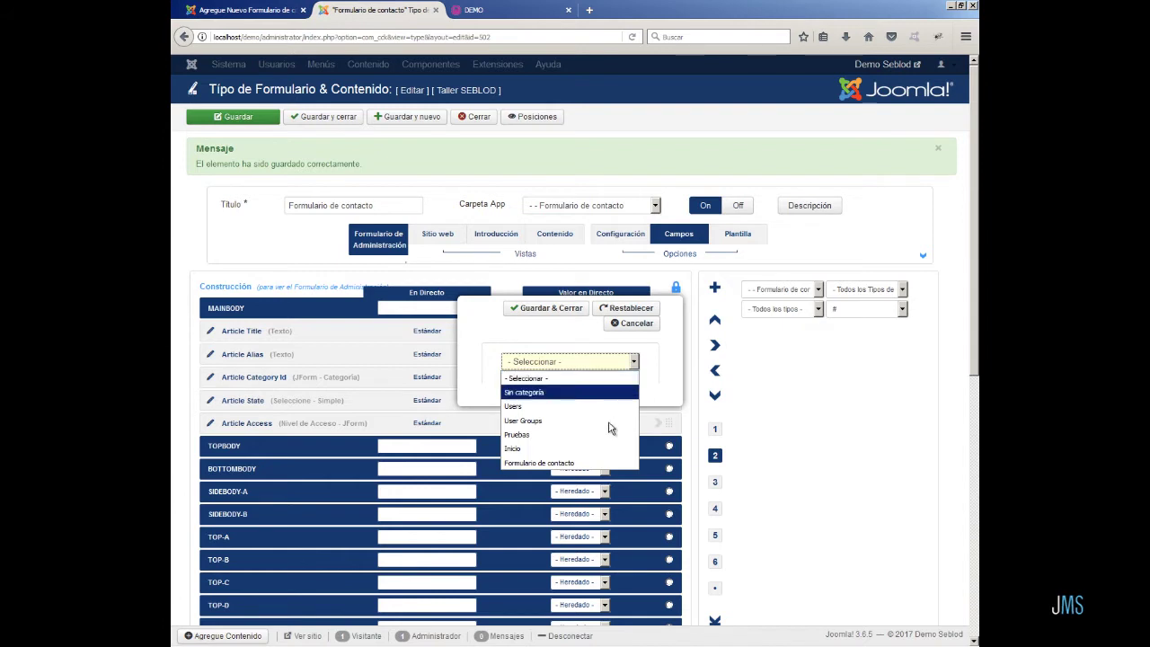
left_click(594, 462)
left_click(571, 310)
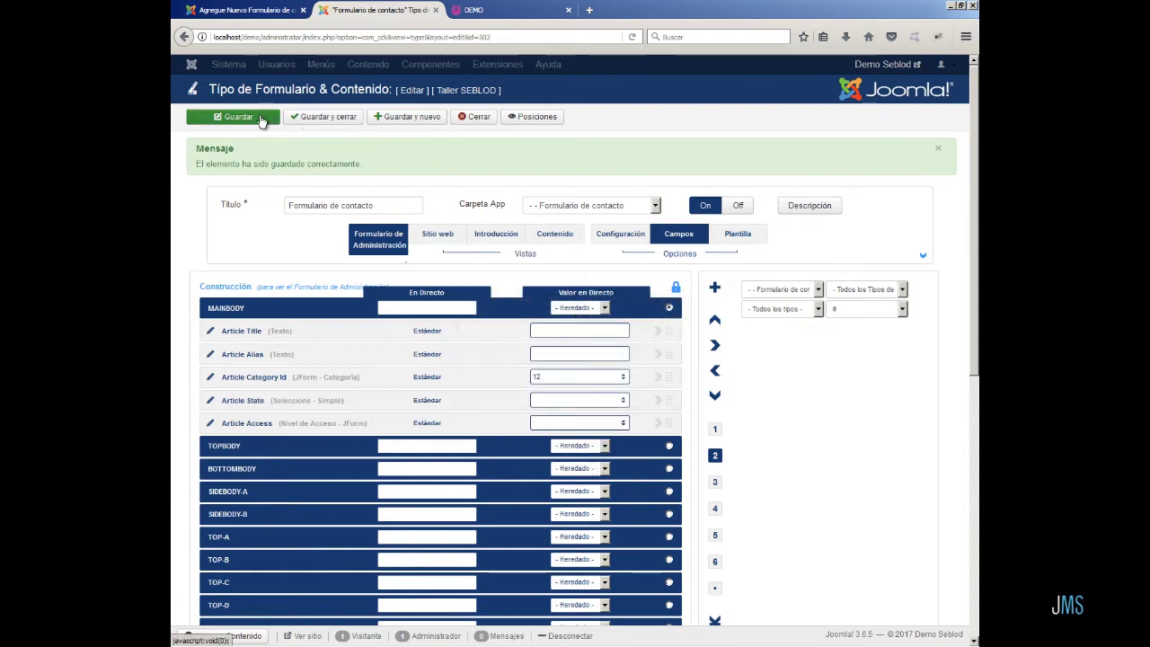
left_click(260, 120)
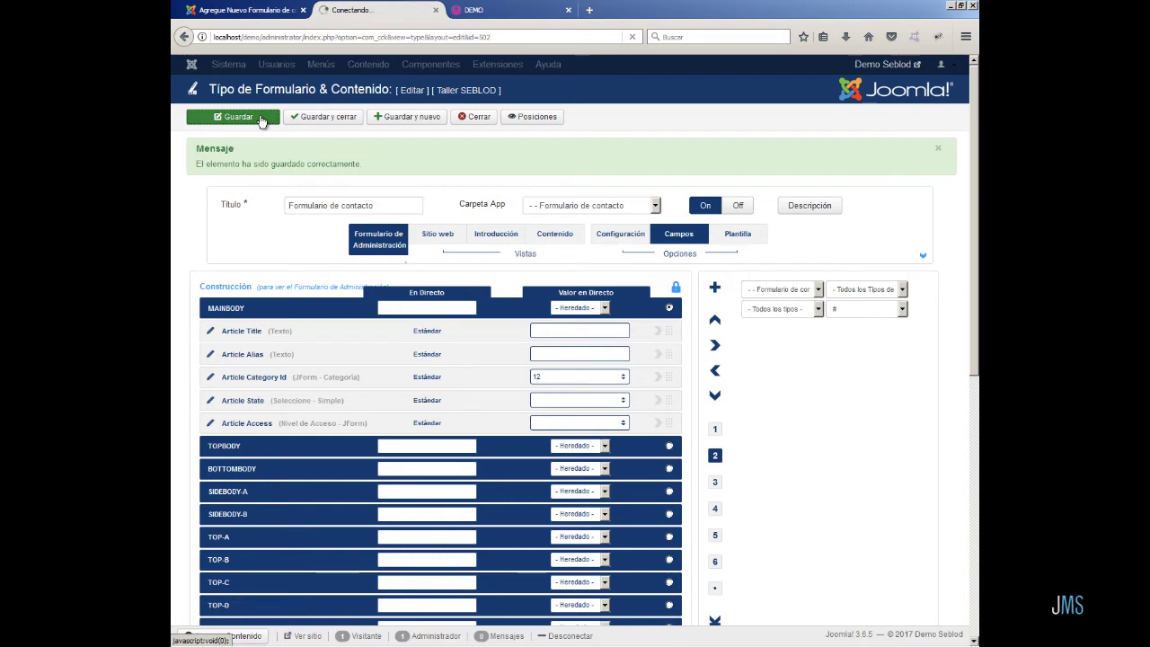
- Reload the contact entry page to confirm Category is locked to Formulario de contacto
left_click(238, 10)
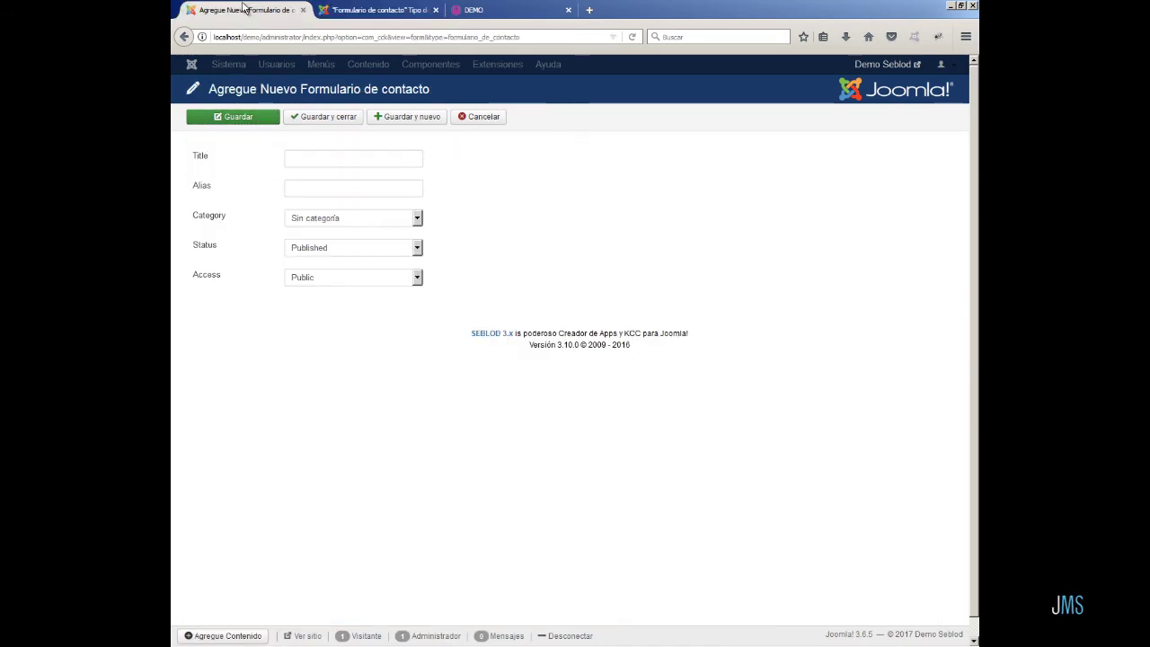
left_click(632, 38)
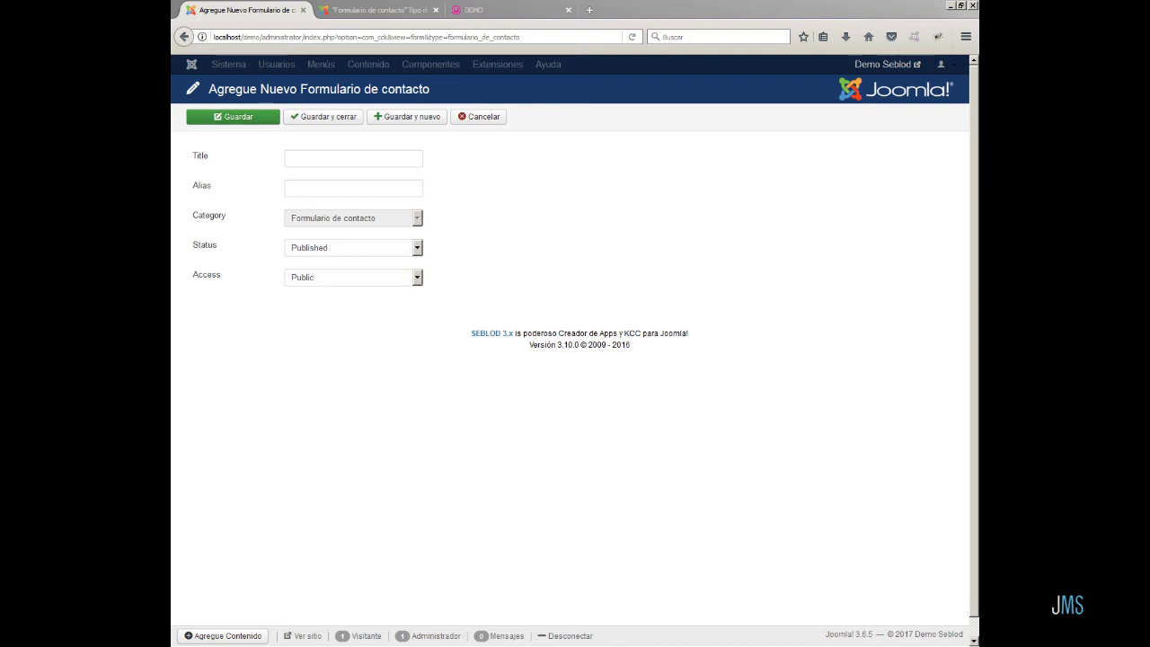
left_click(366, 11)
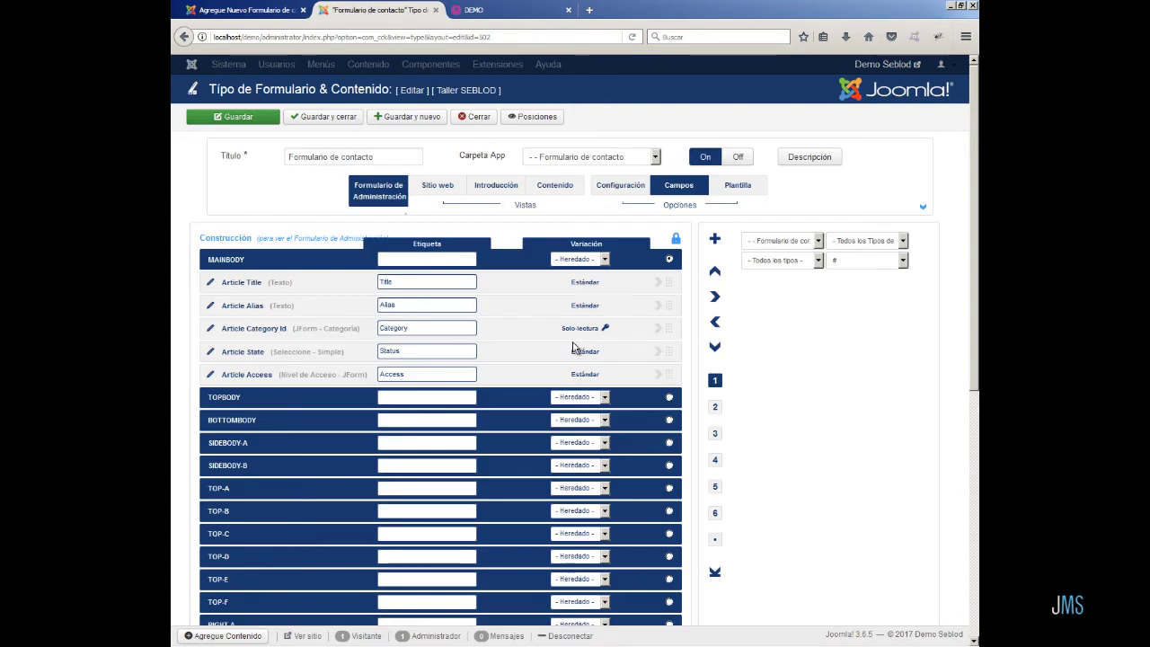
left_click(579, 330)
left_click(580, 330)
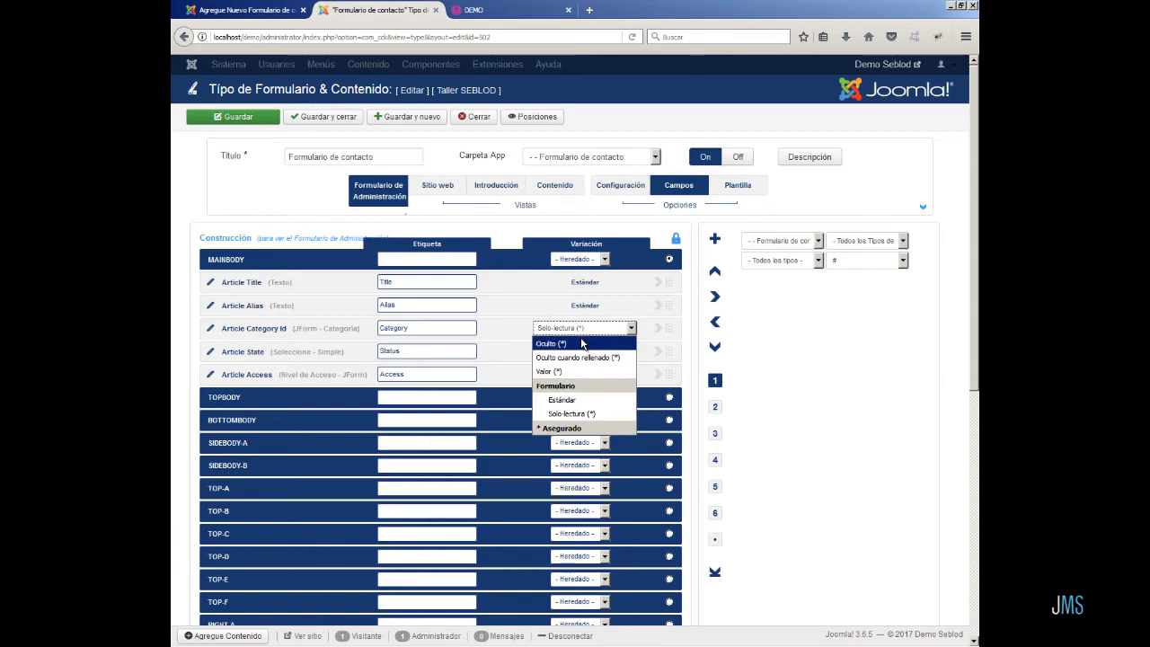
left_click(545, 314)
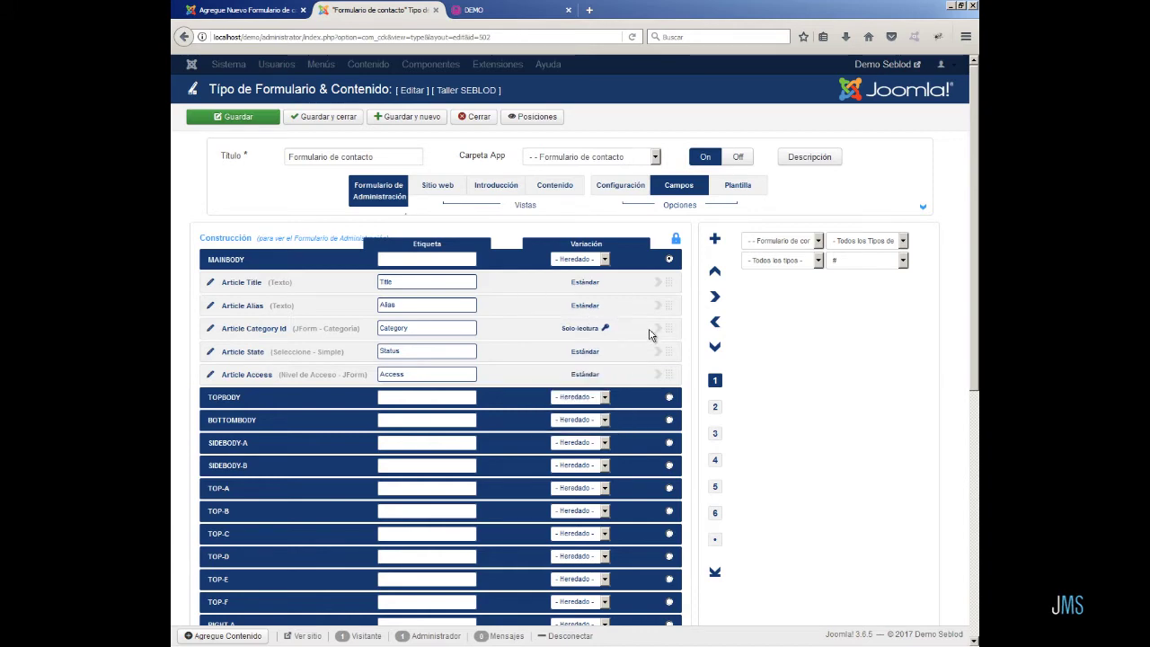
left_click_drag(662, 329, 661, 296)
scroll(639, 565, "down", 7)
scroll(671, 169, "up", 8)
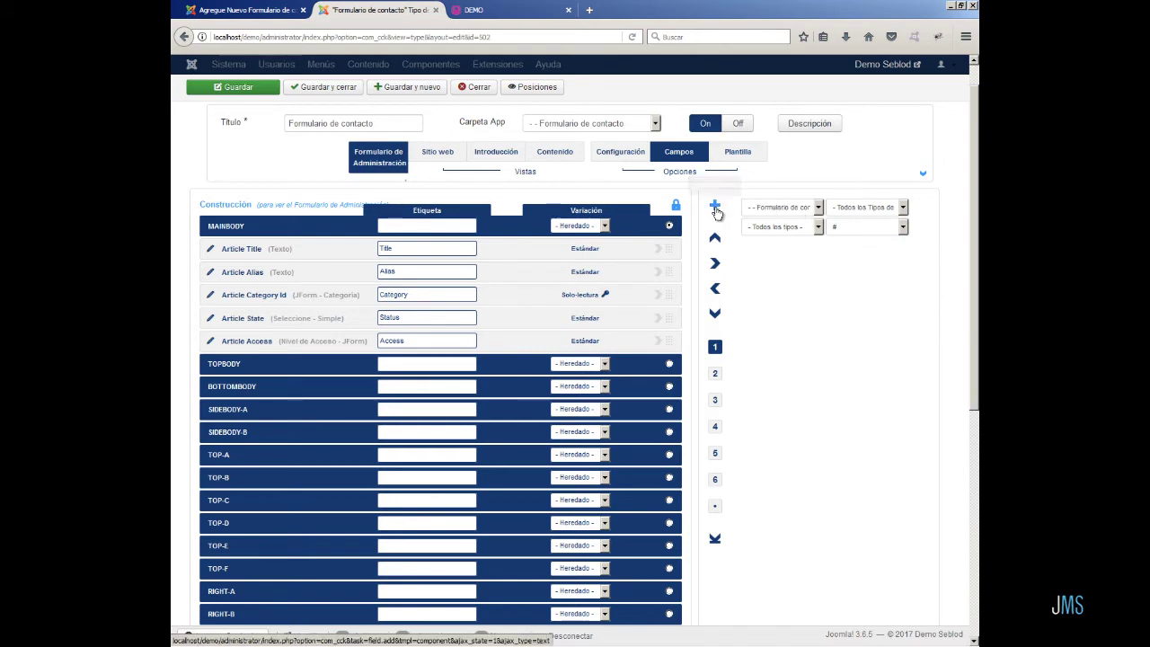
- Add a text field titled Nombre (name fc_nombre, label Nombre) and save the form type
left_click(715, 208)
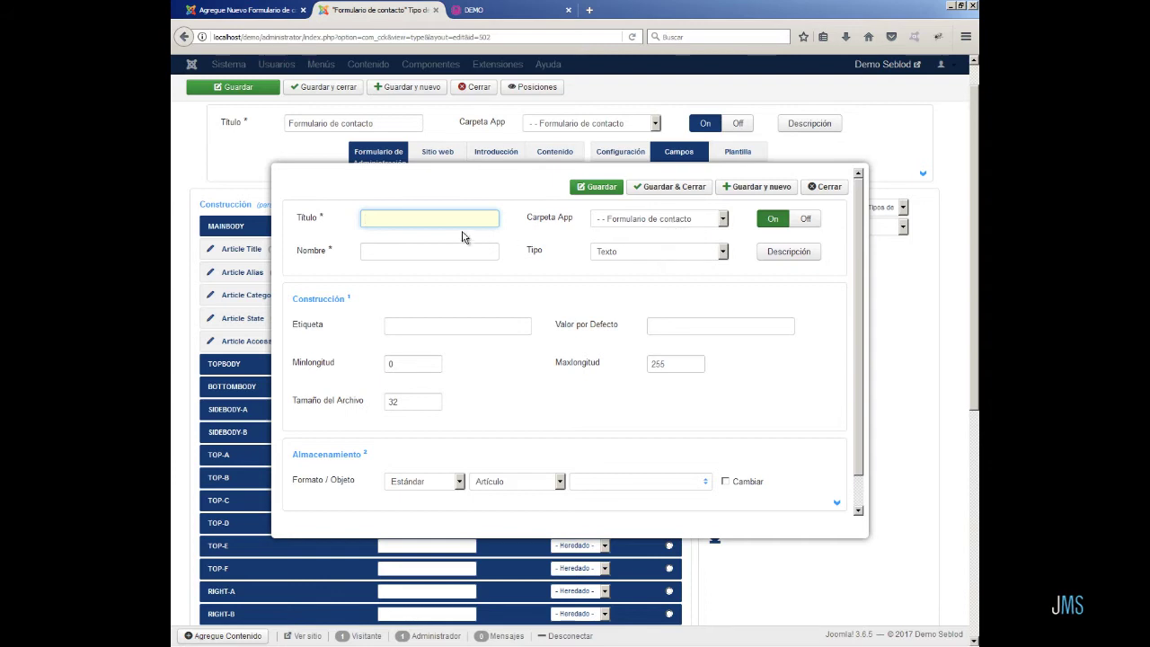
left_click(425, 224)
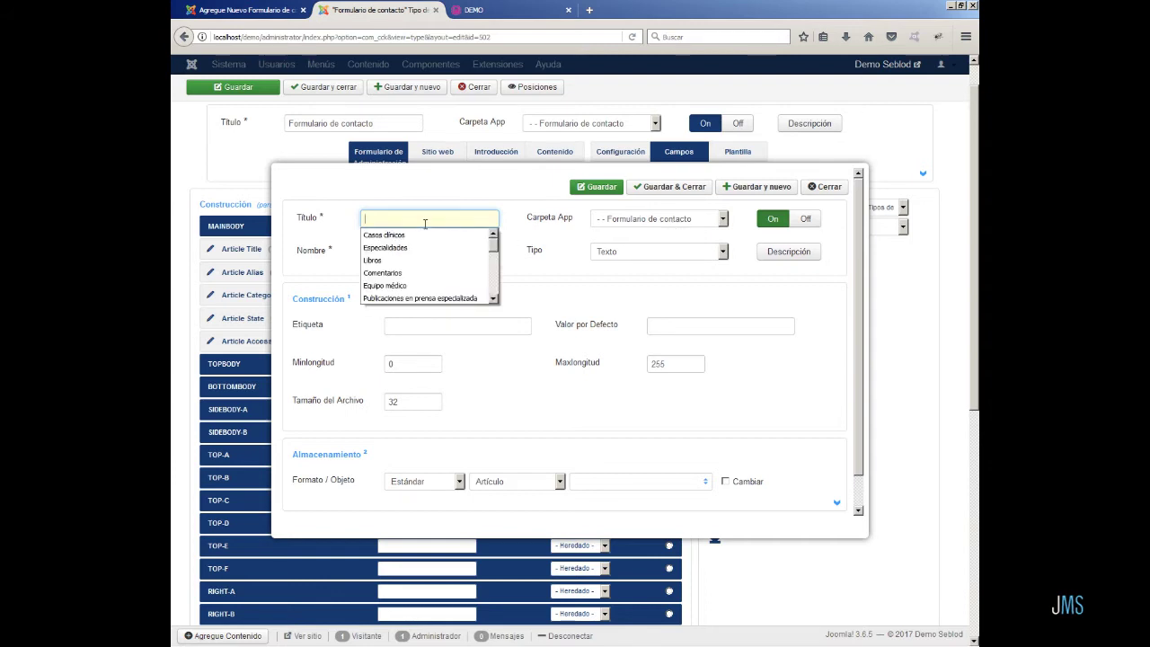
type("Nombre")
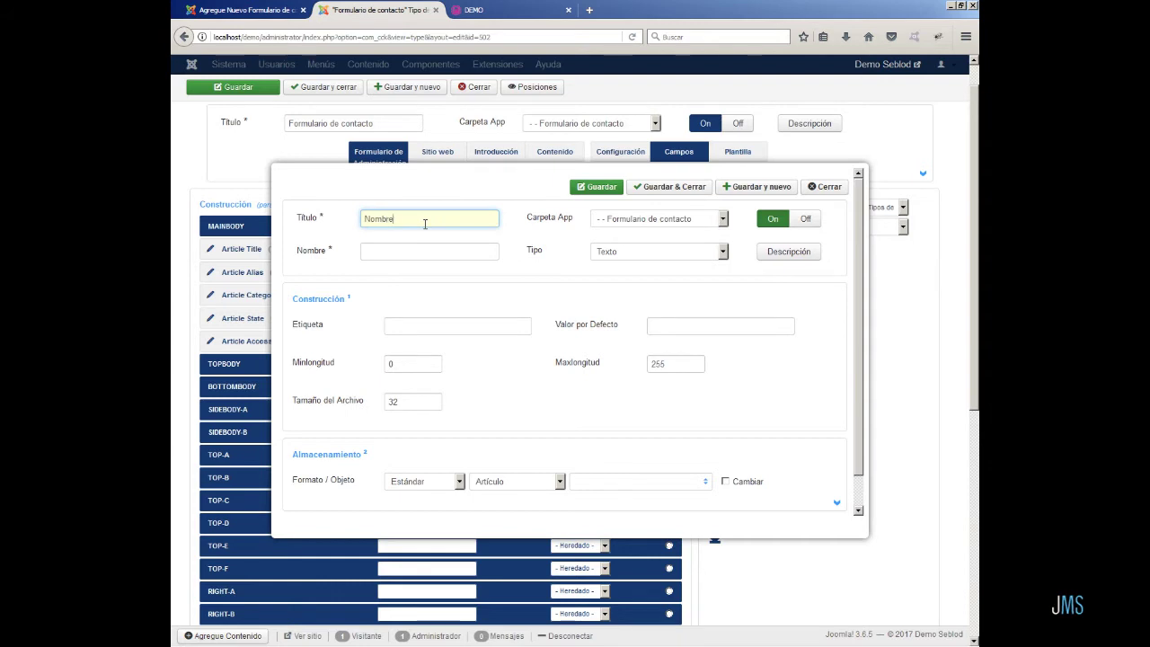
left_click(383, 249)
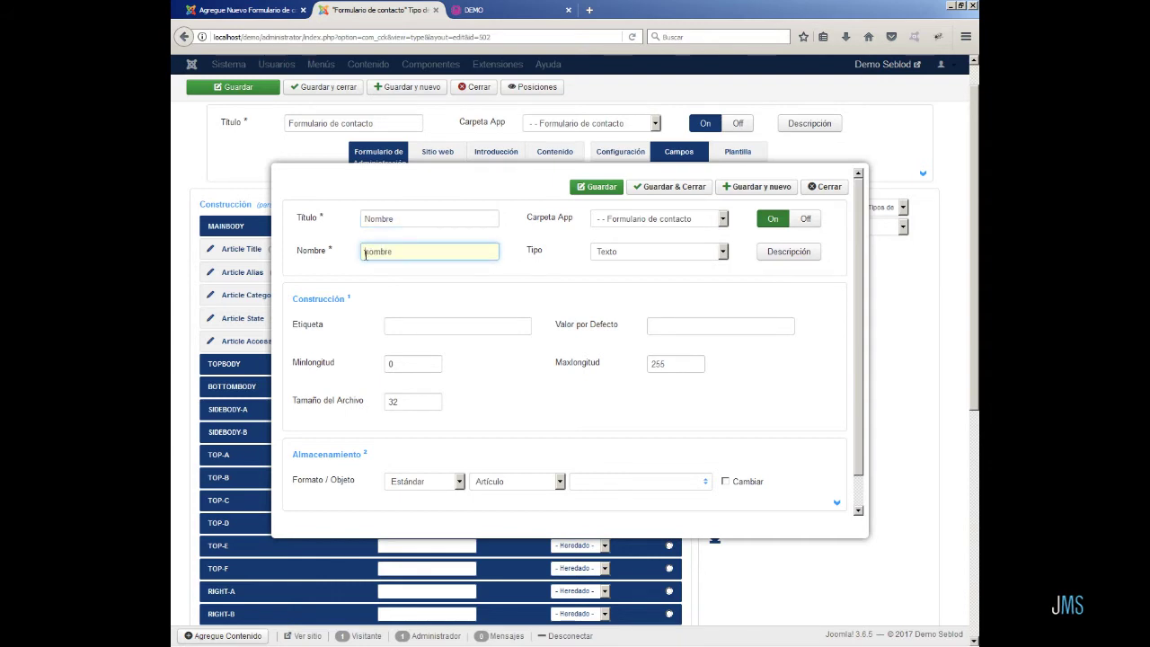
type("fc_")
left_click(455, 325)
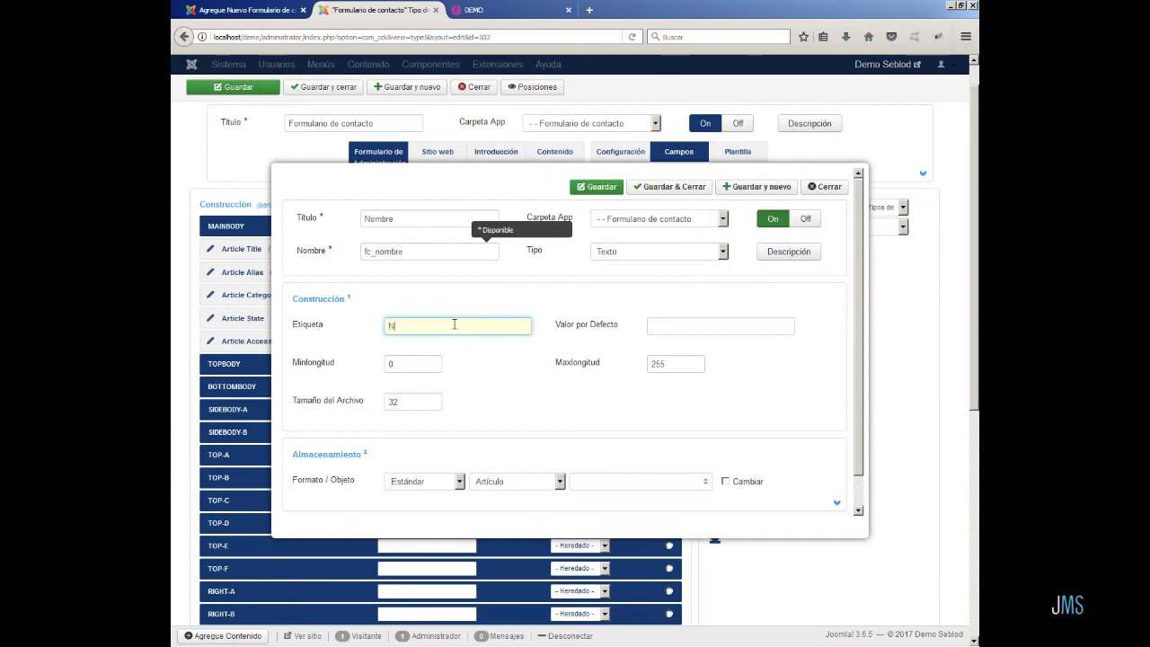
type("Nombre")
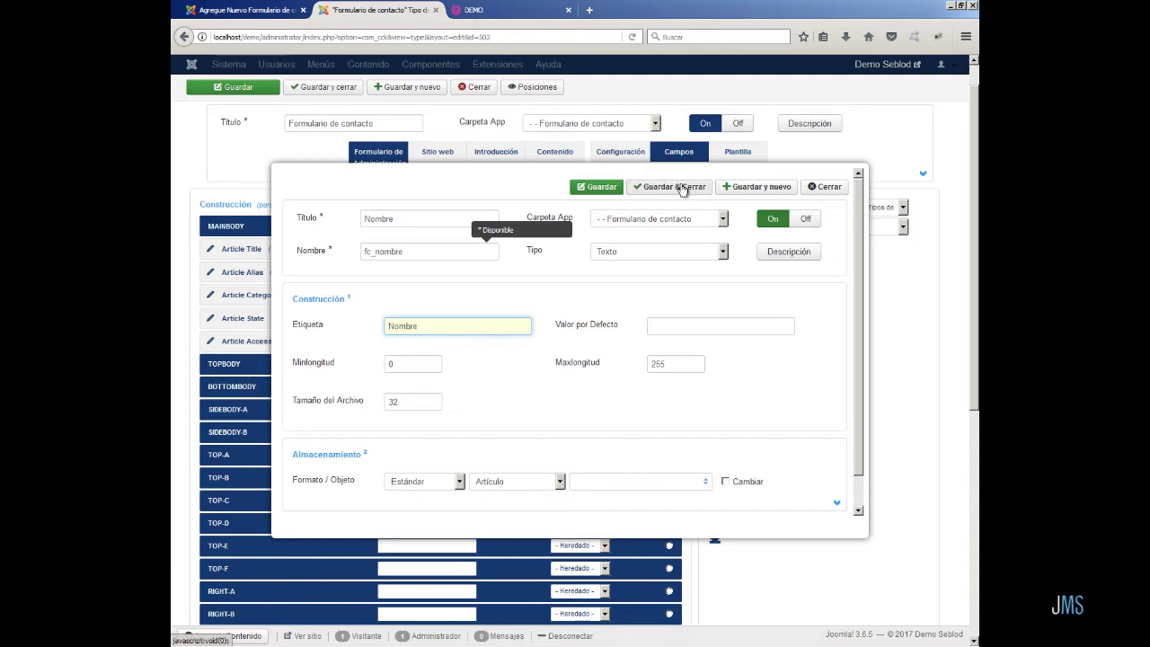
left_click(681, 188)
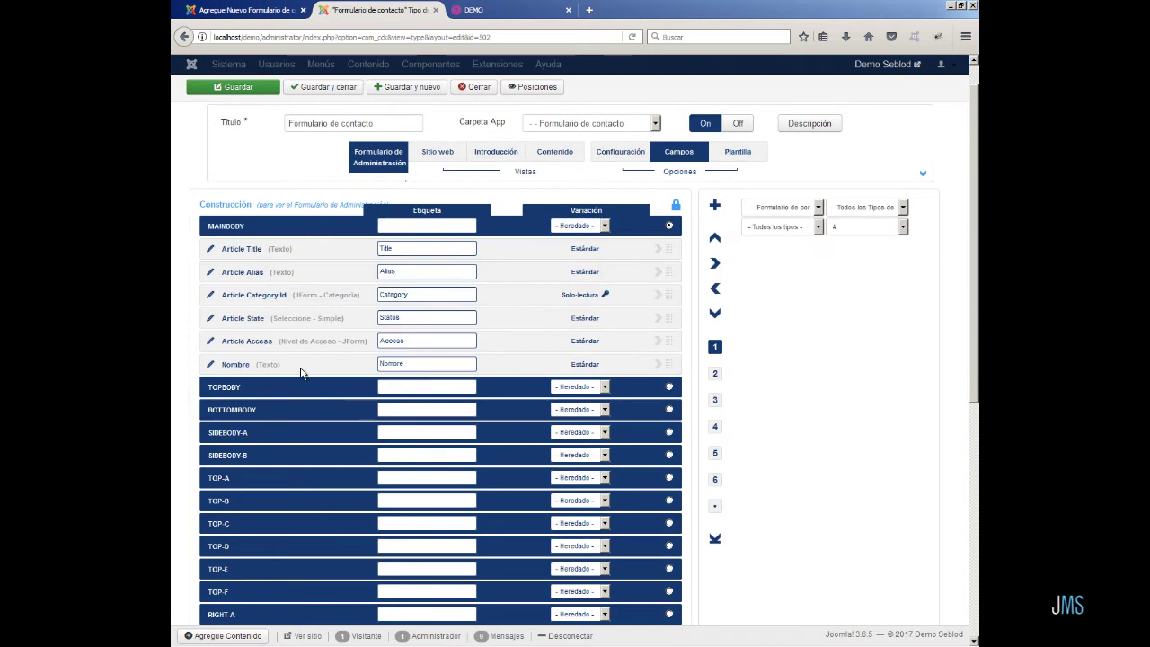
left_click(247, 86)
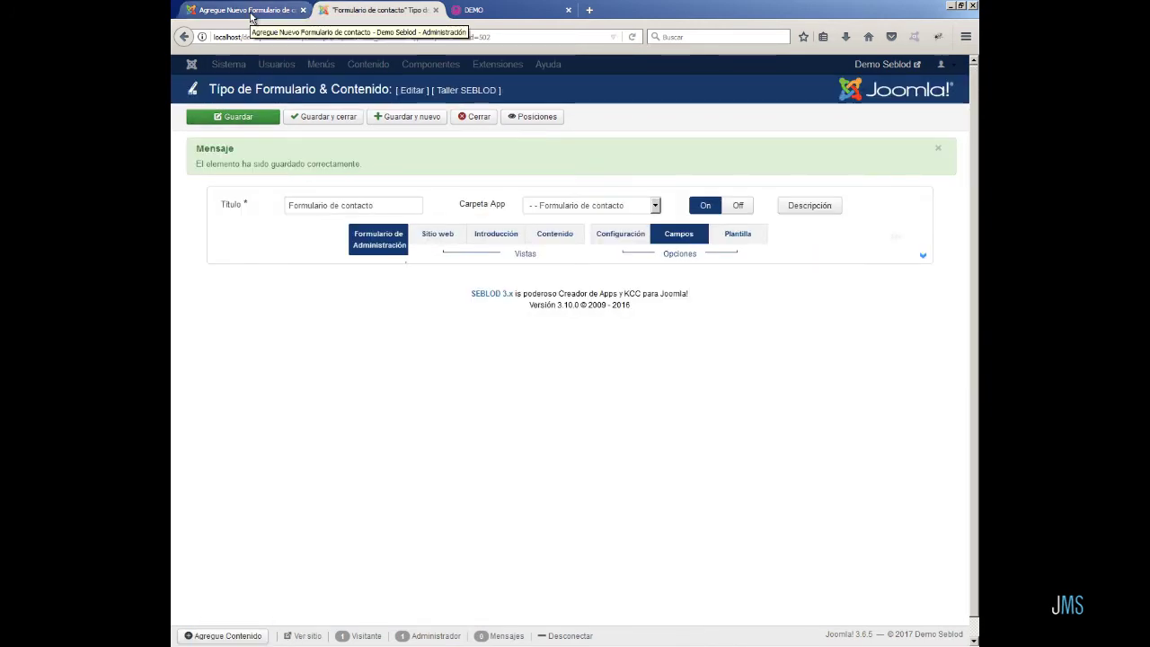
- Reload the contact entry page to try the new Nombre field, then go back to the form type editor
left_click(251, 13)
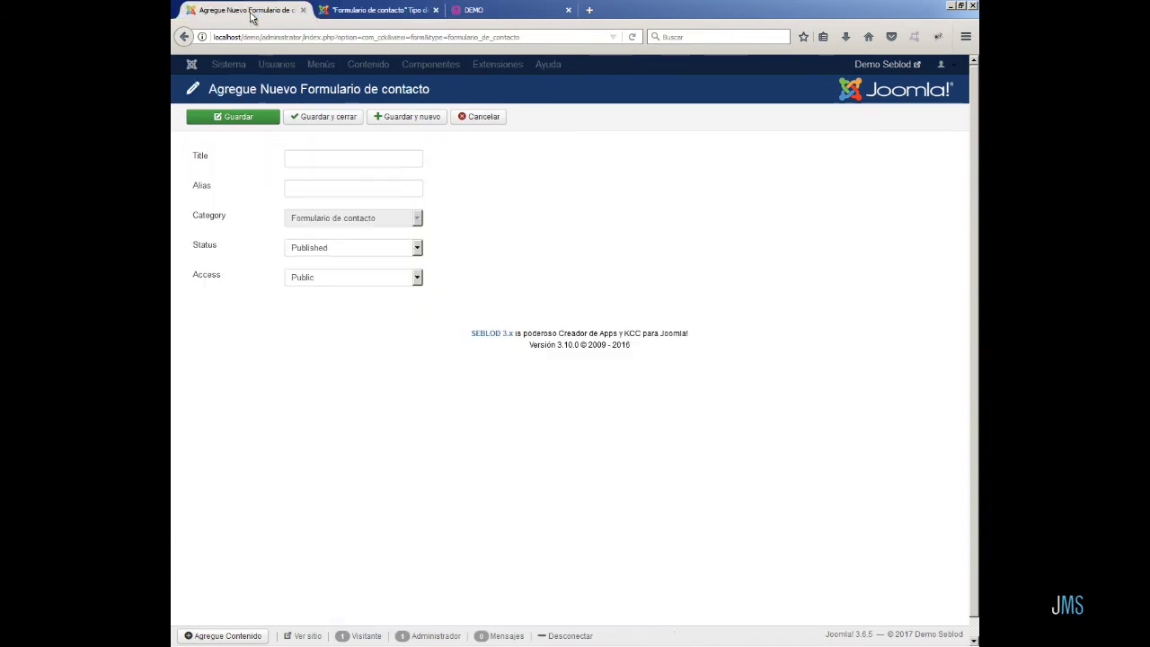
left_click(633, 37)
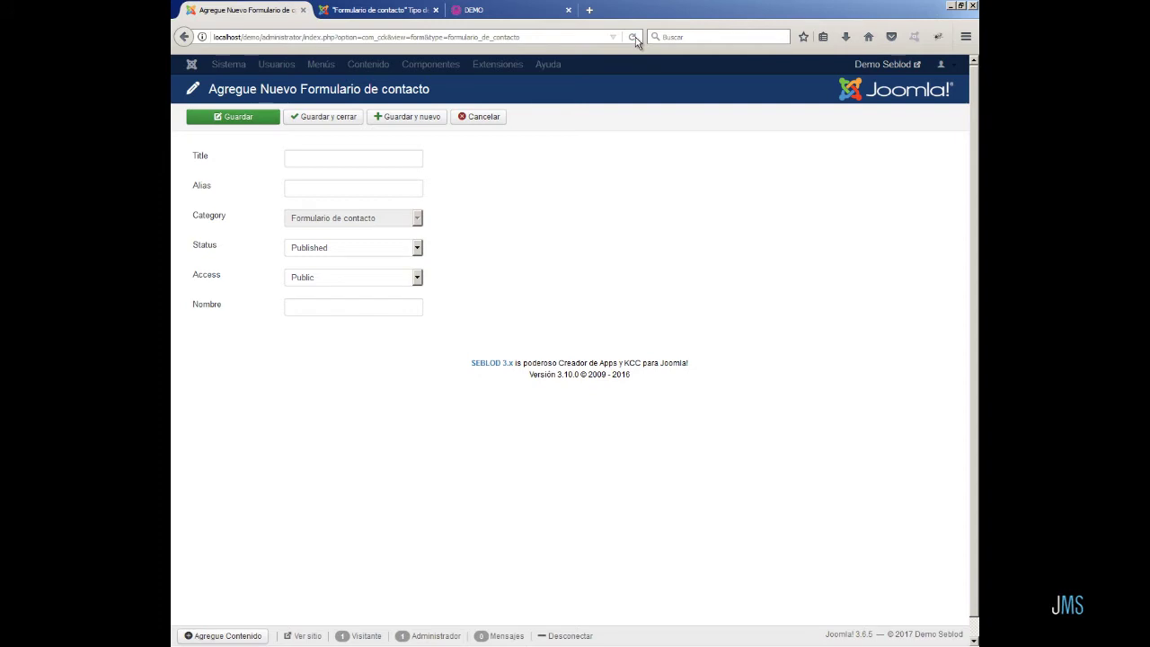
left_click(296, 310)
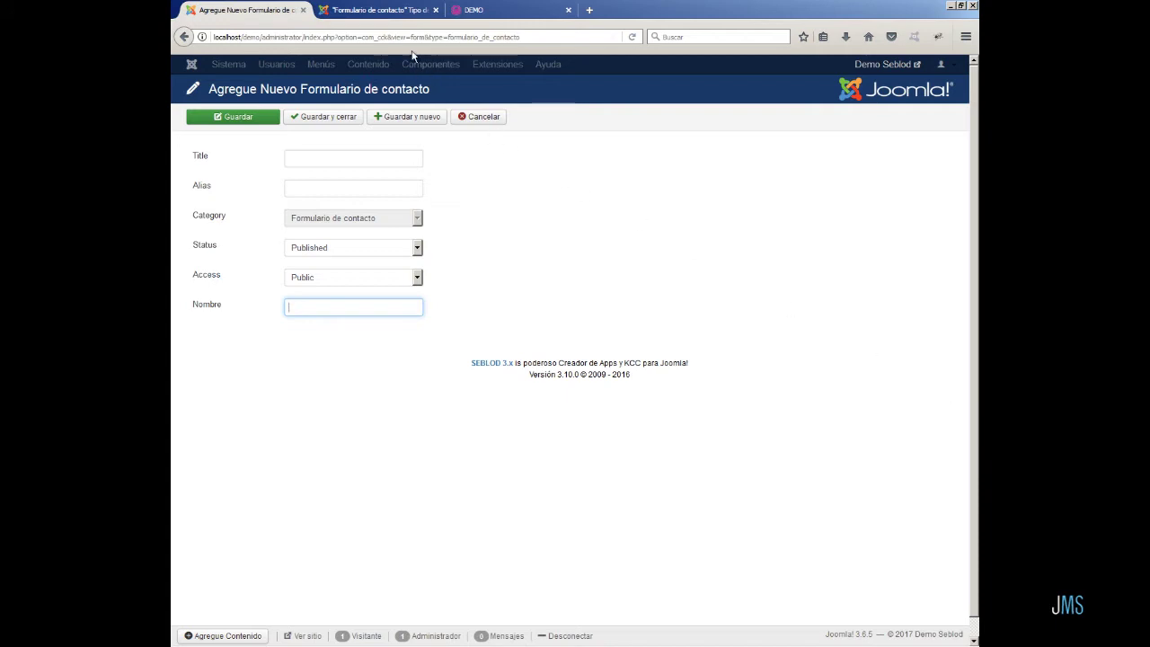
left_click(381, 9)
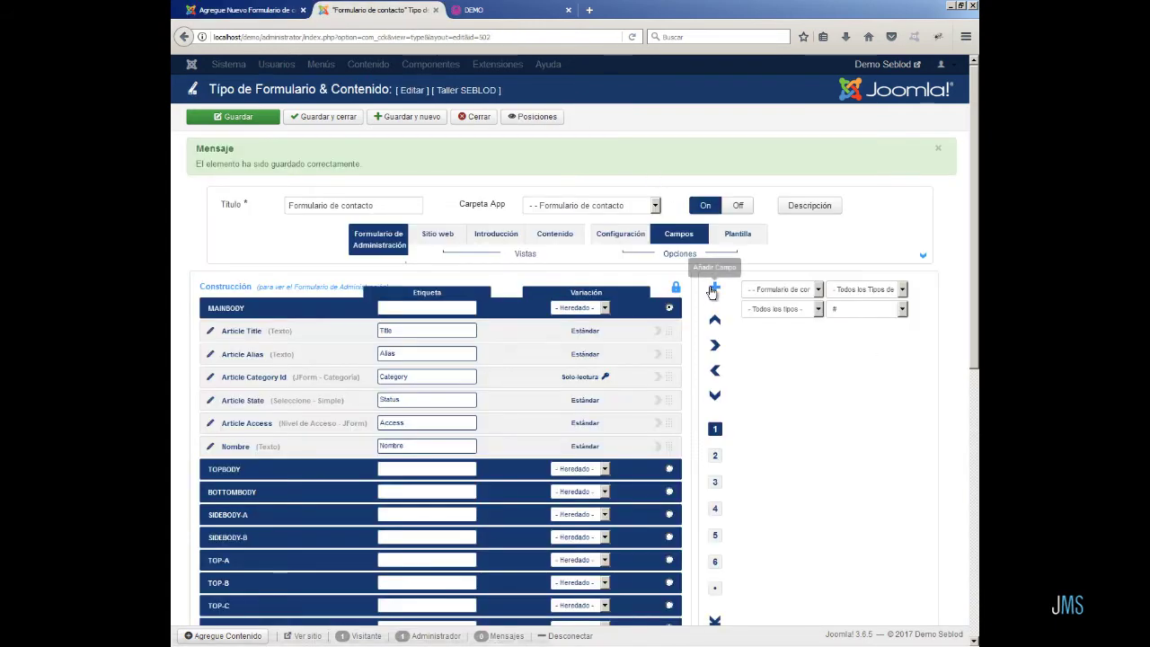
- Add a text field titled Apellidos, named fc_apellidos and labelled Apellidos, and save it
left_click(711, 288)
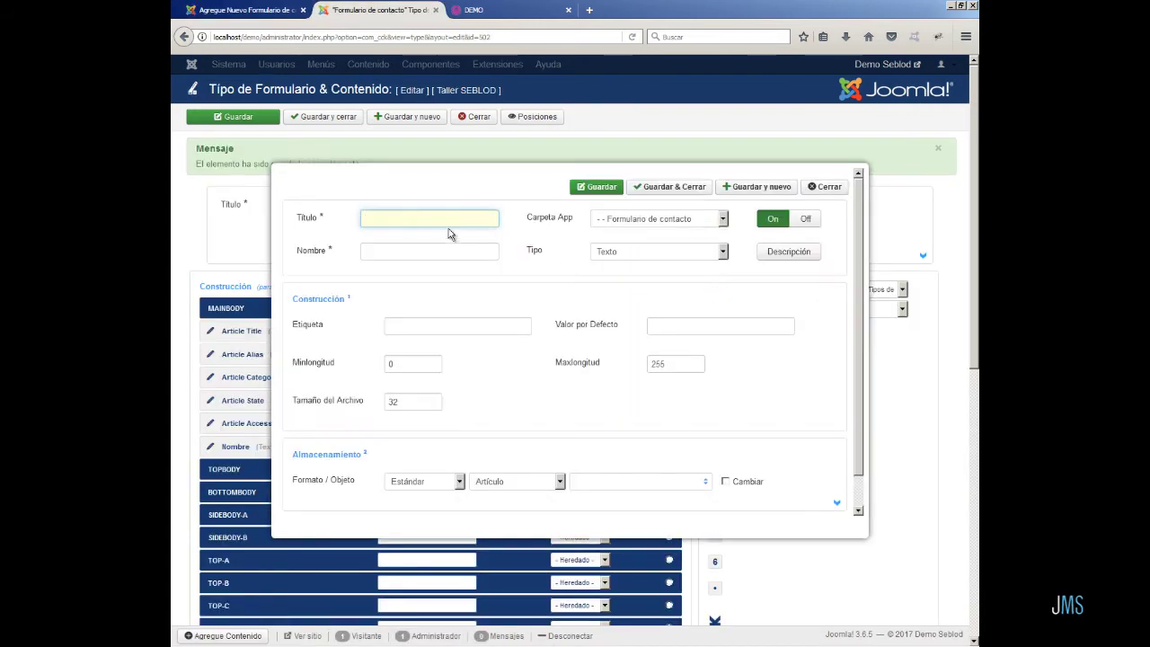
left_click(405, 215)
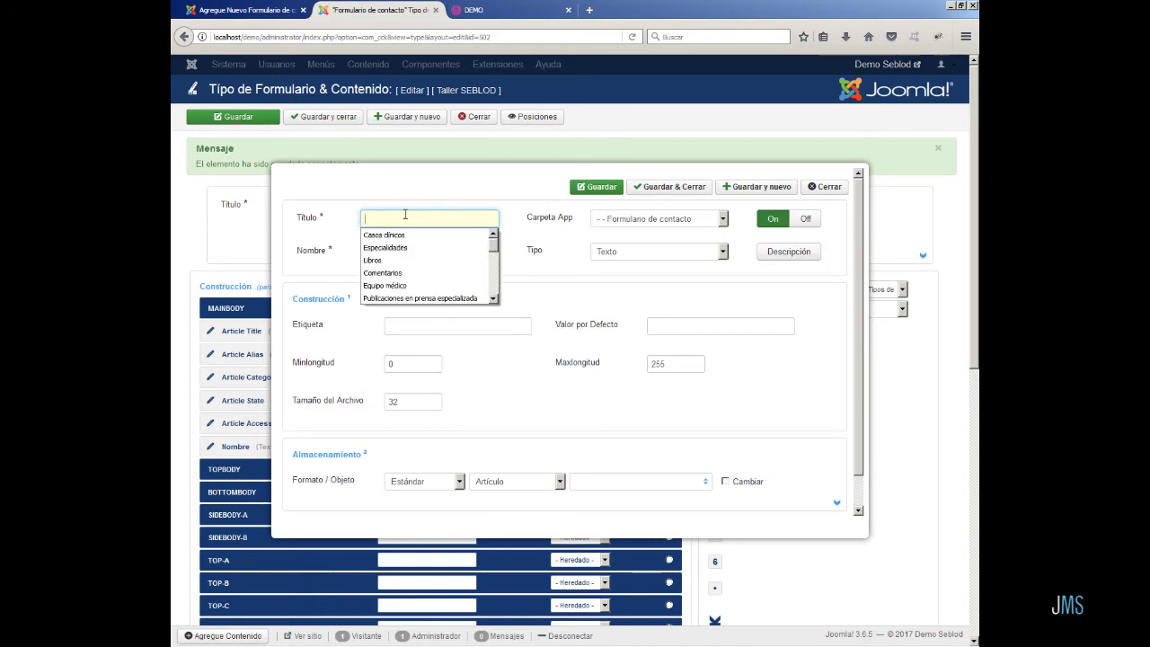
type("Apell")
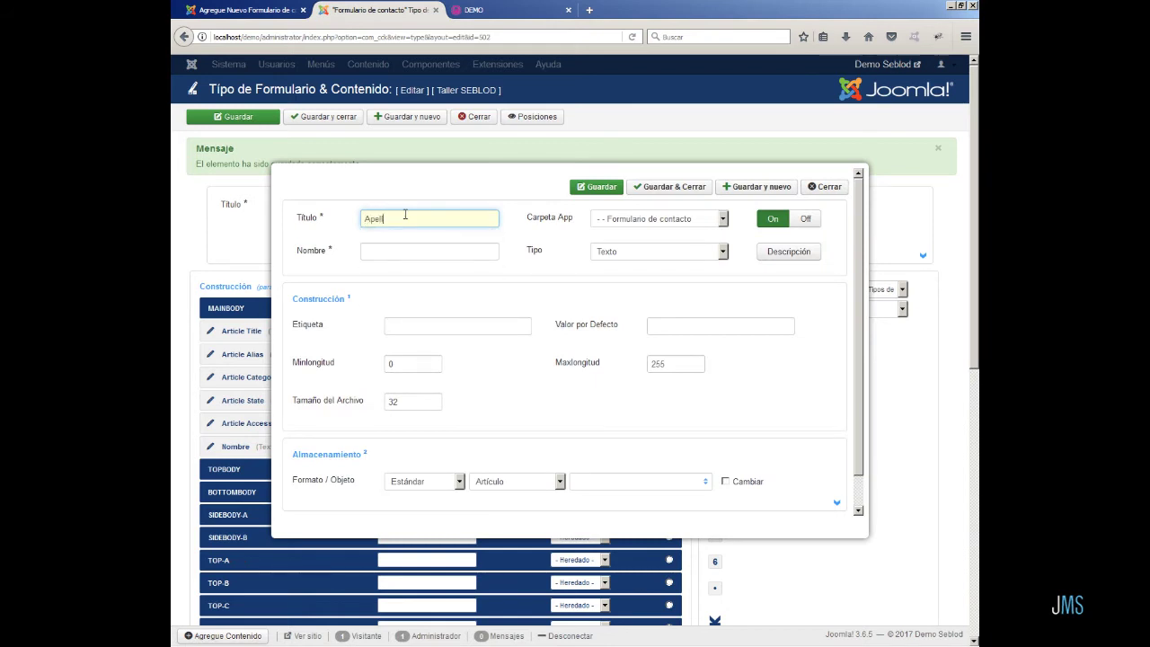
type("idos")
left_click(401, 245)
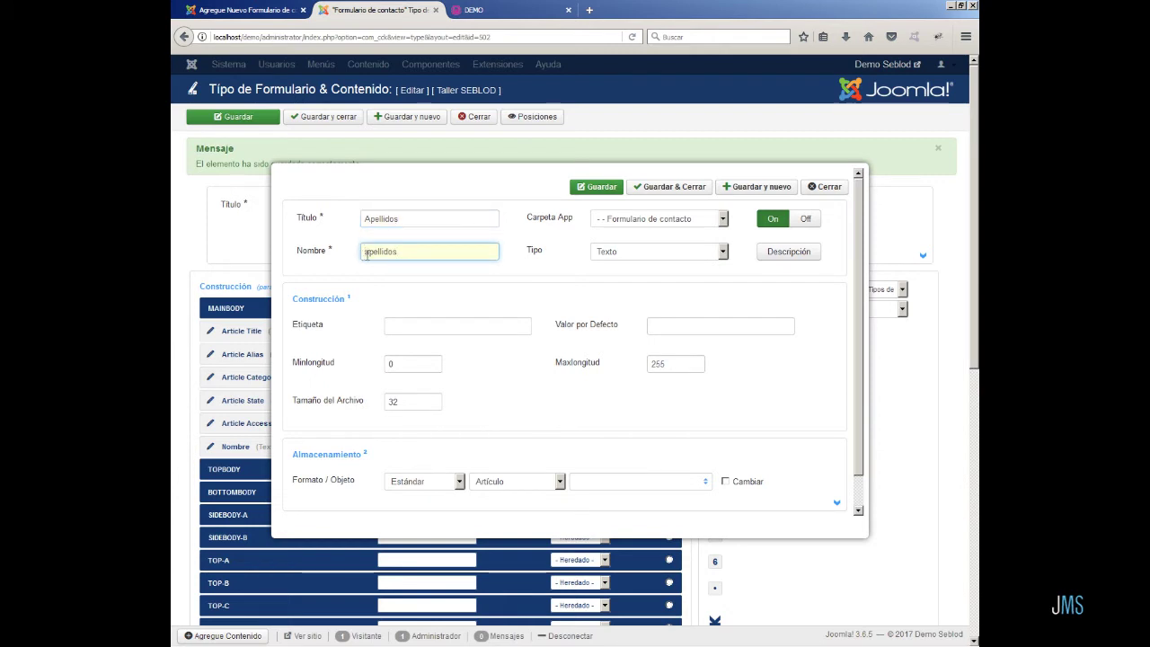
type("f_")
left_click(367, 253)
type("c_")
left_click(427, 323)
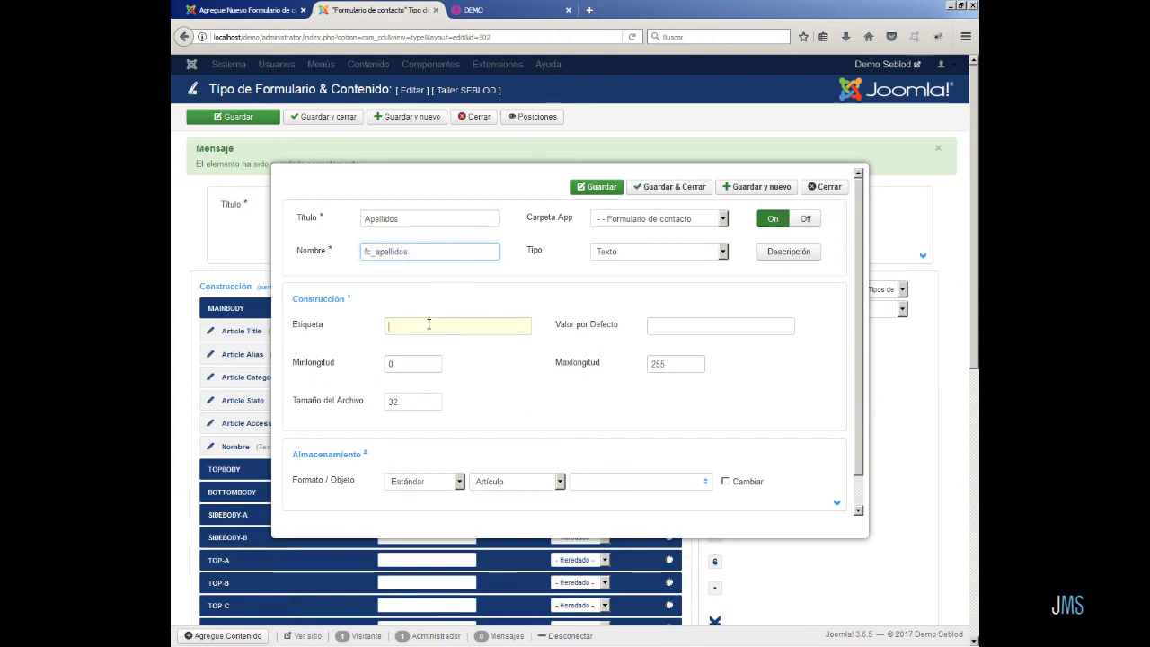
type("Apellidos")
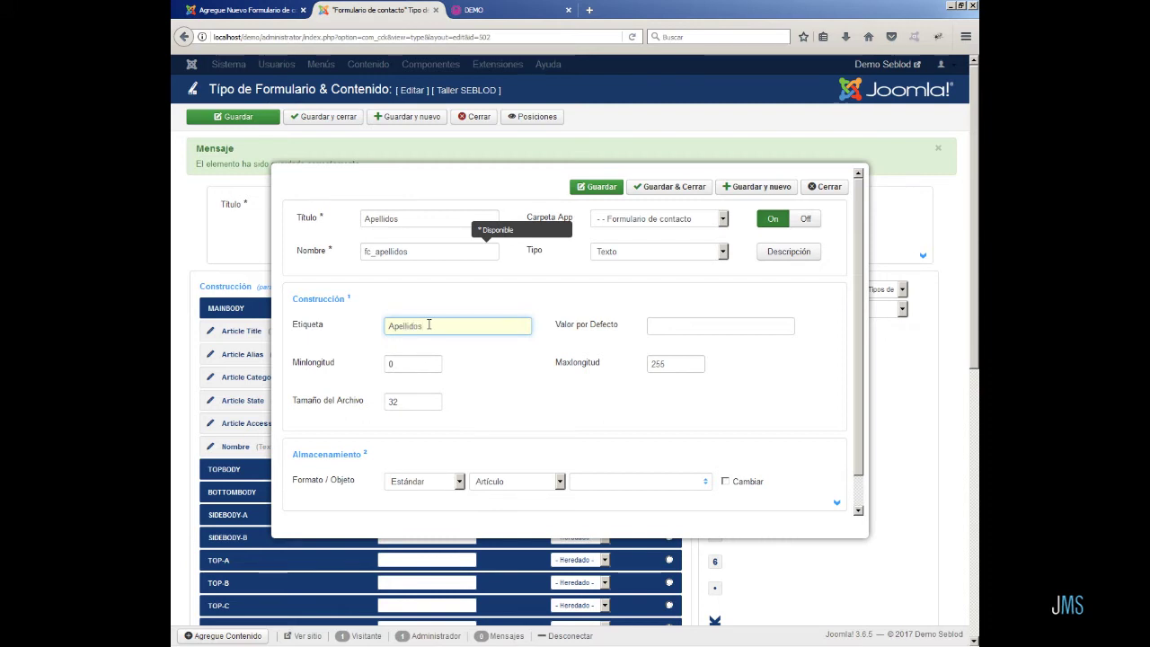
left_click(677, 189)
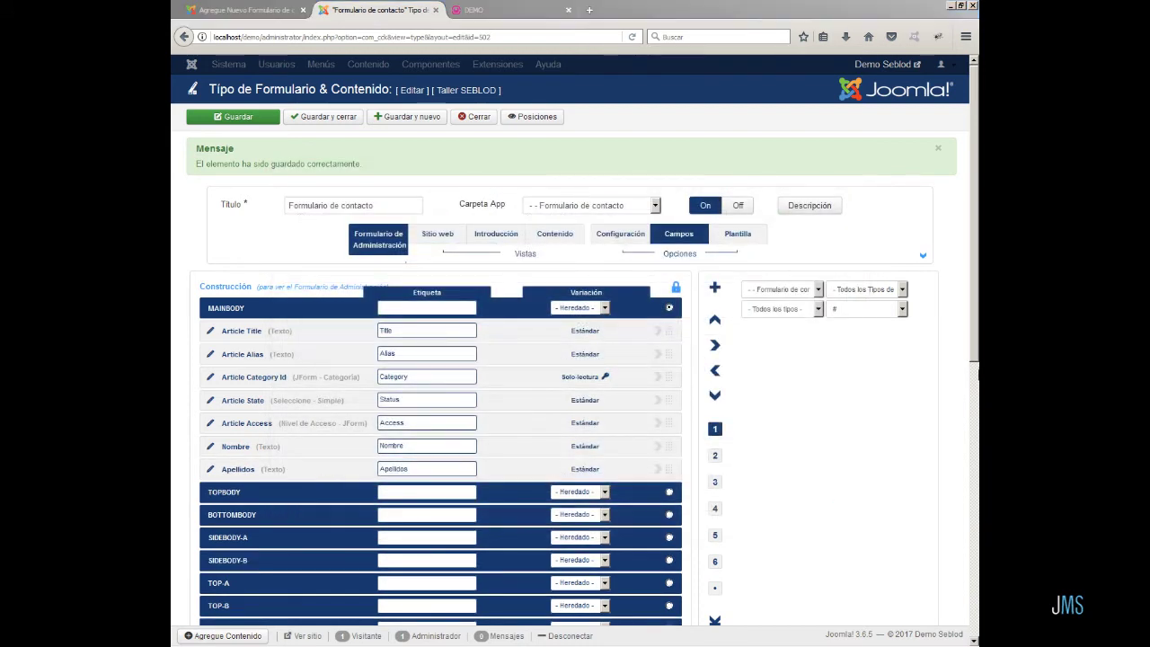
- Create a new Email-type field titled email with the name fc_email
left_click(715, 287)
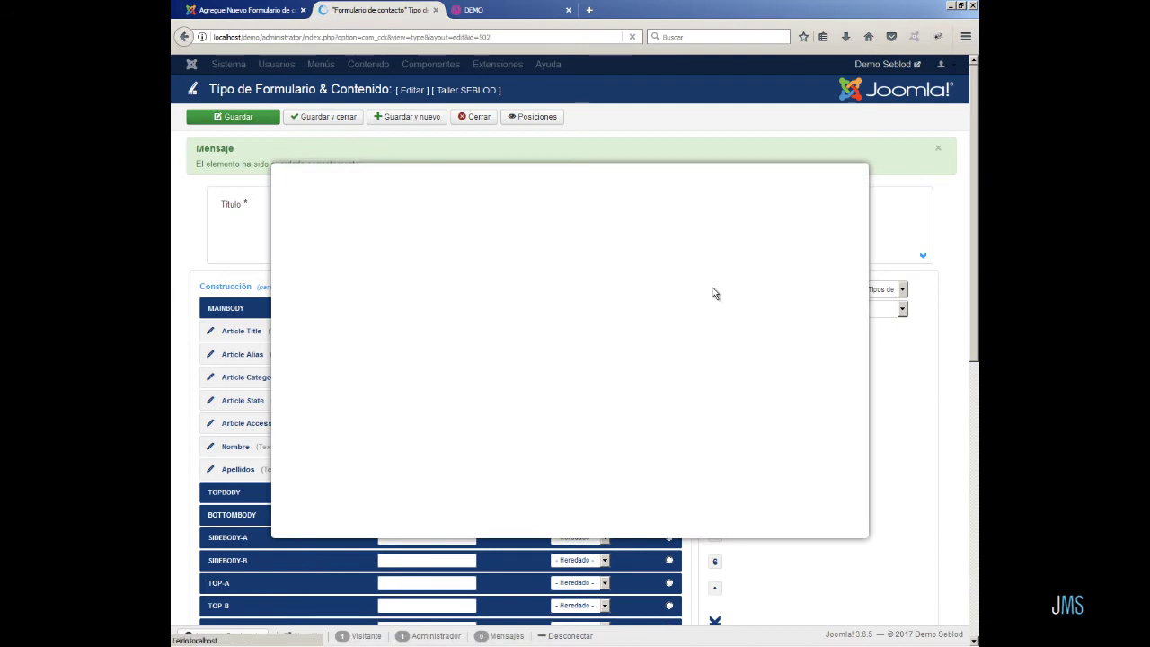
left_click(723, 252)
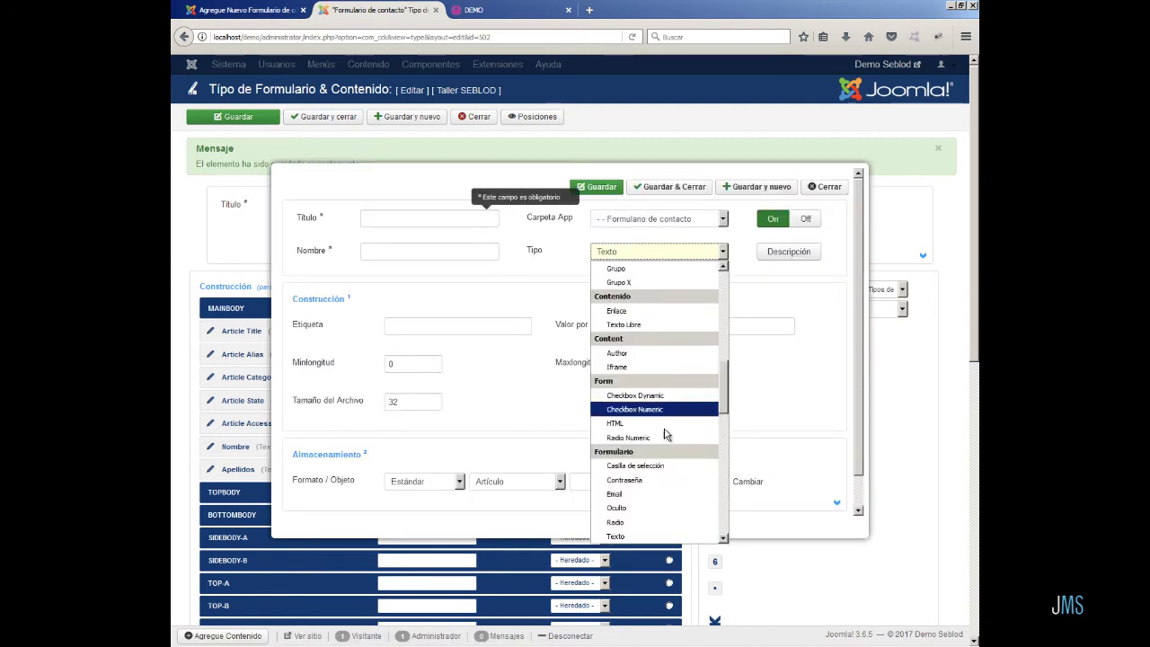
left_click(656, 495)
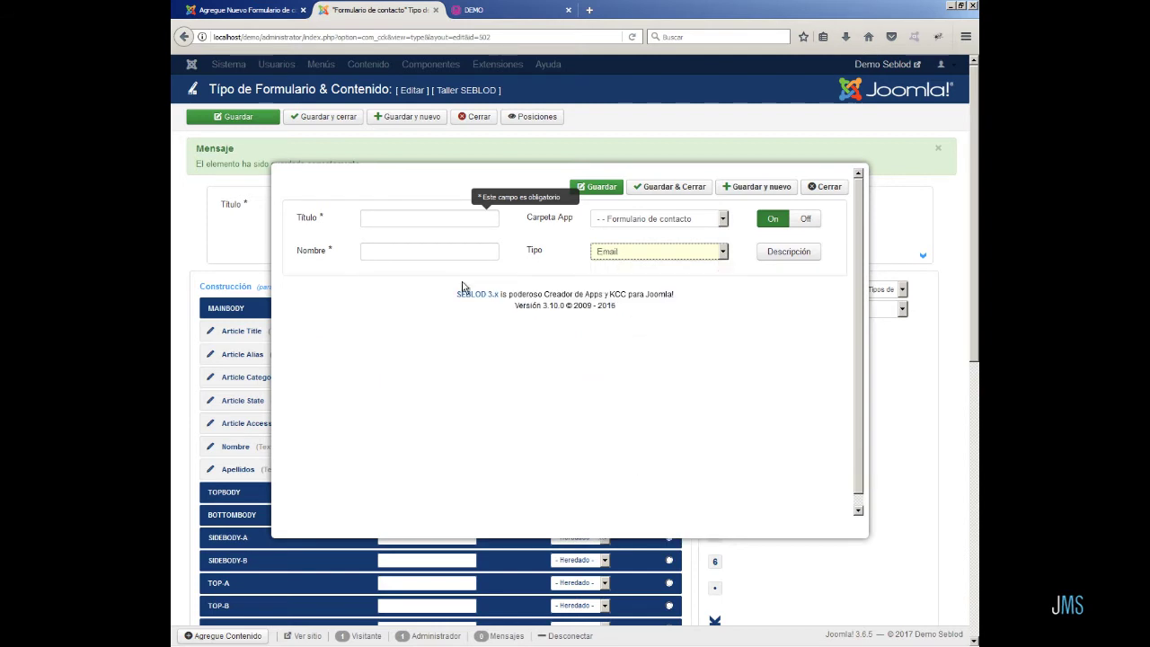
left_click(433, 220)
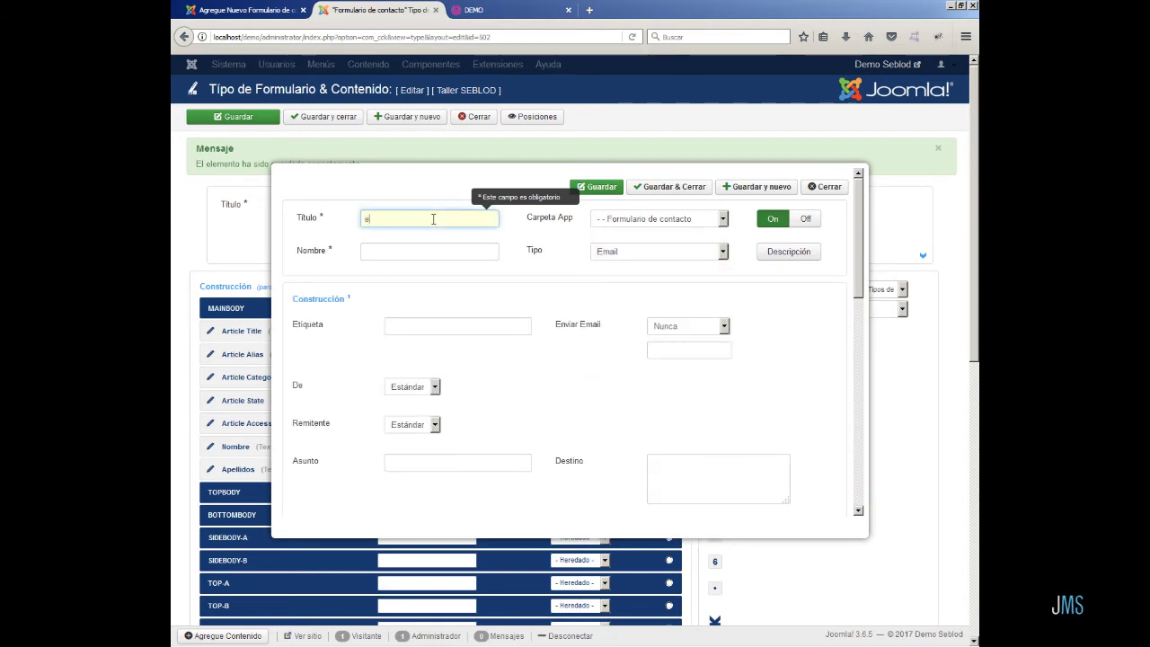
type("email")
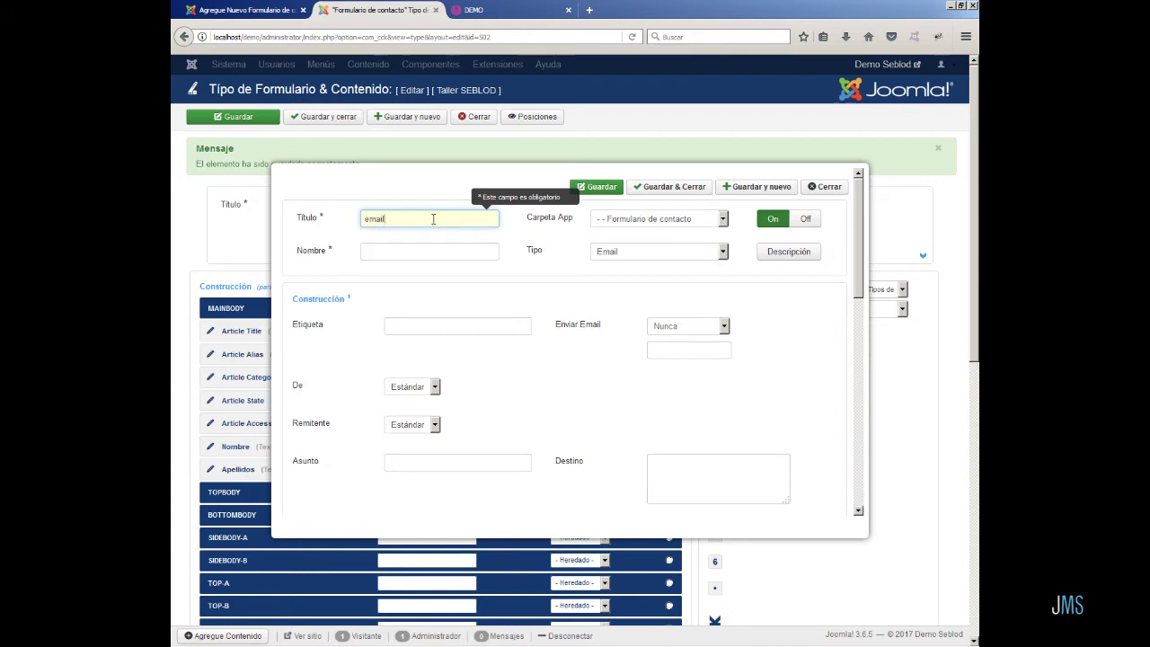
key("Tab")
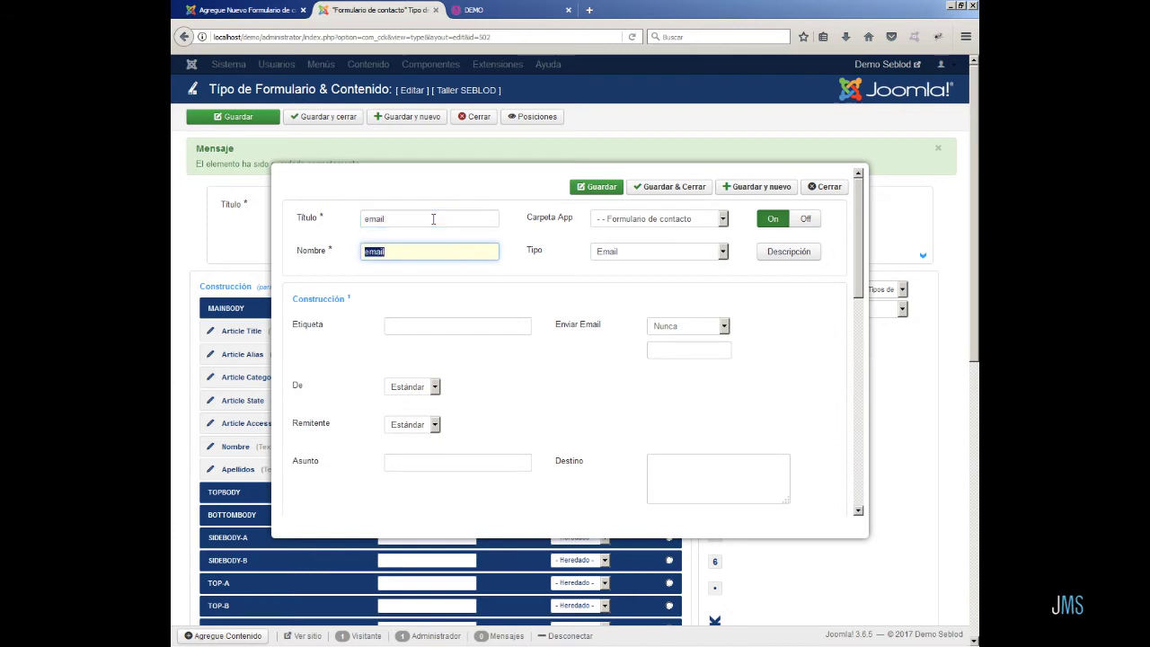
key("Home")
type("fc_")
key("Tab")
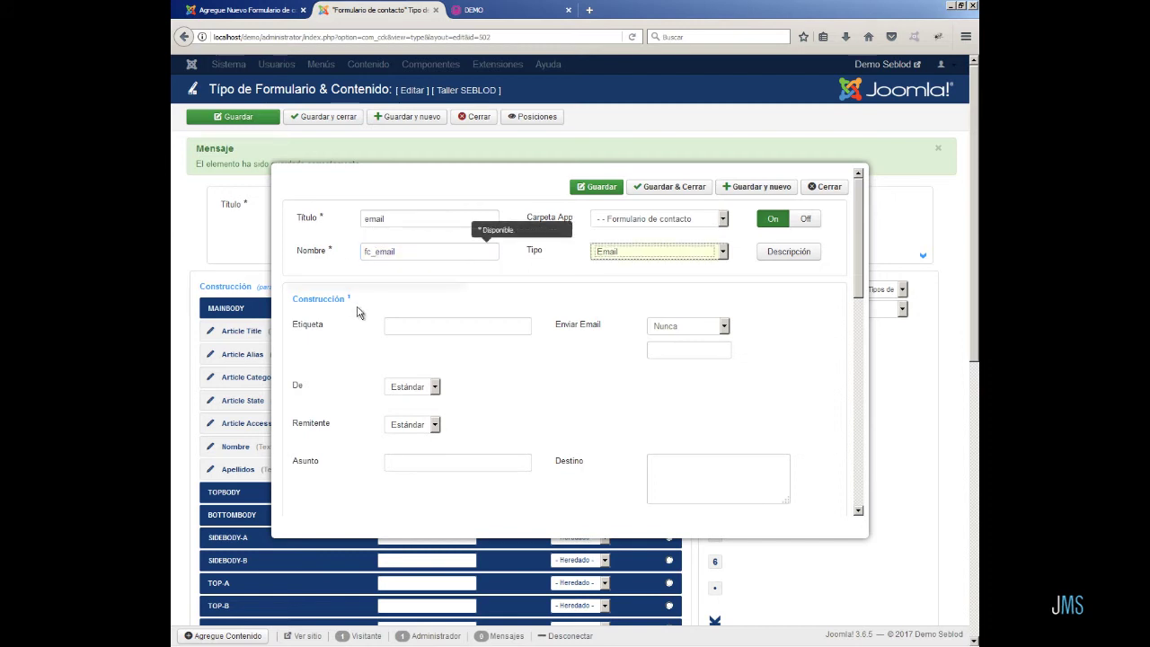
- Label the email field 'Sirección e-mail', save it, and start another new field
left_click(401, 322)
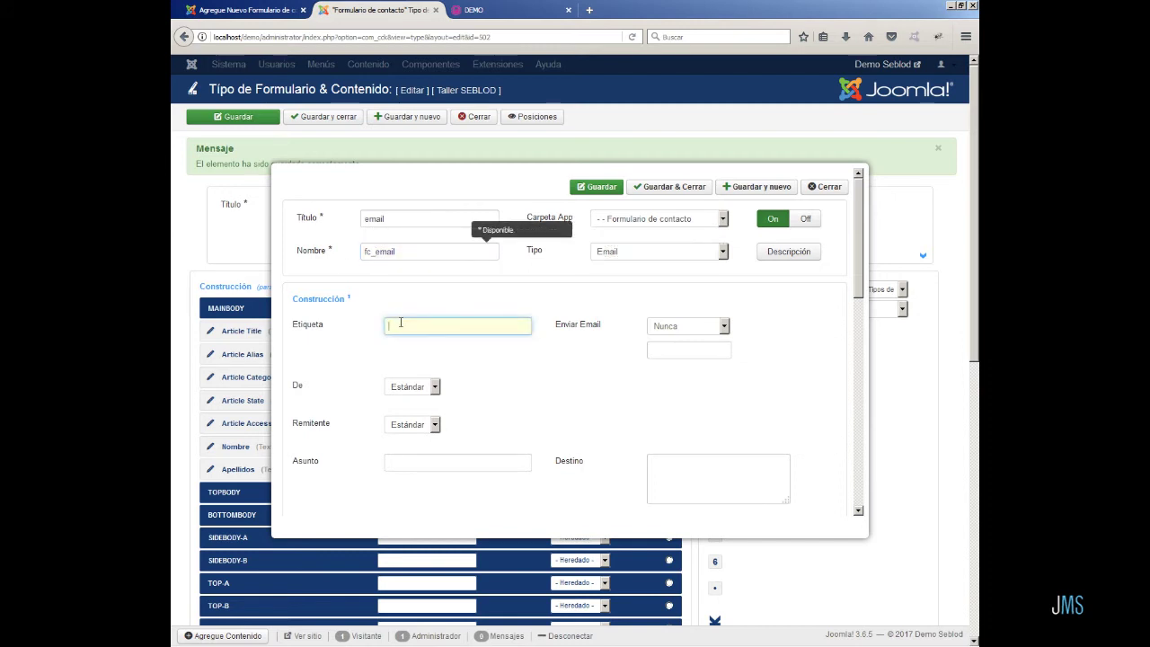
type("Sirección e")
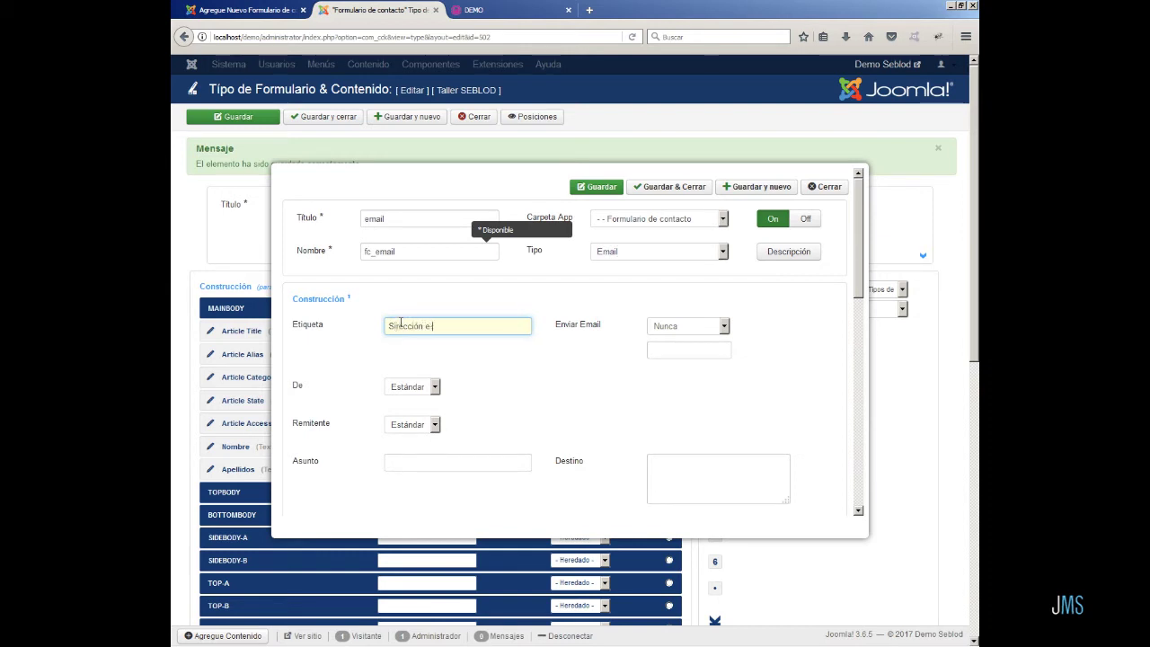
type("-mail")
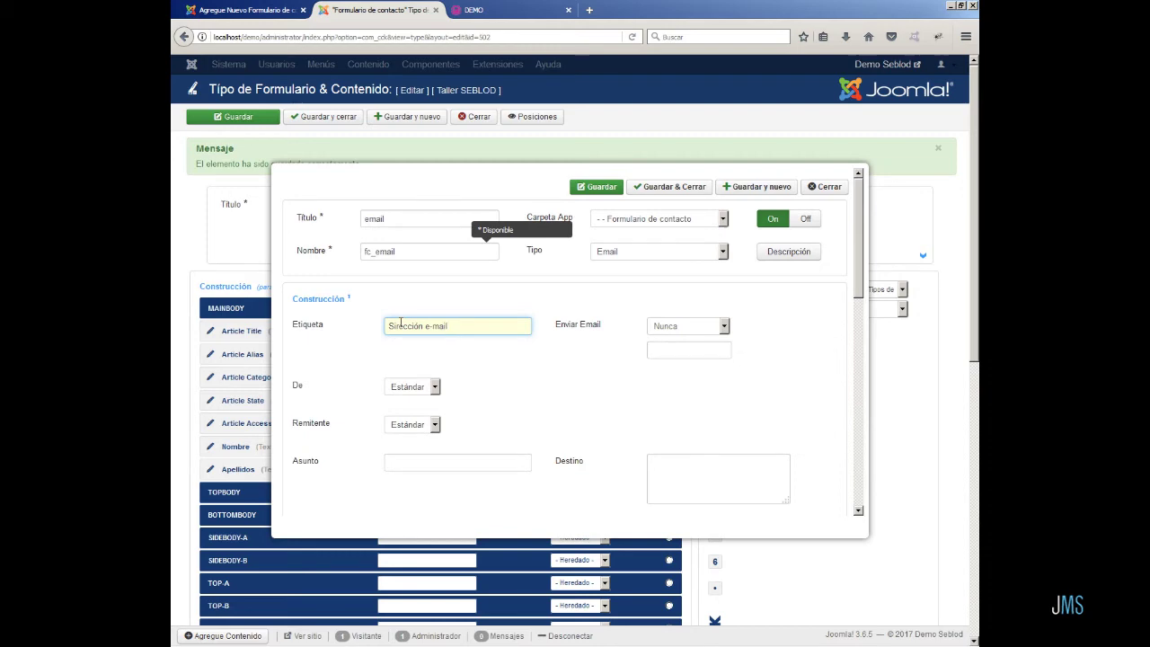
left_click(663, 186)
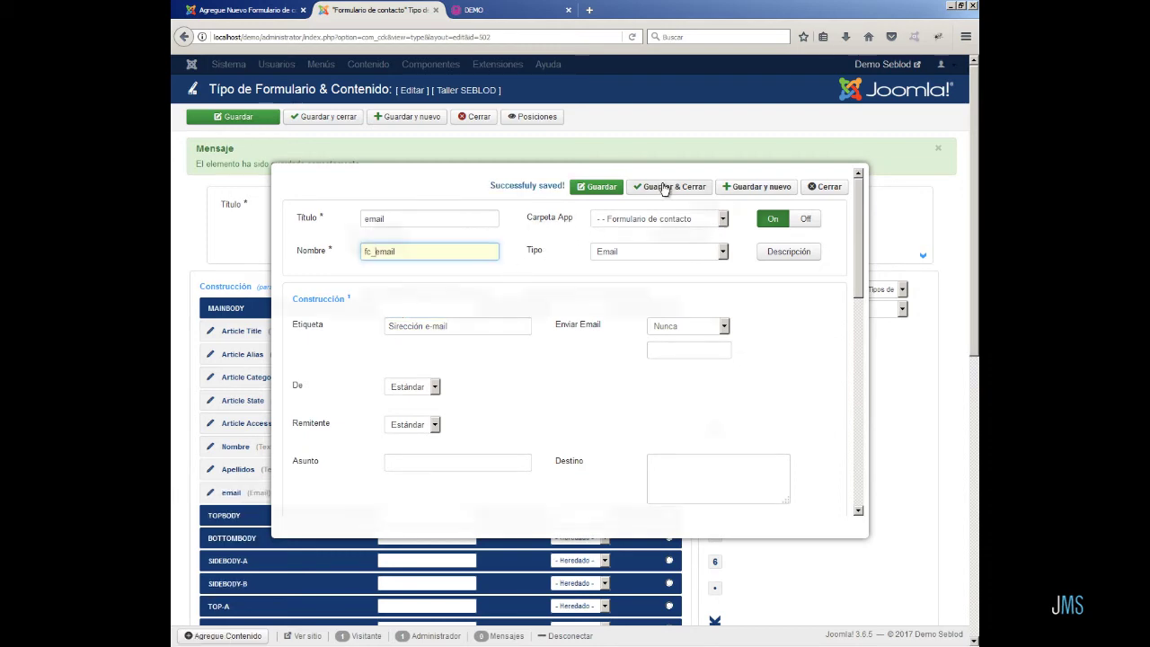
left_click(716, 296)
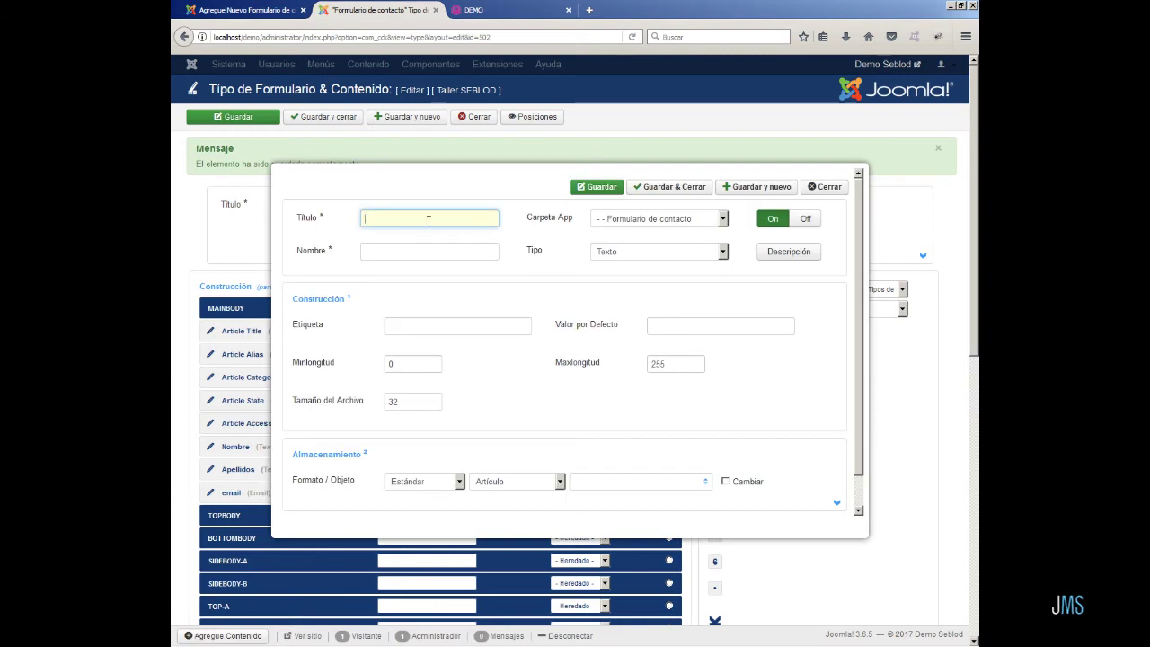
- Give the new text field title Asunto, name fc_asunto and label Asunto
left_click(428, 221)
type("A")
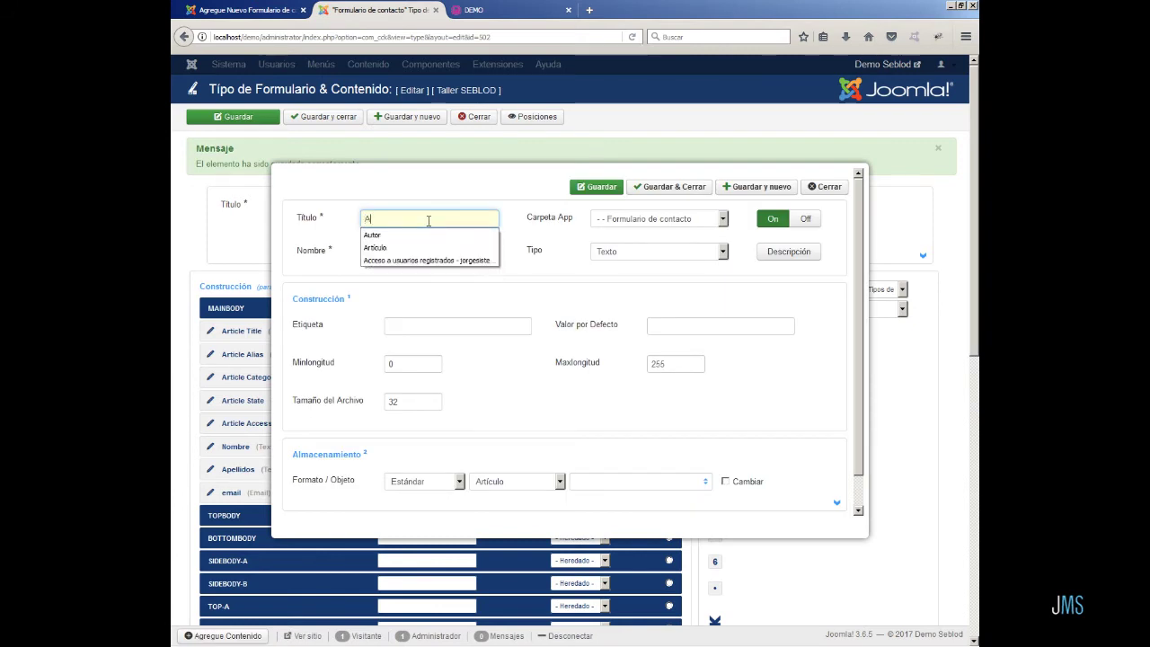
type("sunto")
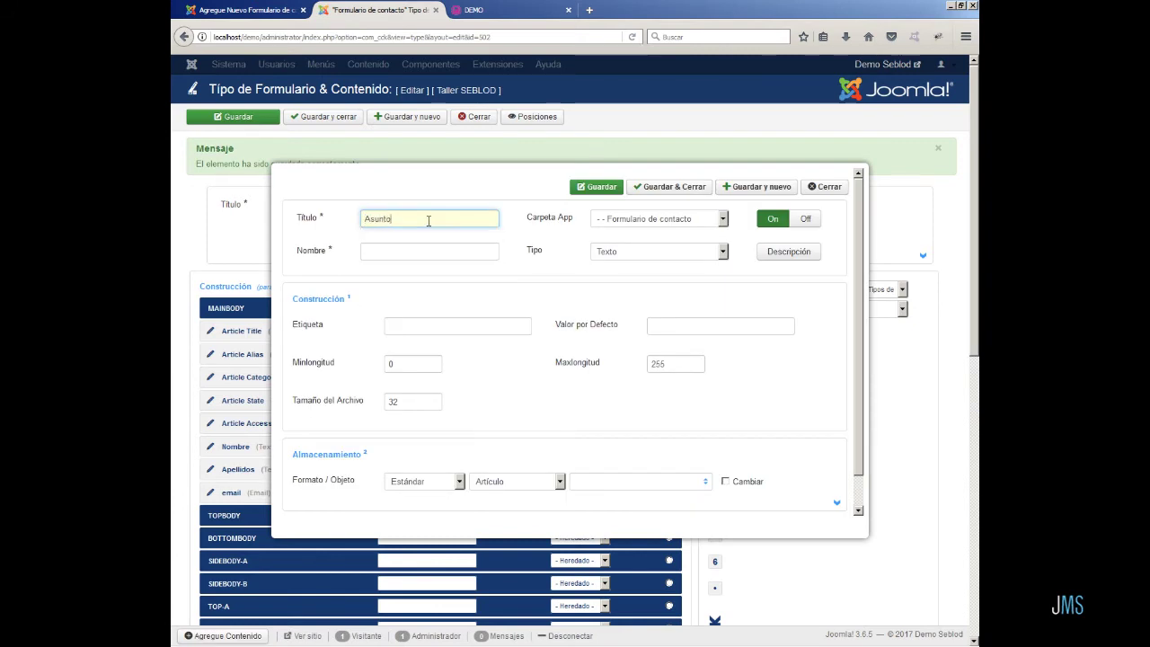
left_click(406, 253)
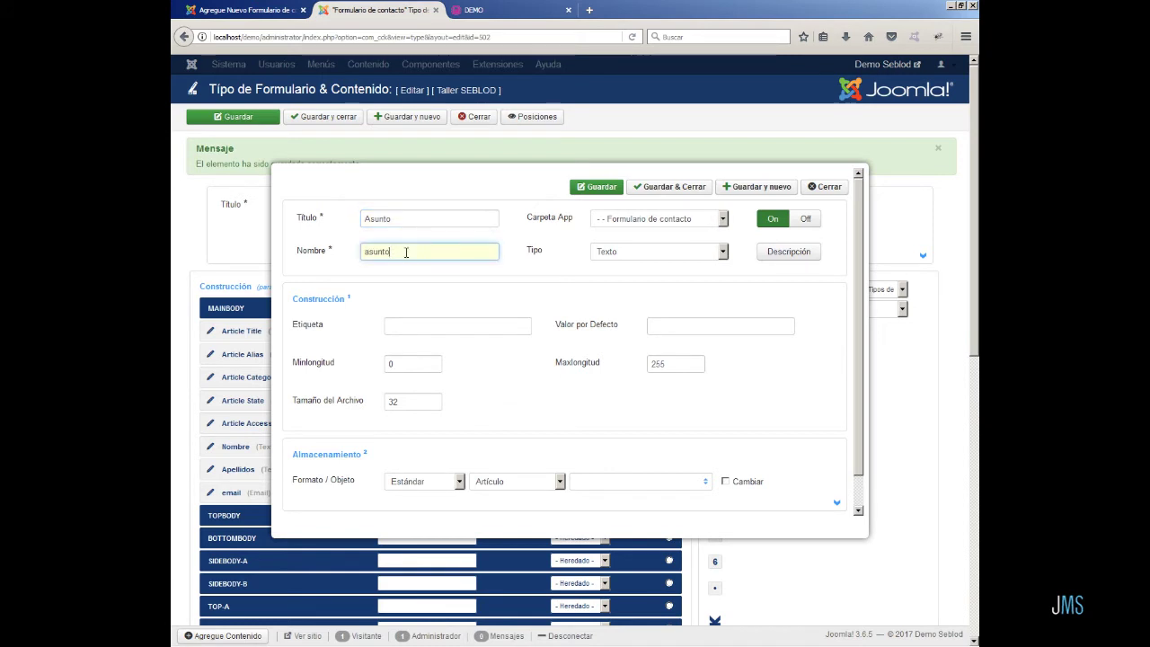
key("Home")
type("fc_")
left_click(415, 329)
type("Asun")
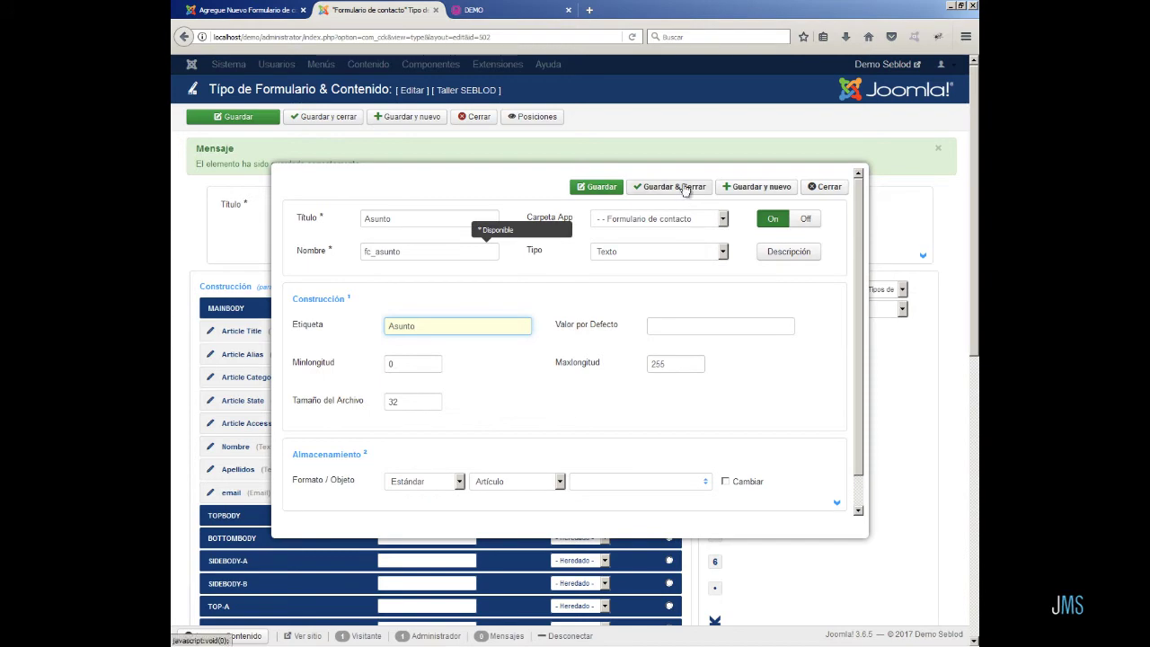
left_click(381, 252)
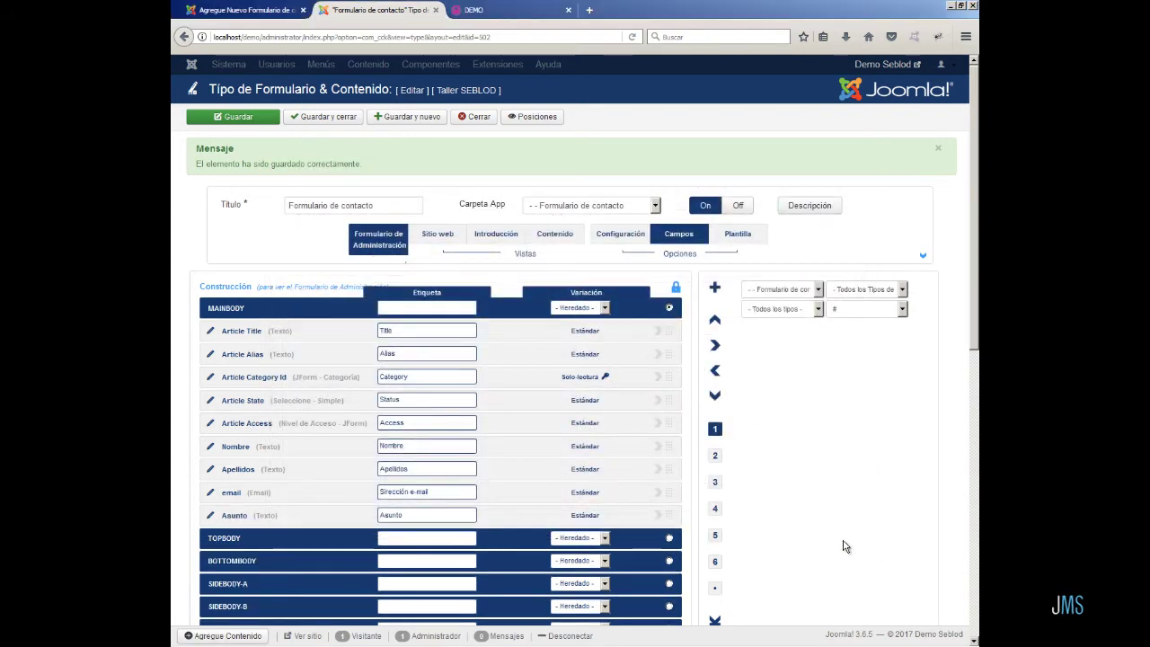
- Add an Área de texto field titled Mensaje with the name fc_mensaje and save it
left_click(715, 287)
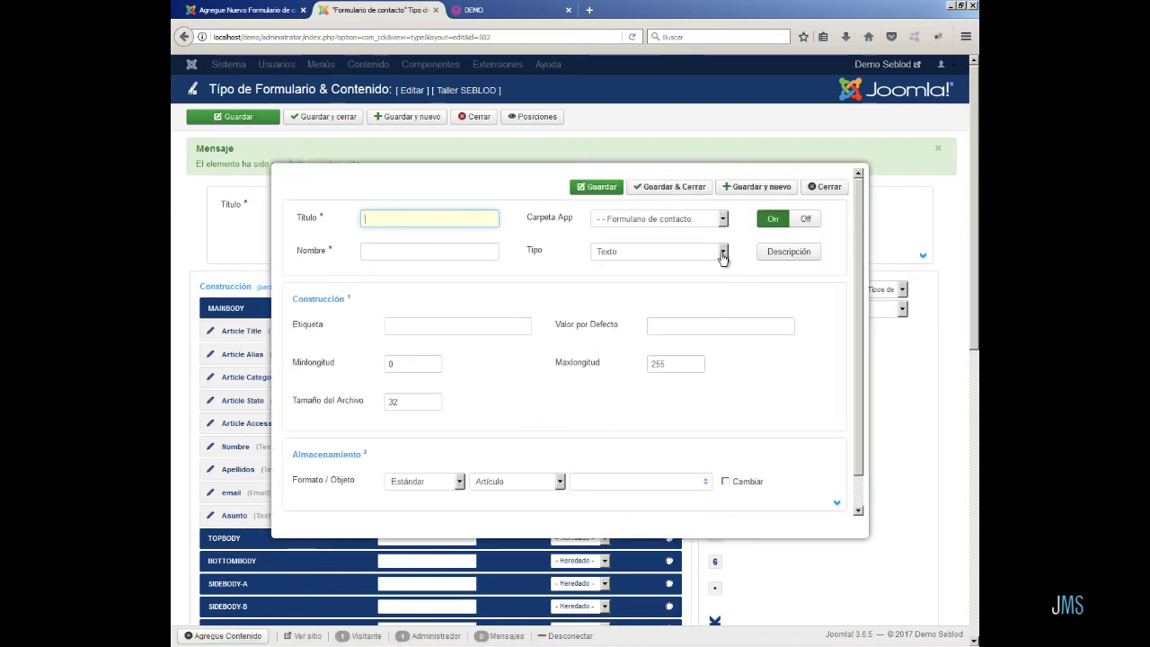
left_click(723, 258)
scroll(712, 427, "down", 10)
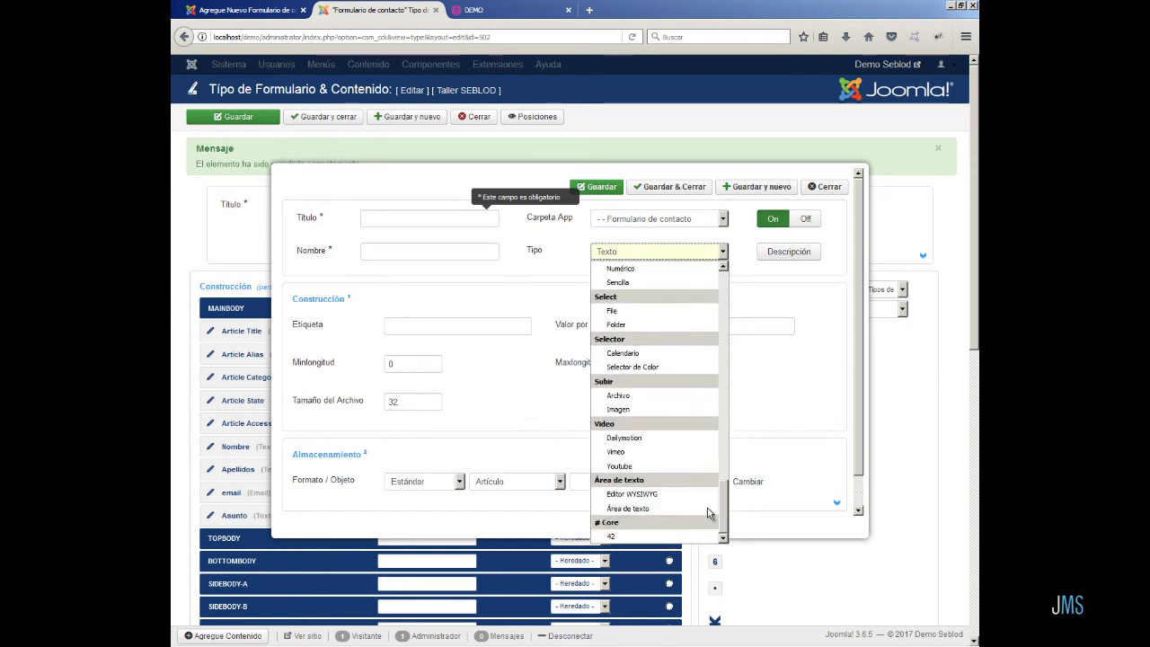
left_click(653, 510)
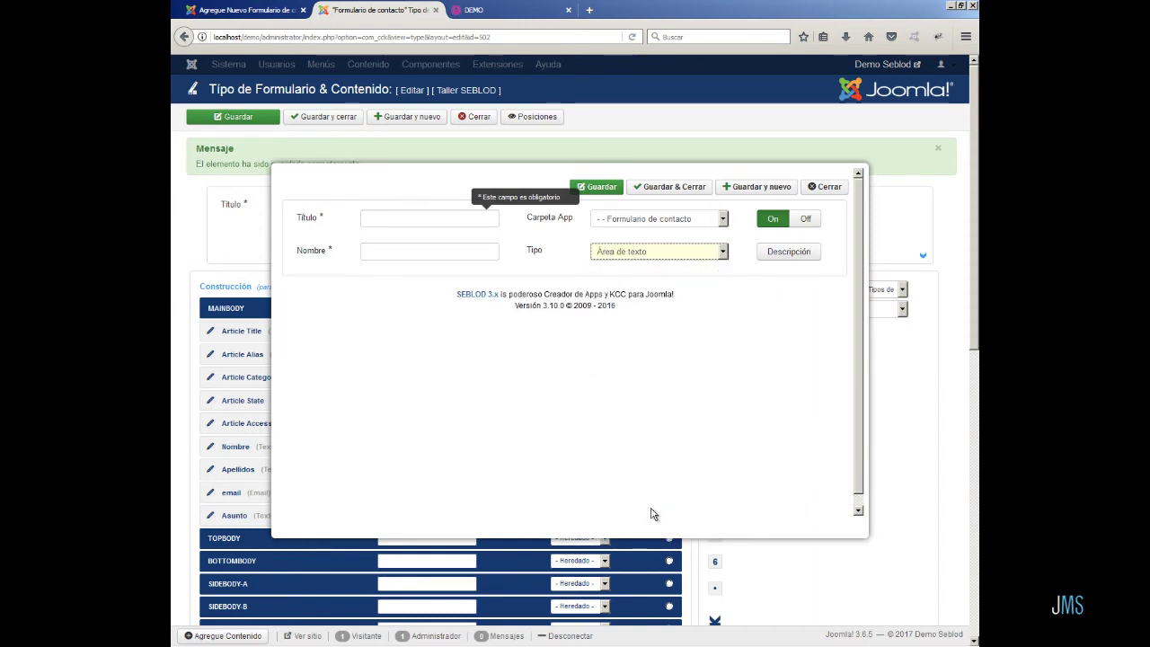
left_click(406, 223)
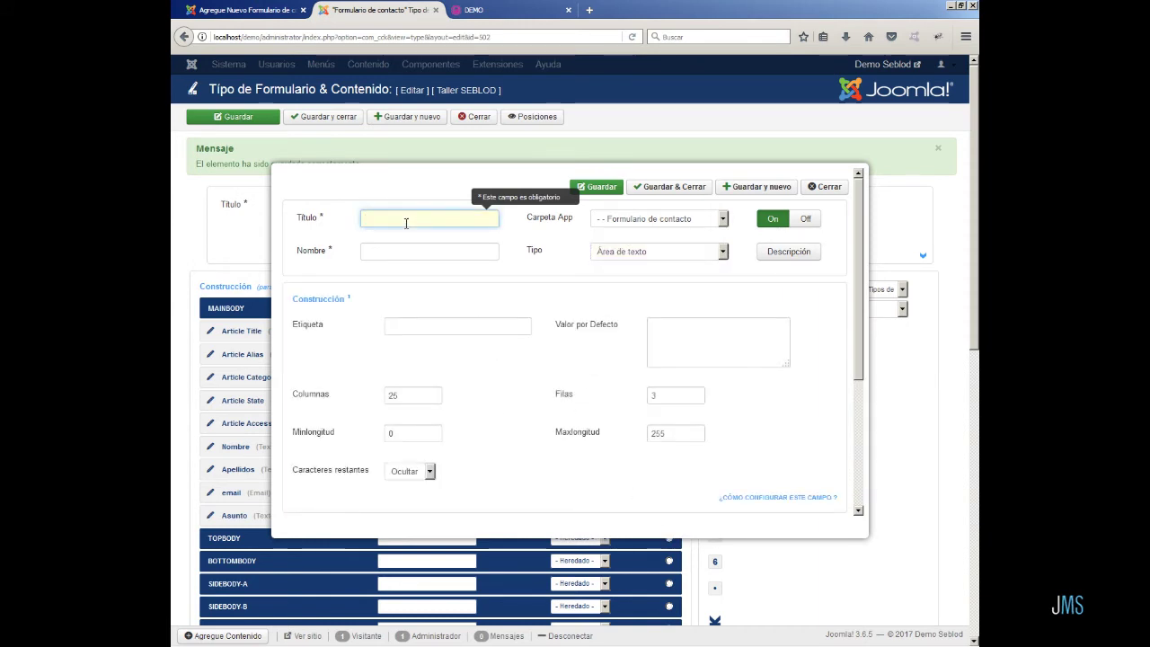
type("Mensa")
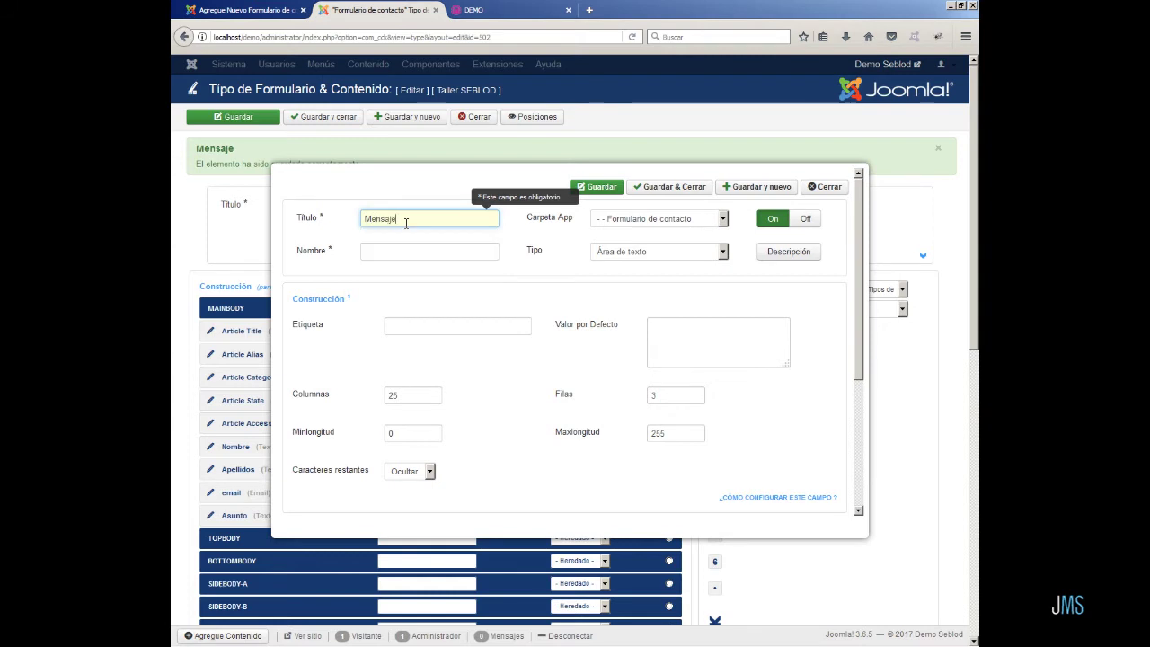
type("je")
key("Tab")
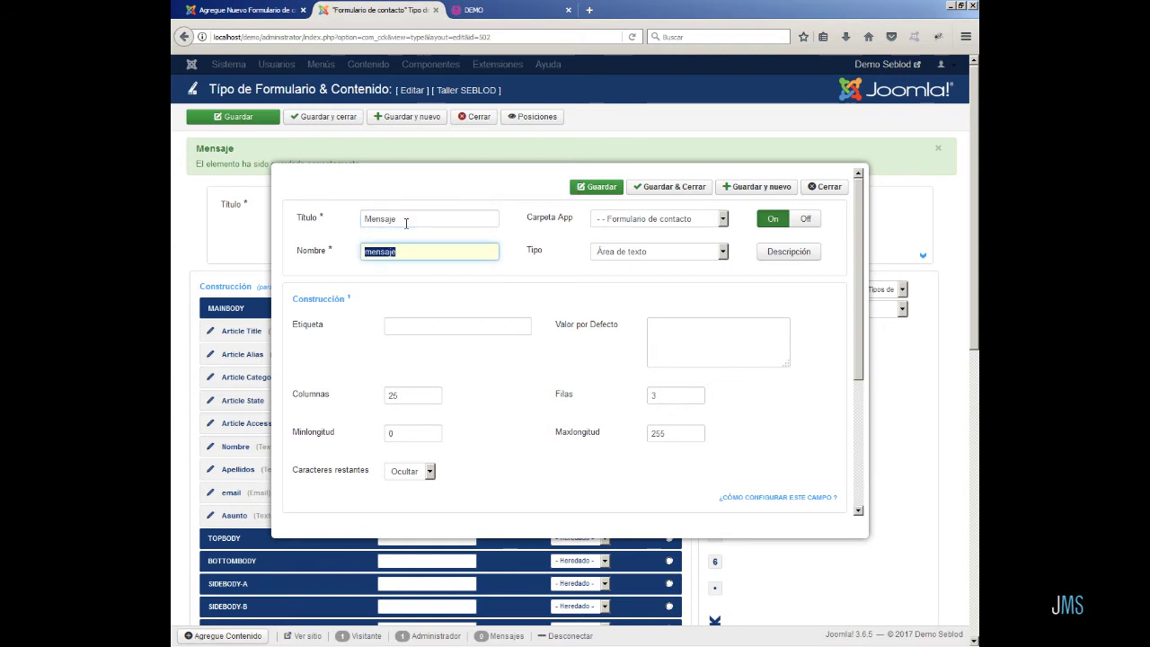
key("Home")
type("fc_")
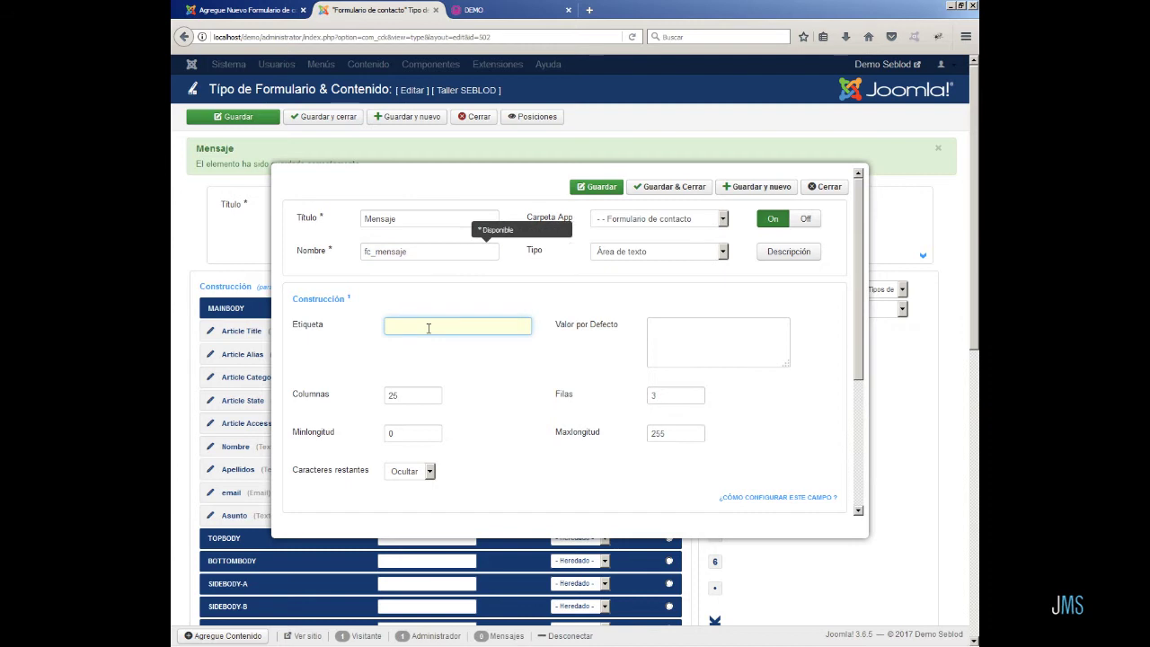
type("Mensaje")
left_click(689, 191)
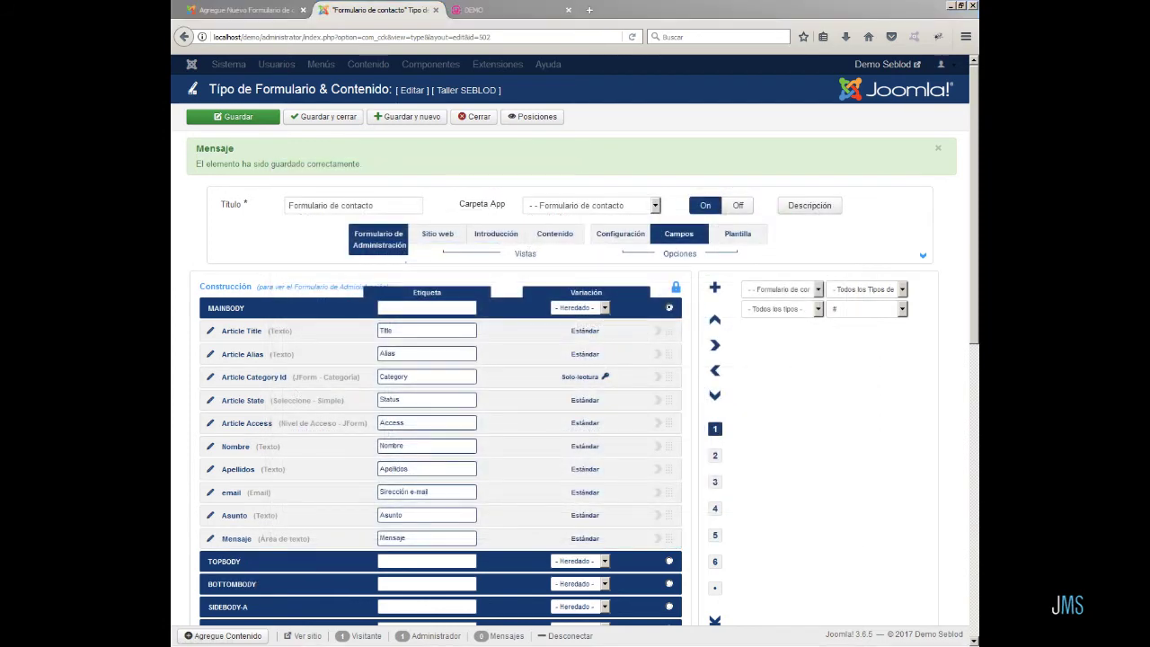
- Save the contact form layout and reload the entry page to preview the new fields
left_click(251, 125)
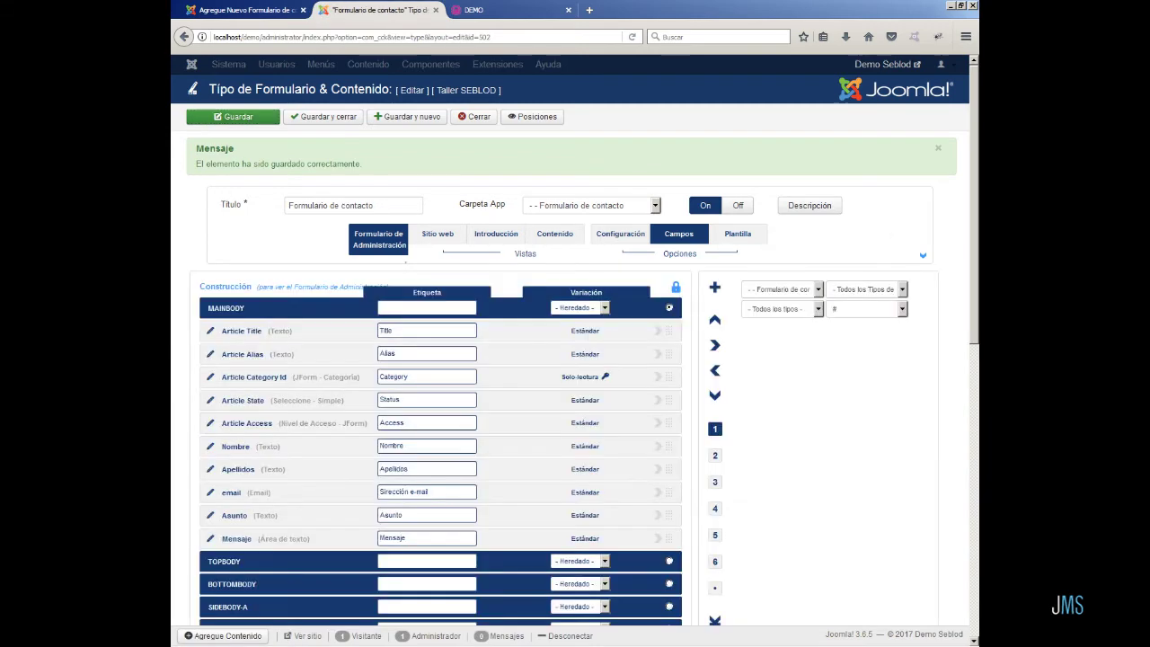
left_click(249, 16)
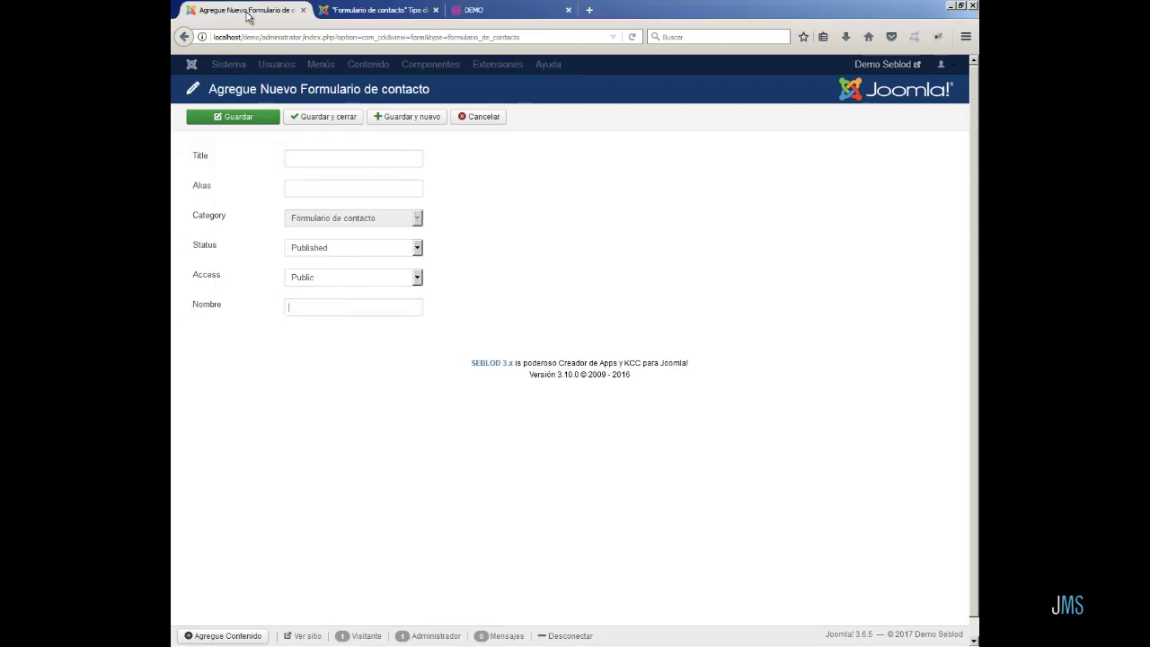
left_click(634, 37)
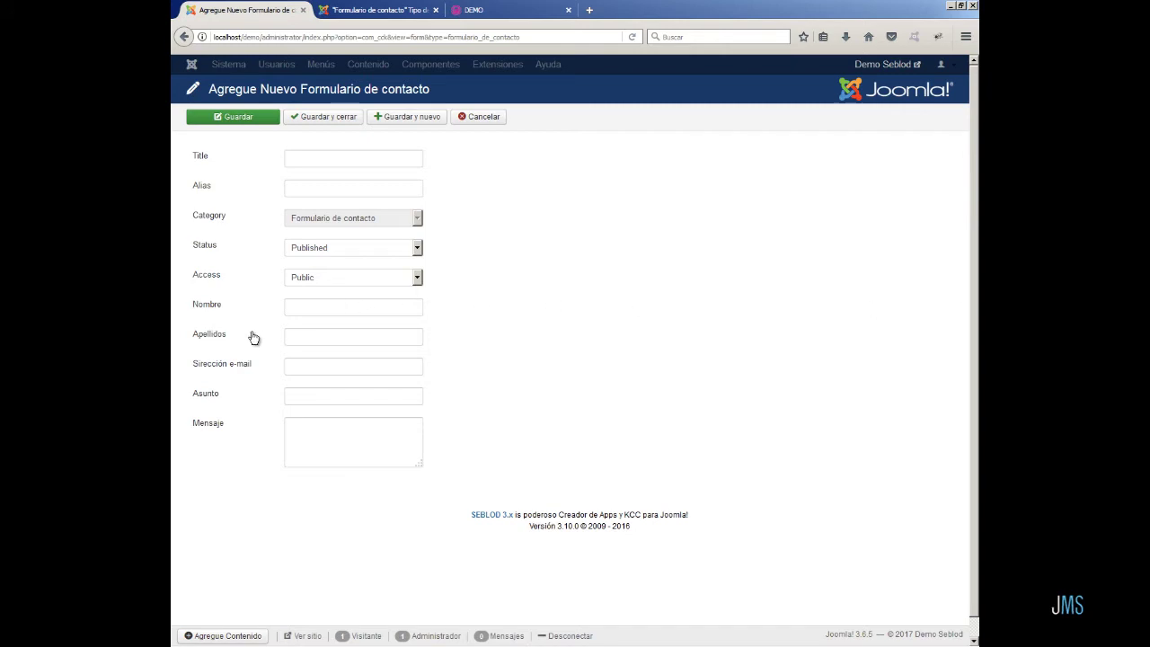
left_click(978, 398)
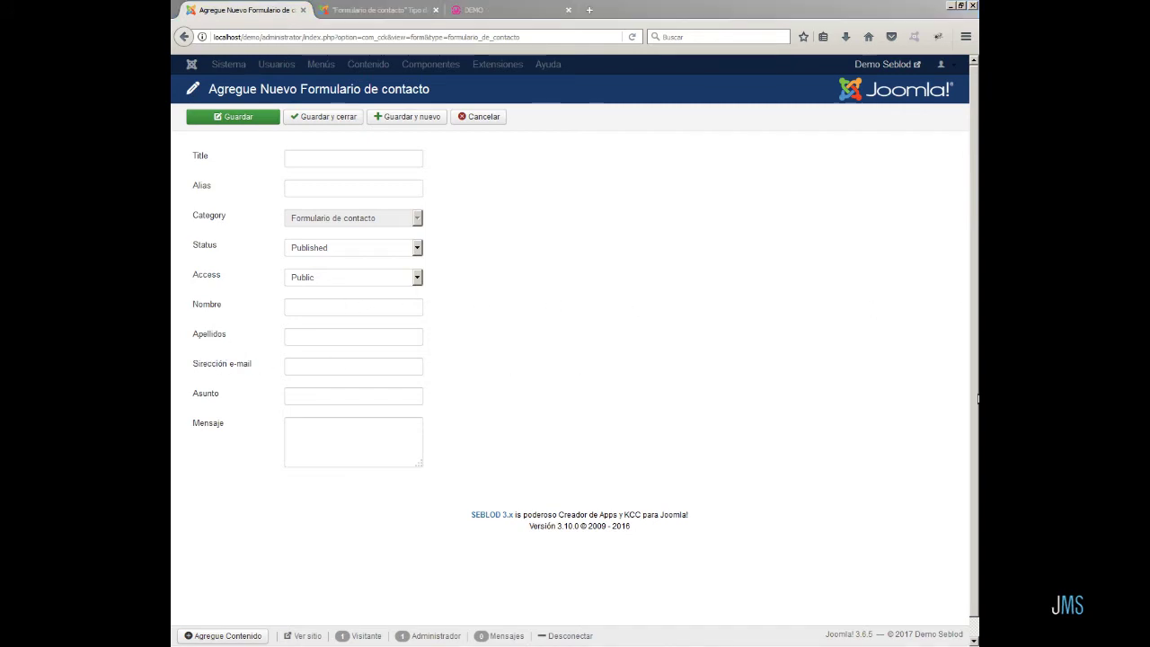
- Correct the email field label to 'Dirección e-mail' and recheck it on the entry page
left_click(351, 11)
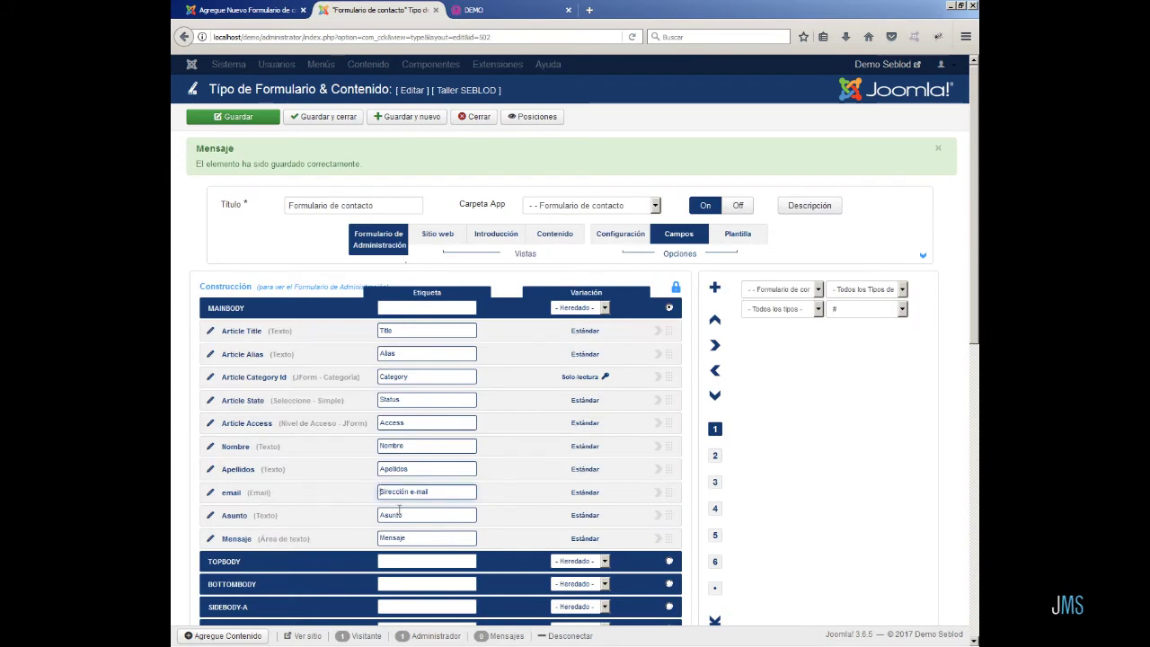
type("D")
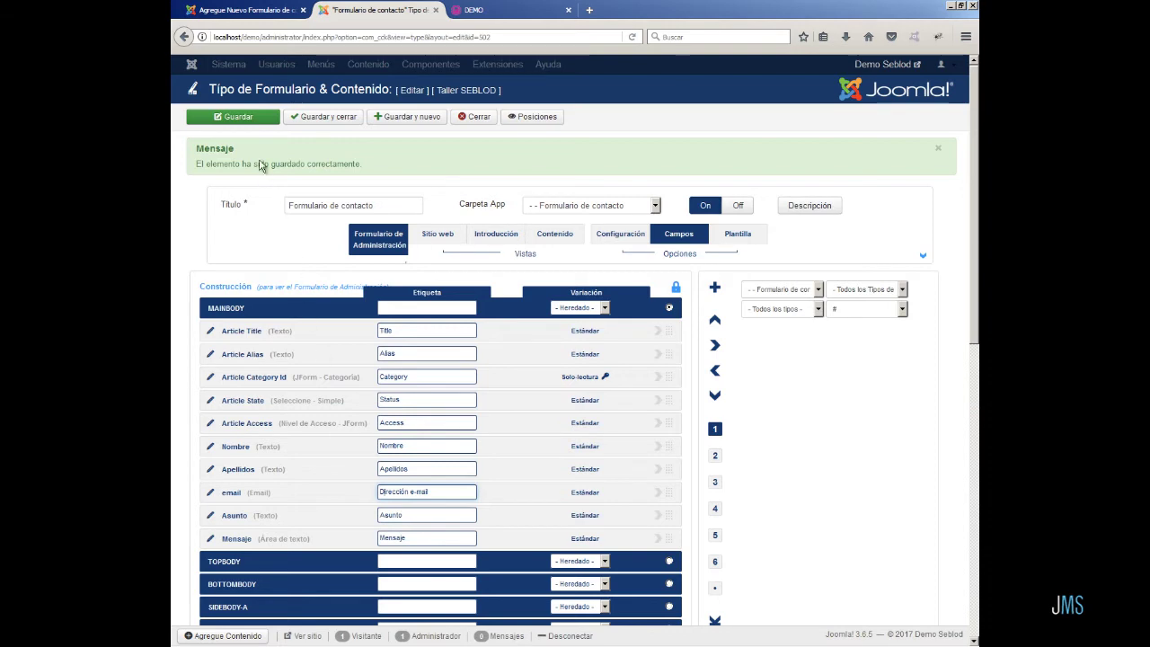
left_click(243, 10)
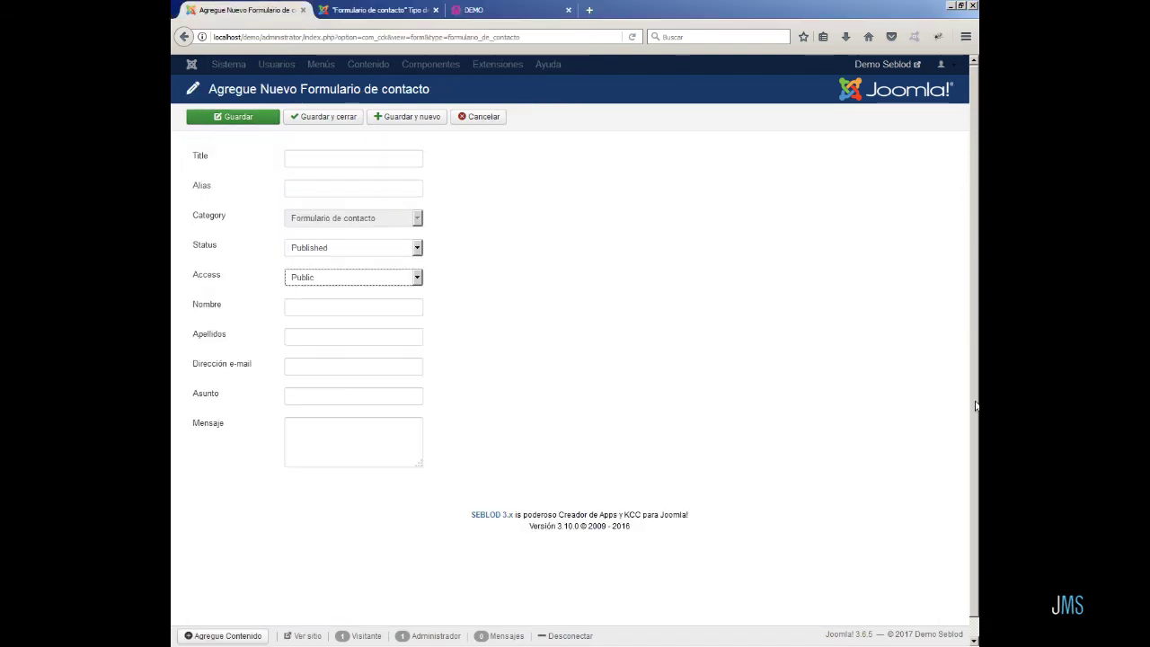
left_click(377, 10)
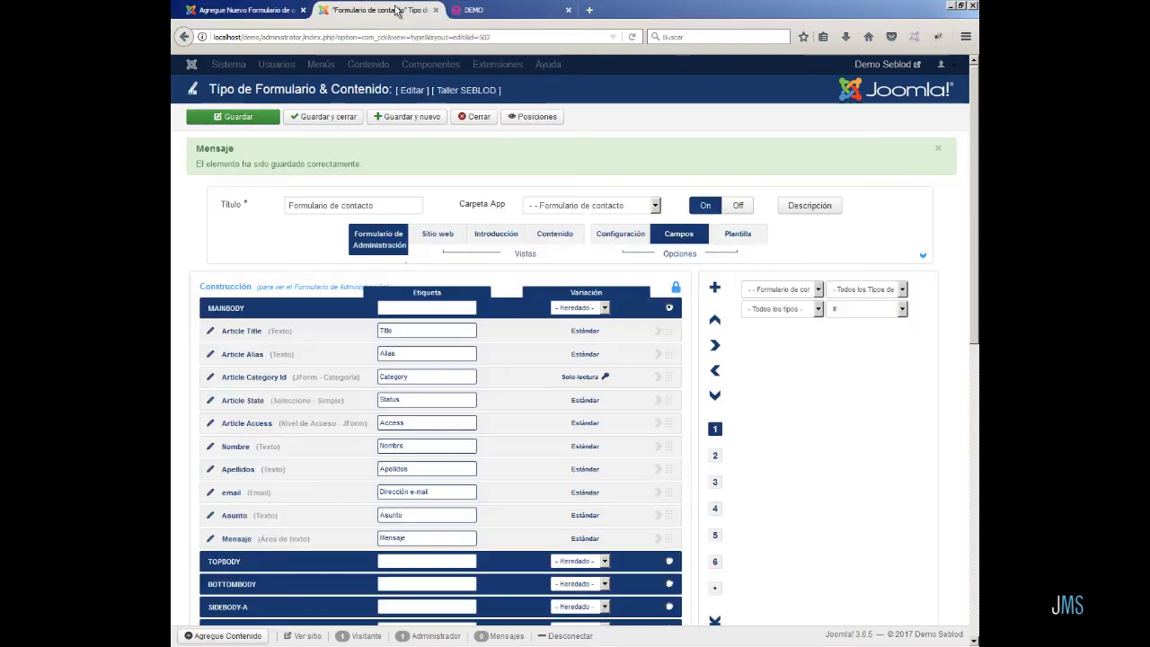
- Close the form editor and start a new Main Menu item titled 'Lista de formularios de contacto'
left_click(477, 117)
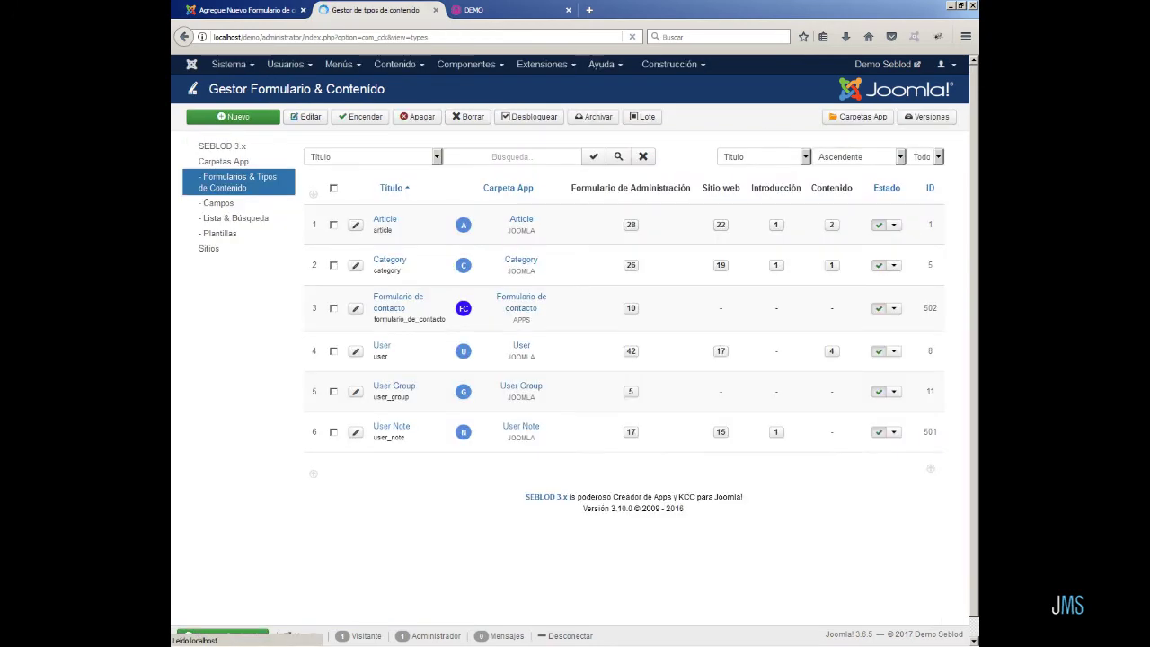
left_click(342, 65)
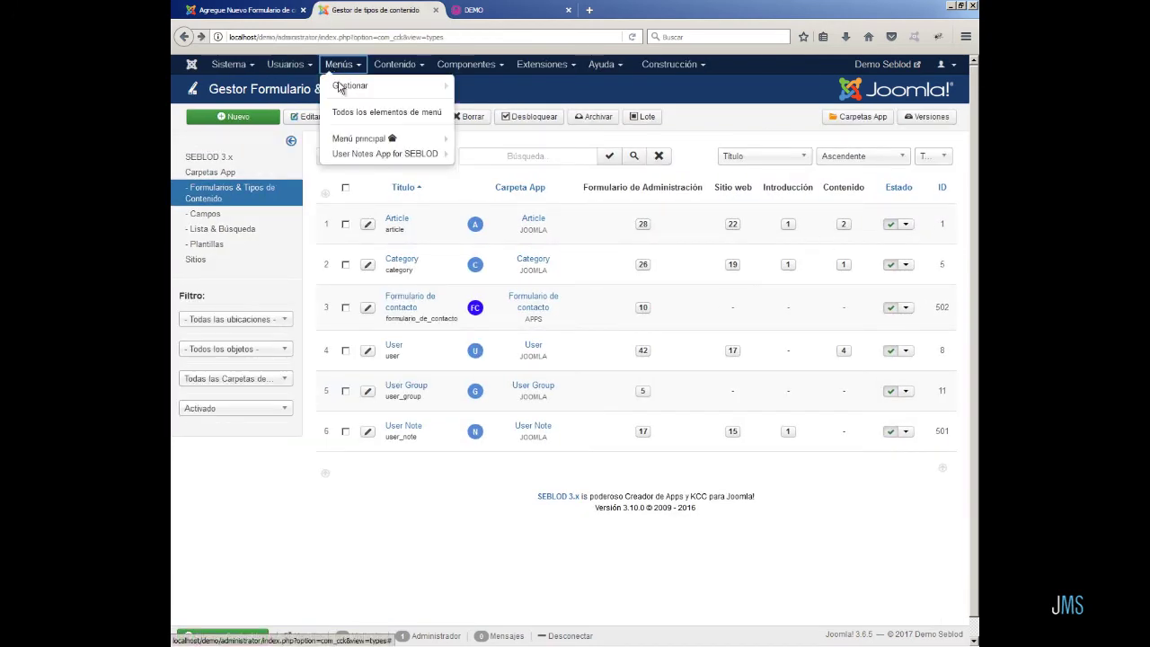
left_click(351, 142)
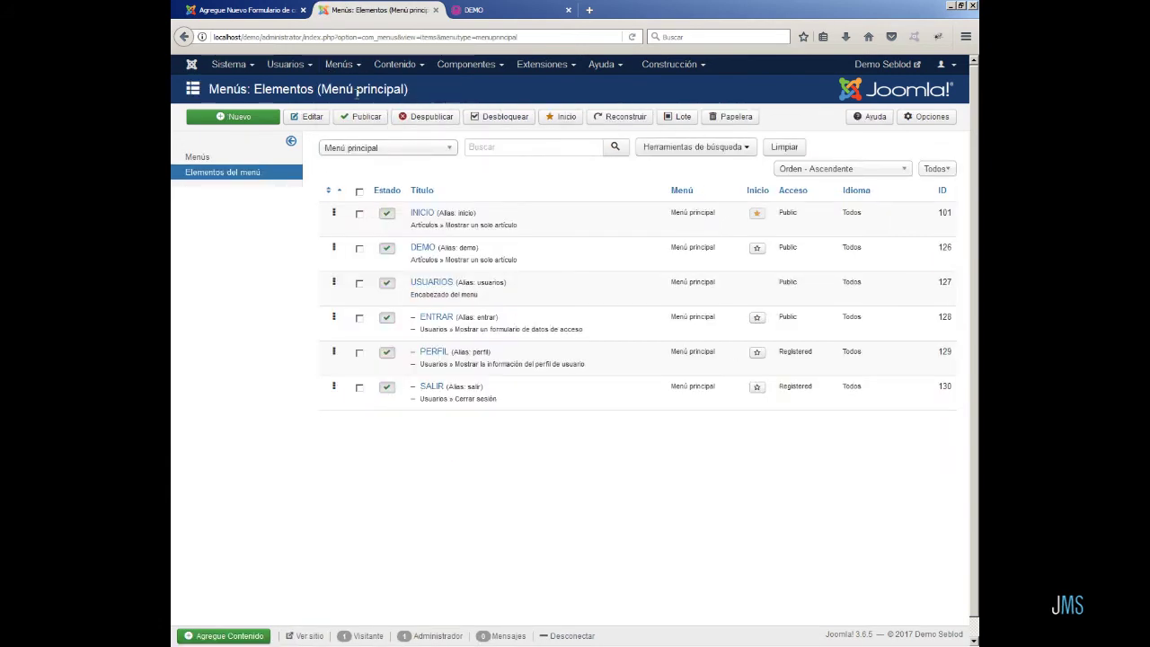
left_click(243, 117)
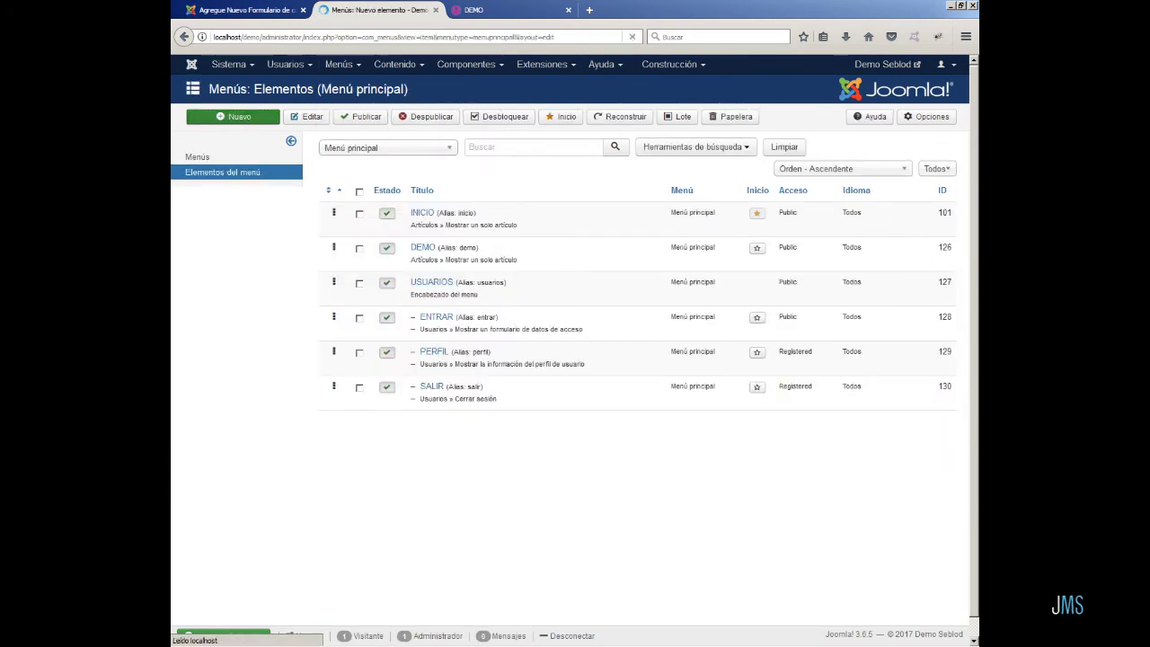
left_click(608, 151)
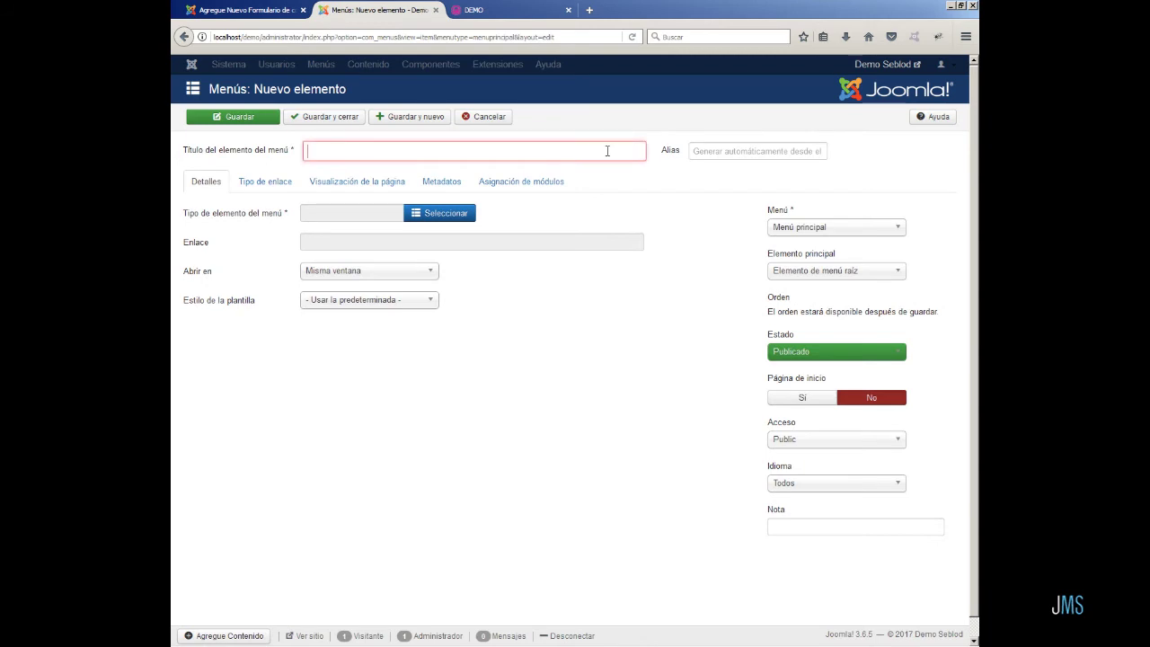
type("Lista ")
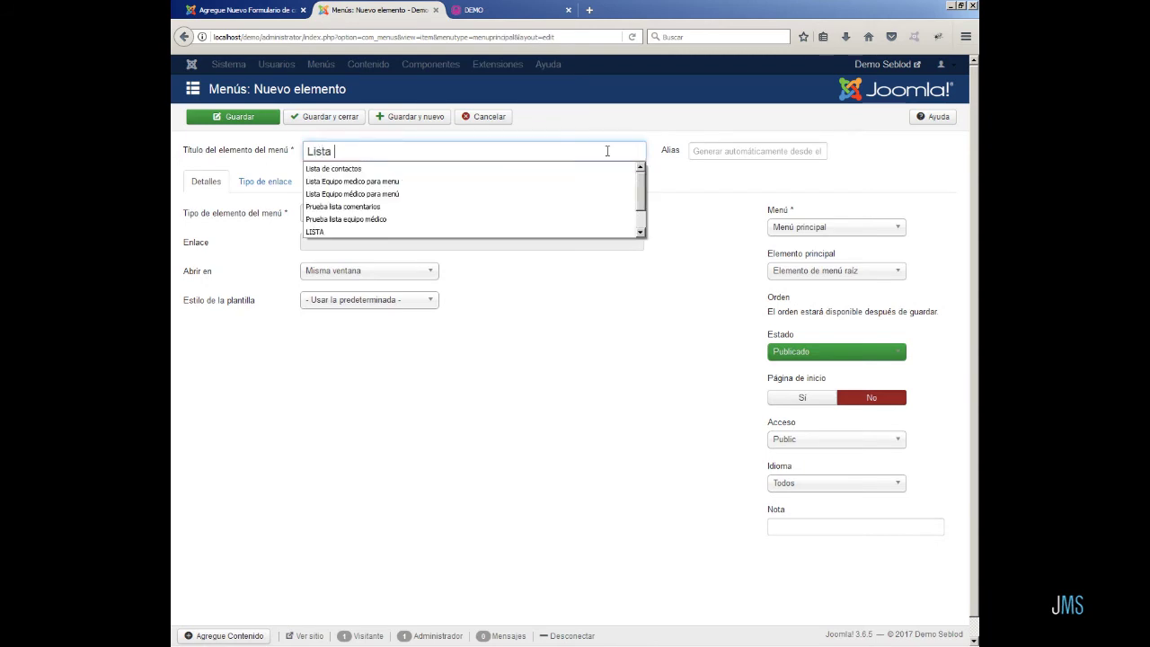
type("de formu")
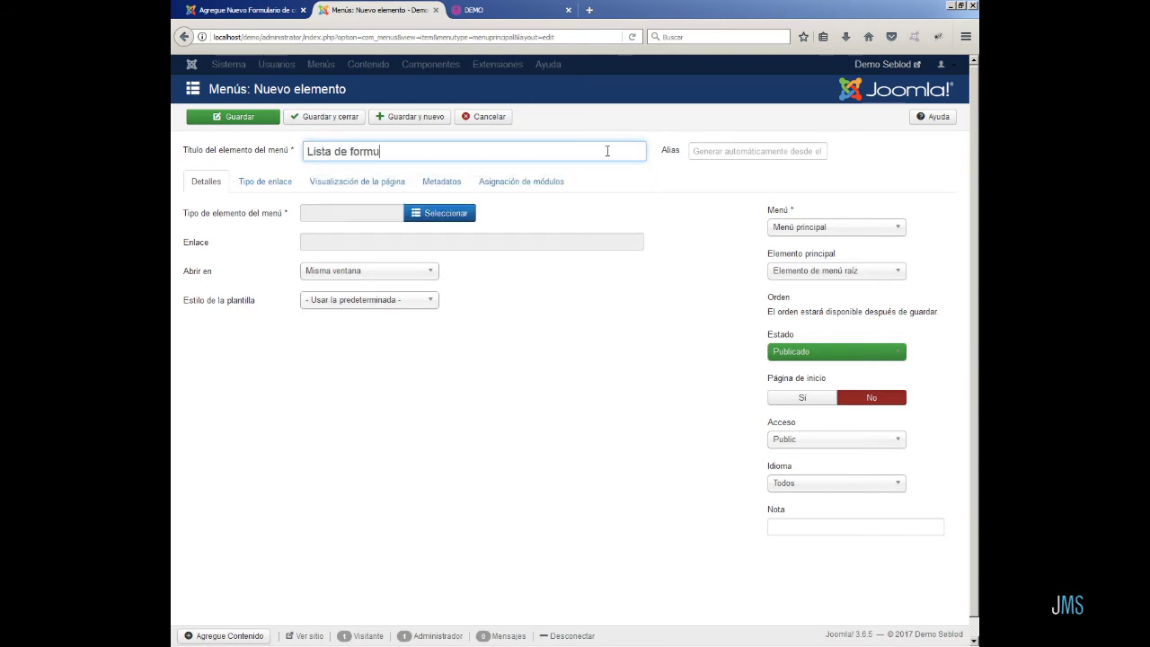
type("larios de contacto")
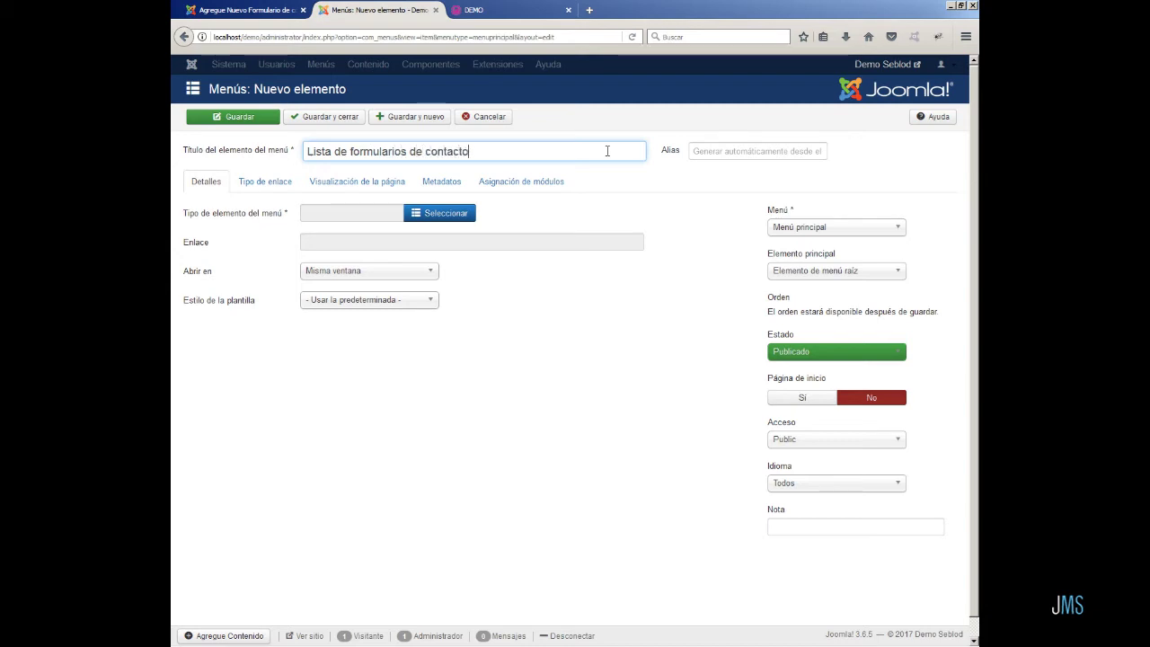
- Make the item a SEBLOD Formulario de contacto form under parent DEMO, and save it
left_click(451, 214)
left_click(920, 223)
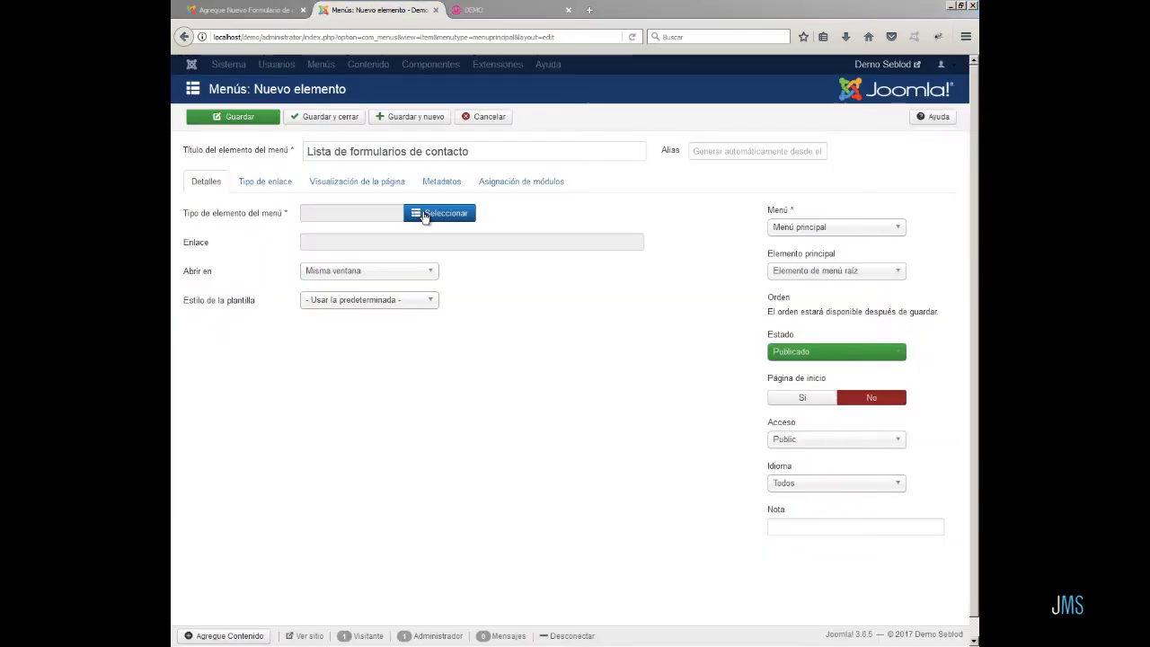
left_click(423, 214)
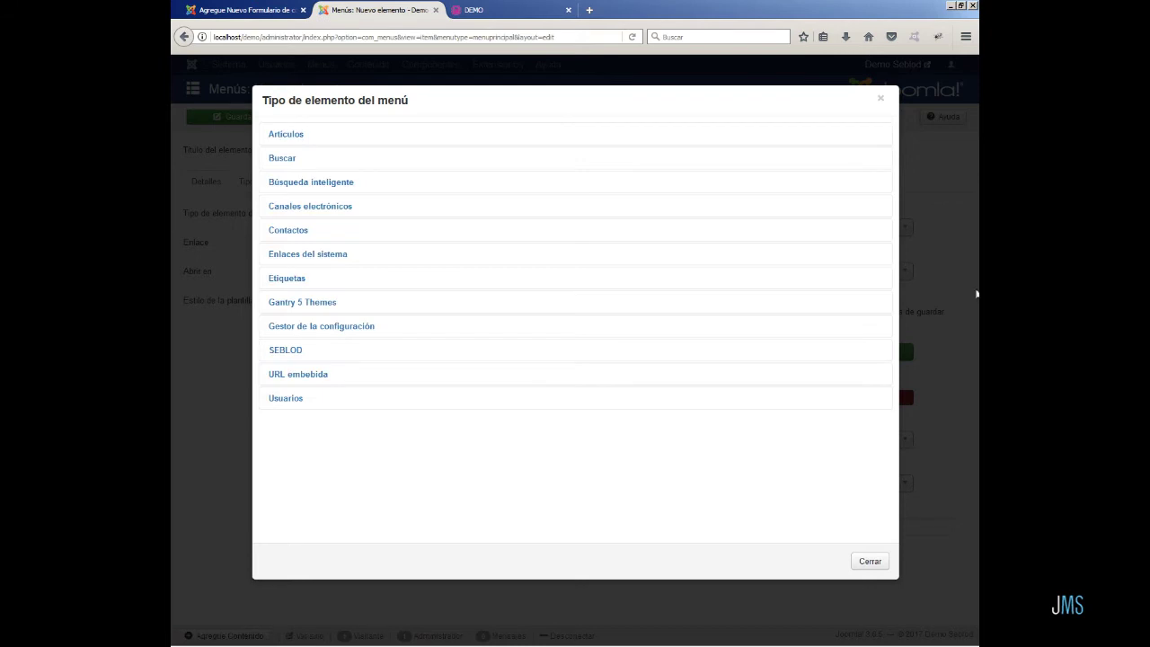
left_click(289, 351)
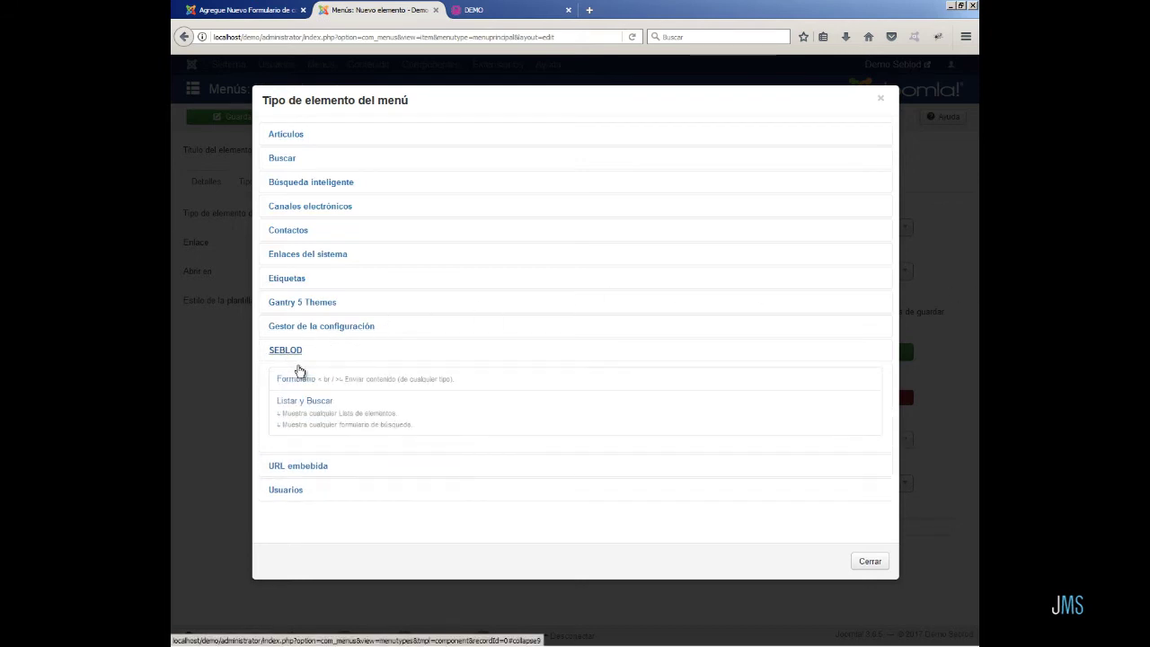
left_click(298, 380)
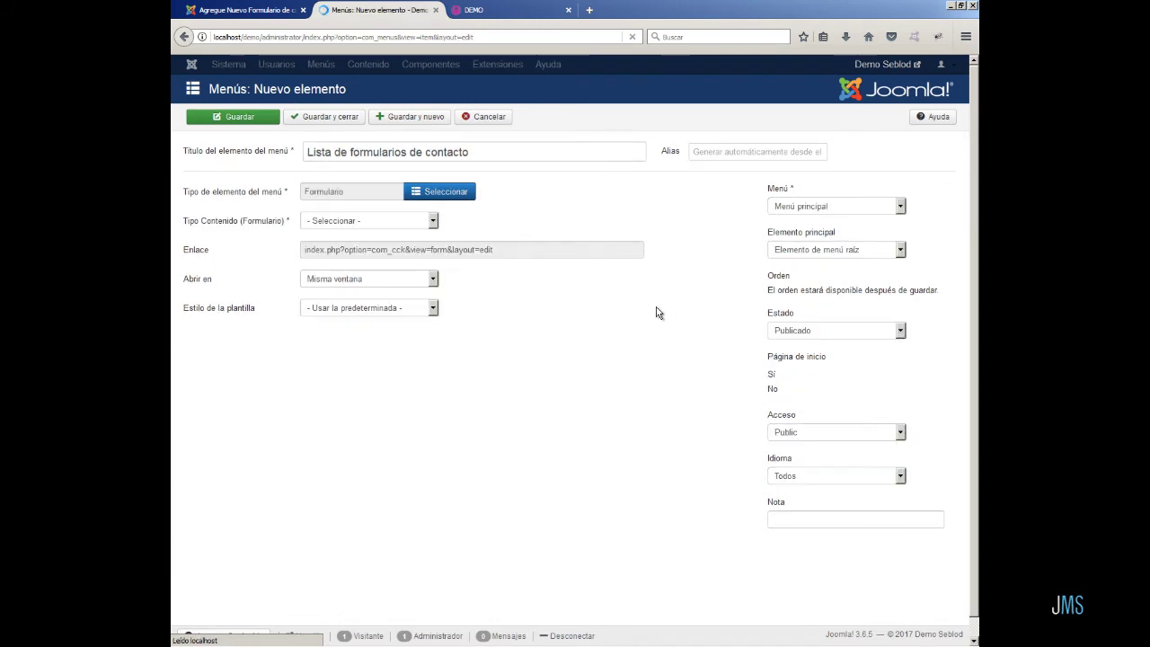
left_click(433, 245)
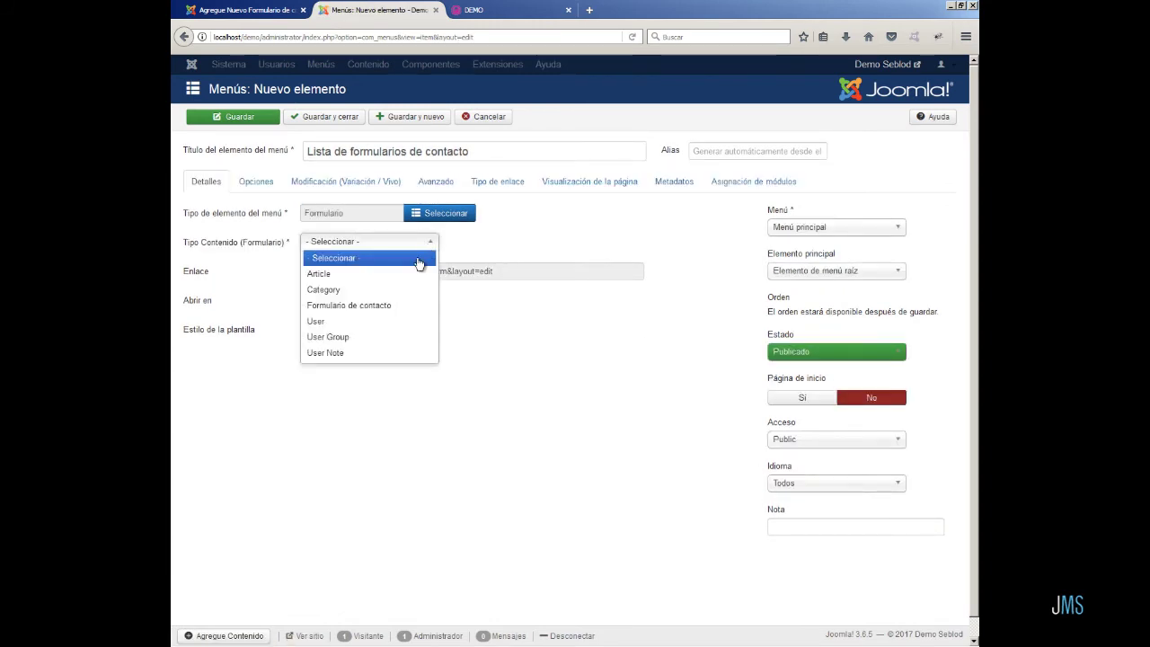
left_click(400, 306)
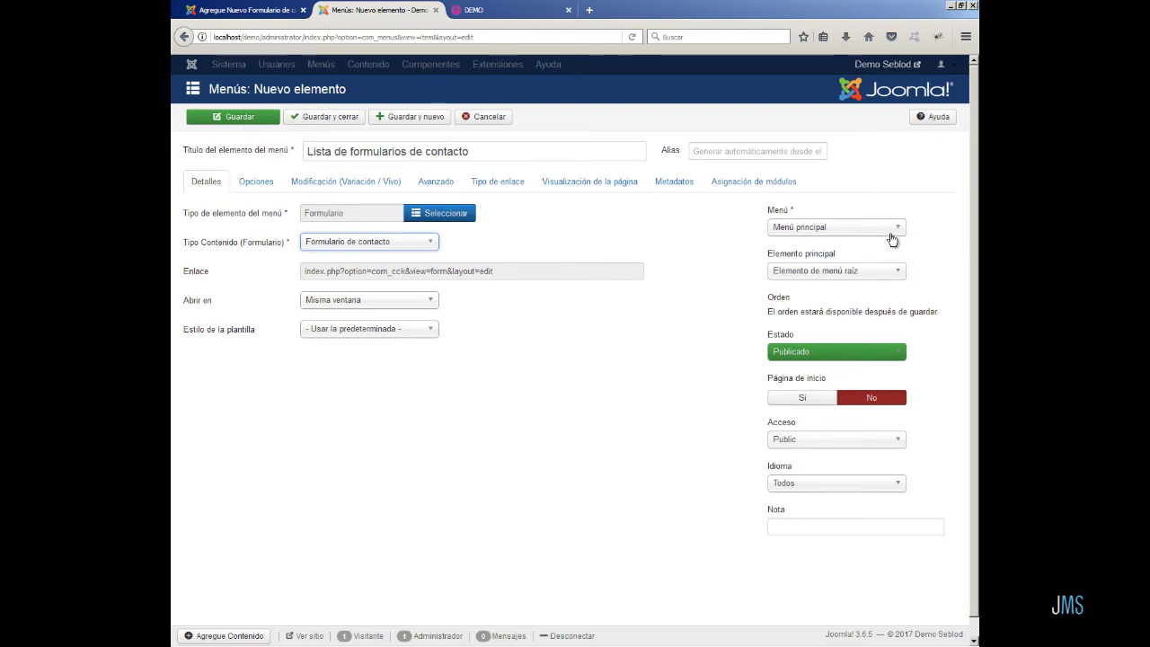
left_click(895, 271)
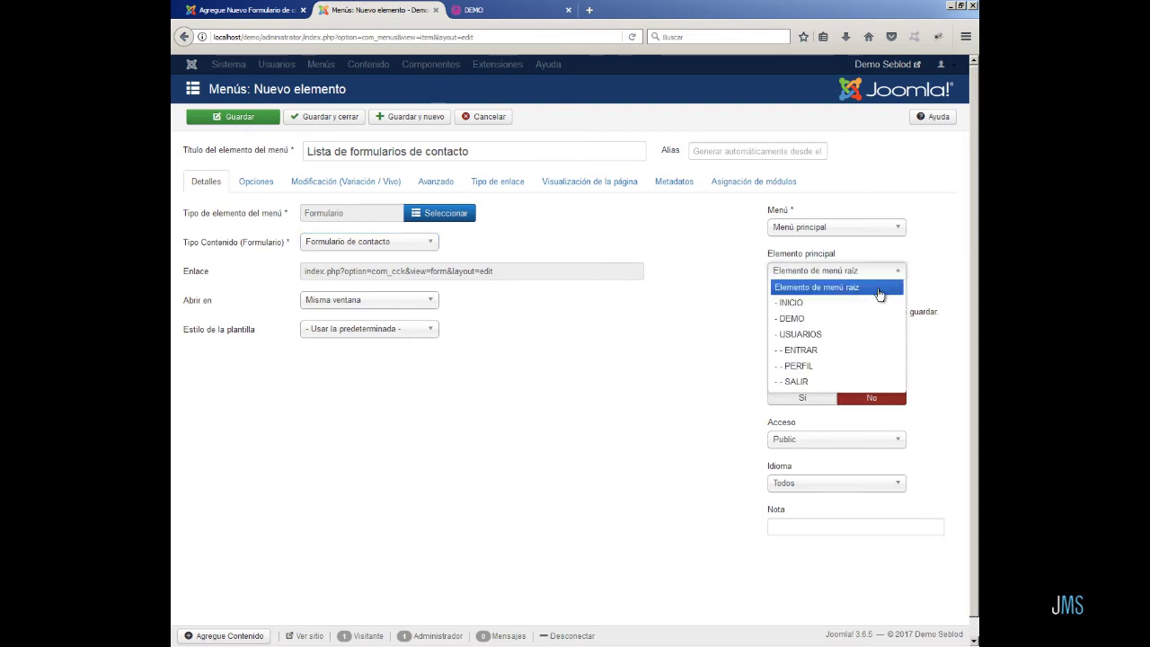
left_click(863, 317)
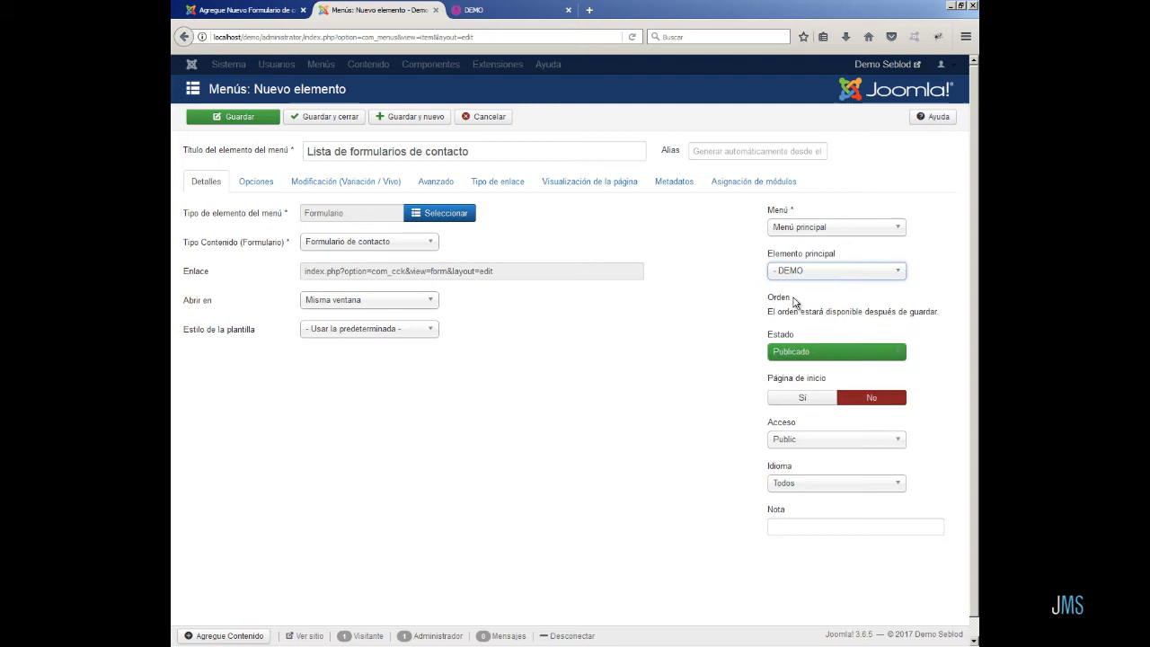
left_click(321, 116)
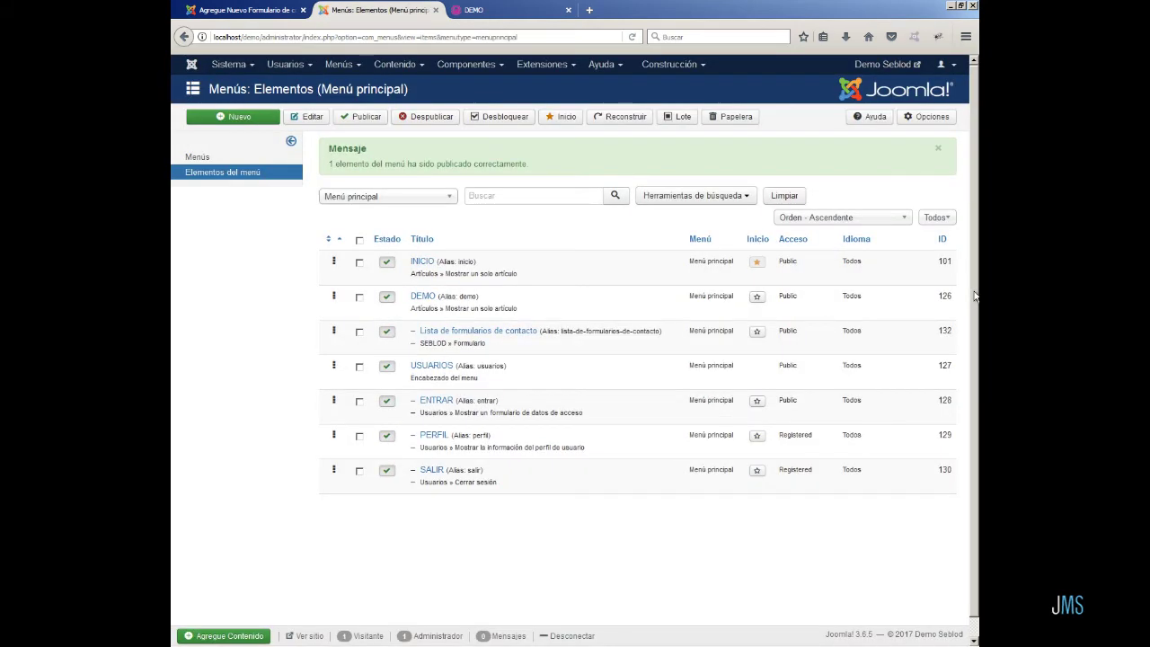
left_click(525, 9)
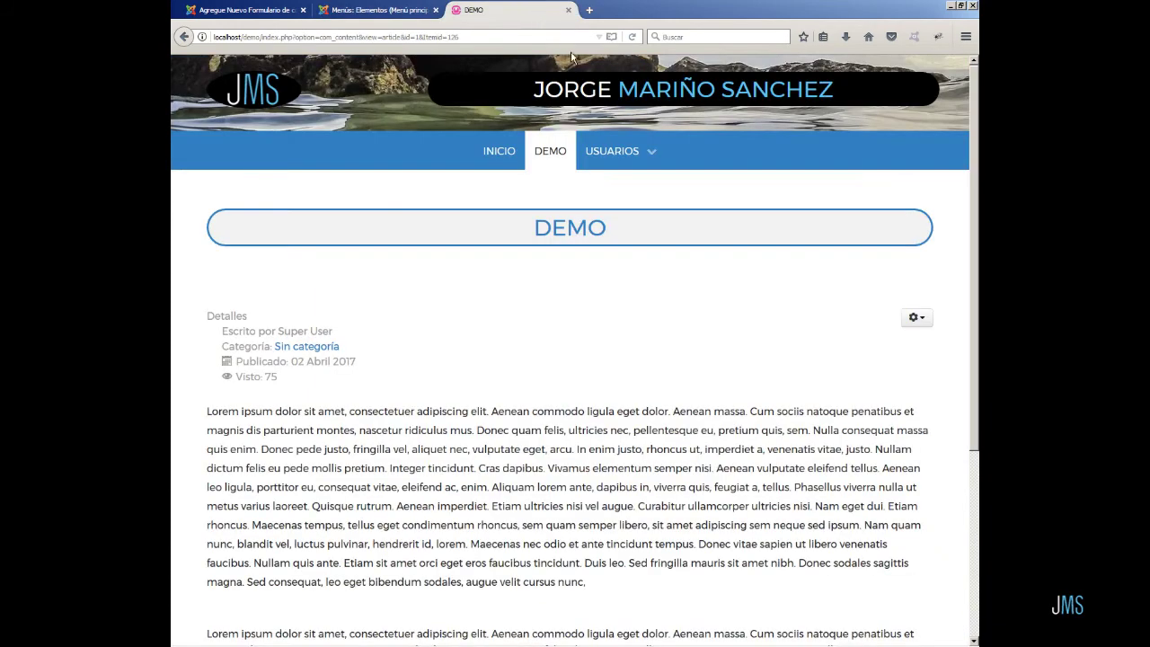
left_click(629, 37)
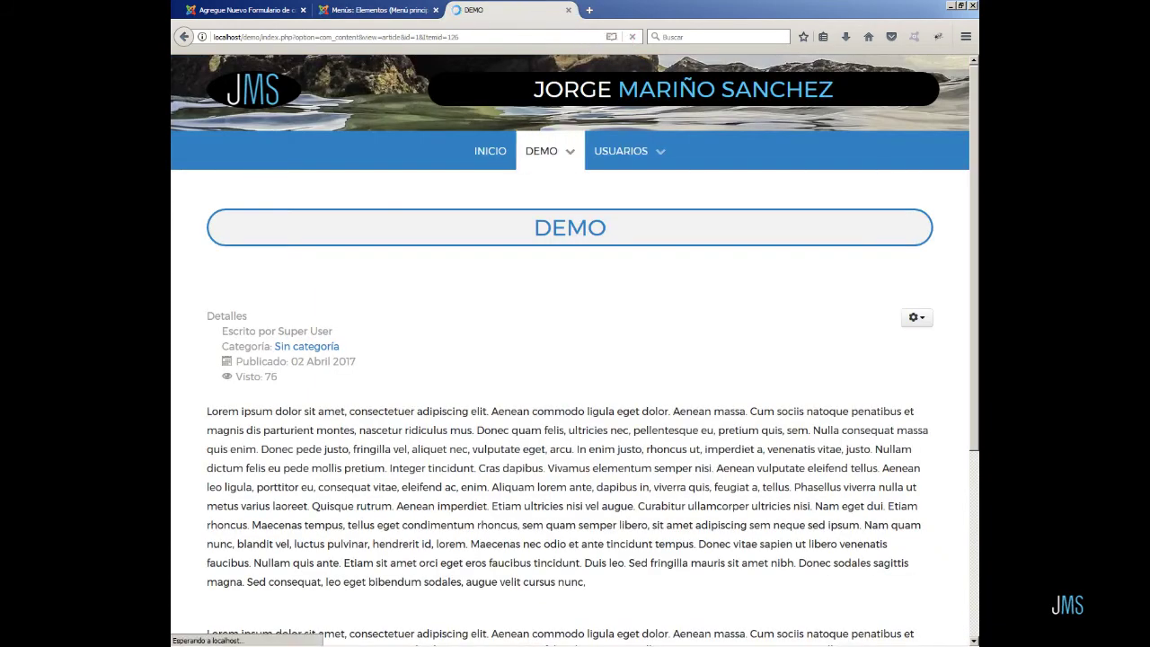
left_click(541, 151)
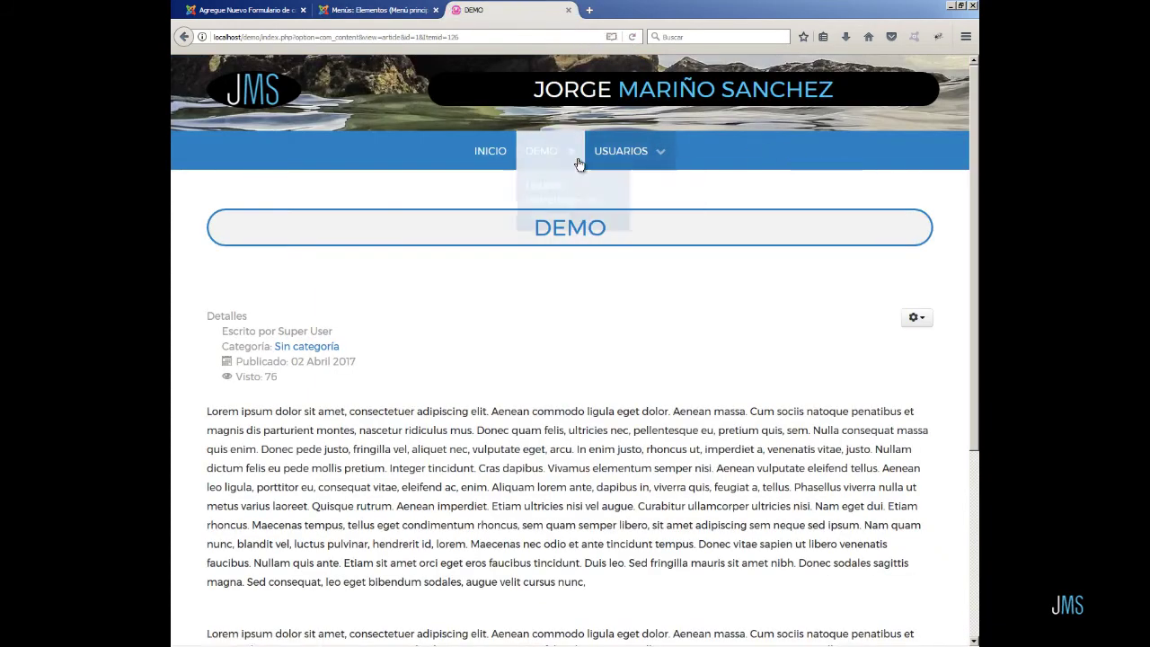
left_click(558, 213)
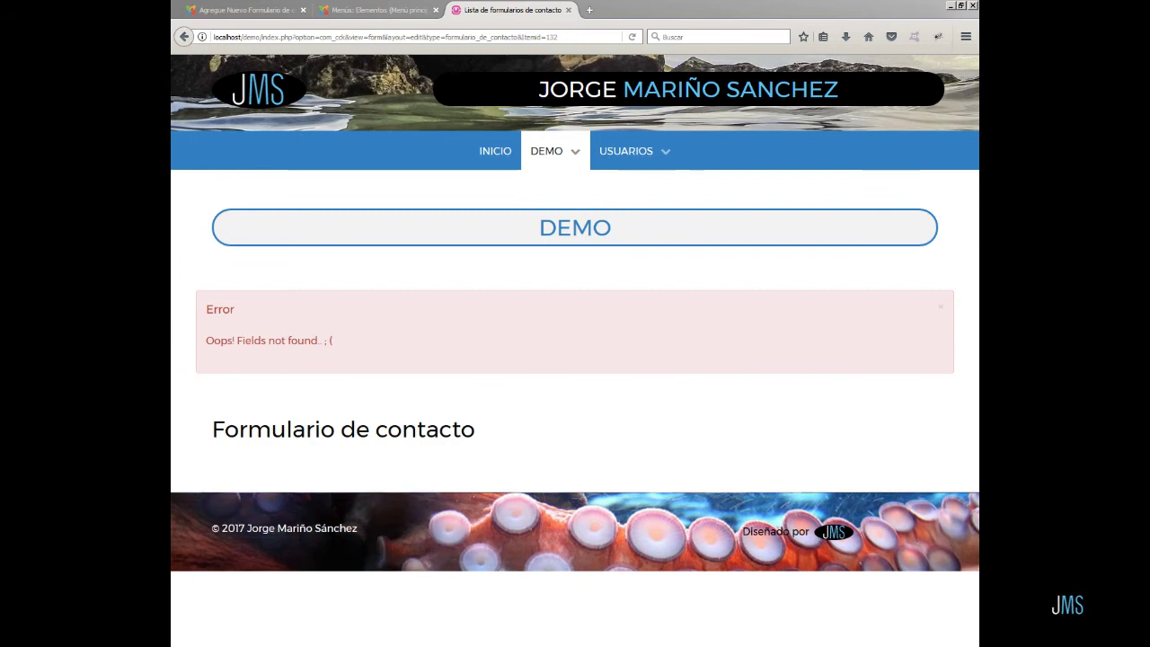
left_click(337, 12)
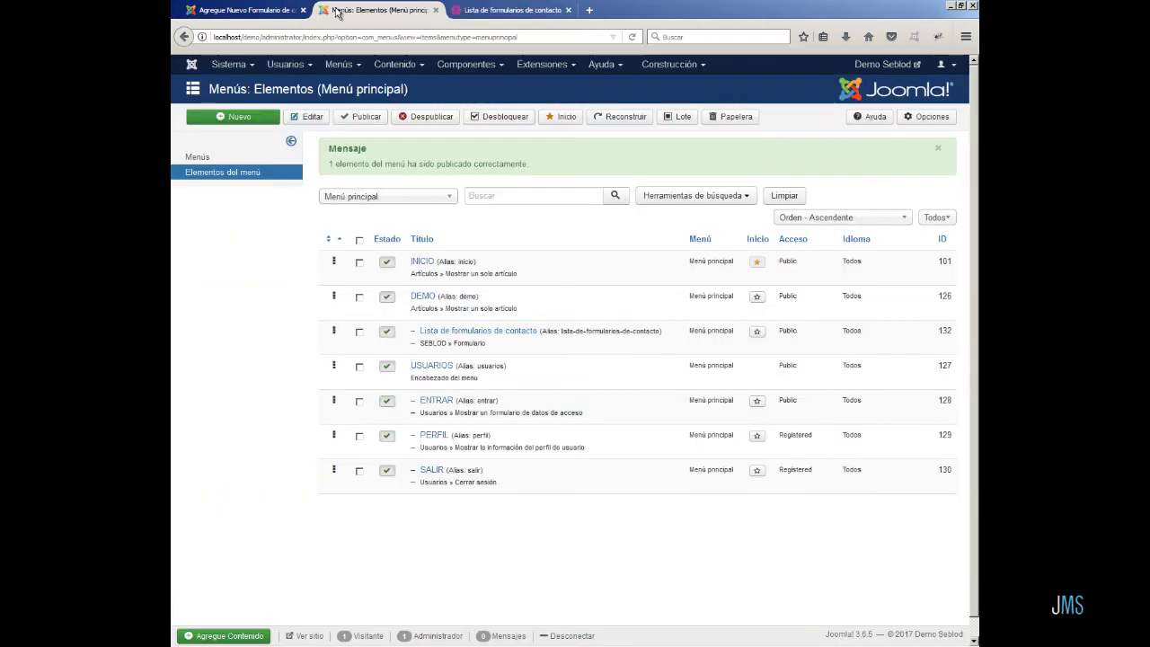
- Set Formulario de contacto's admin form access to 'Back-end o Grupos de usuarios permitidos' and save
left_click(681, 64)
left_click(687, 103)
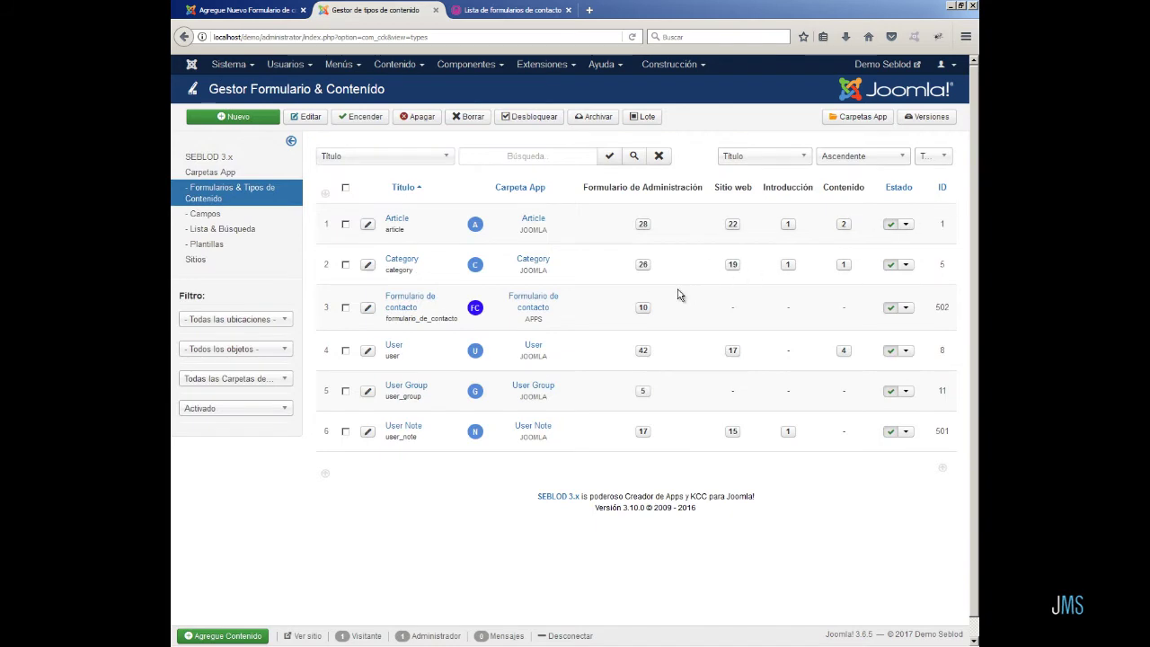
left_click(646, 307)
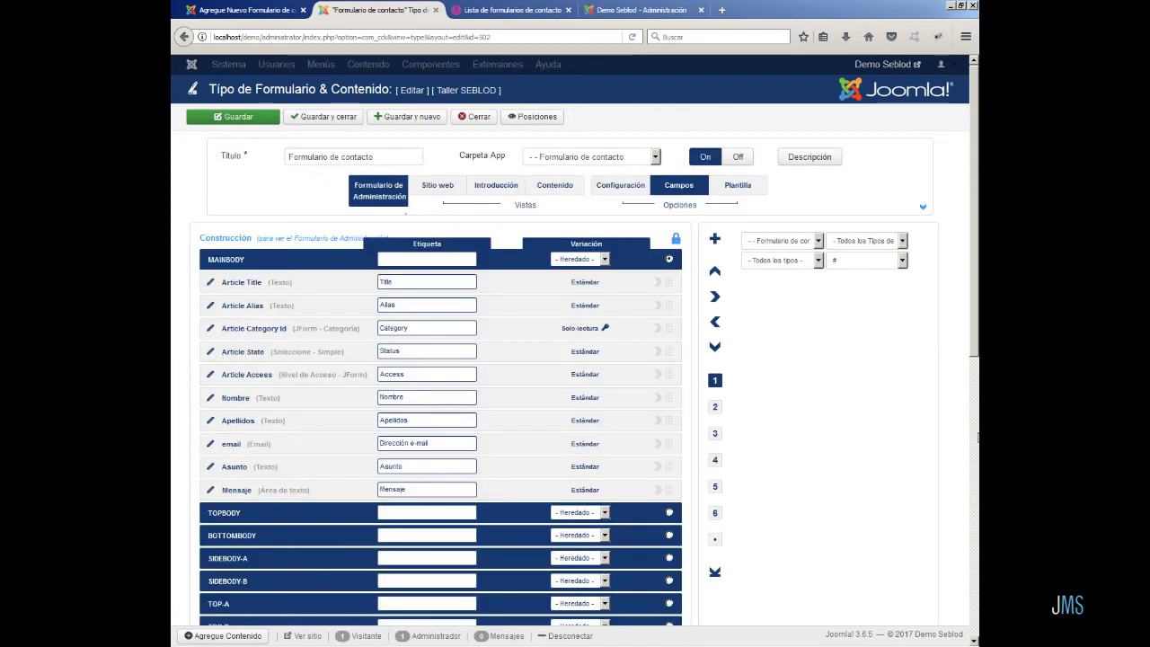
left_click(635, 186)
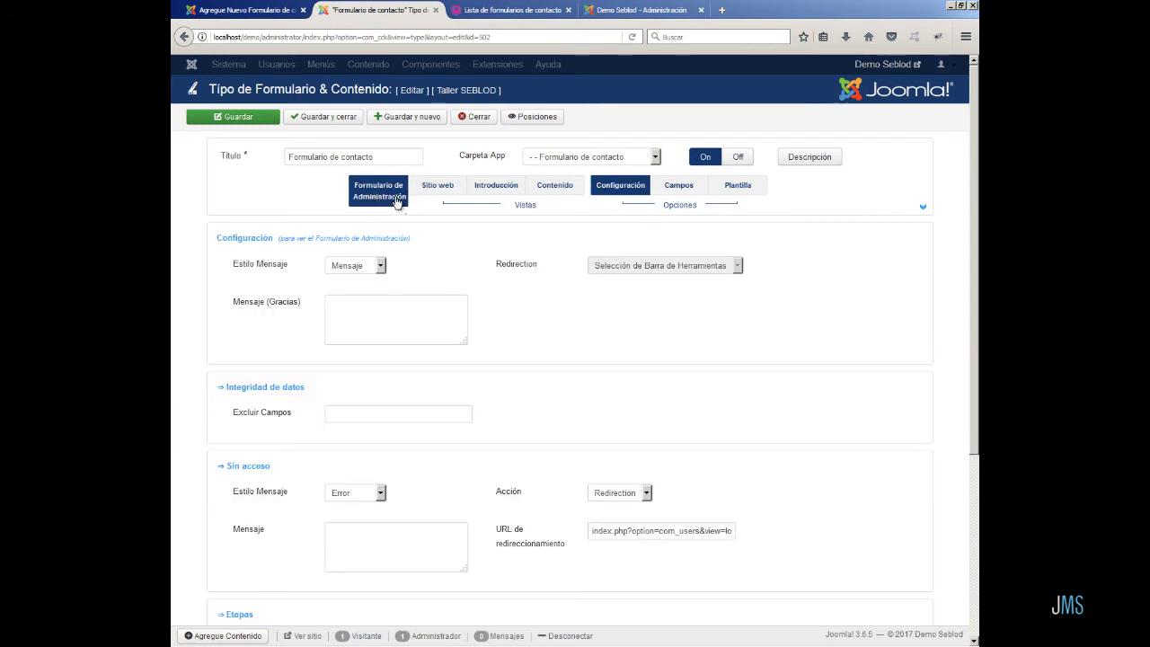
left_click(924, 210)
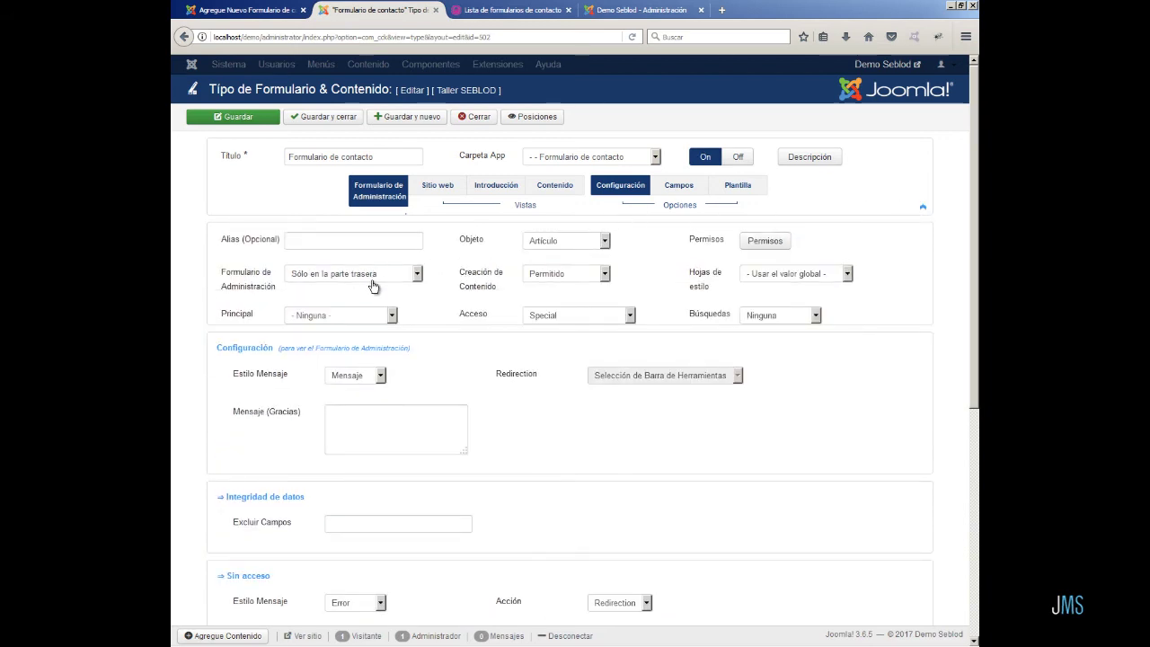
left_click(416, 277)
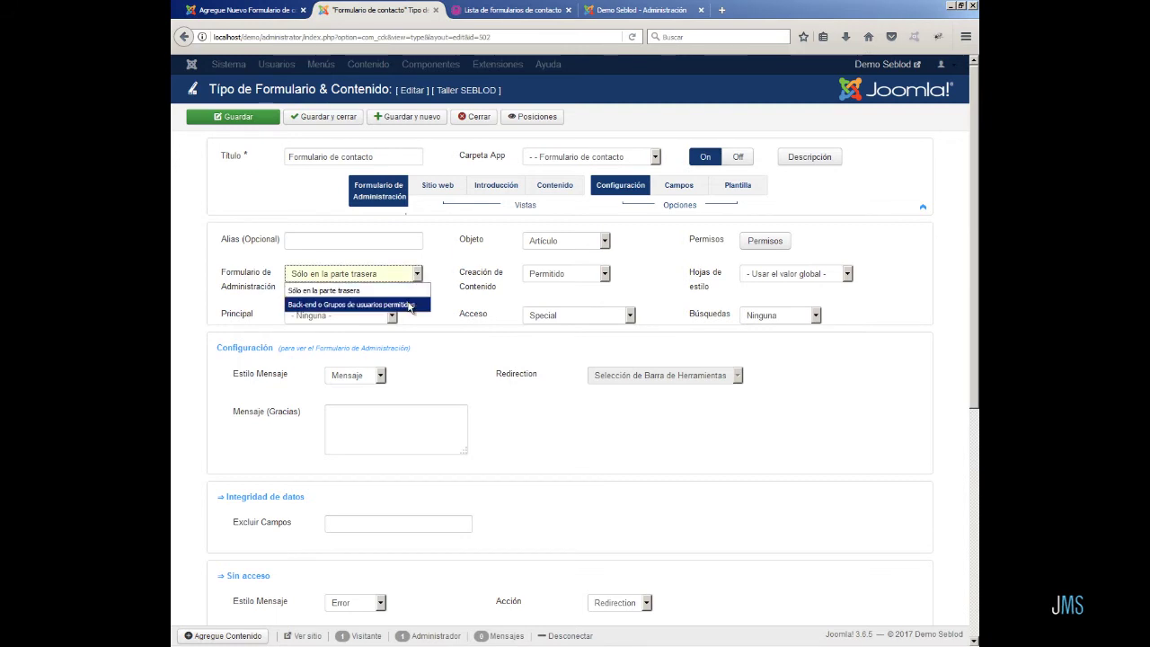
left_click(408, 306)
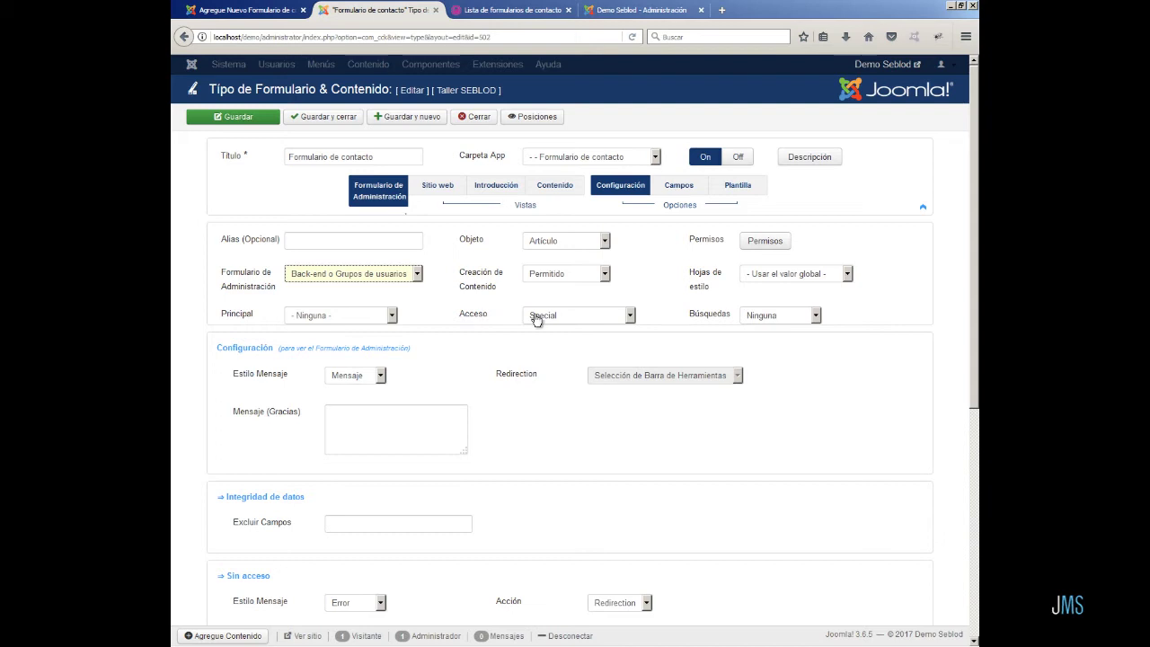
left_click(327, 116)
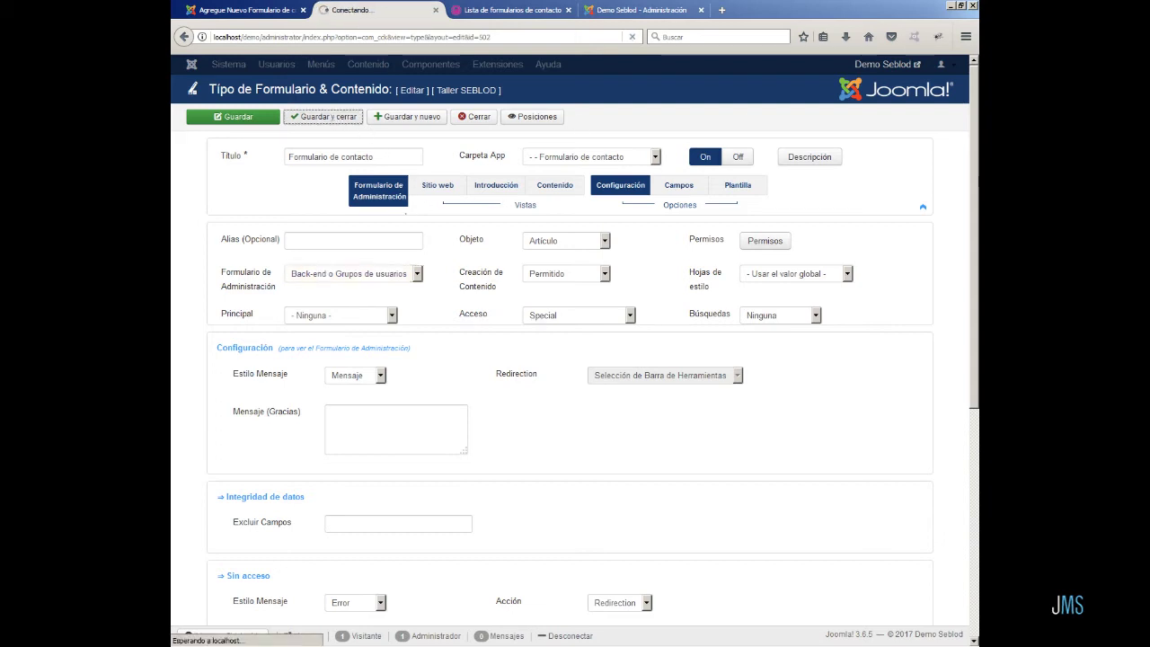
left_click(548, 9)
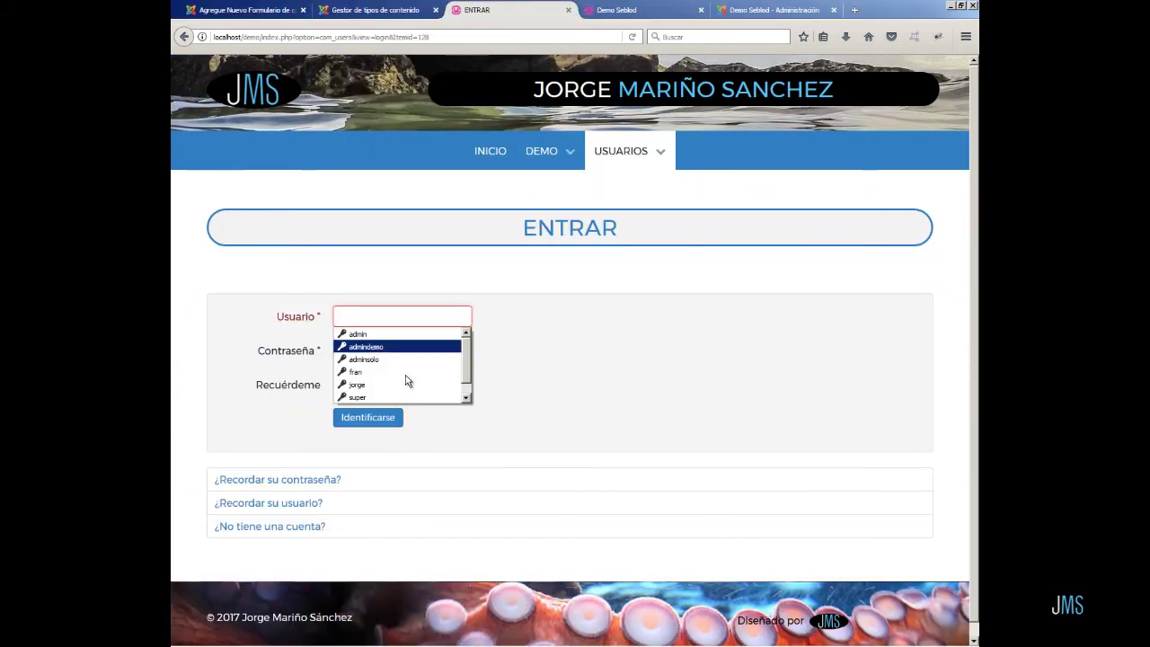
- Log in on the front-end and open DEMO's Lista de formularios de contacto page to view the form
left_click(381, 397)
left_click(368, 416)
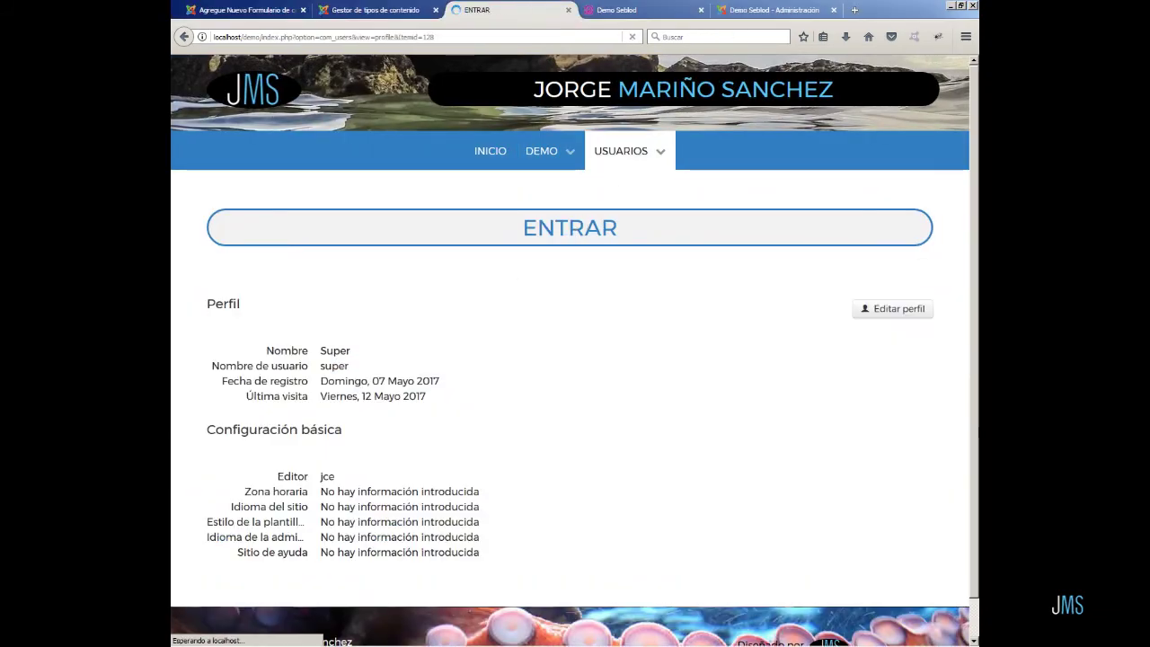
mouse_move(567, 158)
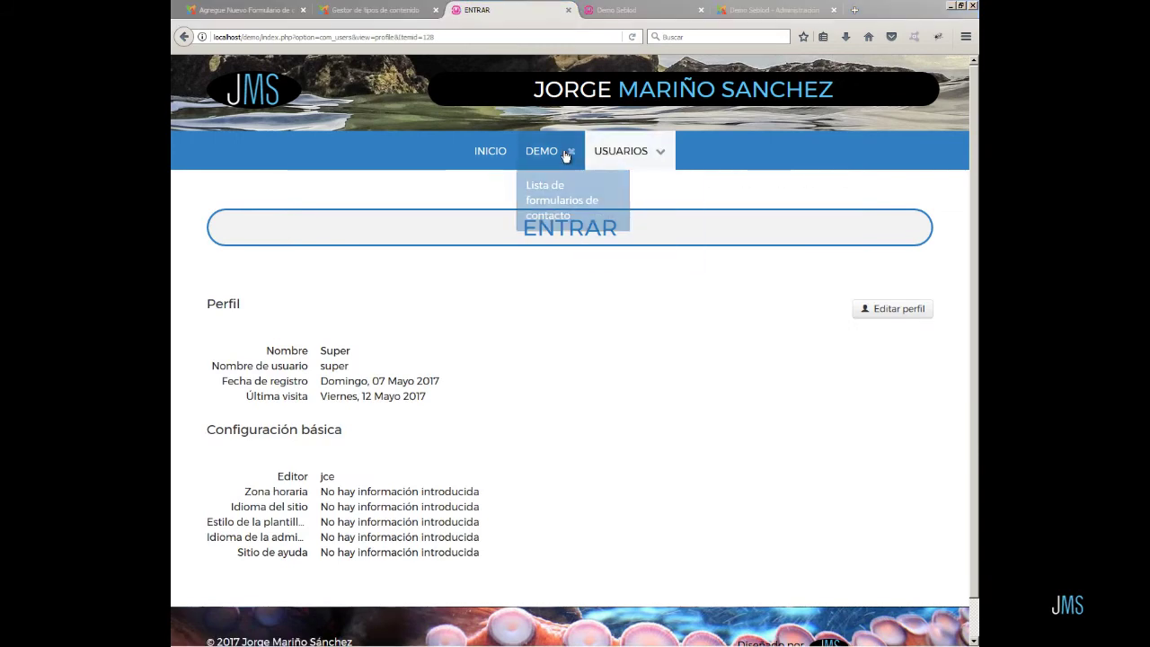
left_click(557, 216)
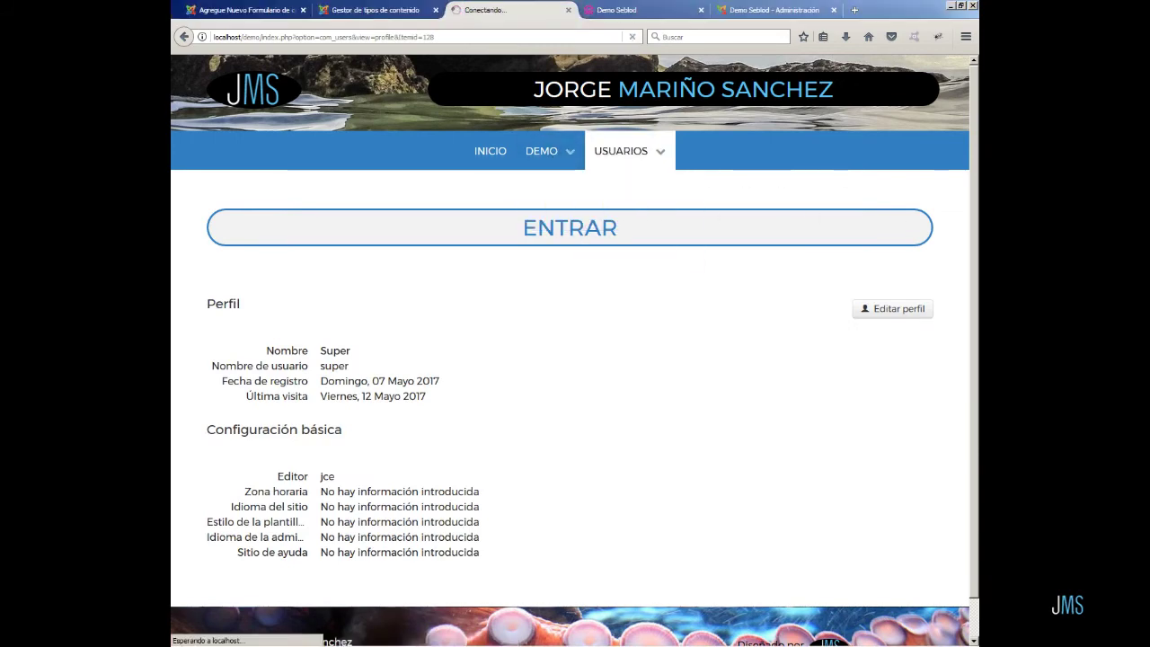
scroll(787, 329, "down", 3)
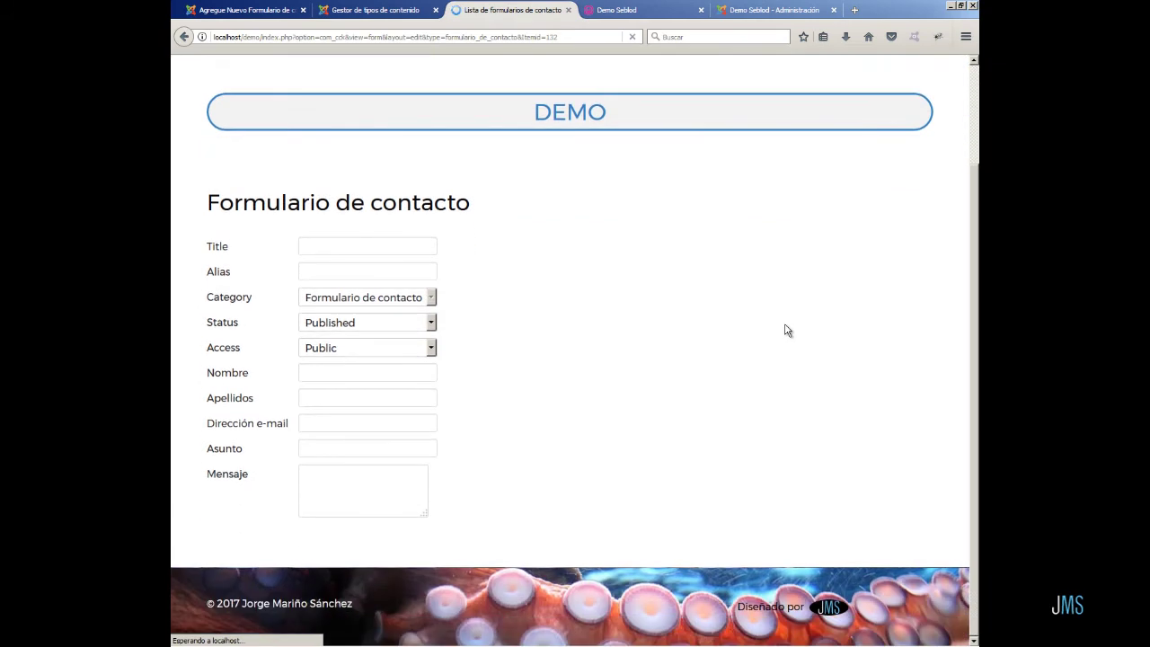
left_click(324, 247)
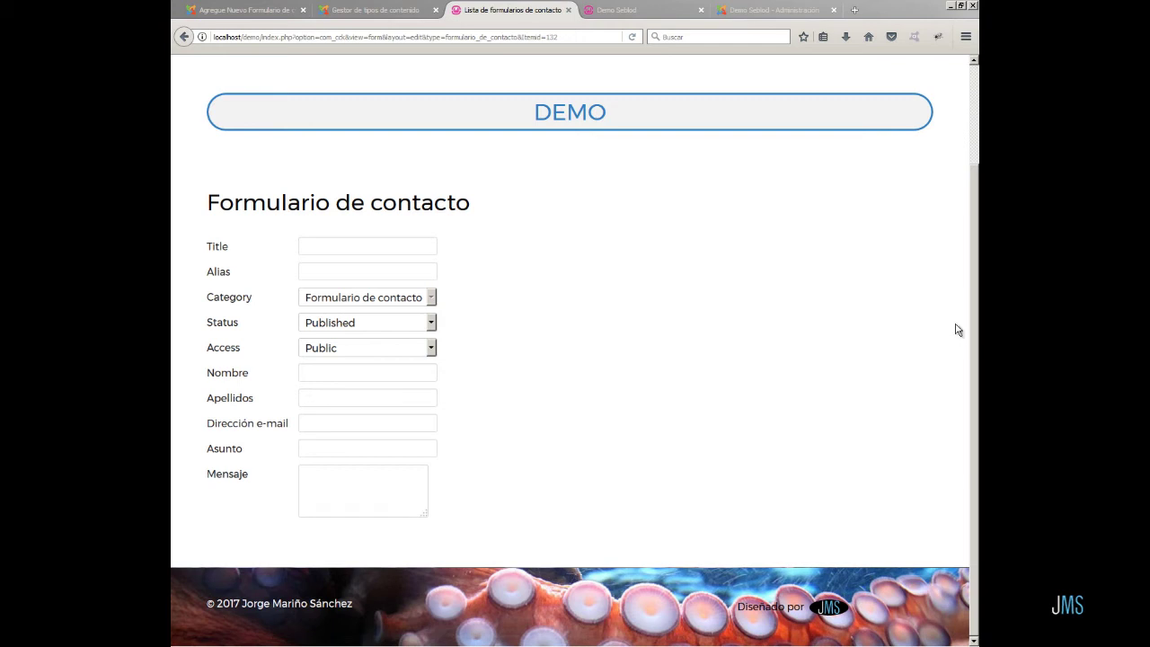
- Go to the INICIO home page and return to the SEBLOD form manager
scroll(944, 323, "up", 2)
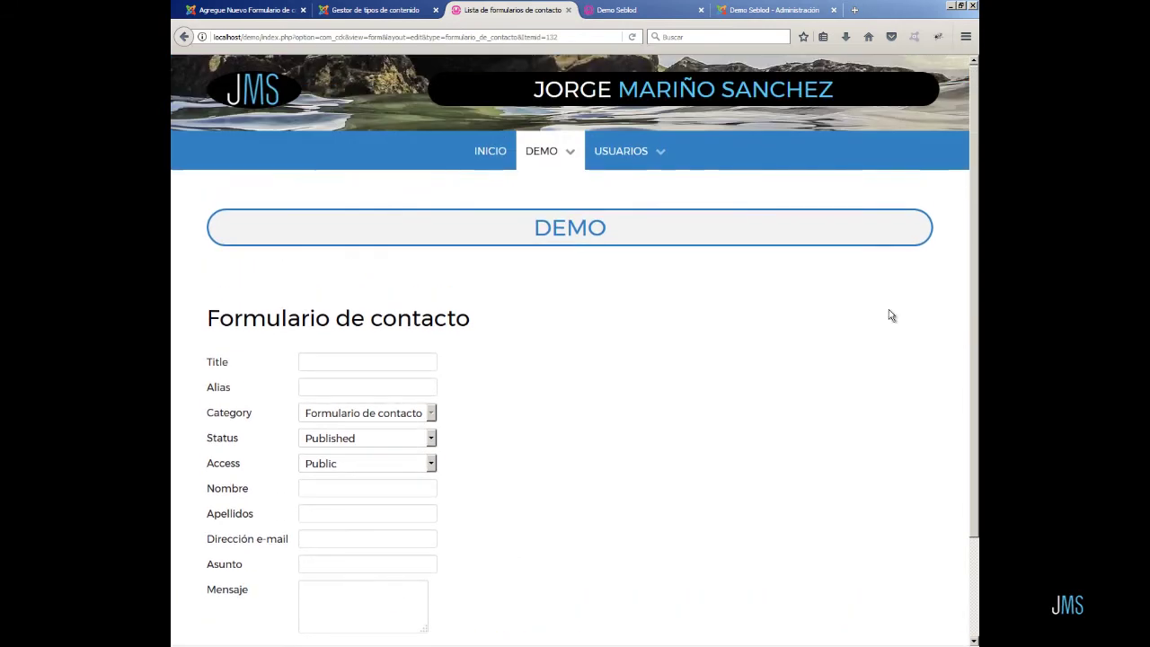
left_click(487, 153)
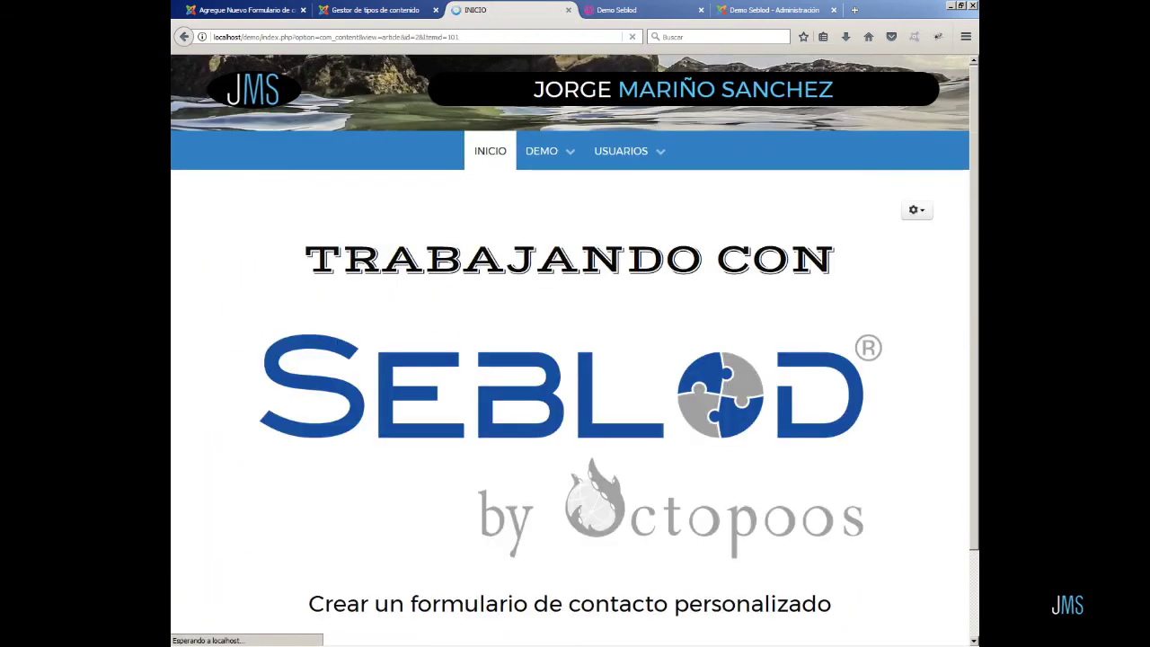
left_click(375, 9)
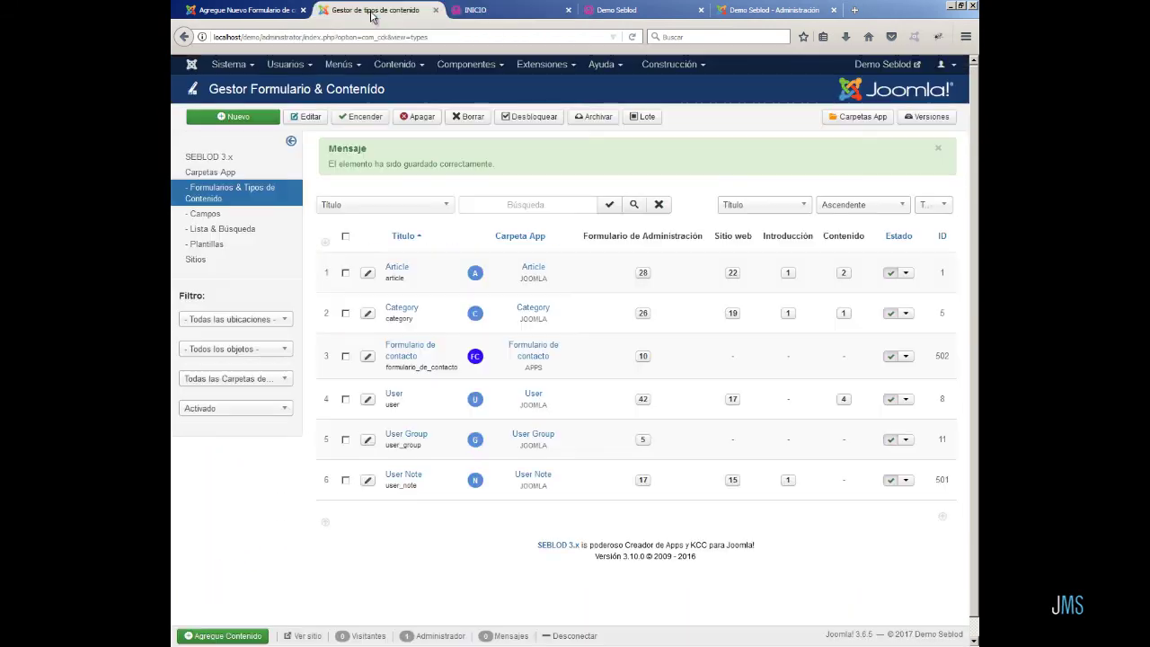
- Open Formulario de contacto's site form fields and filter the available list to Article fields
left_click(643, 356)
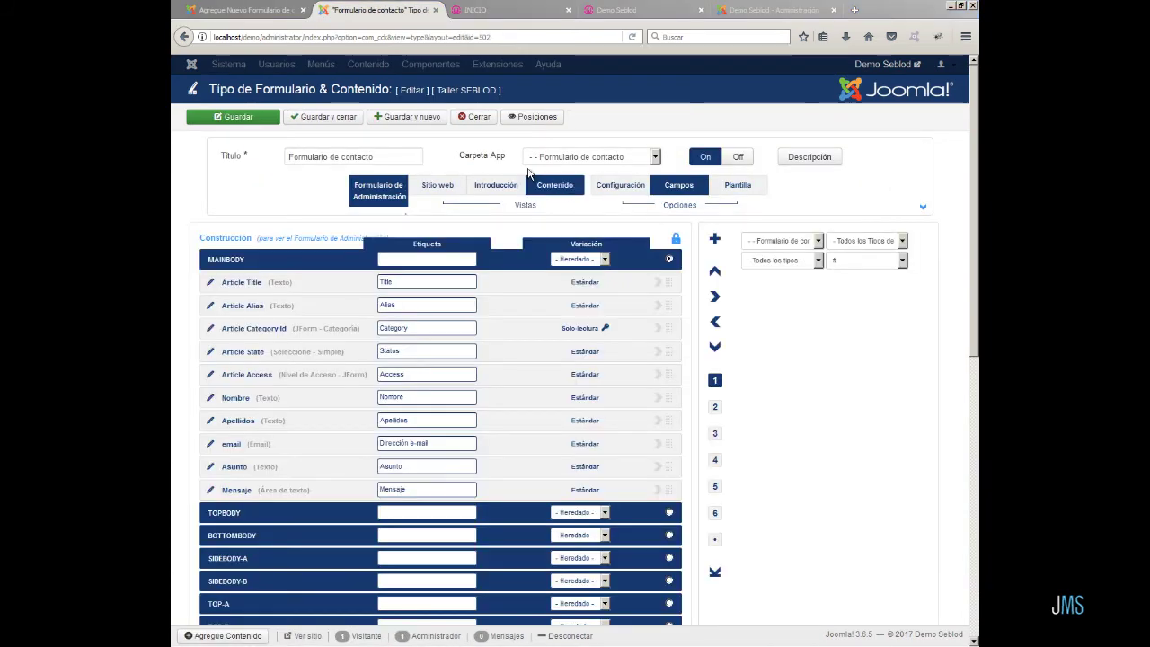
left_click(440, 187)
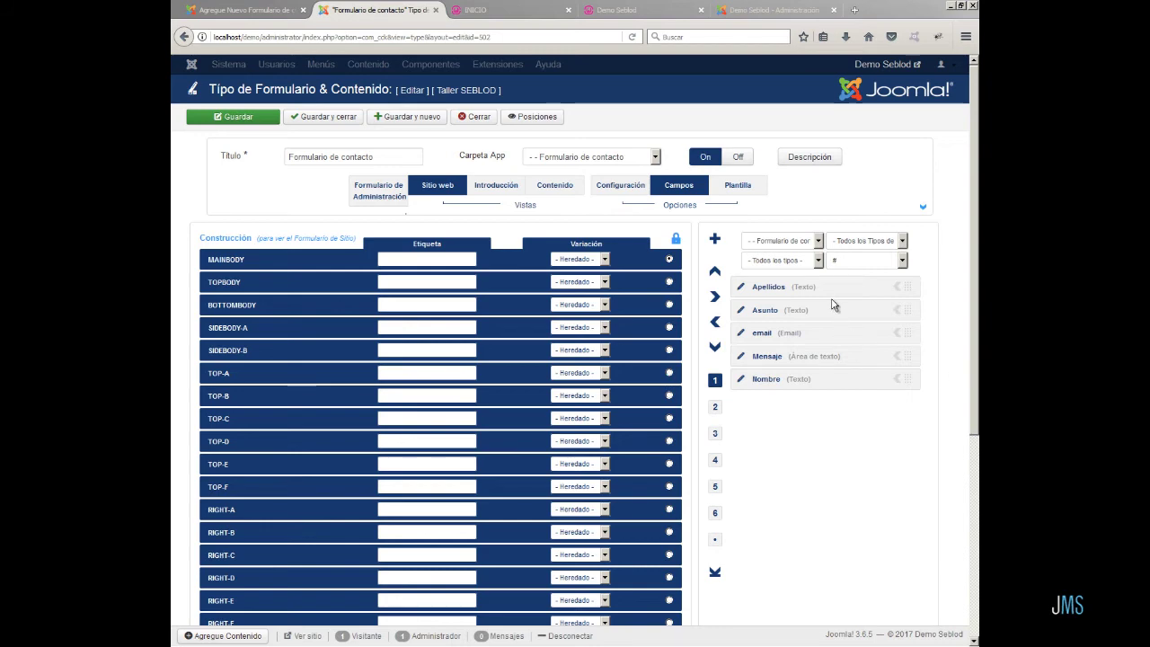
left_click(818, 243)
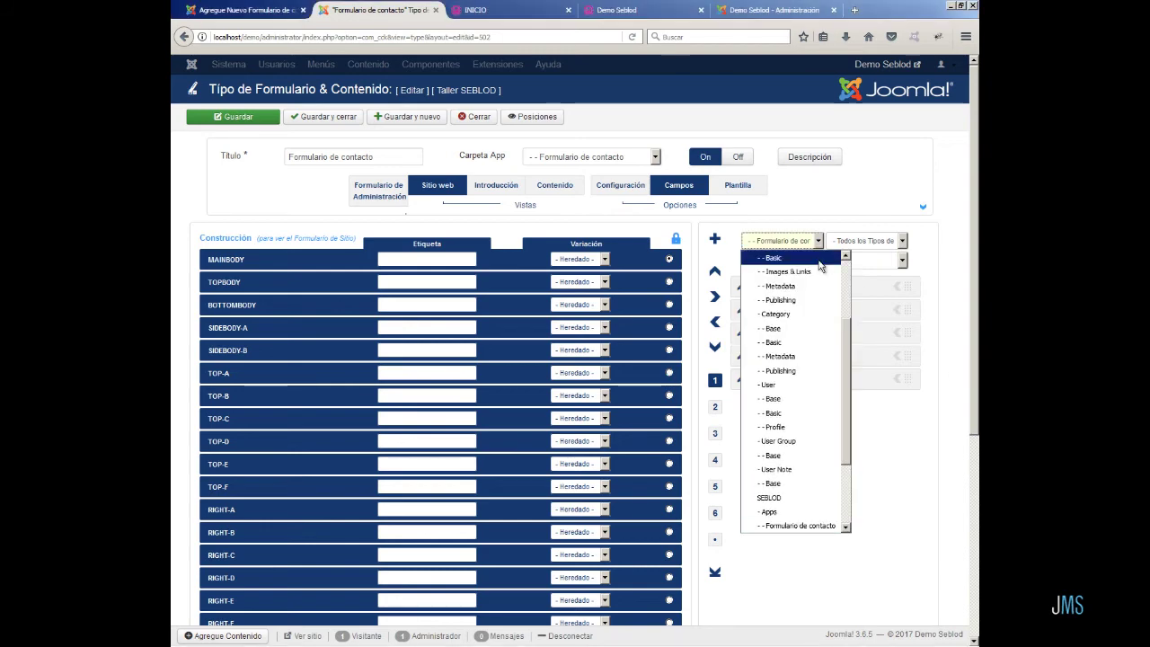
scroll(843, 273, "up", 3)
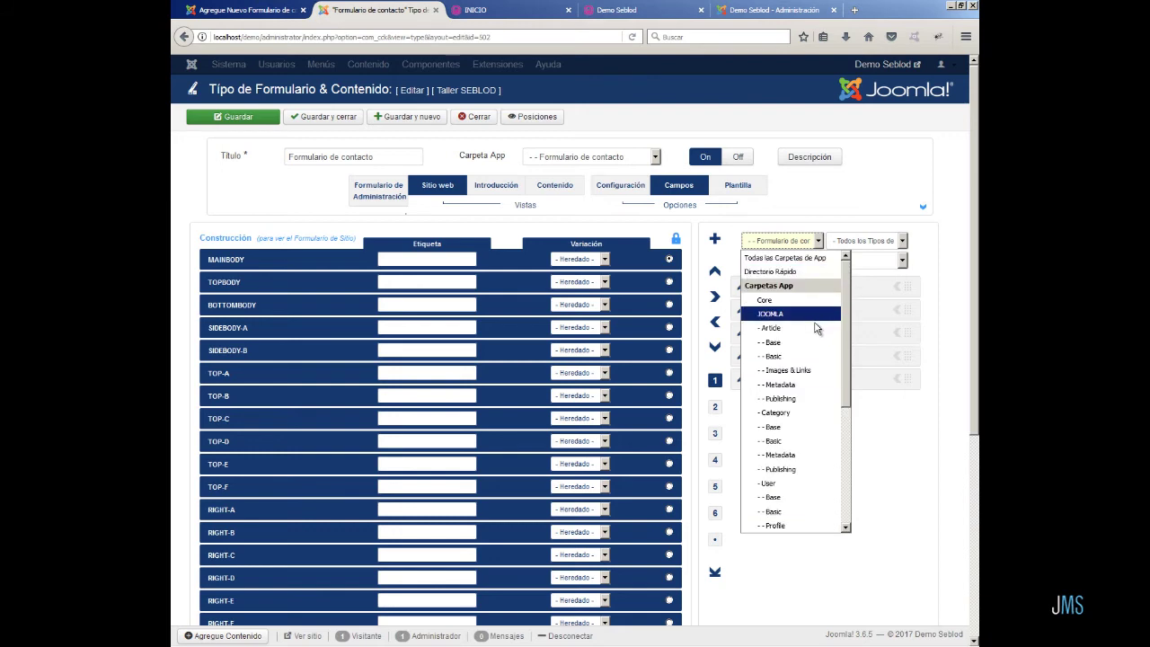
left_click(781, 328)
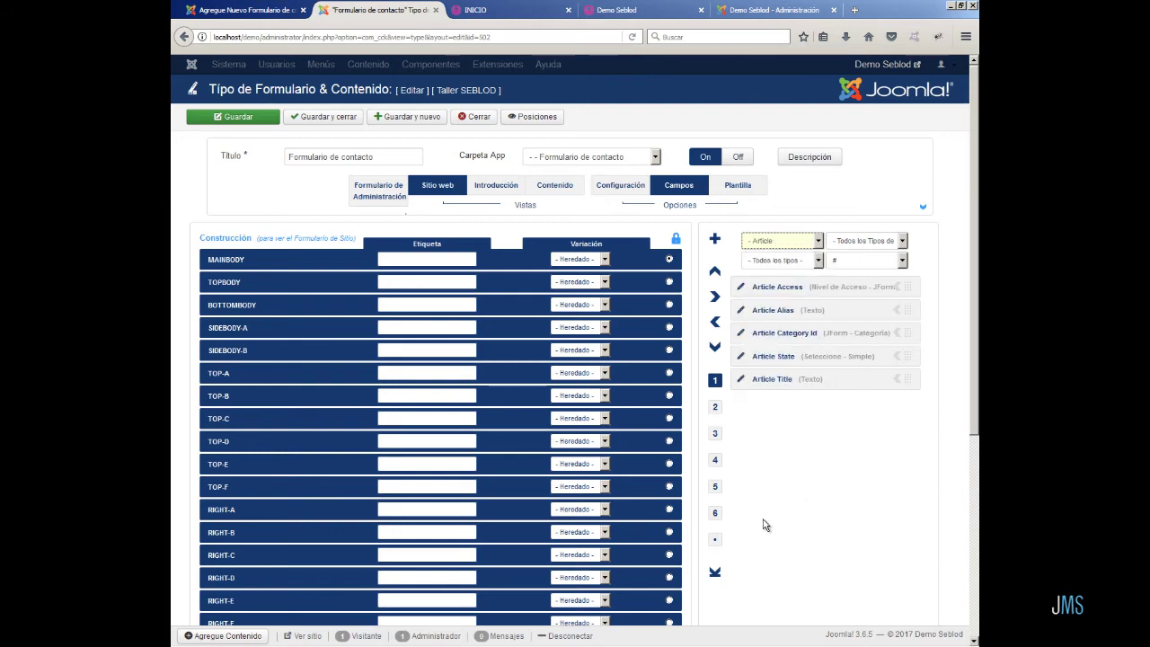
- Add Article Title, Alias, Category Id, State and Access to the site form
left_click(898, 381)
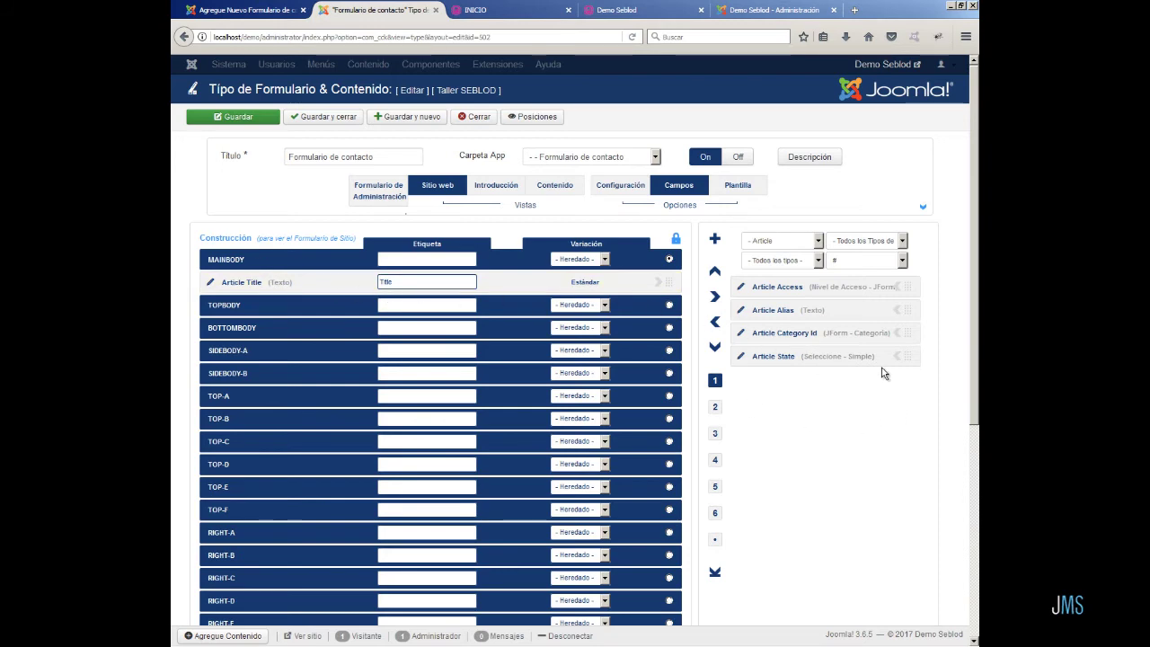
left_click(897, 310)
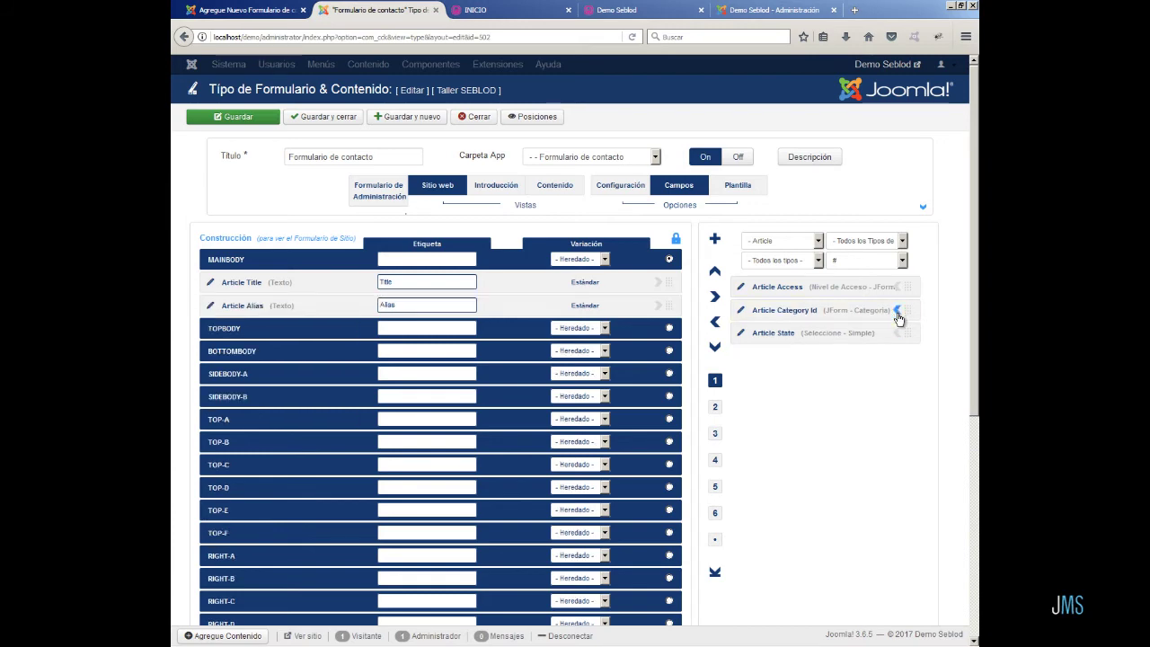
left_click(898, 311)
left_click(897, 313)
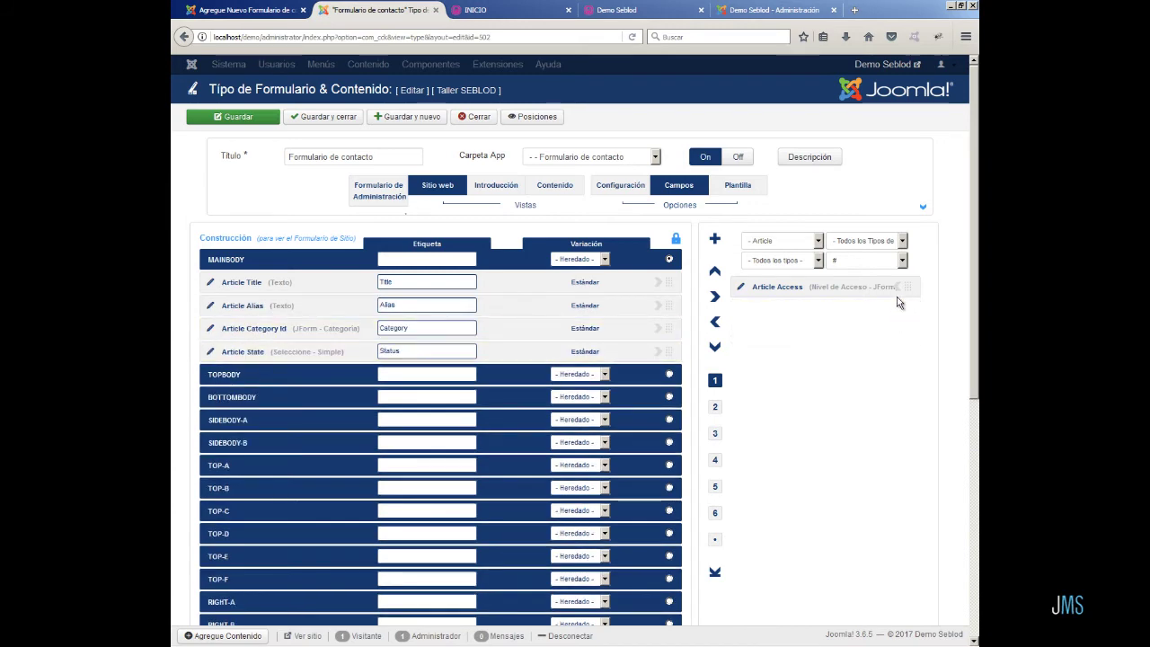
left_click(899, 287)
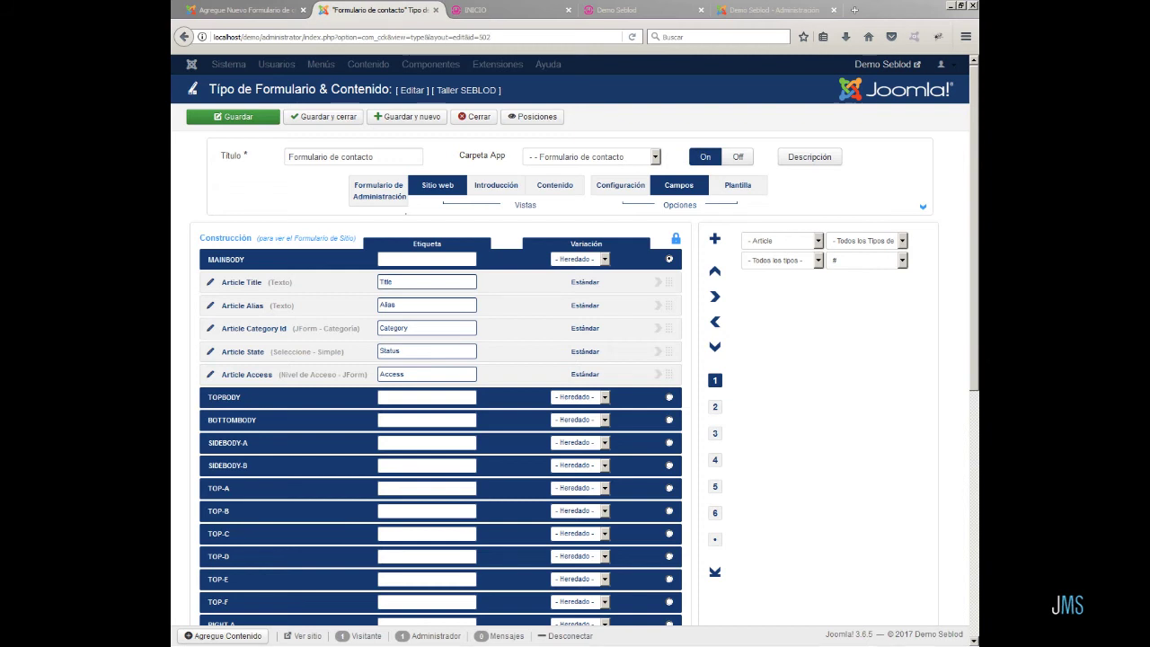
left_click(781, 241)
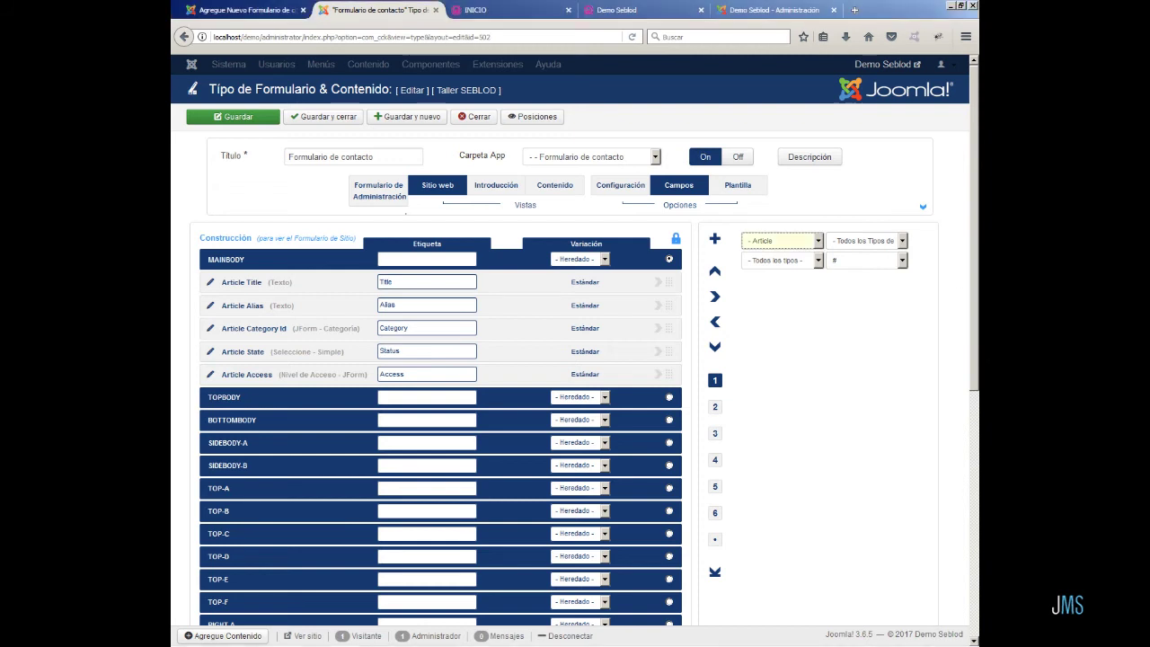
- Filter the field list to the Formulario de contacto app folder
left_click(817, 242)
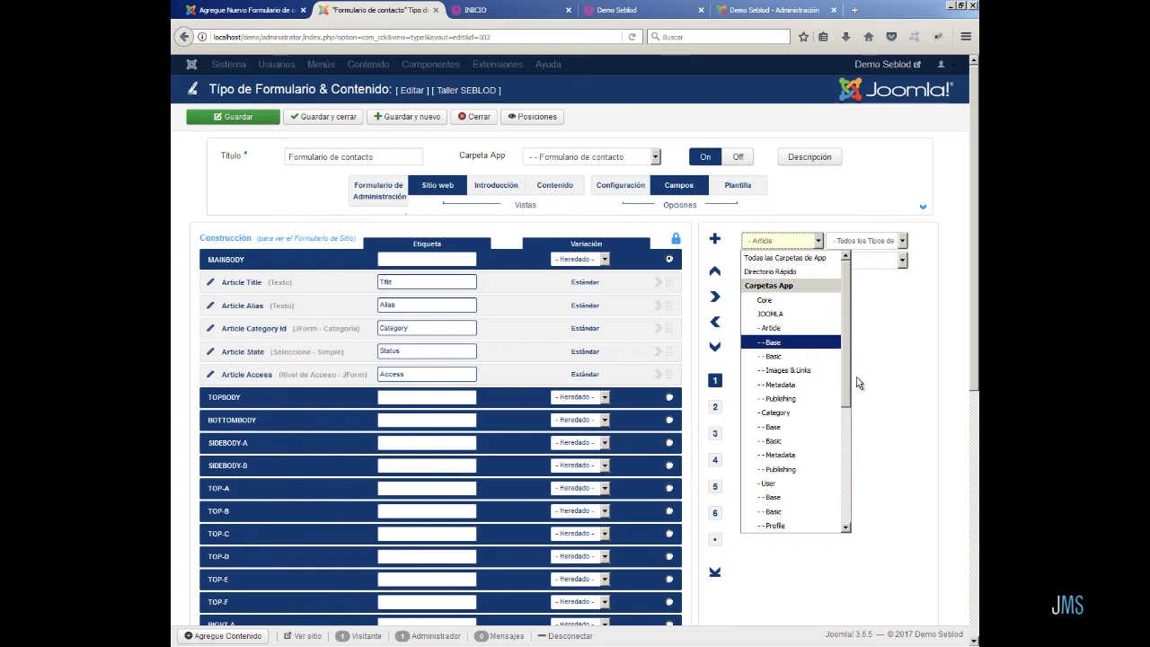
left_click_drag(845, 379, 835, 482)
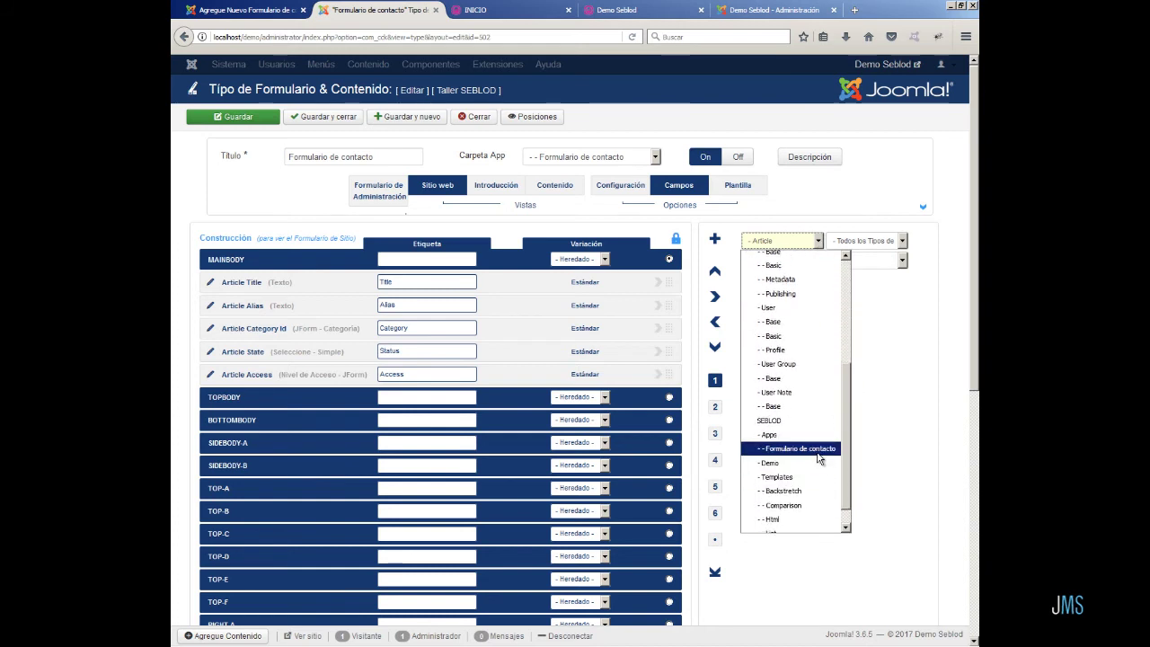
left_click(817, 452)
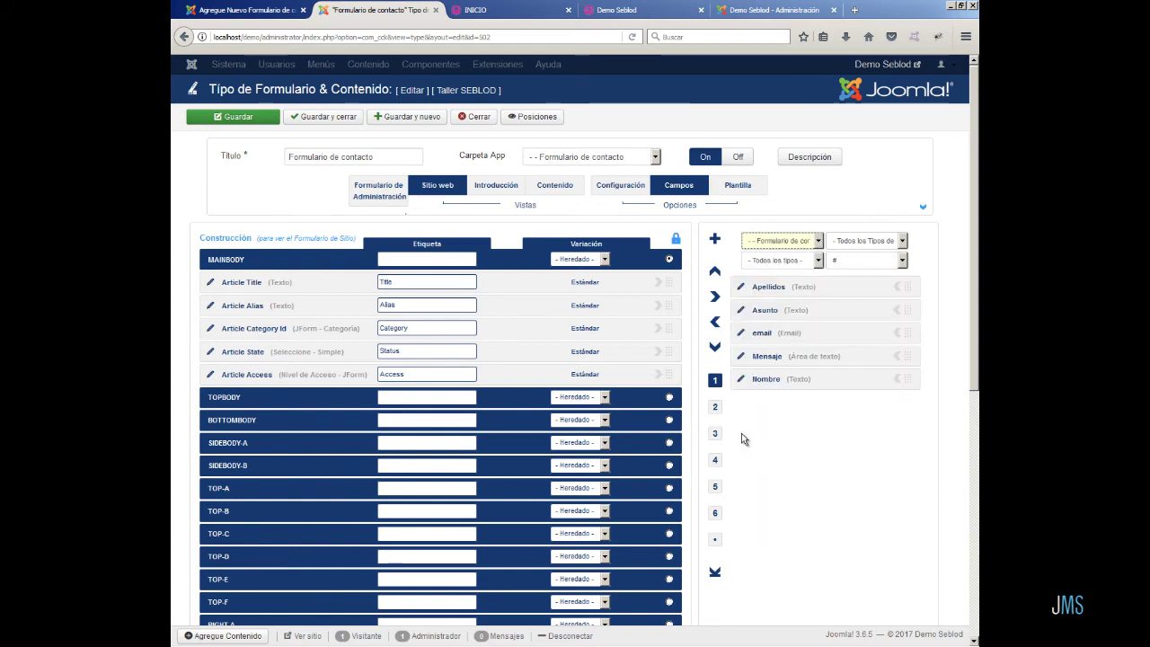
- Move Nombre, Apellidos, email, Asunto and Mensaje into Construcción in that order, then save
left_click(894, 385)
left_click(896, 380)
left_click(898, 287)
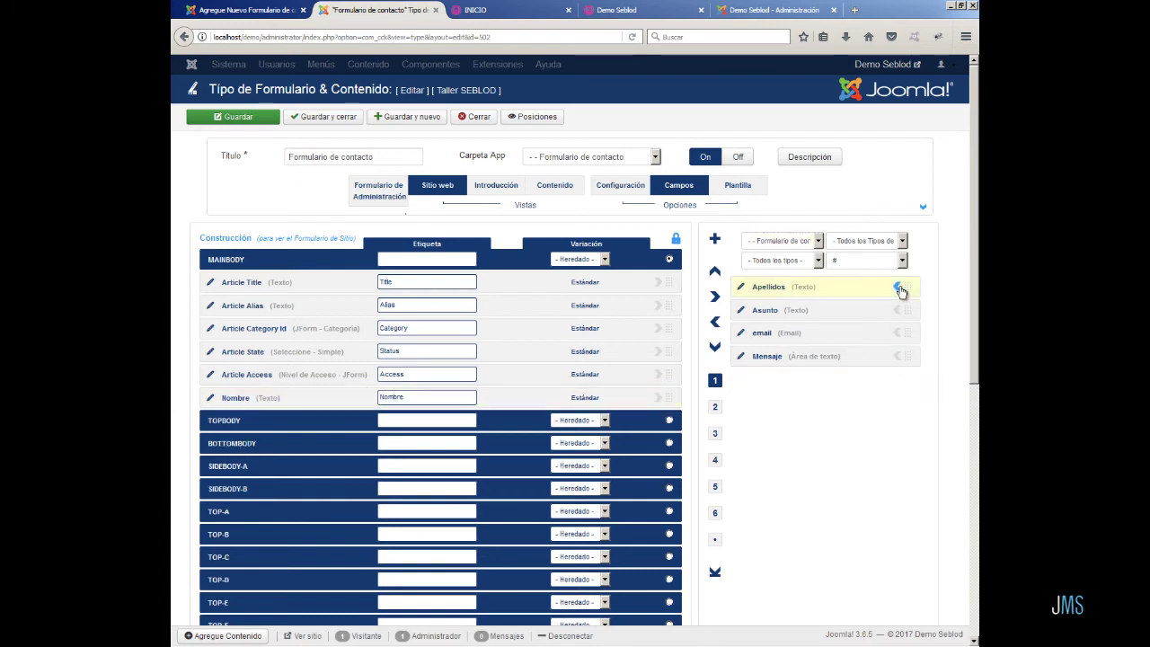
left_click(898, 288)
left_click(895, 311)
left_click(896, 311)
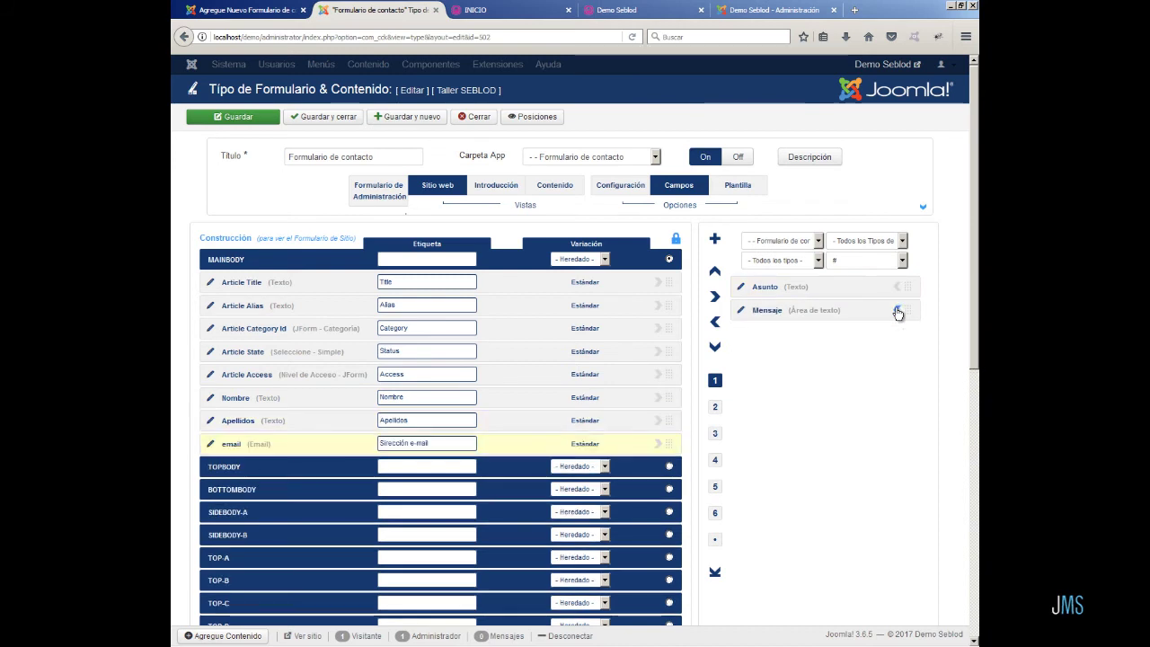
left_click(898, 287)
left_click(898, 287)
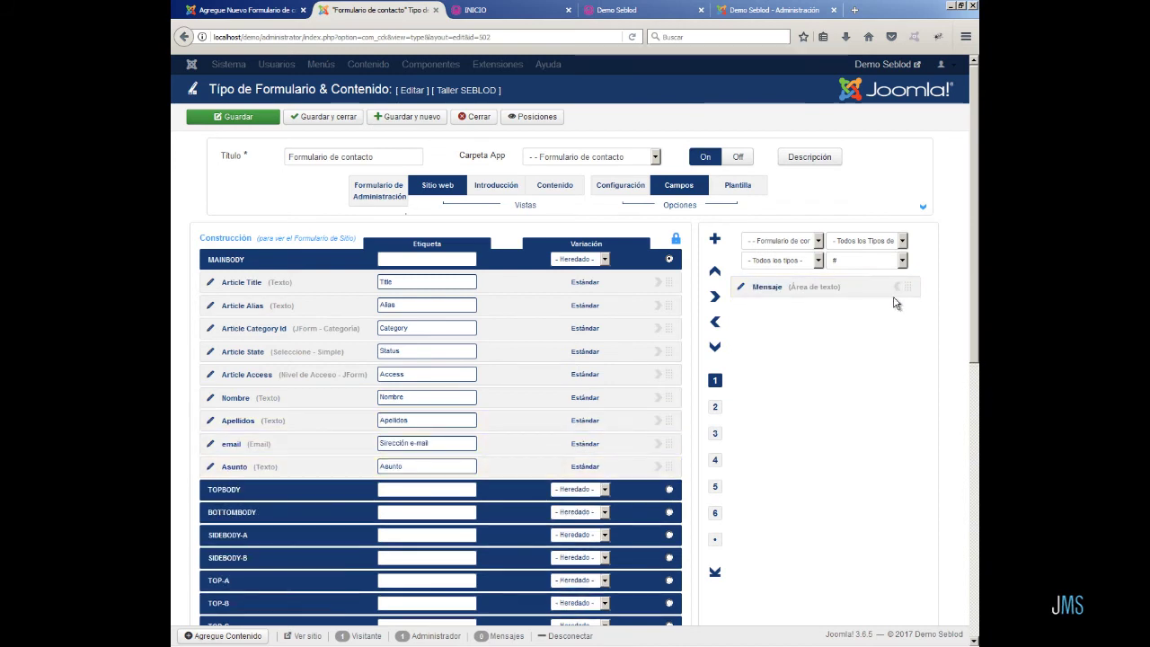
left_click(898, 287)
left_click(898, 287)
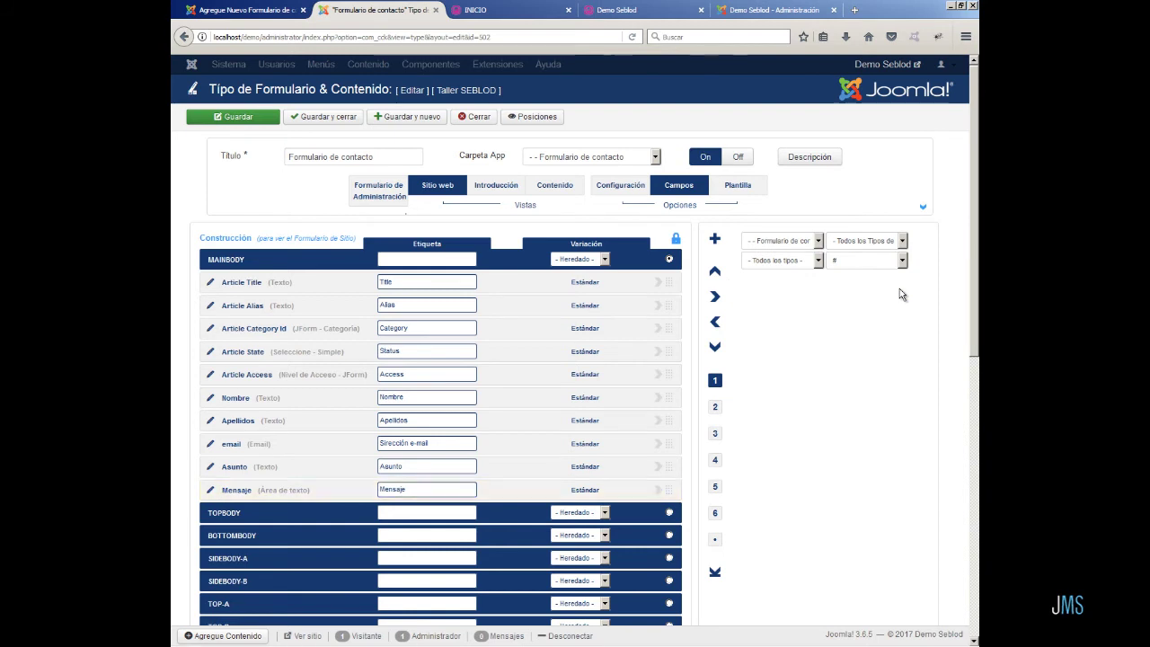
left_click(237, 119)
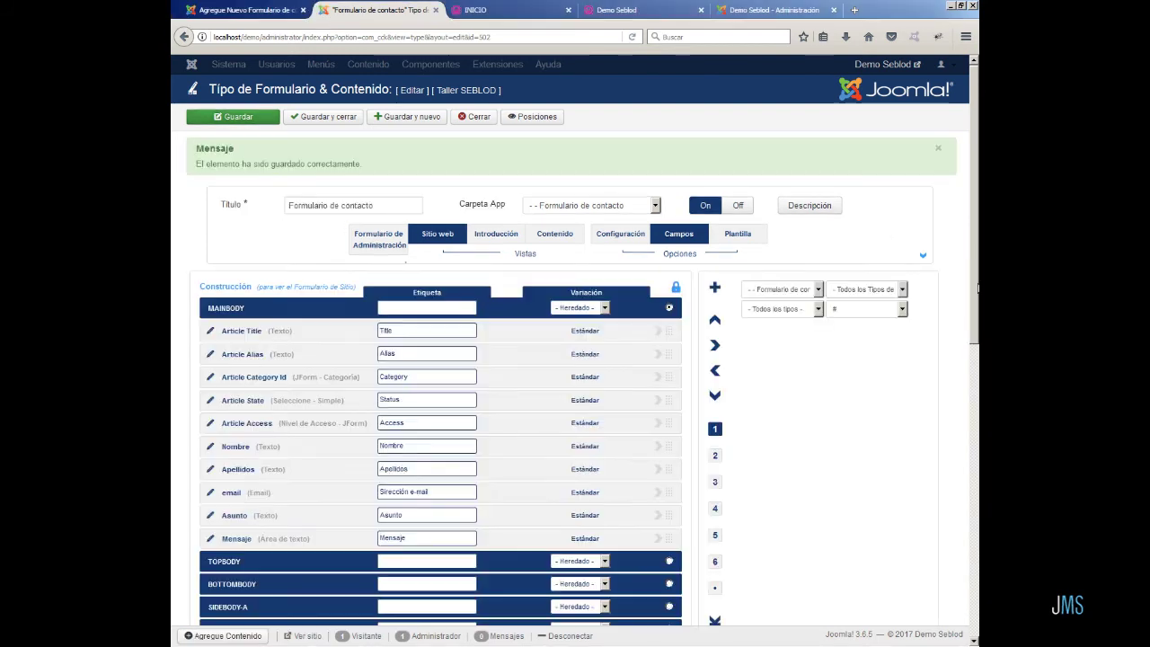
- Set Formulario de Administración to 'Sólo en la parte trasera' and save the content type
left_click(402, 250)
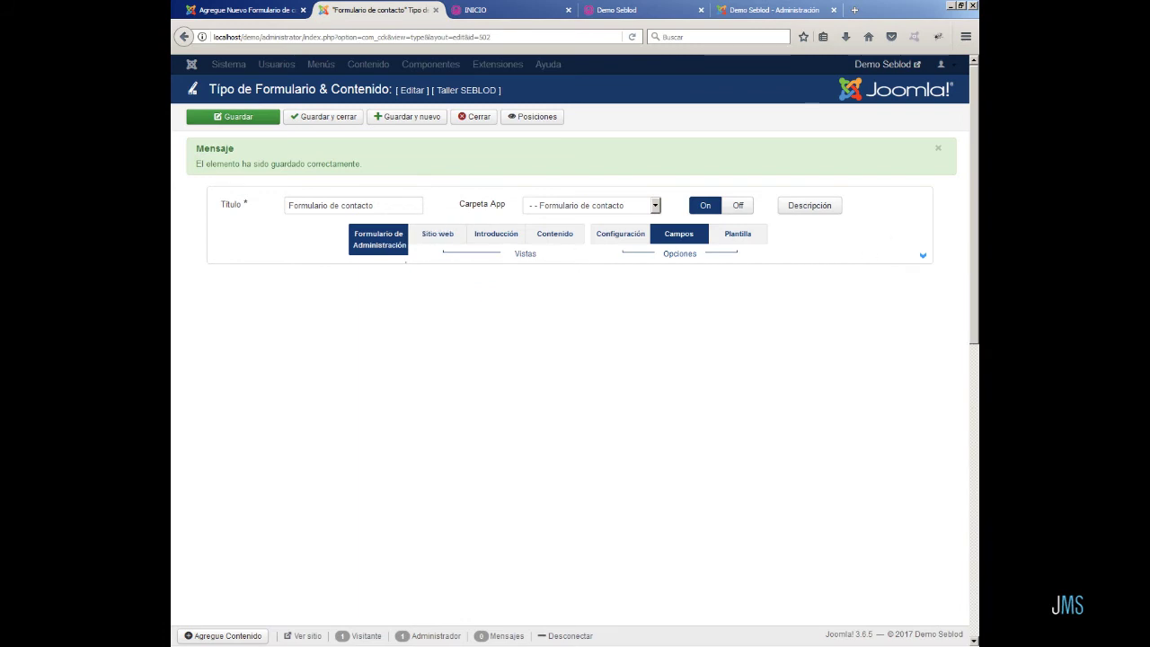
left_click(921, 257)
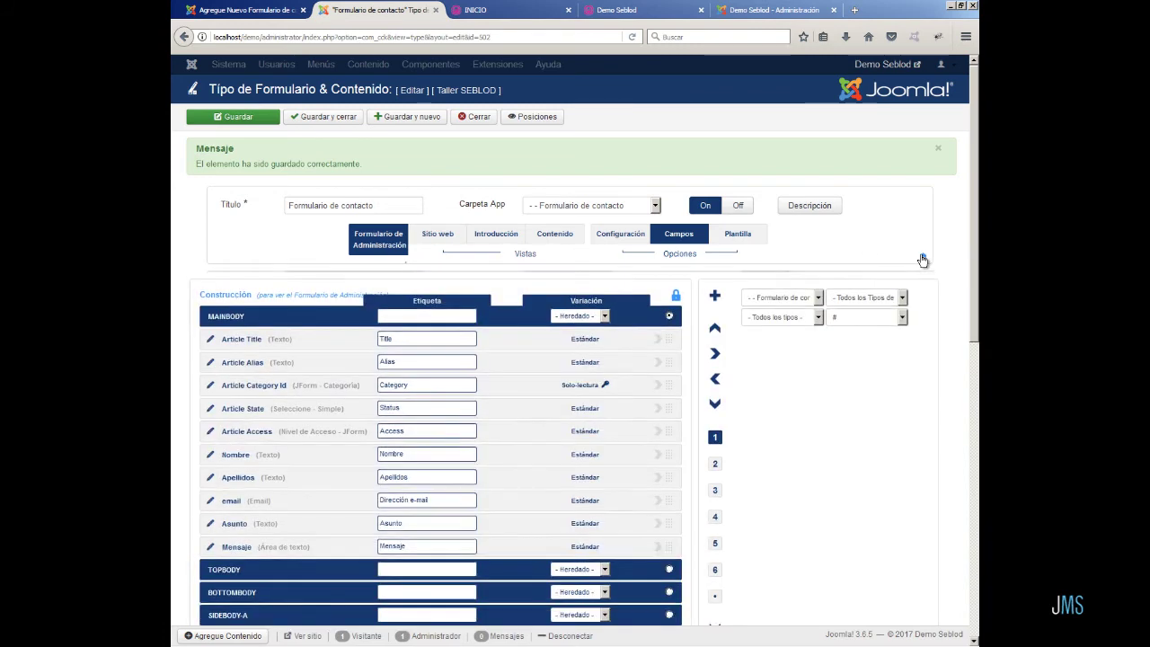
left_click(416, 322)
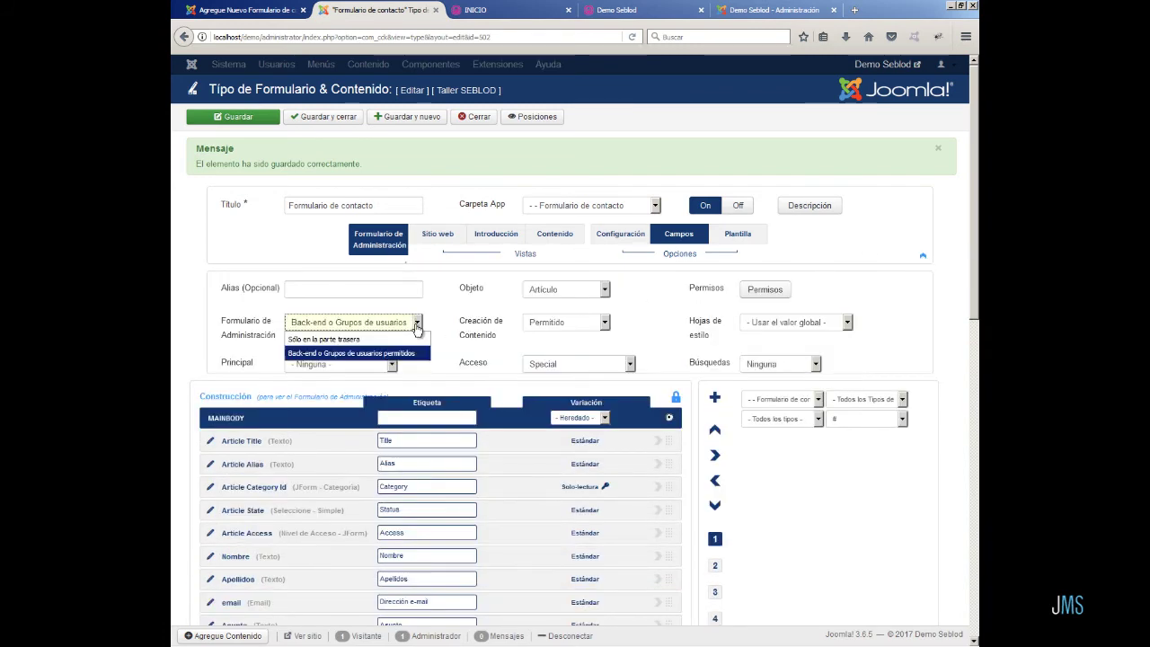
left_click(410, 339)
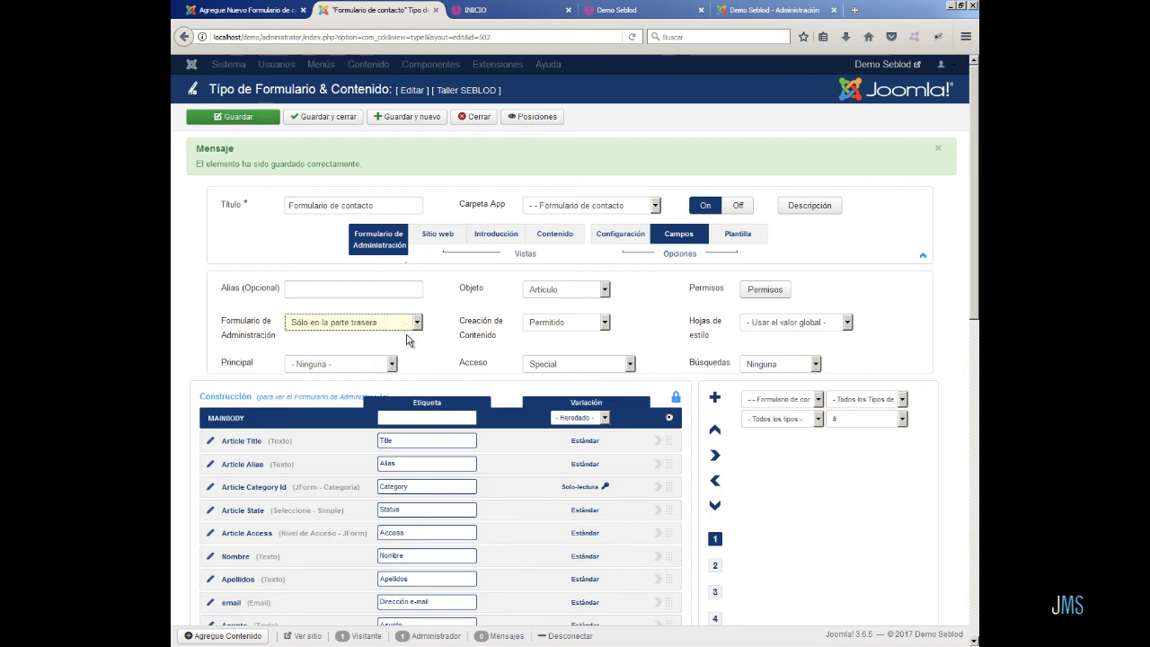
left_click(249, 121)
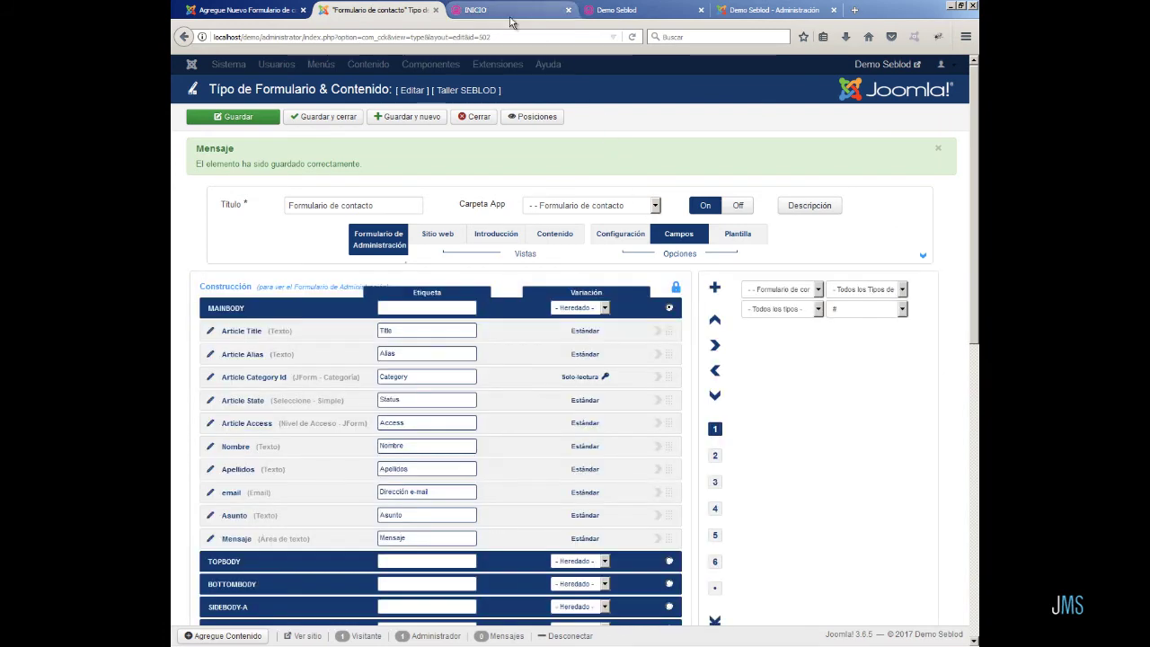
left_click(503, 10)
- Check the DEMO > Lista de formularios de contacto page, noting the 'Sirección e-mail' label
mouse_move(543, 156)
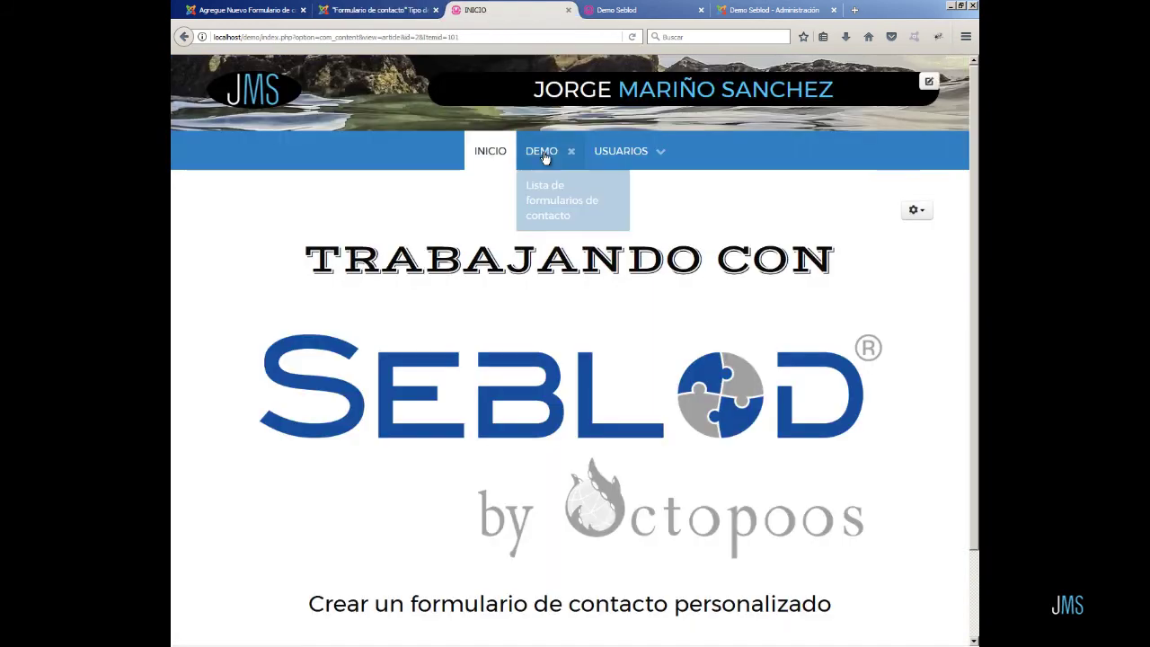
left_click(552, 205)
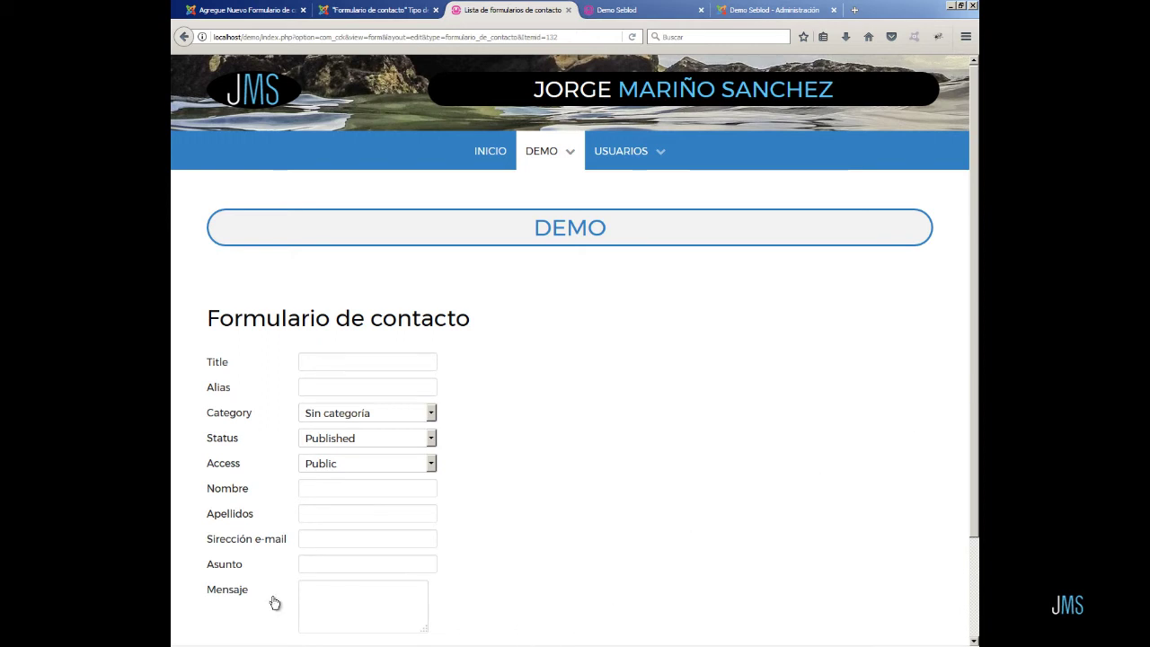
left_click(212, 550)
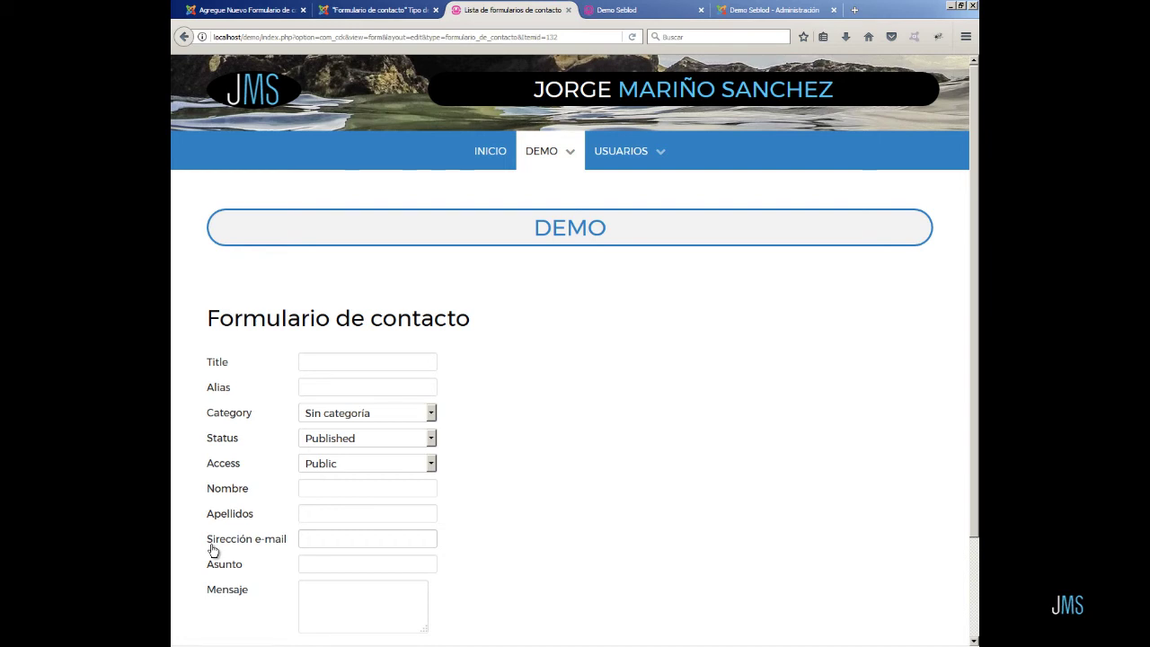
left_click(379, 9)
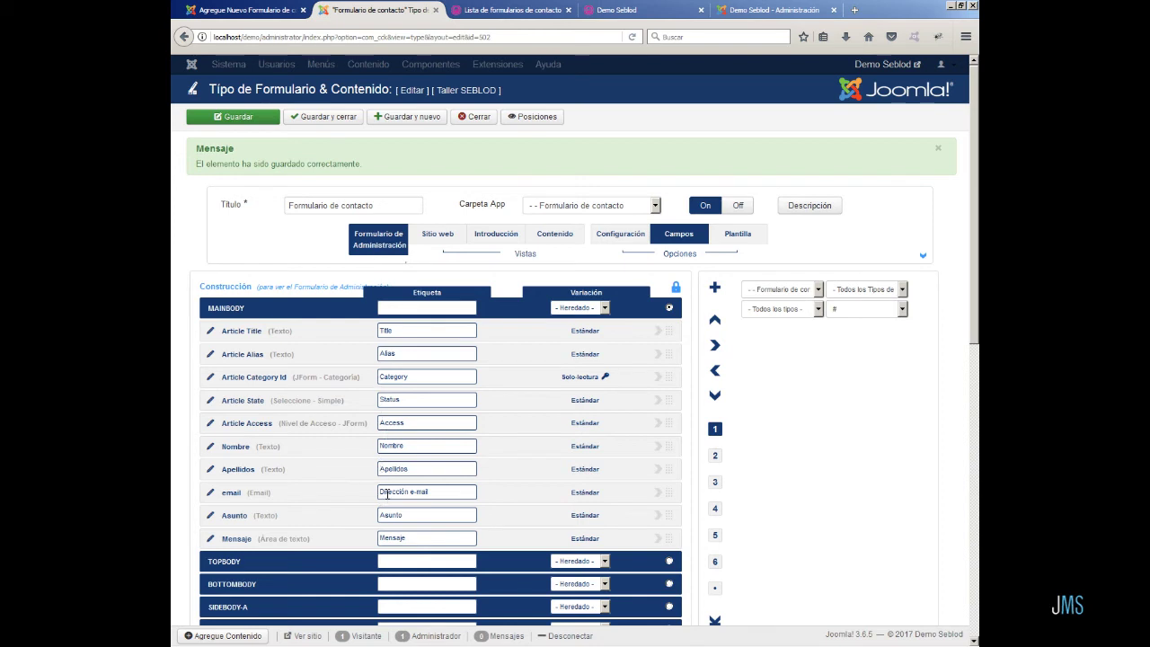
- Change the Sitio web email label to 'Dirección e-mail', save, and reload the front-end form
left_click(437, 236)
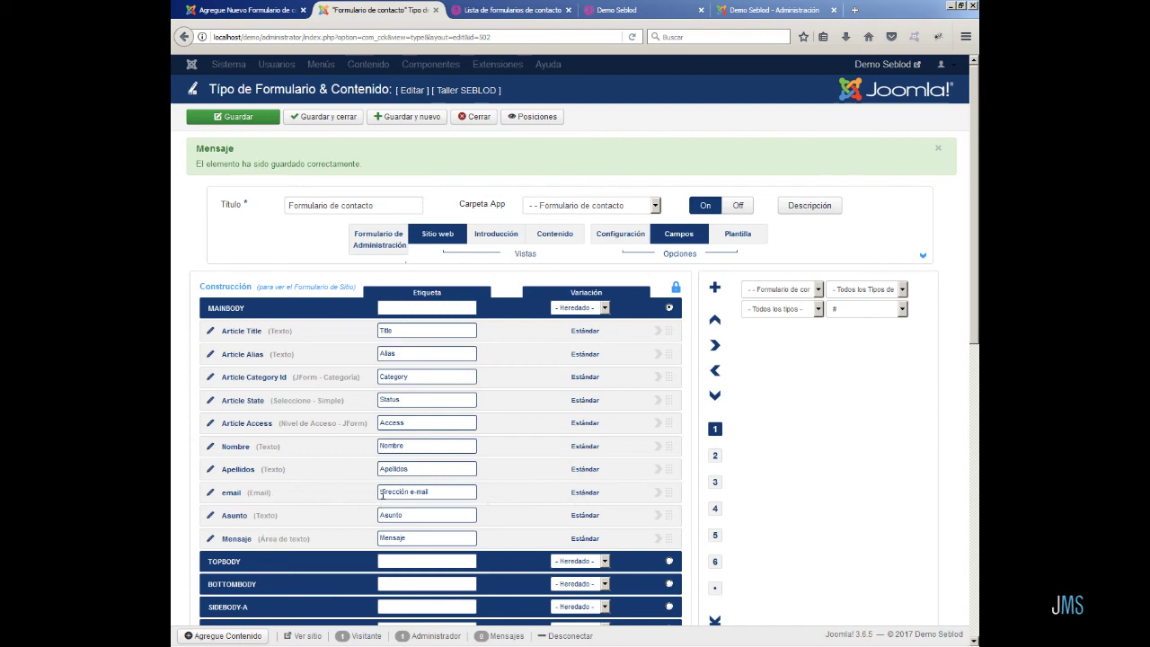
left_click(380, 492)
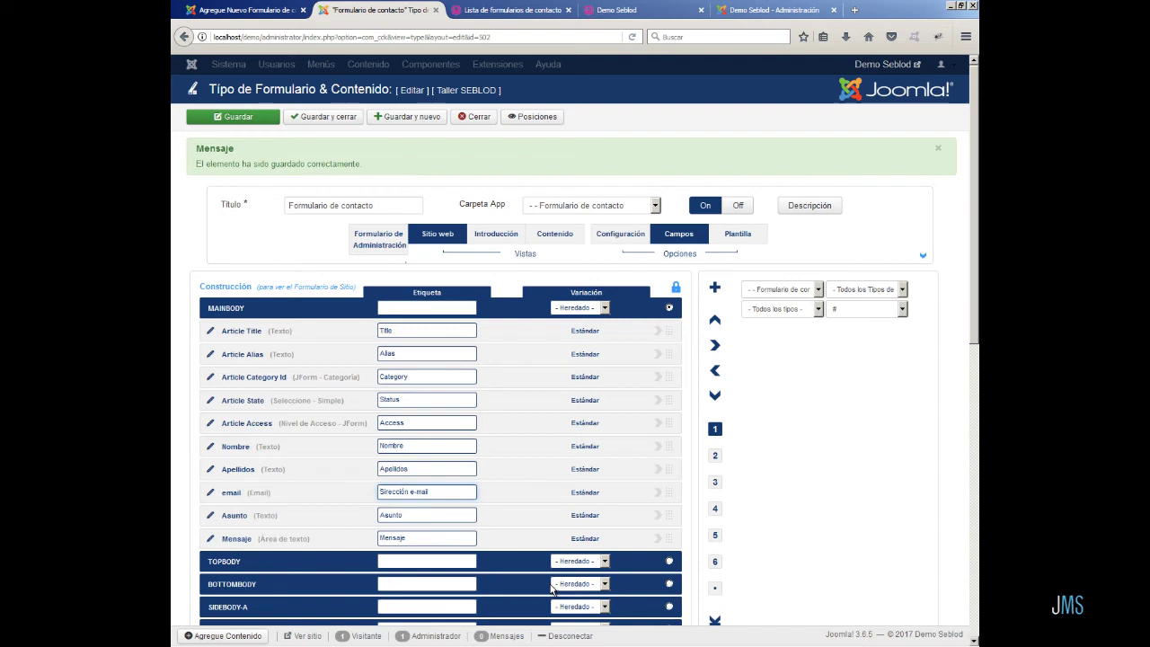
type("D")
key("BackSpace")
type("D")
key("Delete")
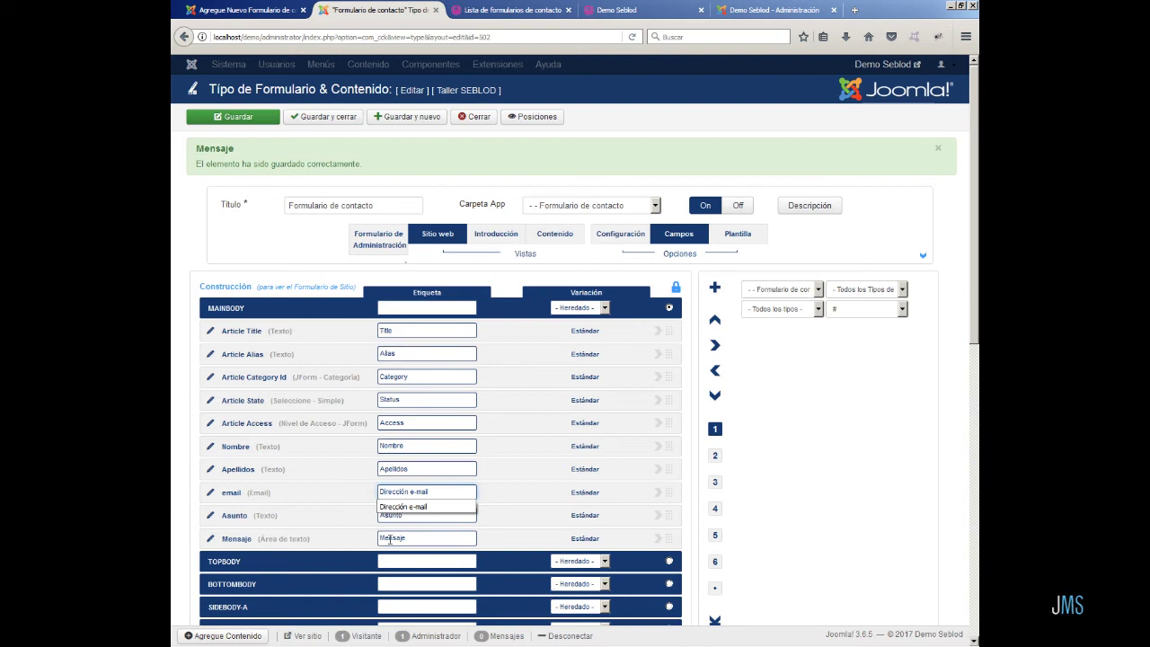
left_click(405, 507)
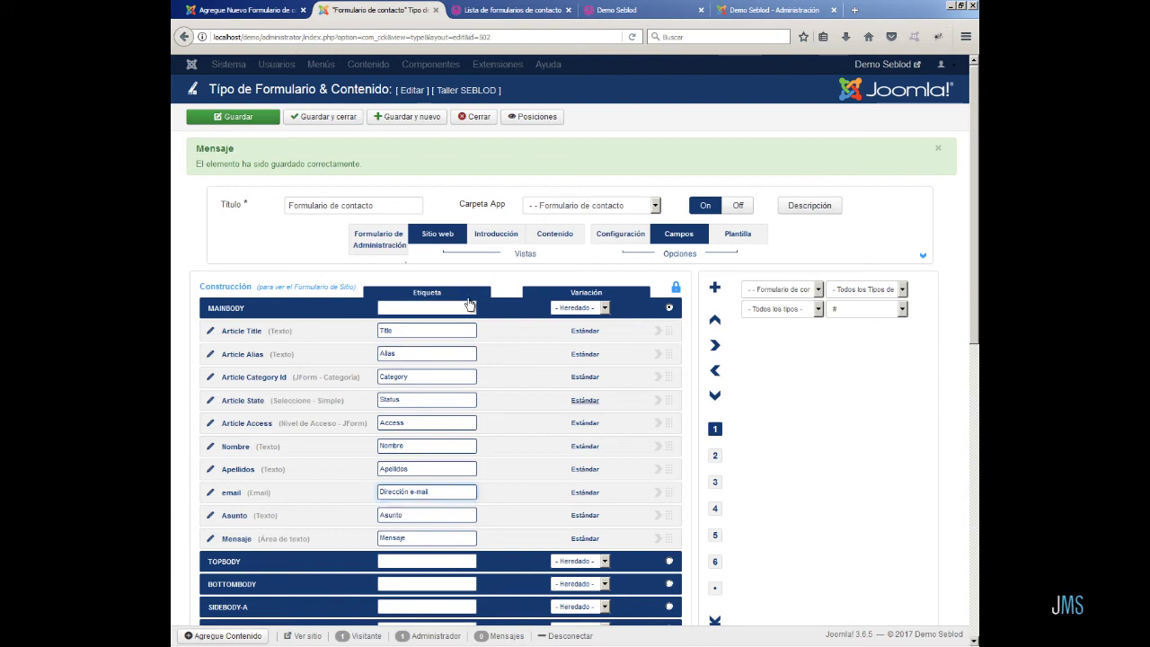
left_click(252, 125)
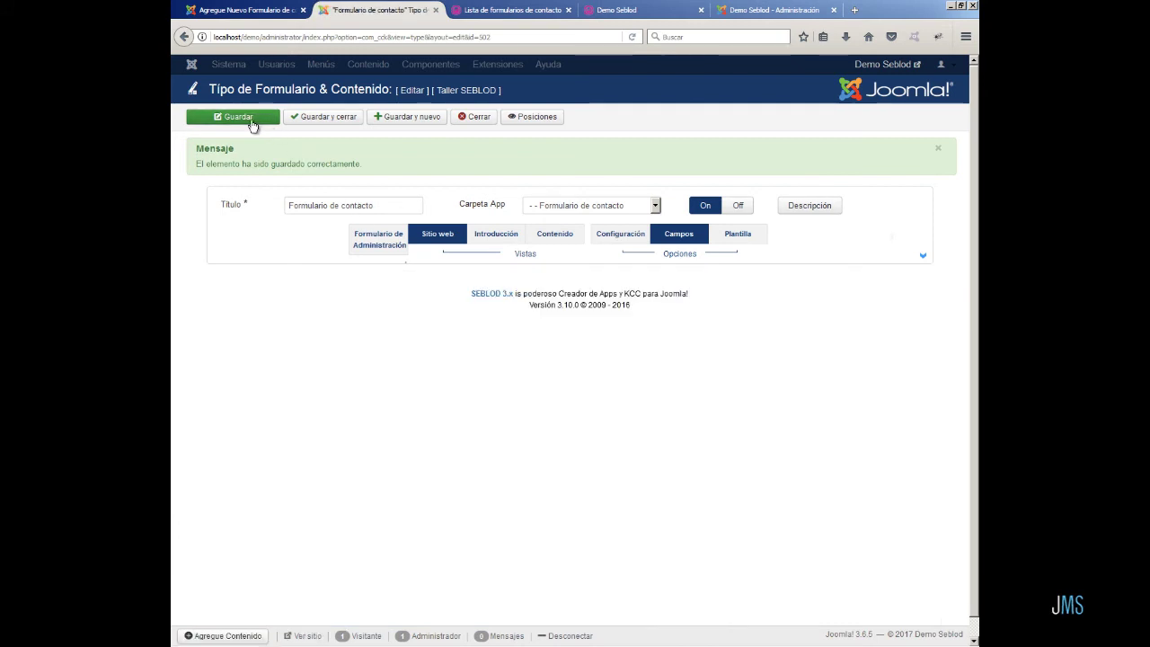
left_click(490, 8)
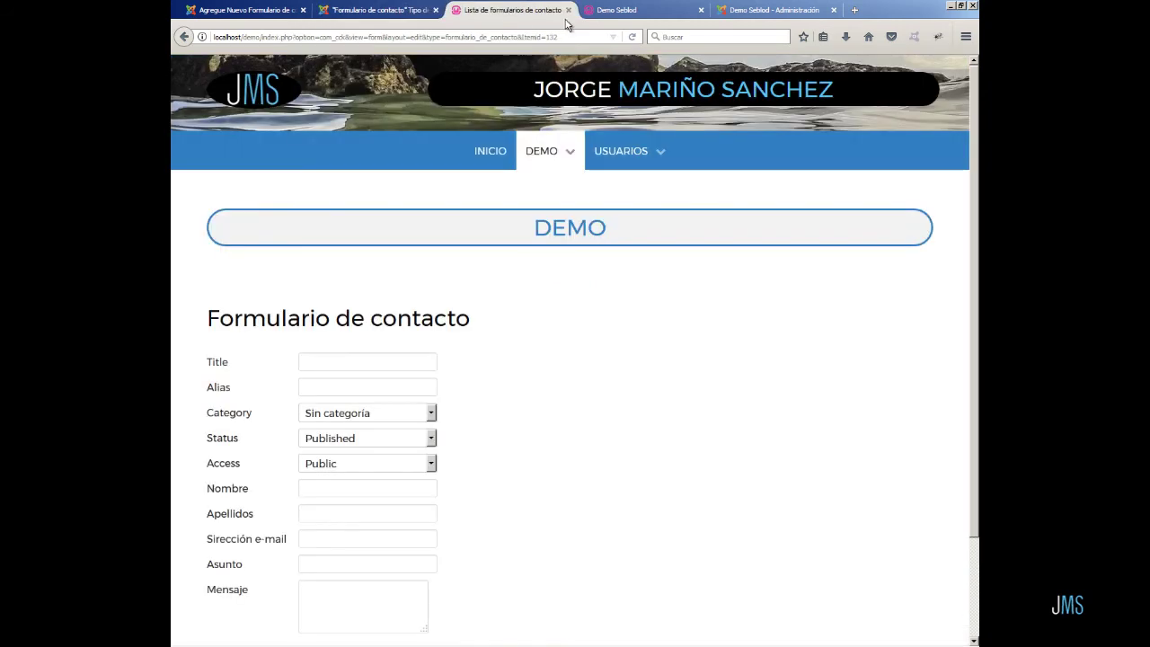
left_click(632, 37)
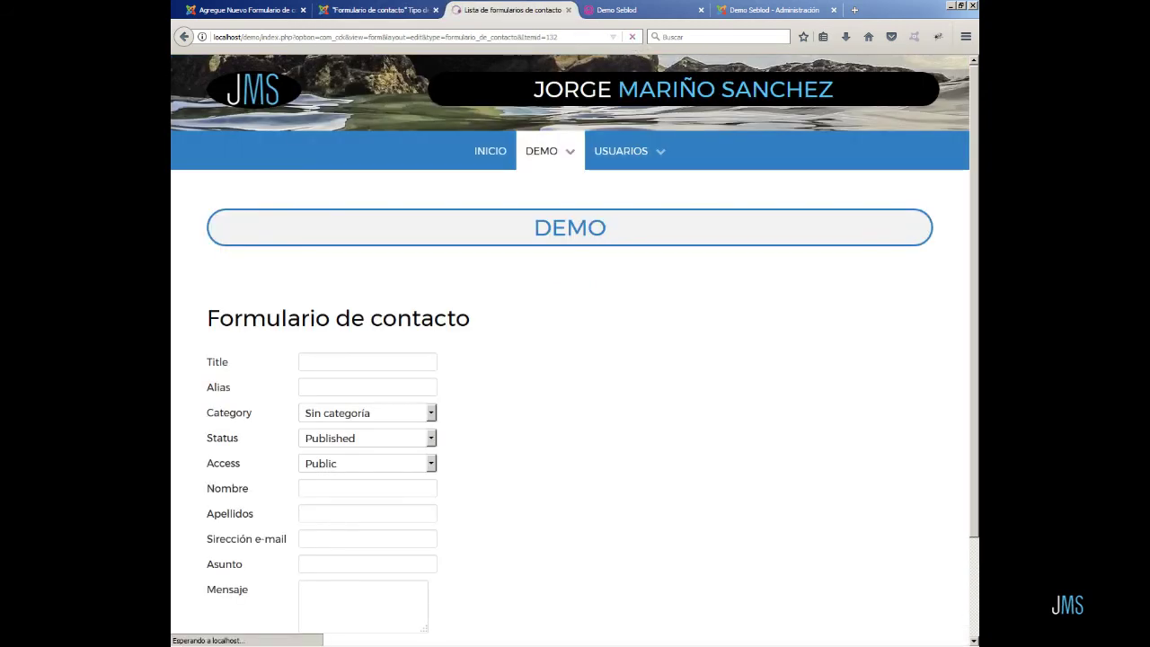
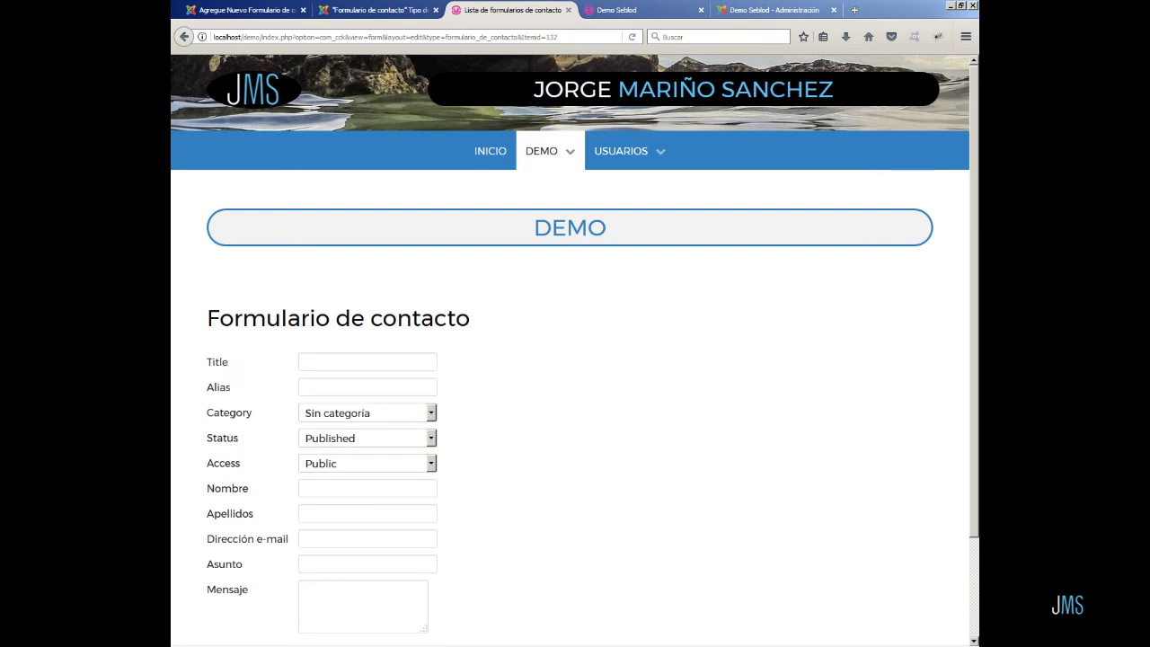
- In the form's access view, restrict Article Title and Article Alias to Special access
left_click(377, 9)
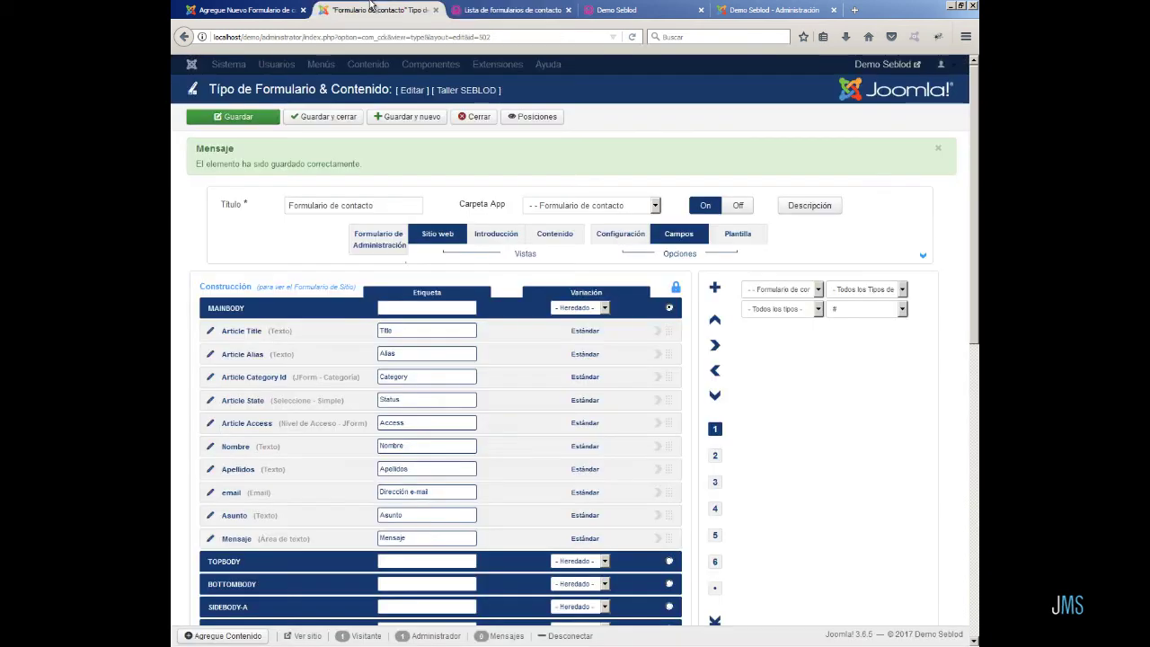
left_click(715, 459)
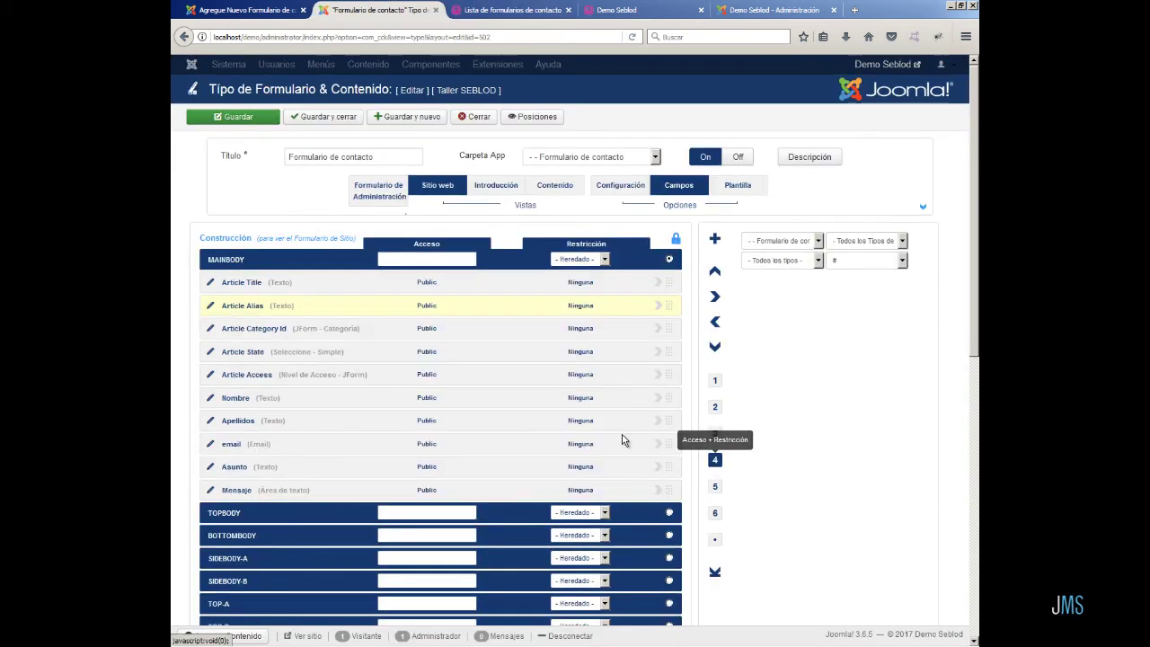
left_click(433, 284)
left_click(432, 284)
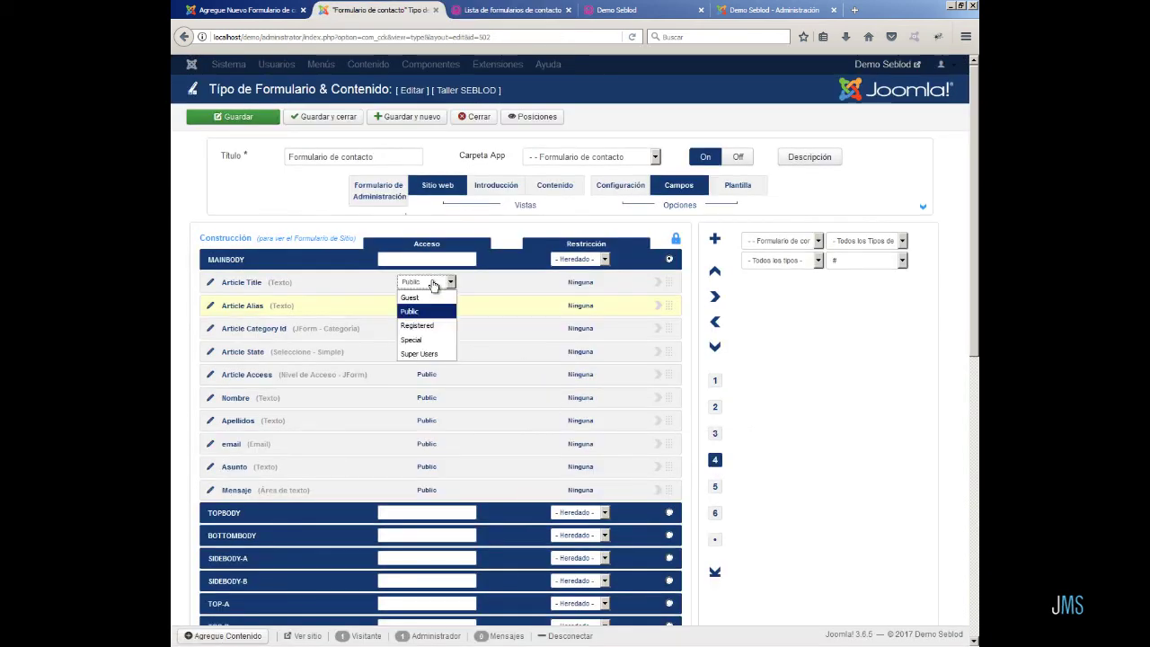
left_click(414, 339)
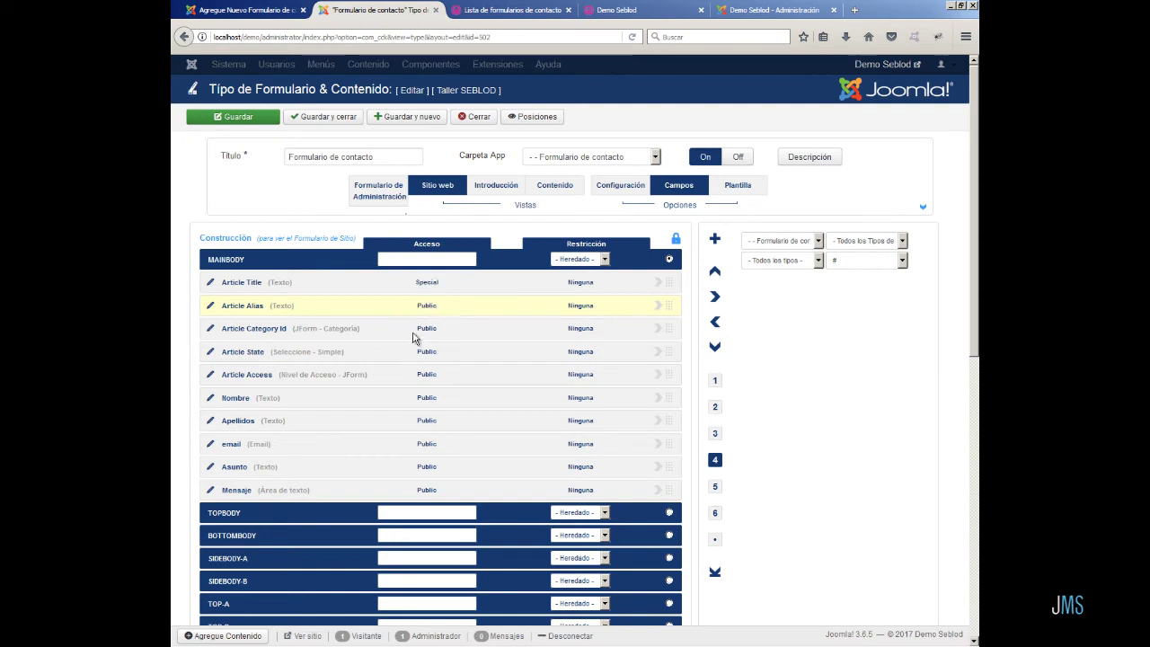
left_click(427, 306)
left_click(428, 308)
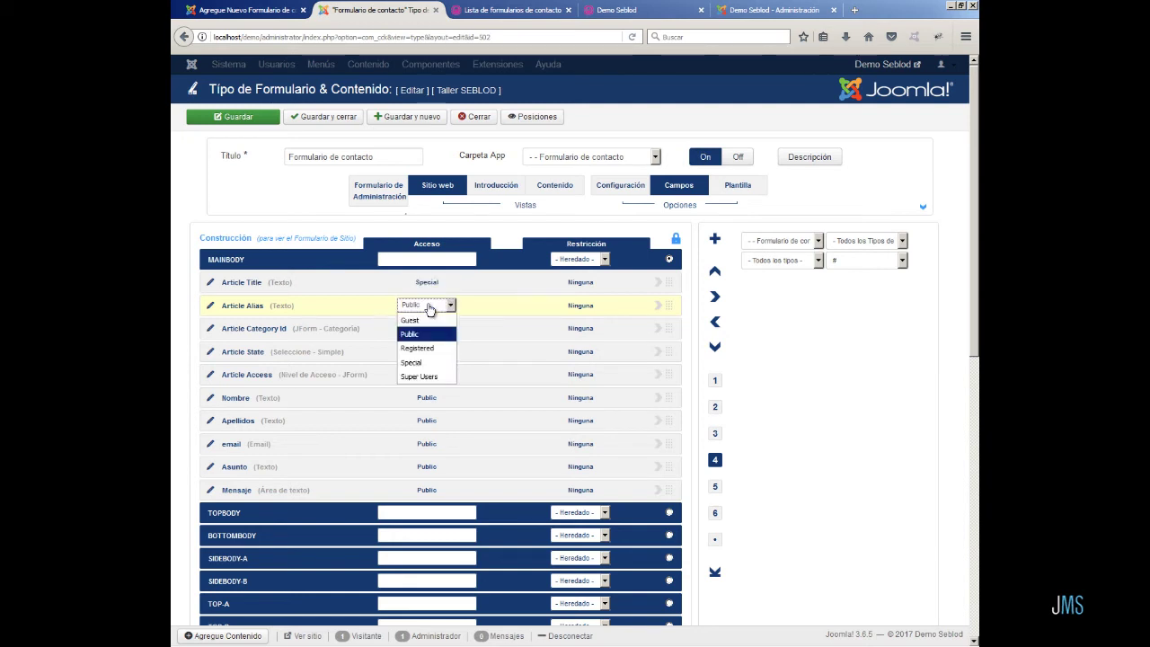
left_click(422, 362)
- Restrict Article State and Article Access to Special, save, and bring up the form's permissions
left_click(428, 353)
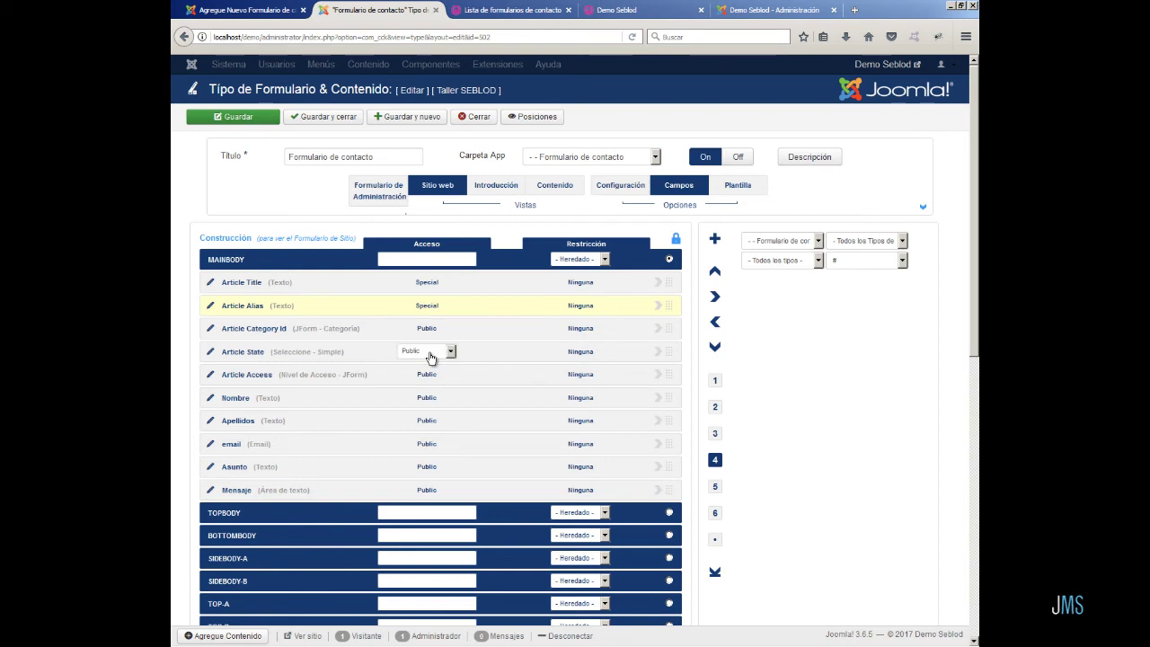
left_click(430, 355)
left_click(428, 406)
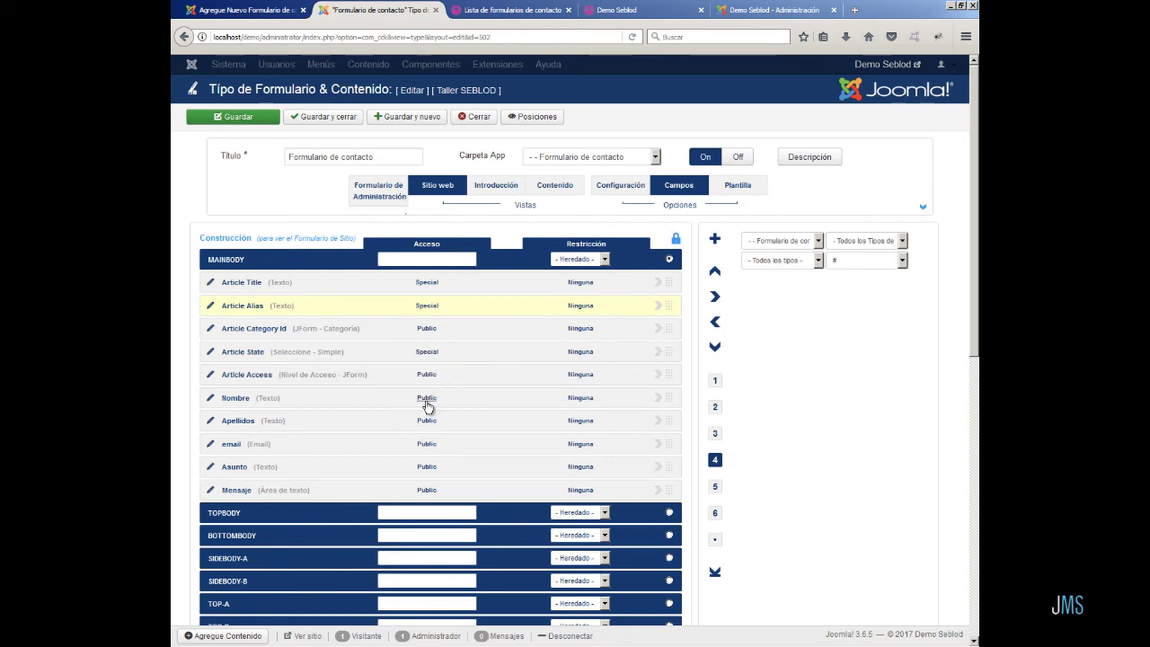
left_click(428, 376)
left_click(428, 376)
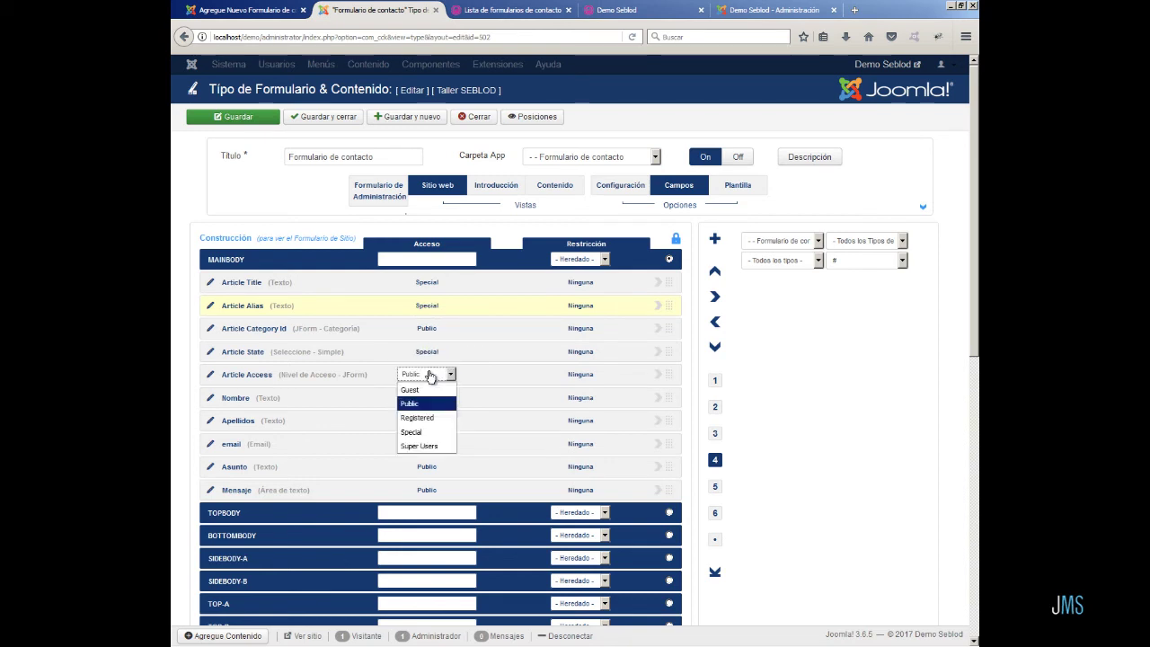
left_click(430, 432)
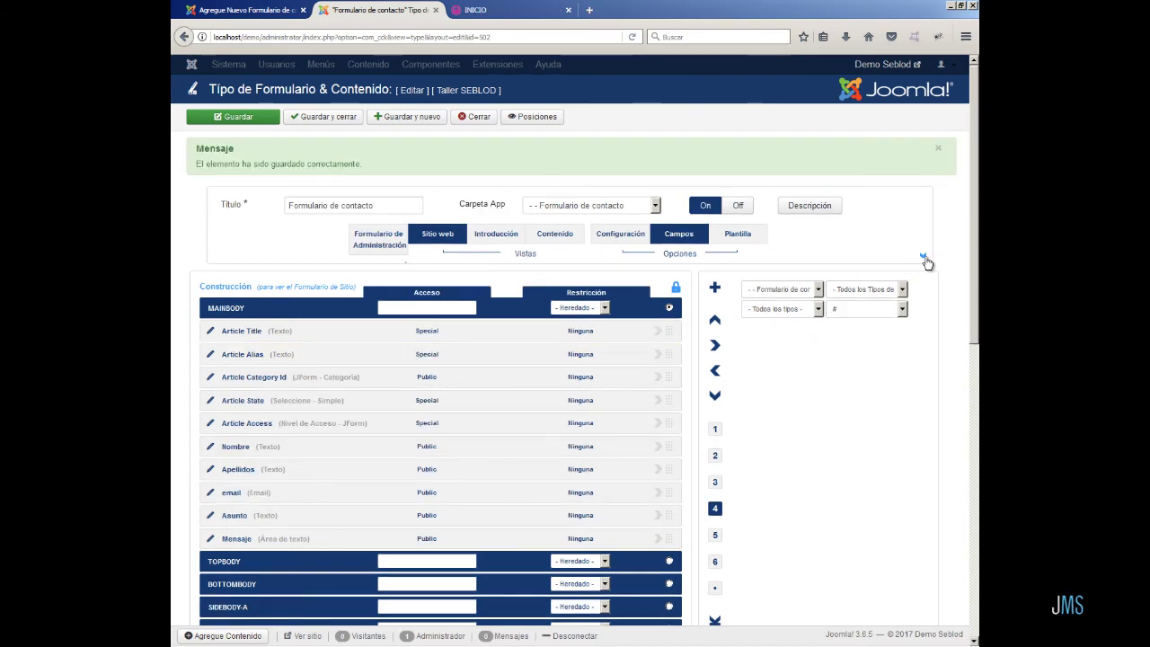
left_click(922, 256)
left_click(766, 289)
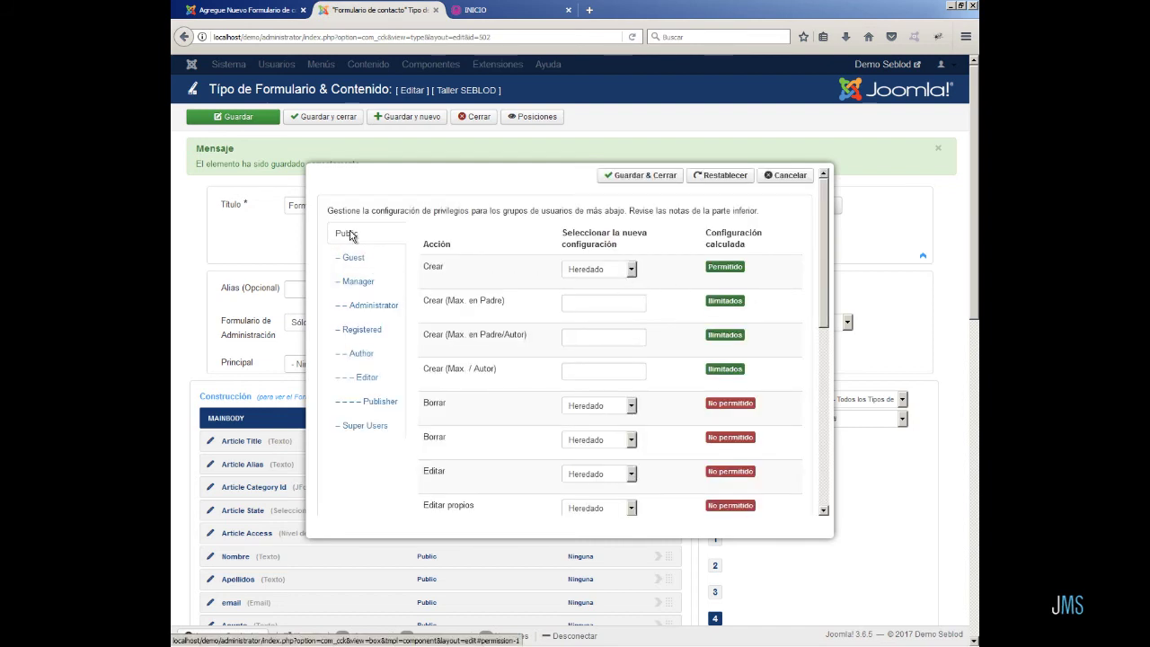
- Set Public 'Crear' to Permitido, then save and close the contact form type
left_click(632, 271)
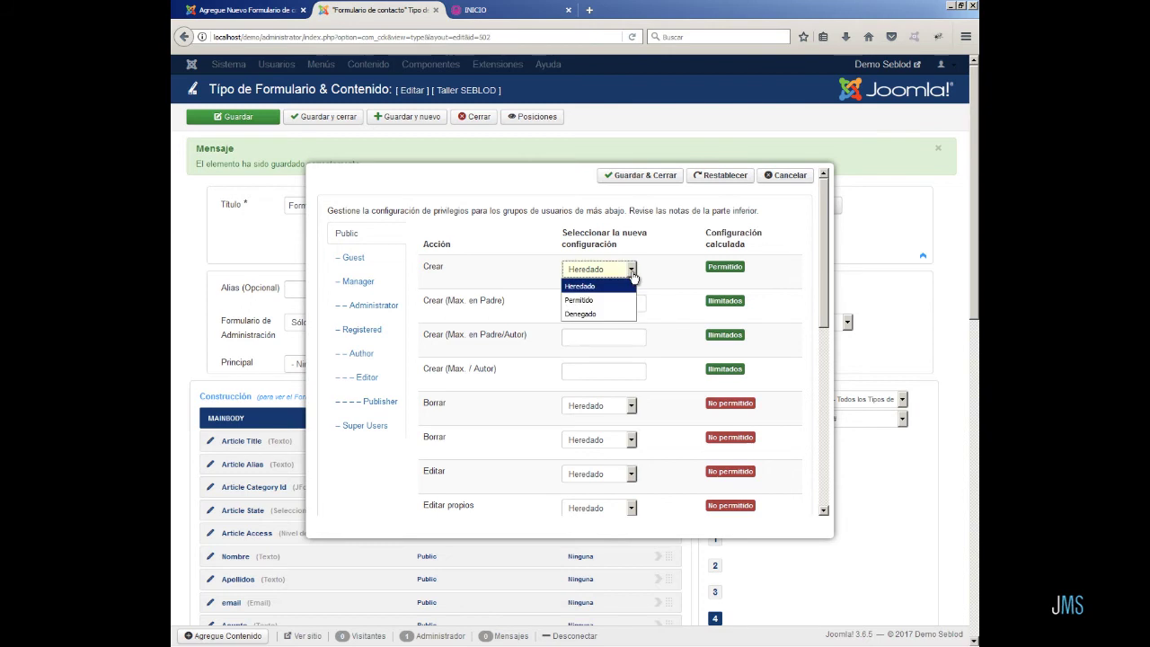
left_click(630, 309)
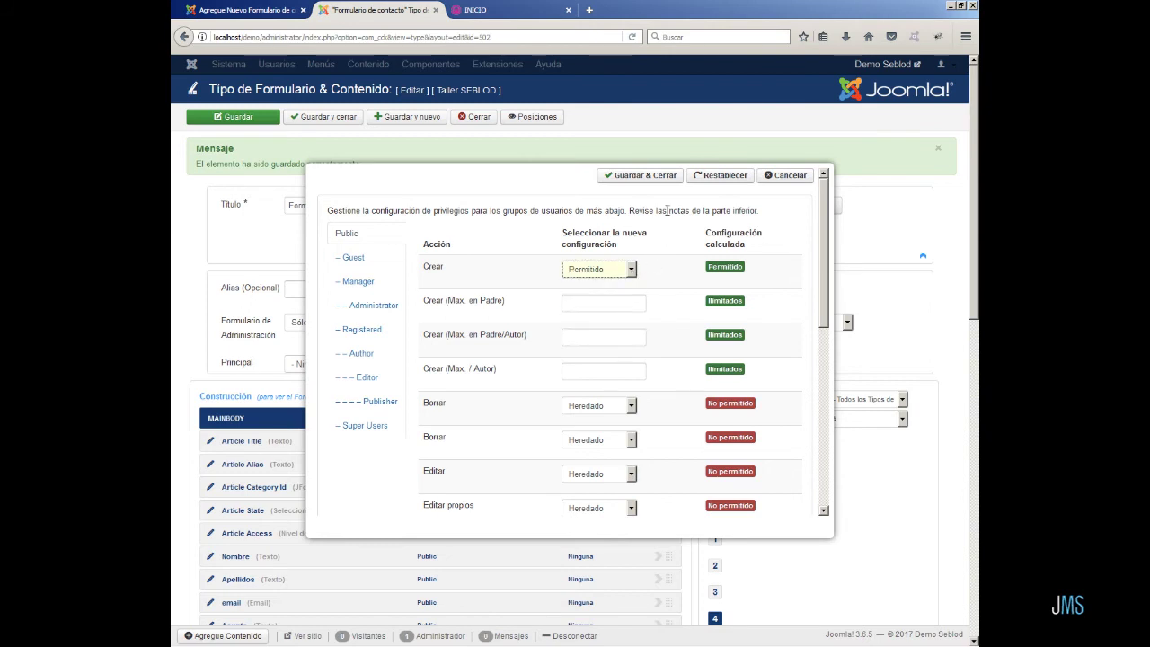
left_click(665, 178)
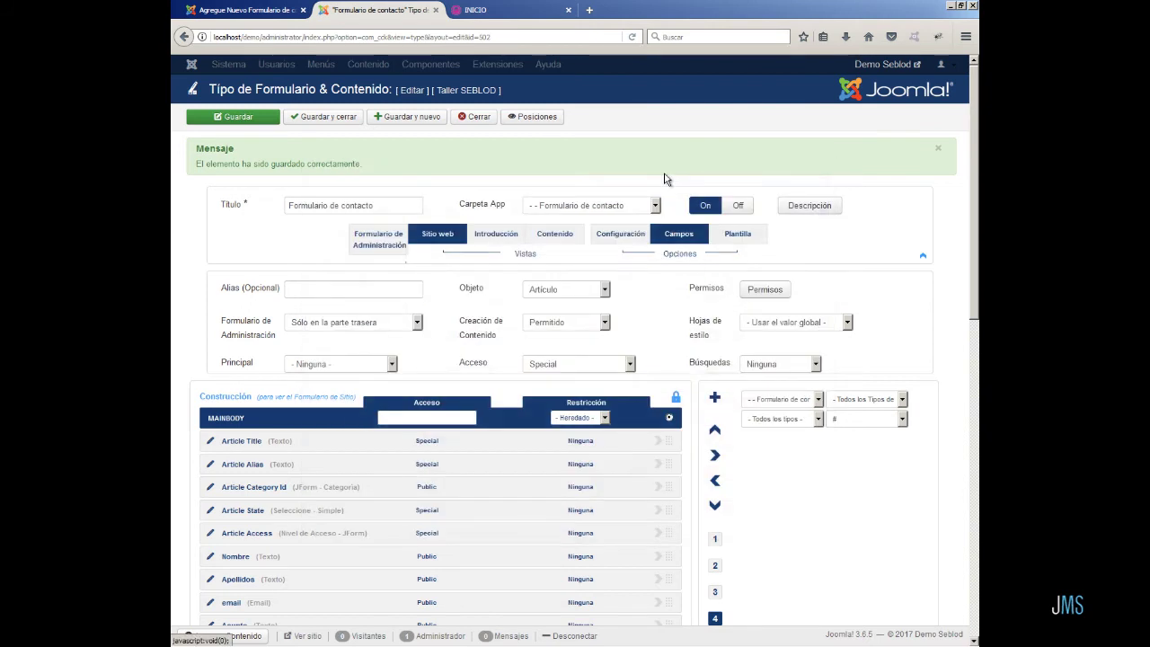
left_click(325, 122)
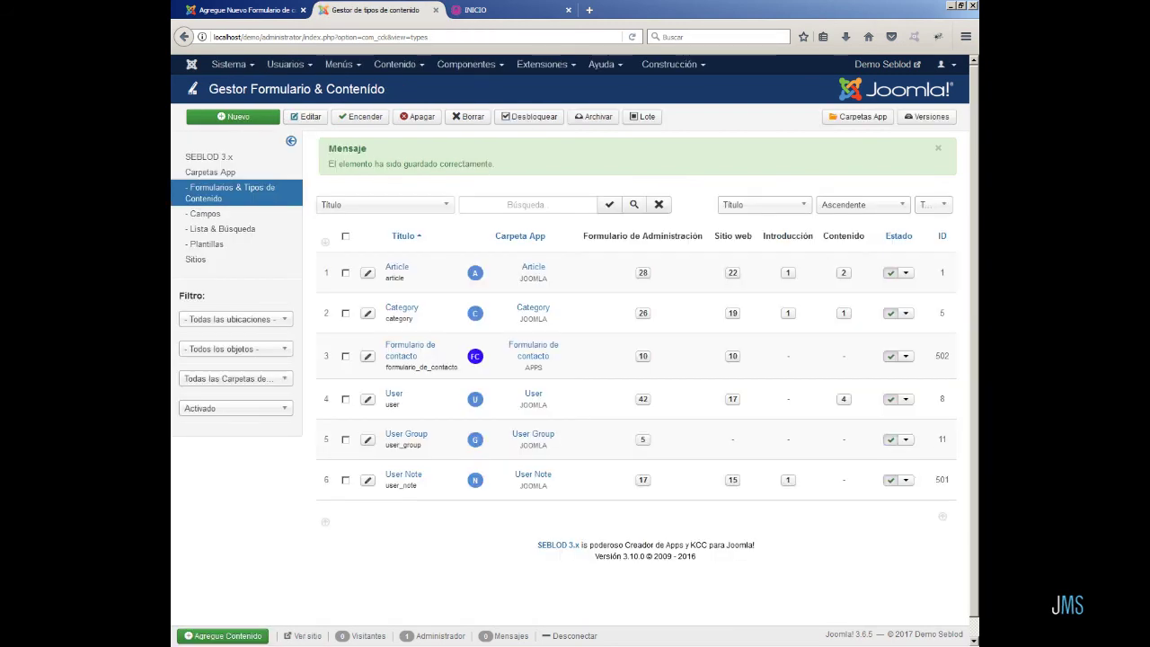
- Check that DEMO > Lista de formularios de contacto hides the article fields, then return to admin
left_click(505, 11)
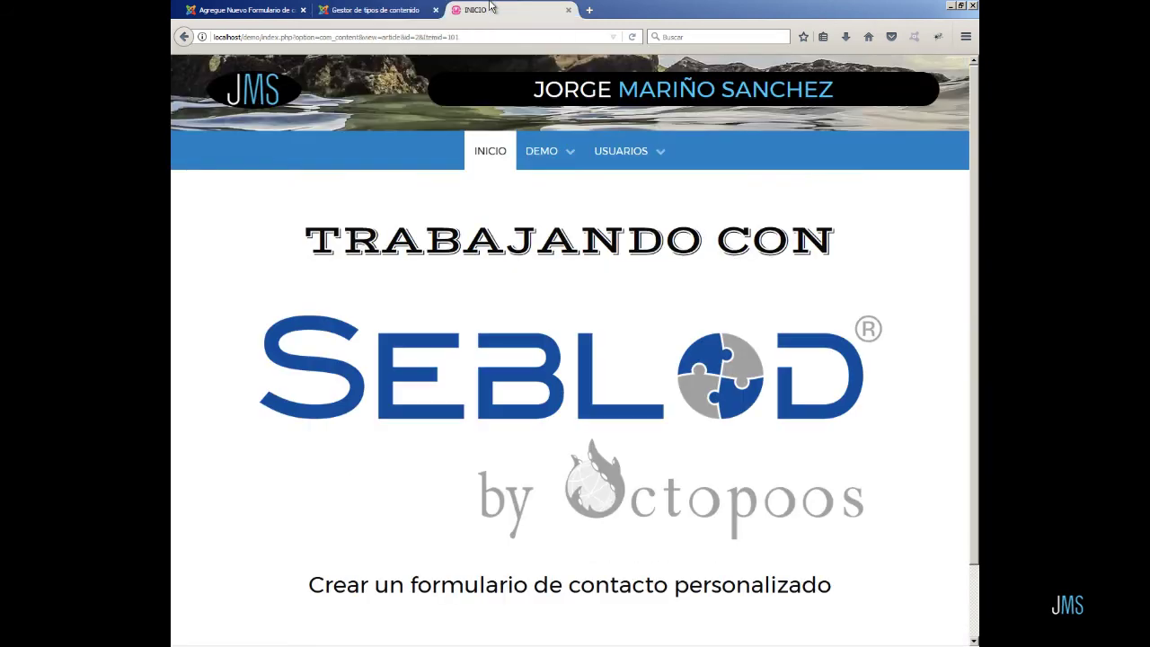
mouse_move(566, 153)
left_click(555, 201)
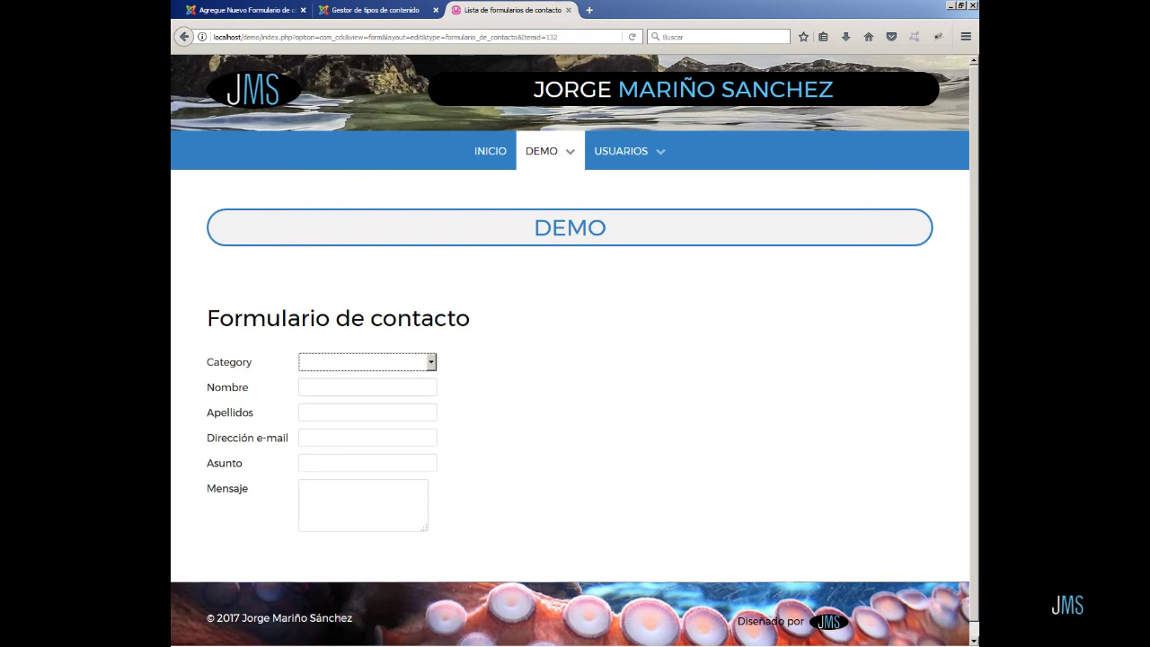
key("ctrl+shift+Tab")
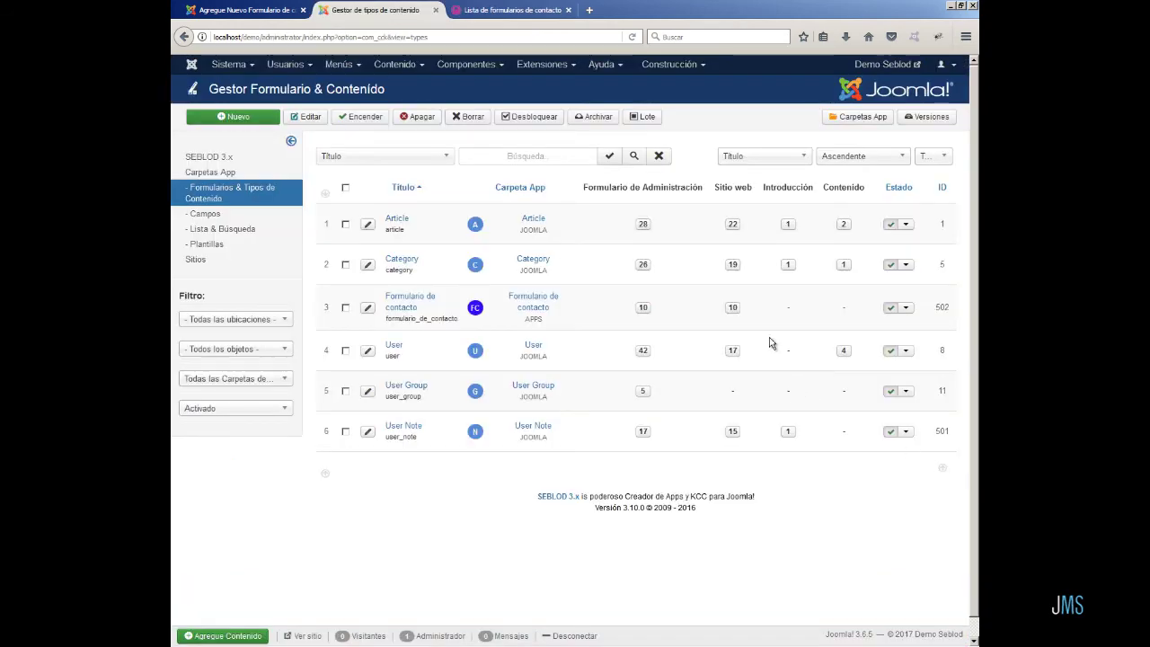
- In the site form, give Article Category Id the fixed live value 'Formulario de contacto'
left_click(733, 311)
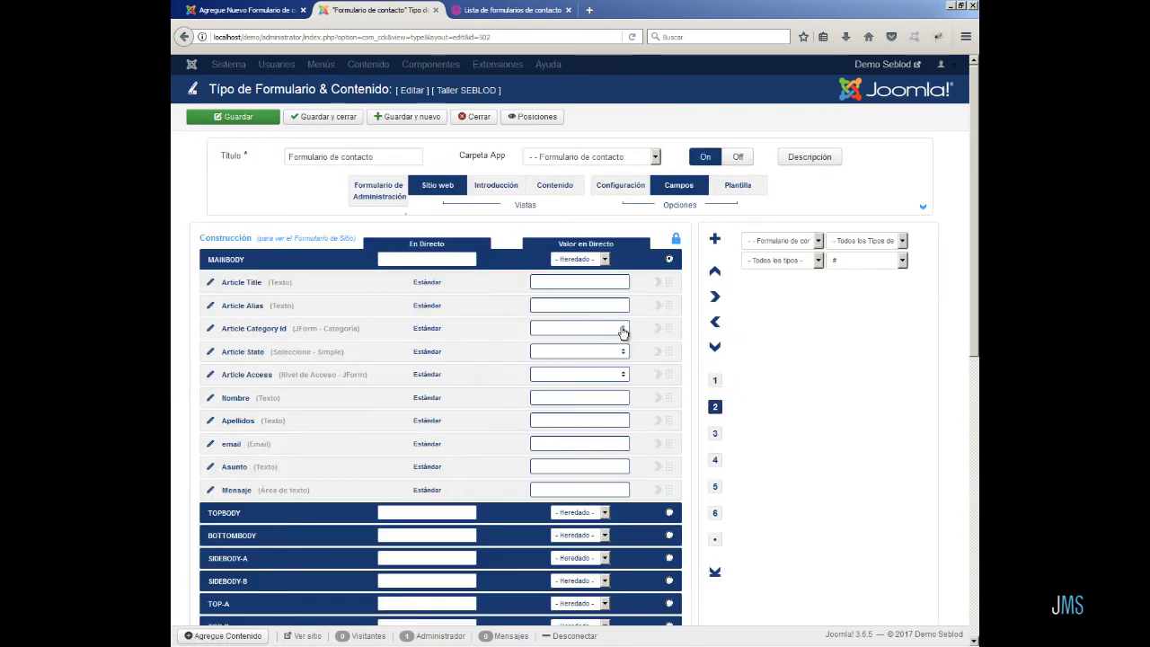
left_click(623, 333)
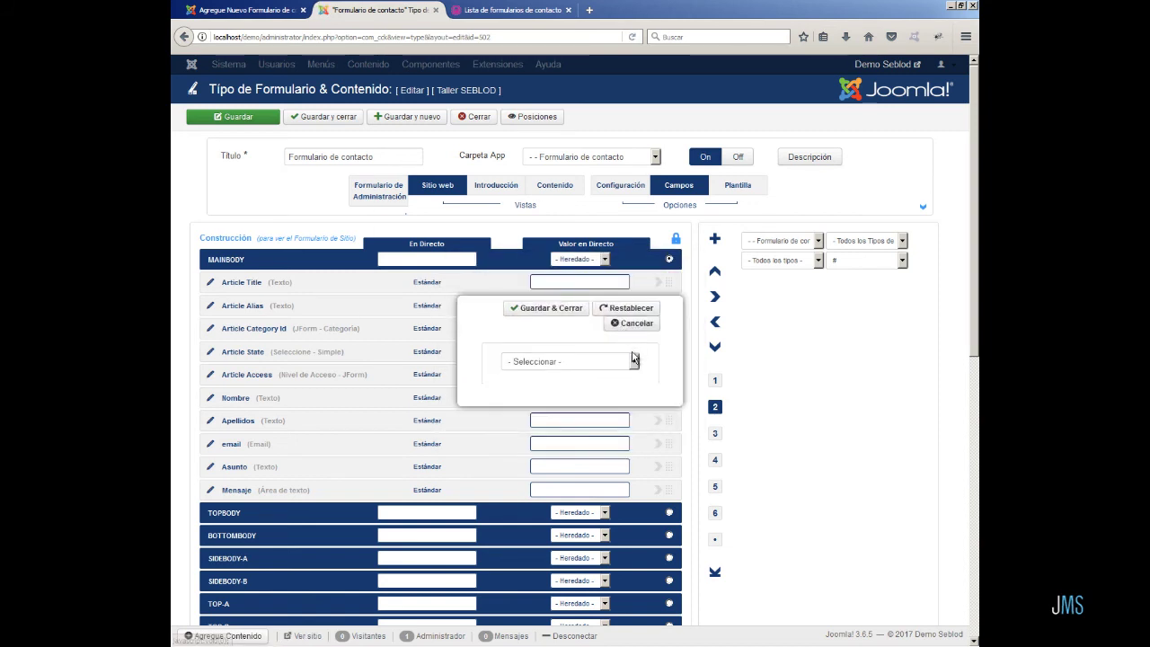
left_click(635, 362)
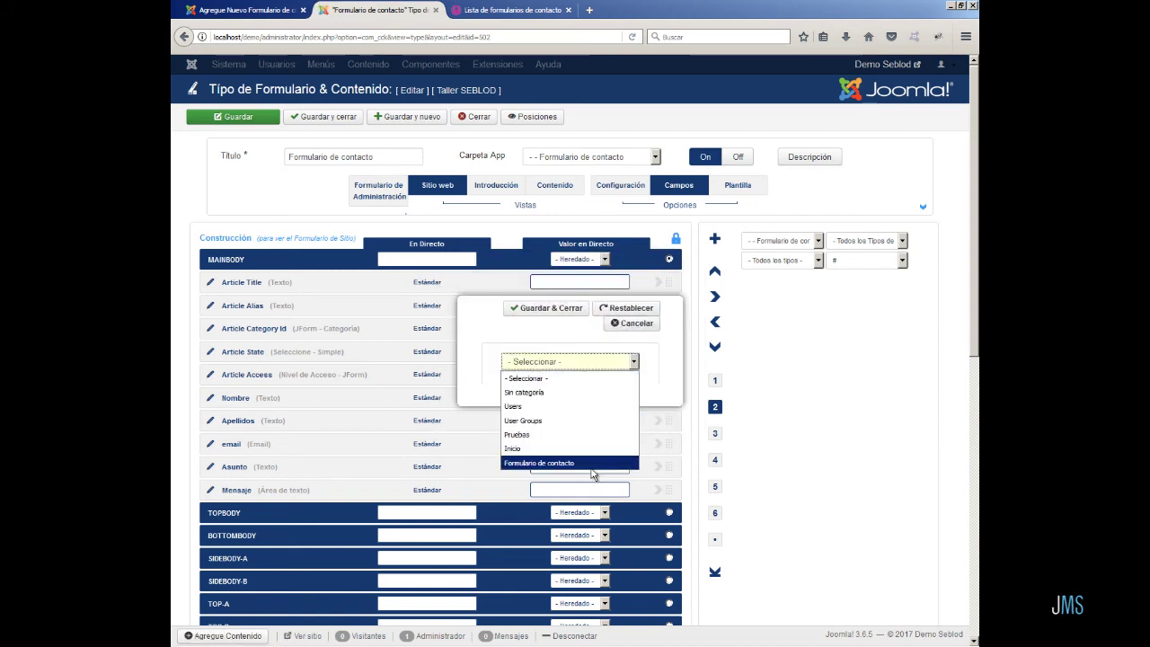
left_click(591, 464)
left_click(564, 308)
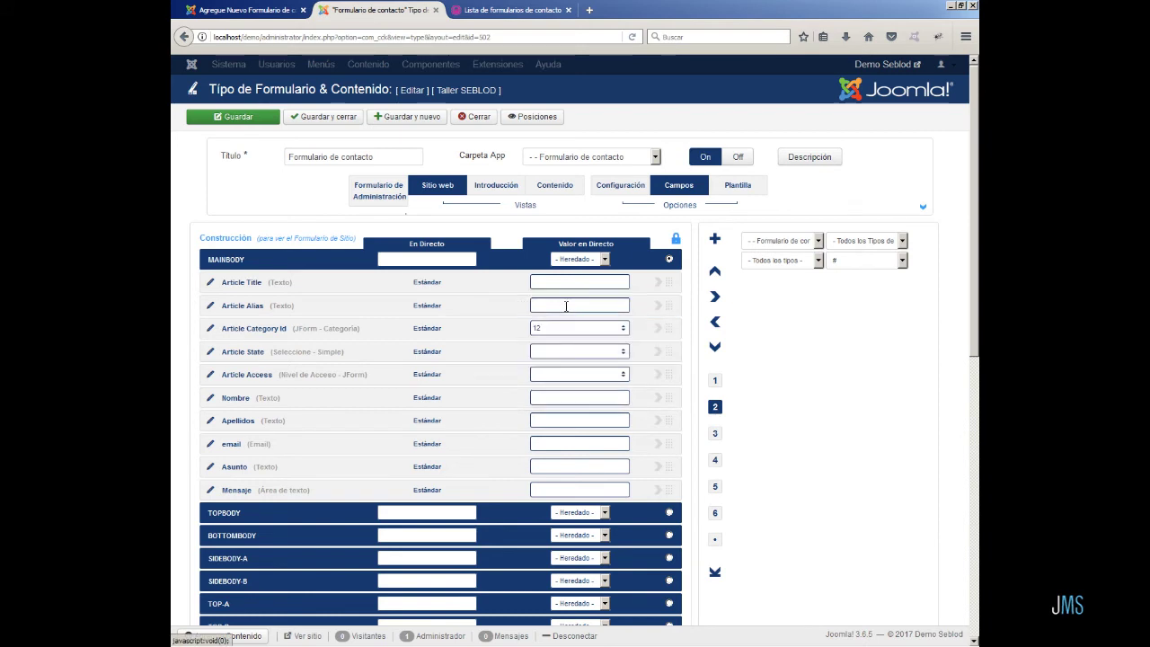
- Set Article Category Id's variation to Oculto, save, and reload the front-end form
left_click(715, 380)
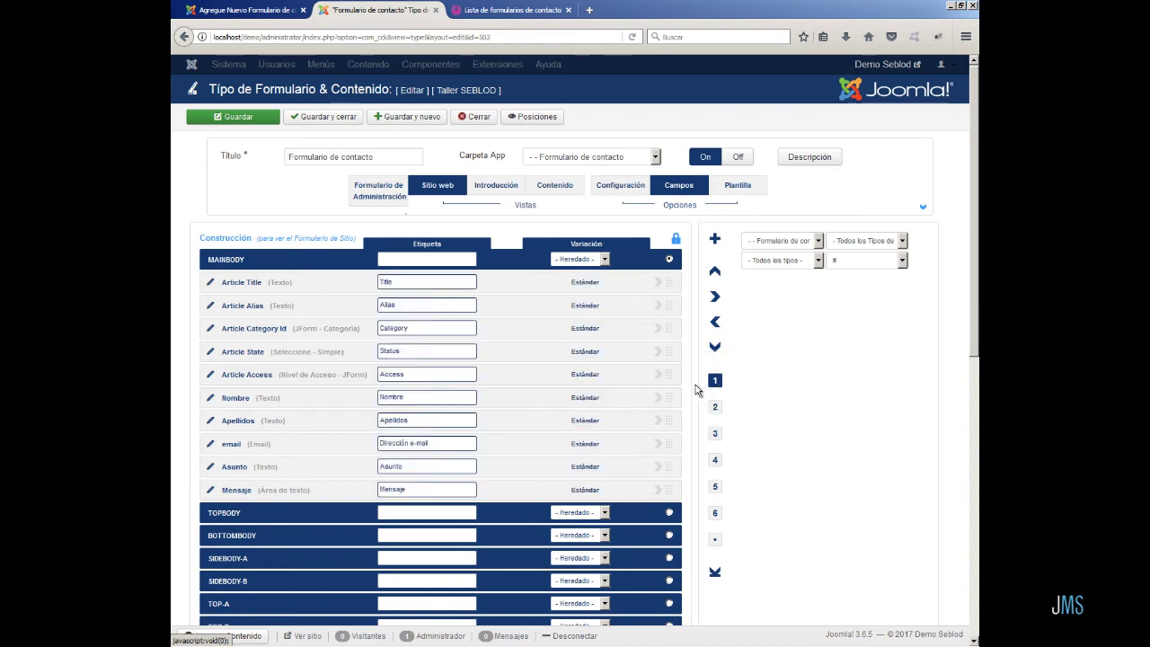
left_click(585, 329)
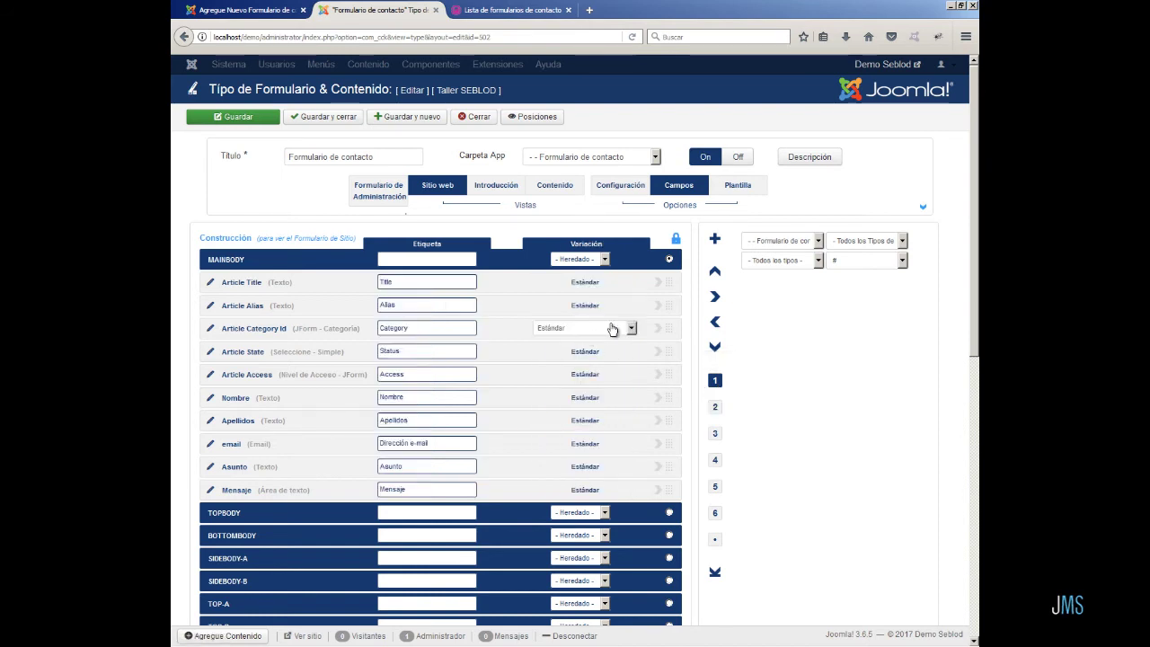
left_click(632, 328)
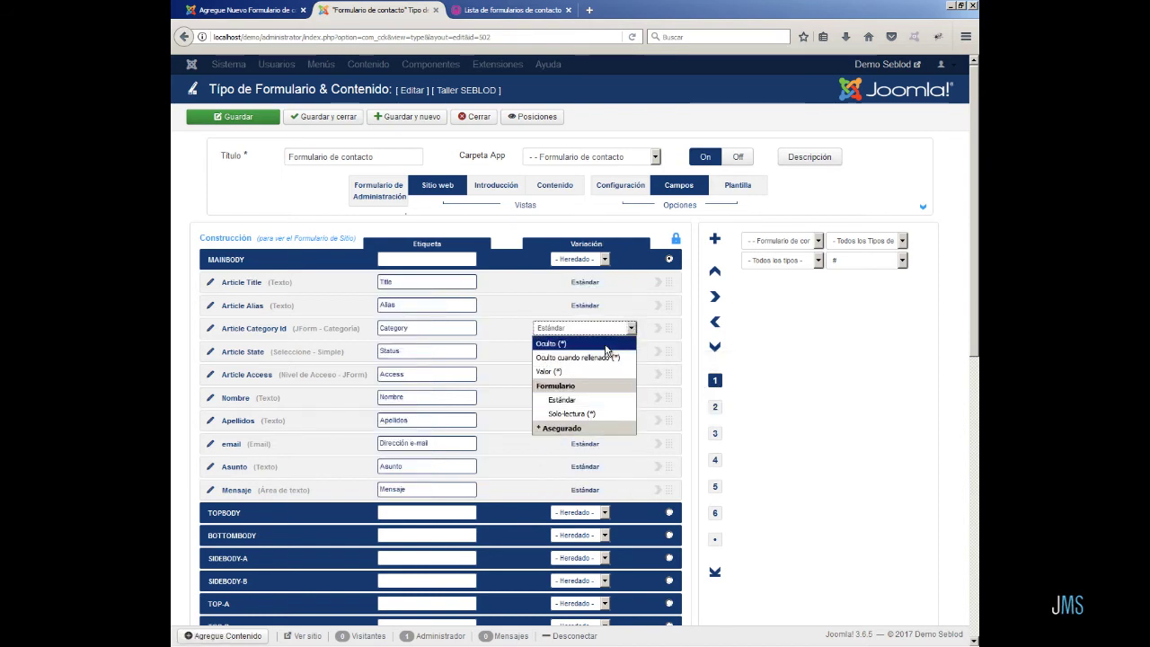
left_click(606, 345)
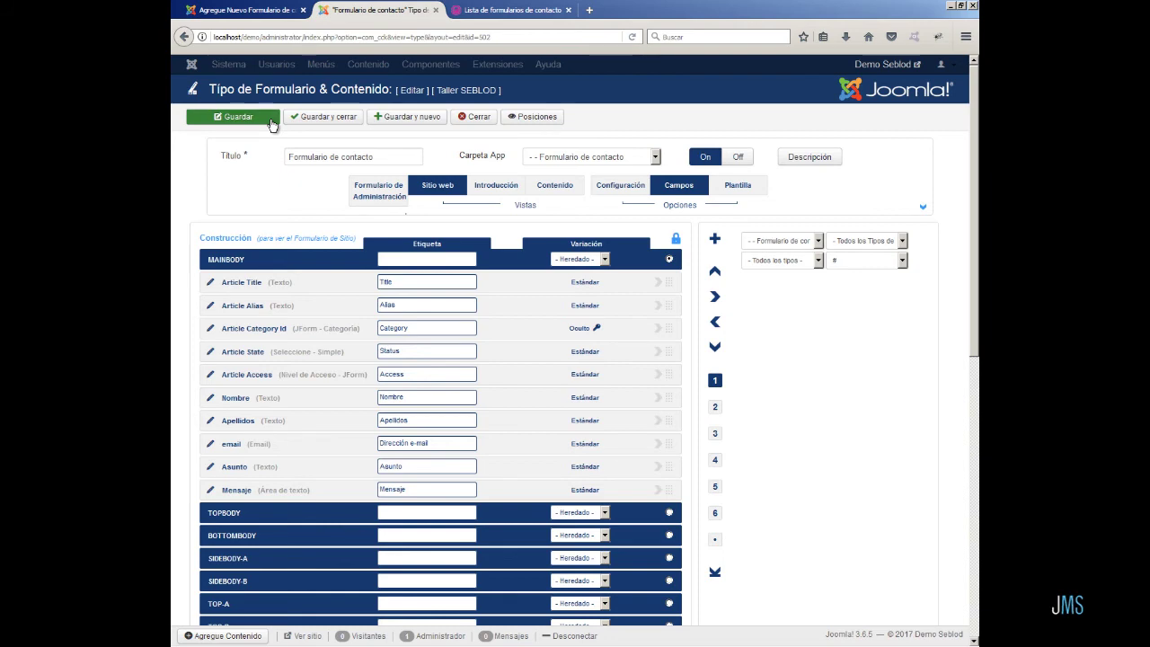
left_click(273, 124)
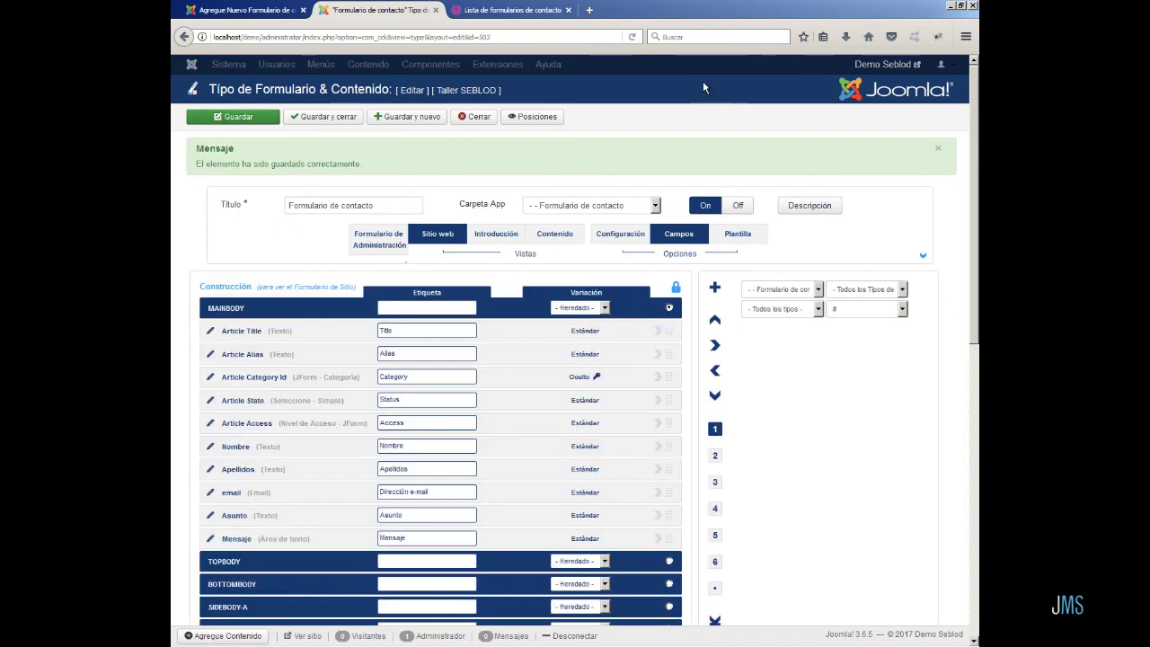
left_click(512, 10)
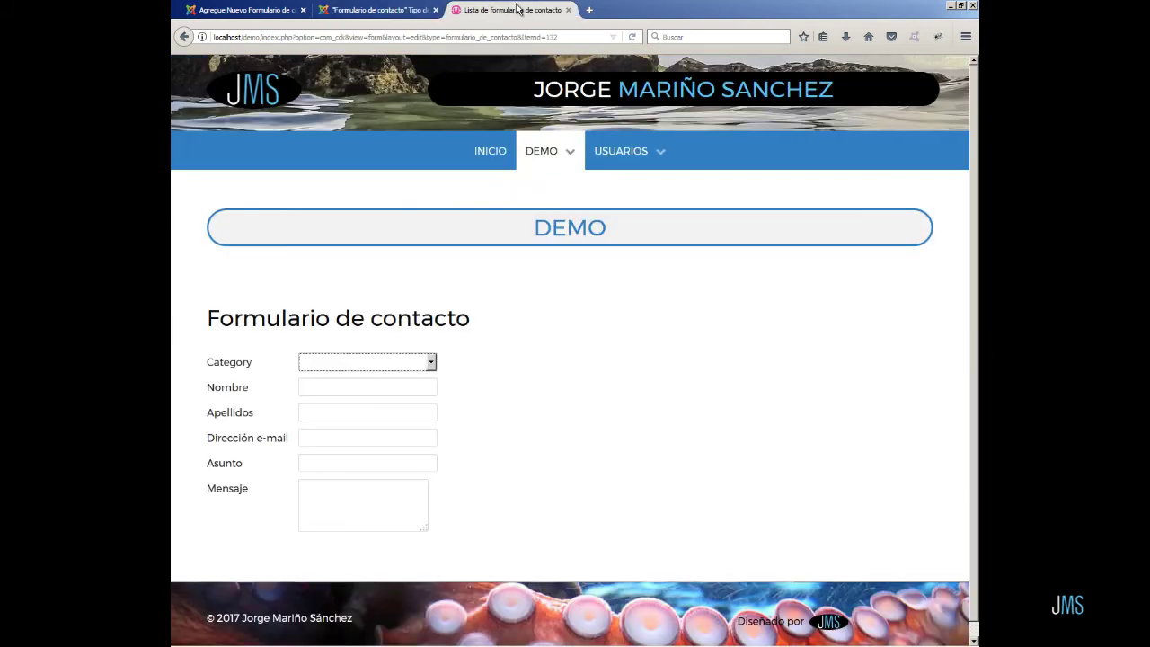
left_click(632, 39)
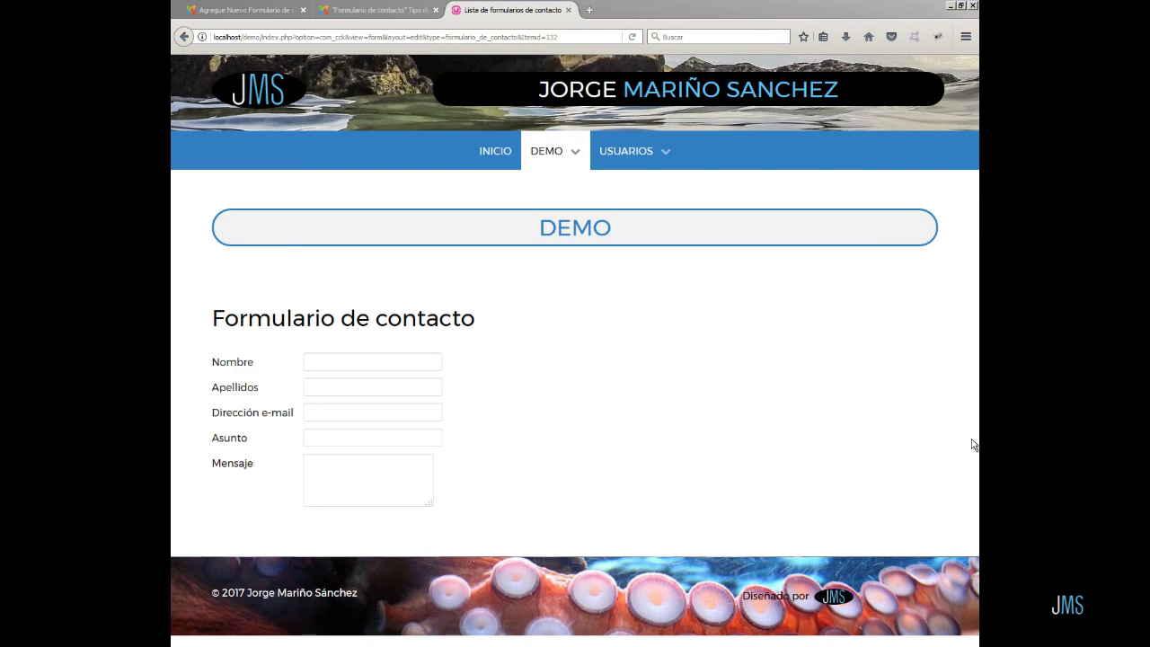
- Filter available fields to 'Todas las Carpetas de App' and letter B, then add Botón salvar after Mensaje
left_click(350, 10)
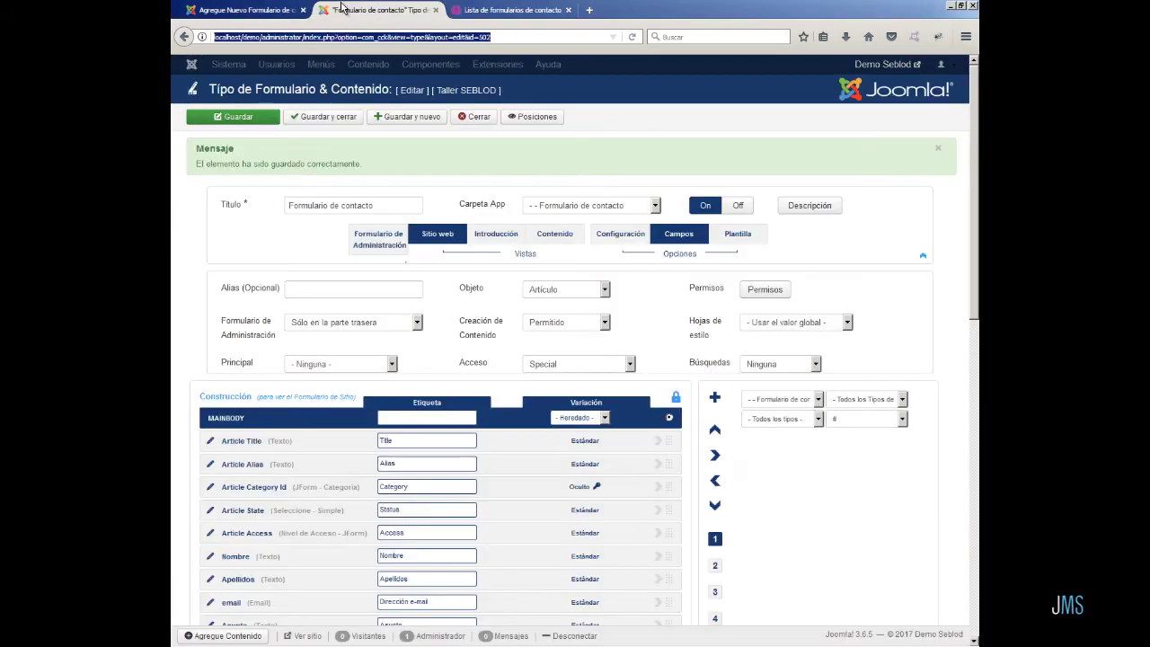
left_click(813, 400)
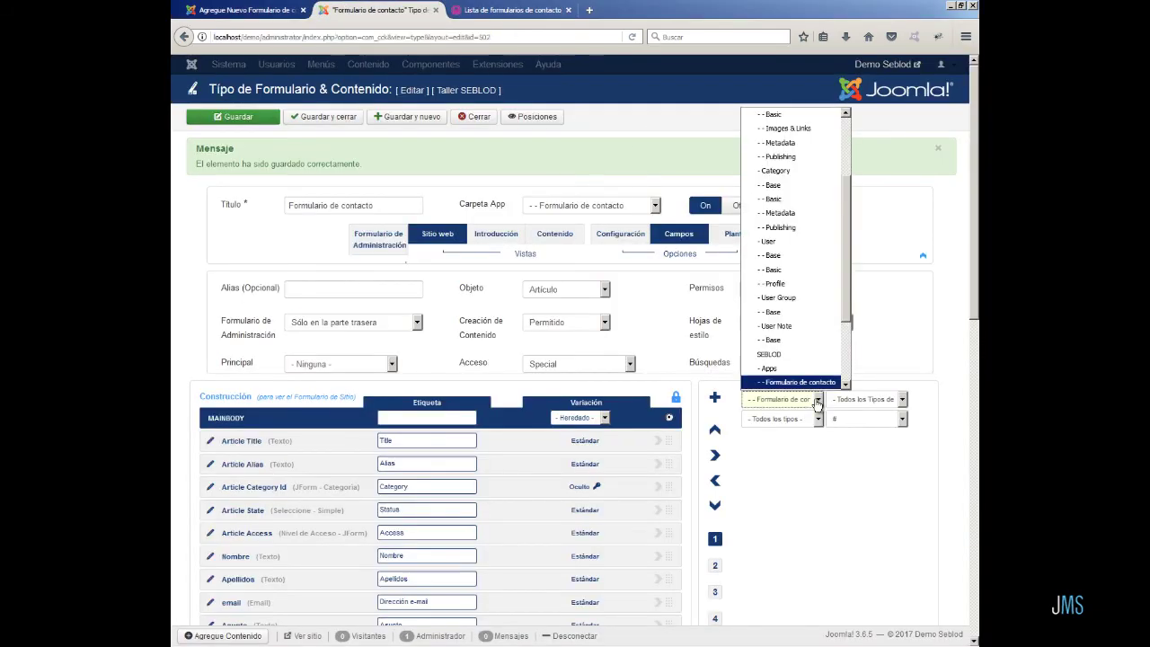
left_click_drag(846, 241, 843, 159)
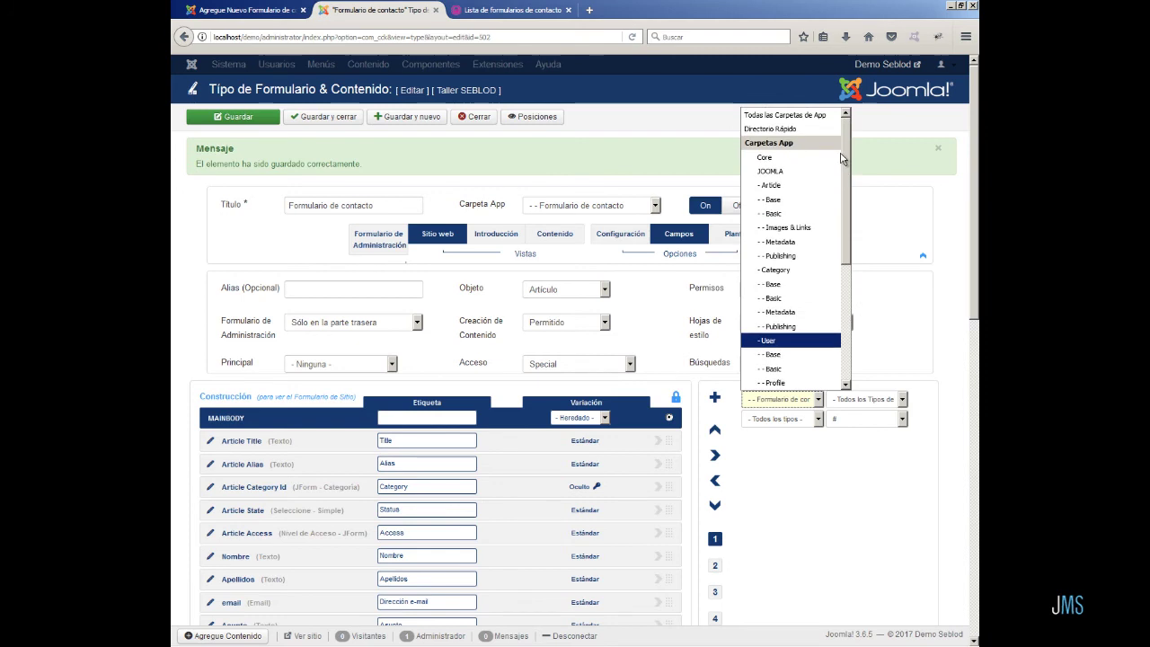
left_click(774, 121)
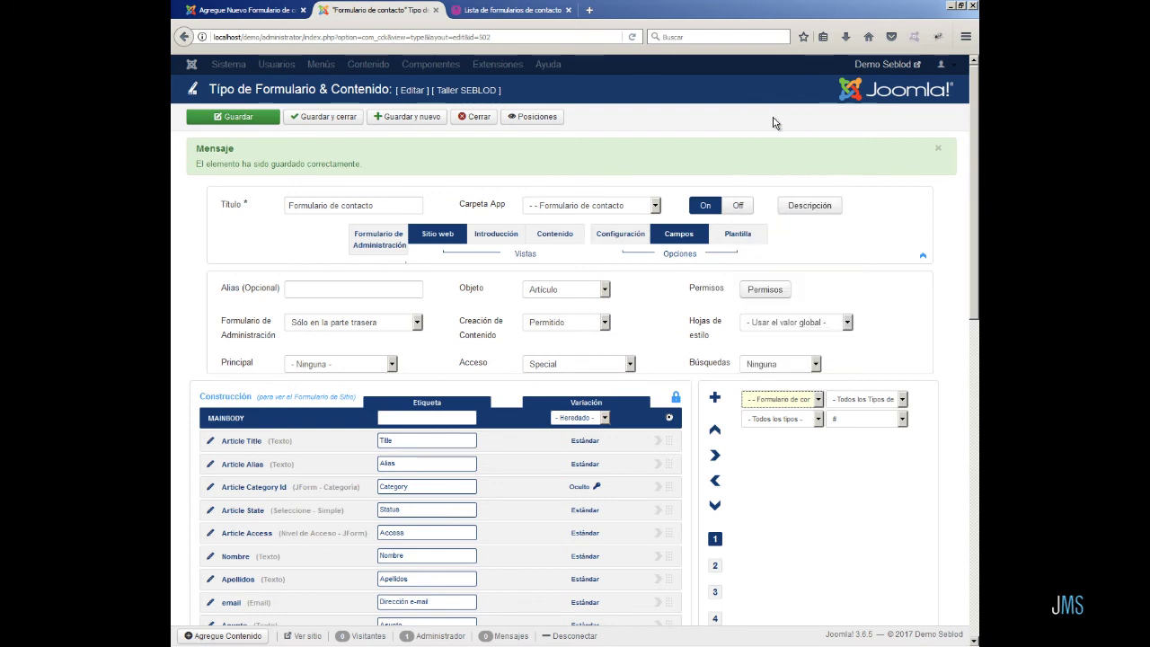
left_click(902, 421)
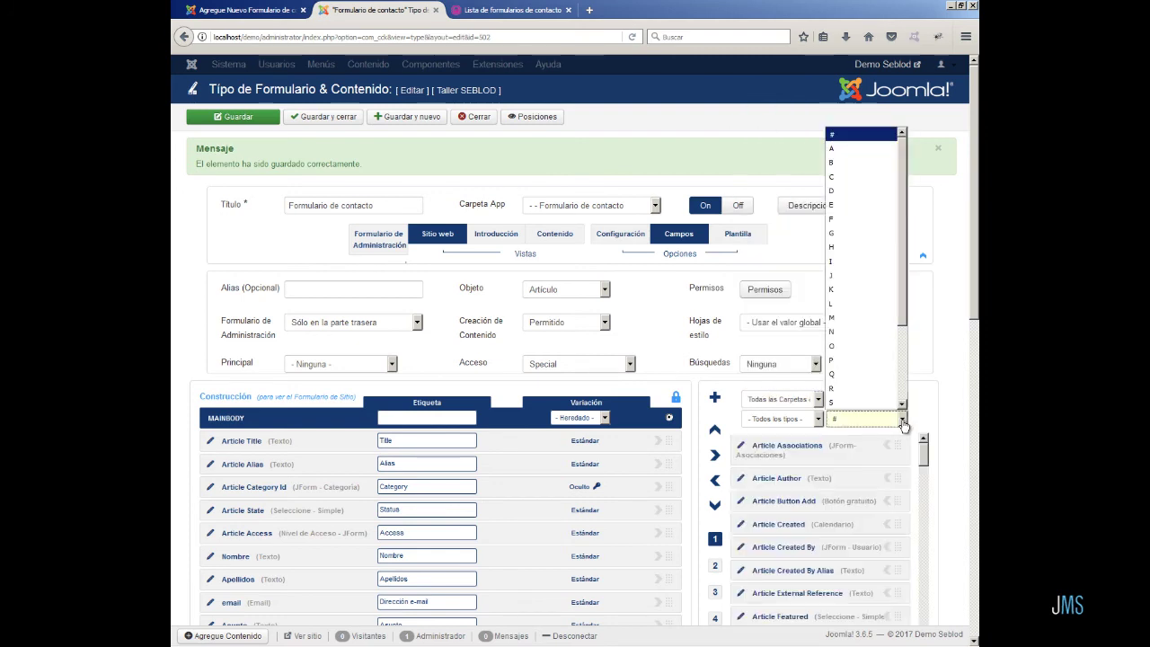
left_click(861, 163)
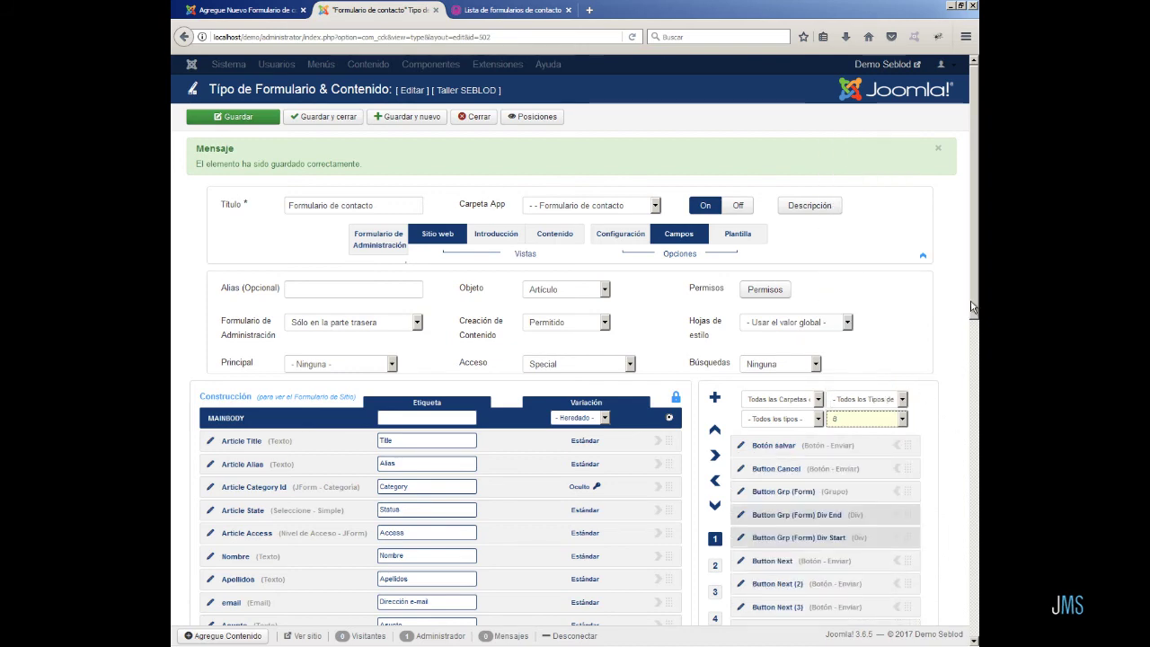
scroll(975, 306, "down", 5)
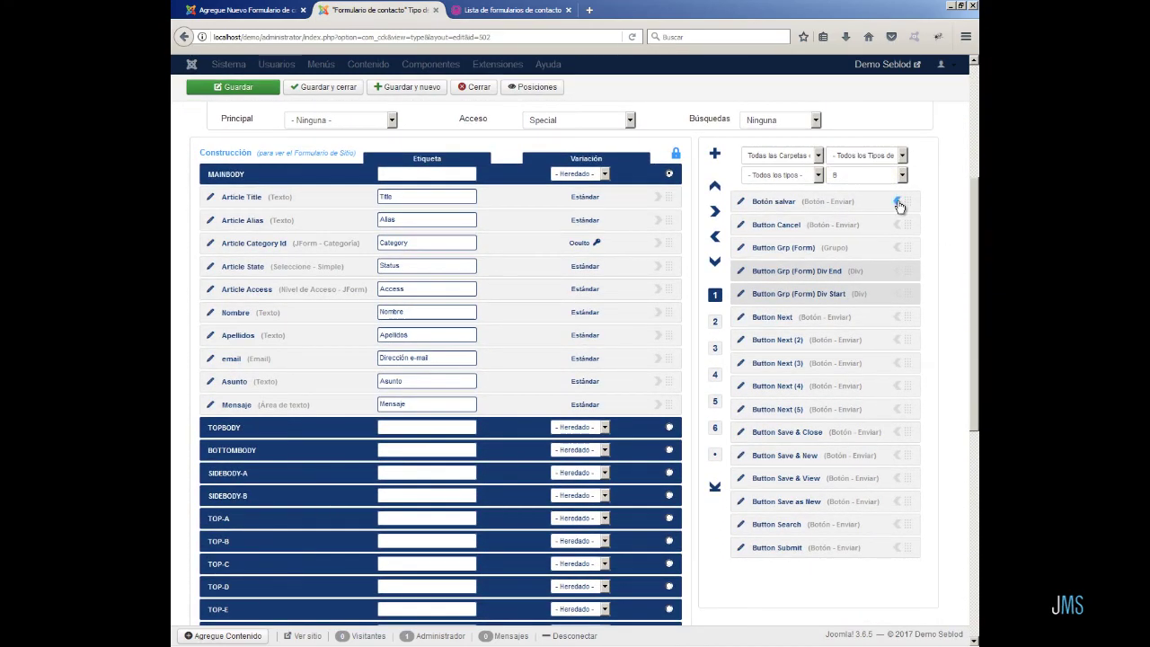
left_click(897, 201)
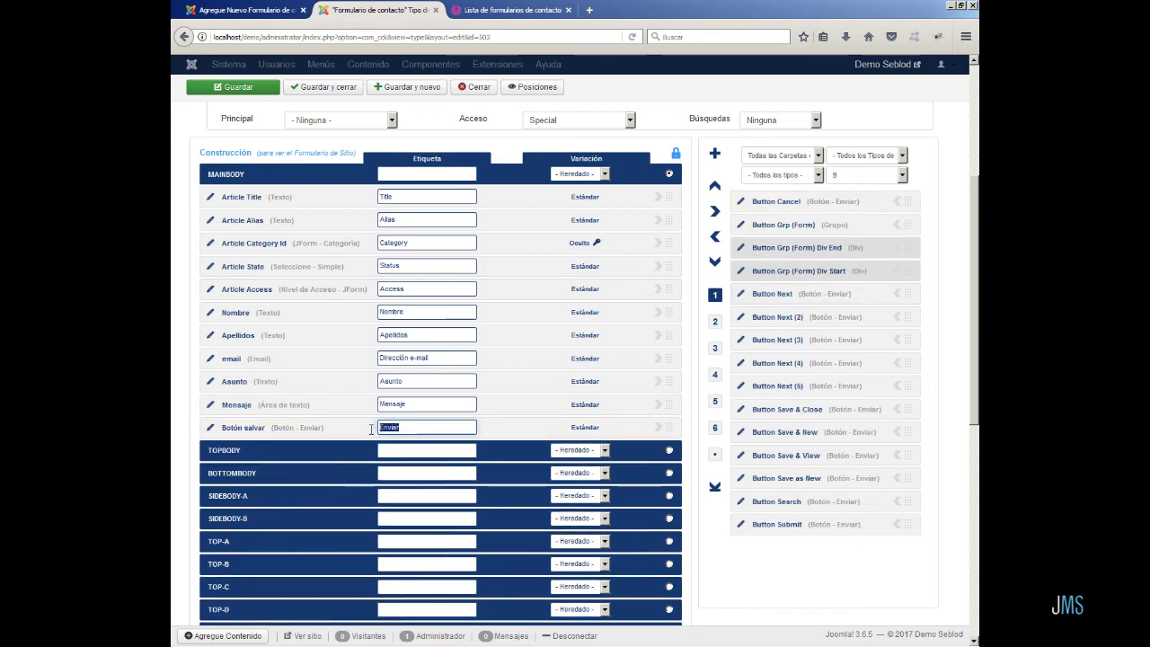
- Set Botón salvar's task to 'Guardar y Re-dirección' to INICIO, then save and close the form type
left_click(211, 429)
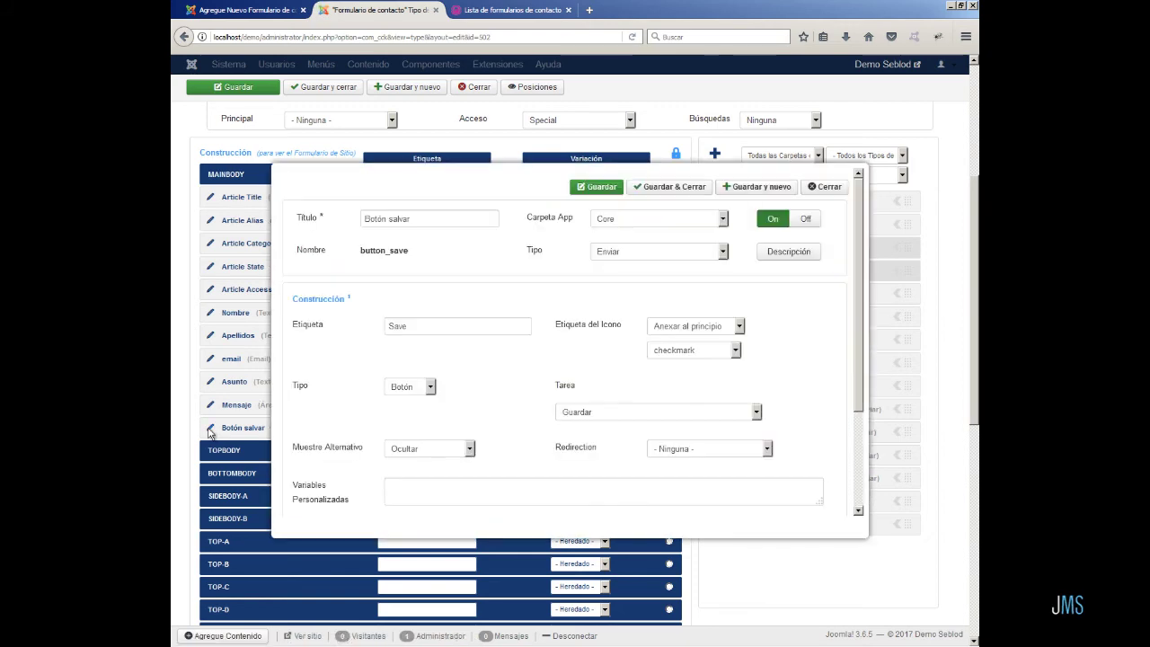
left_click(758, 412)
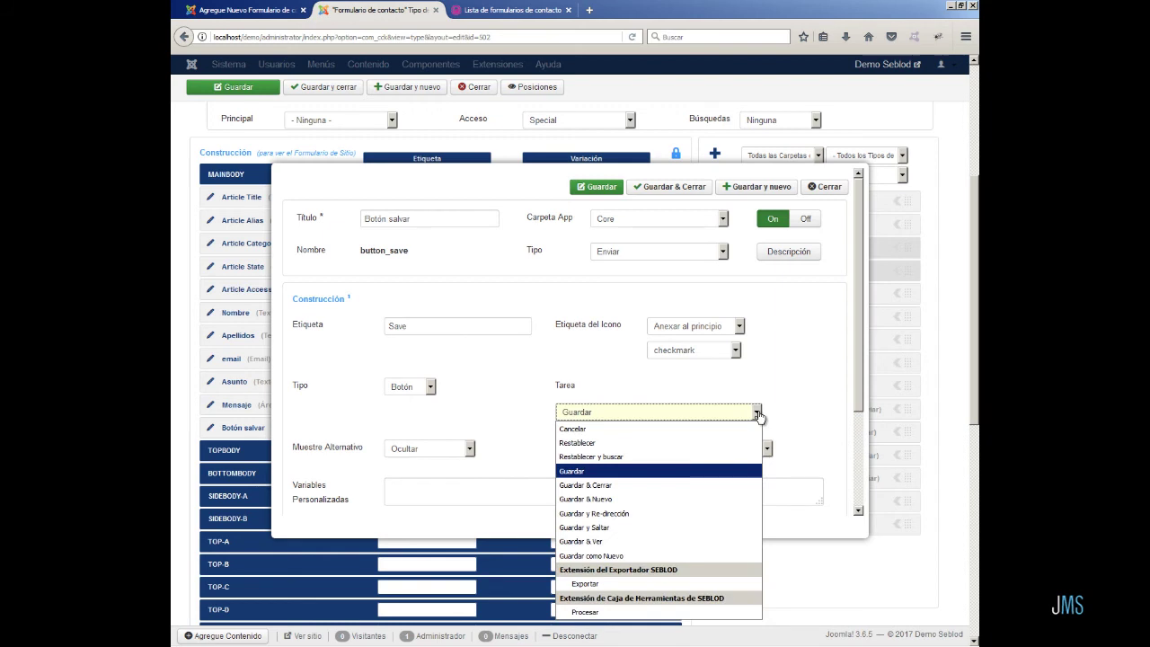
left_click(723, 518)
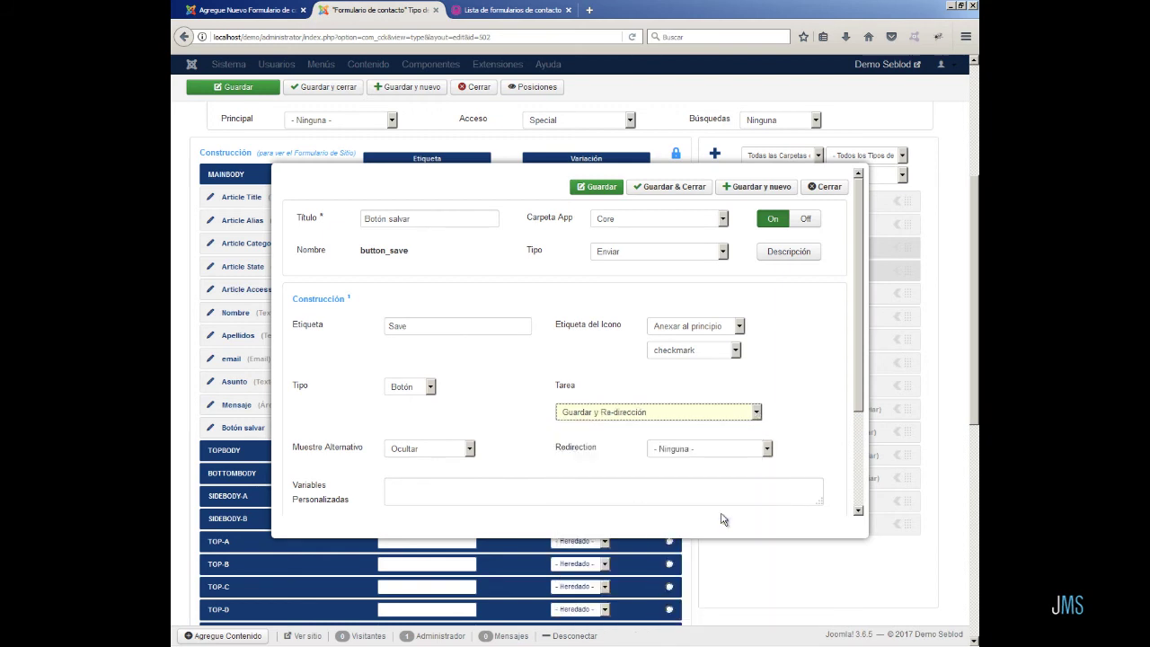
left_click(765, 449)
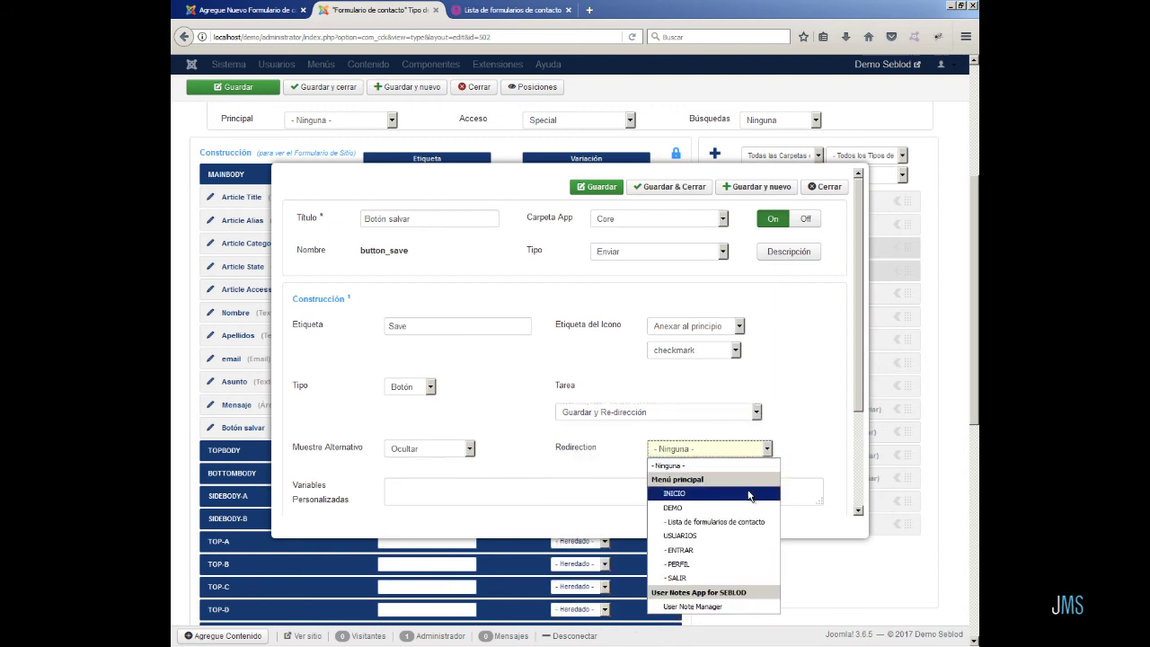
left_click(751, 494)
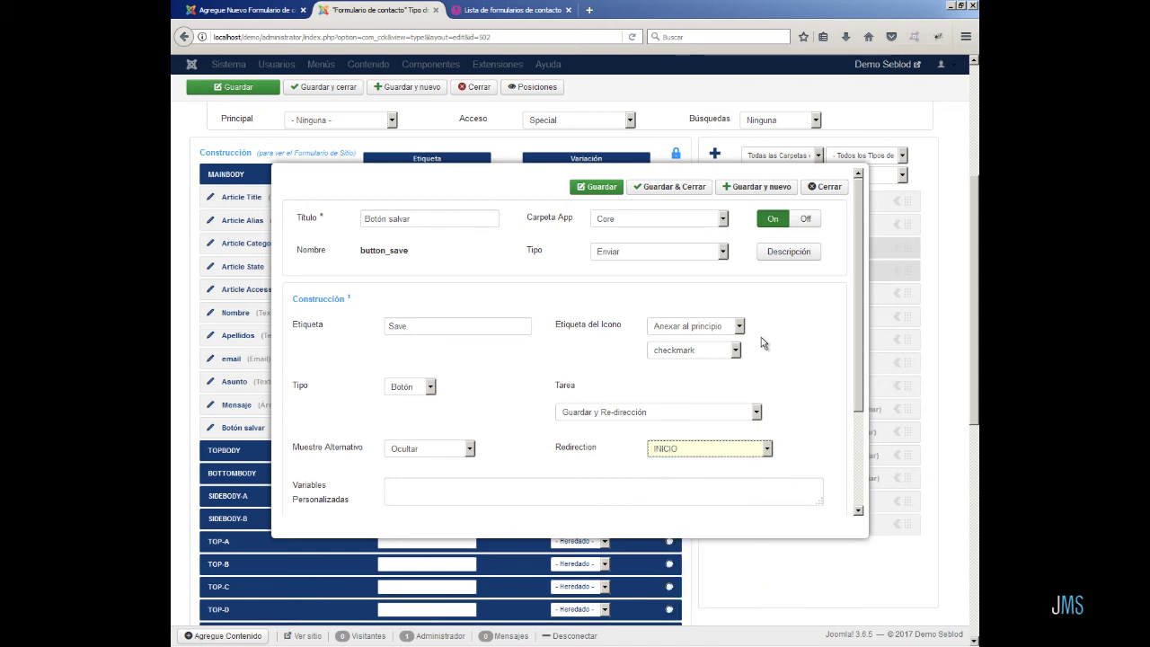
left_click(665, 187)
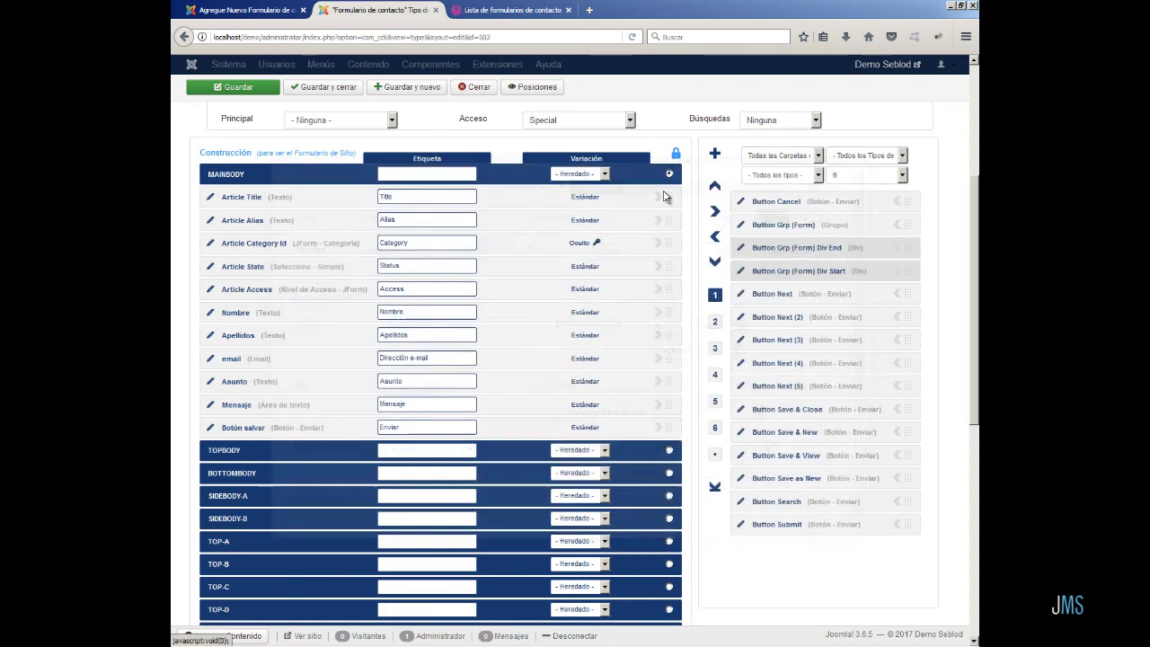
left_click(333, 89)
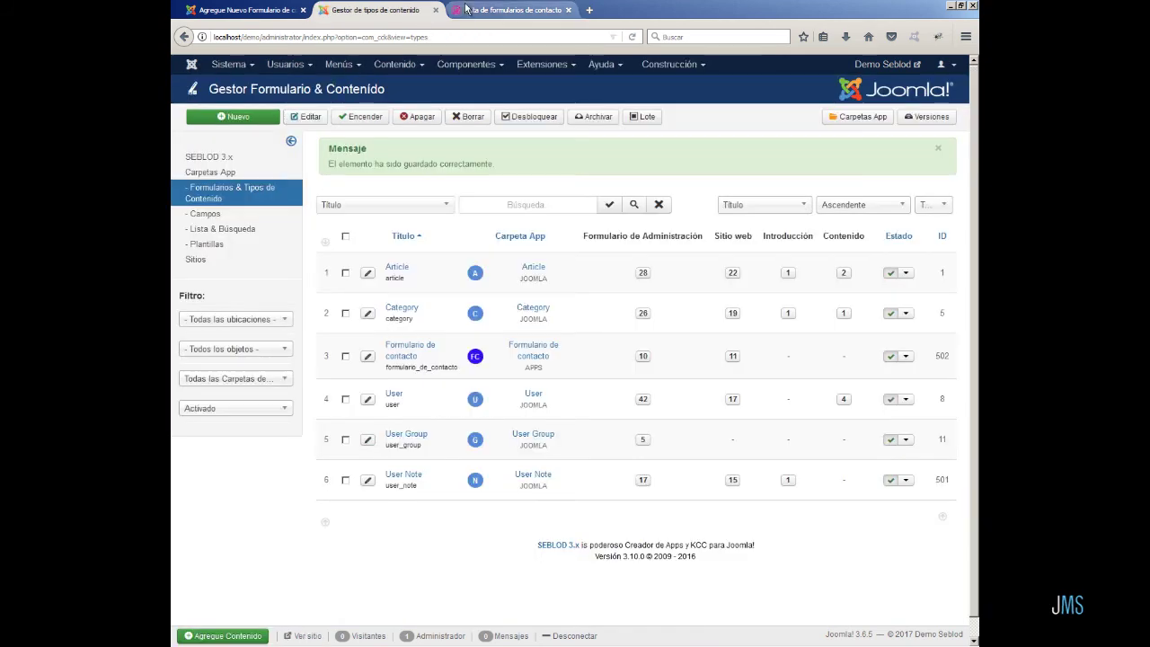
- Reload the front-end contact form to confirm the Enviar button, then return to the form editor
left_click(494, 9)
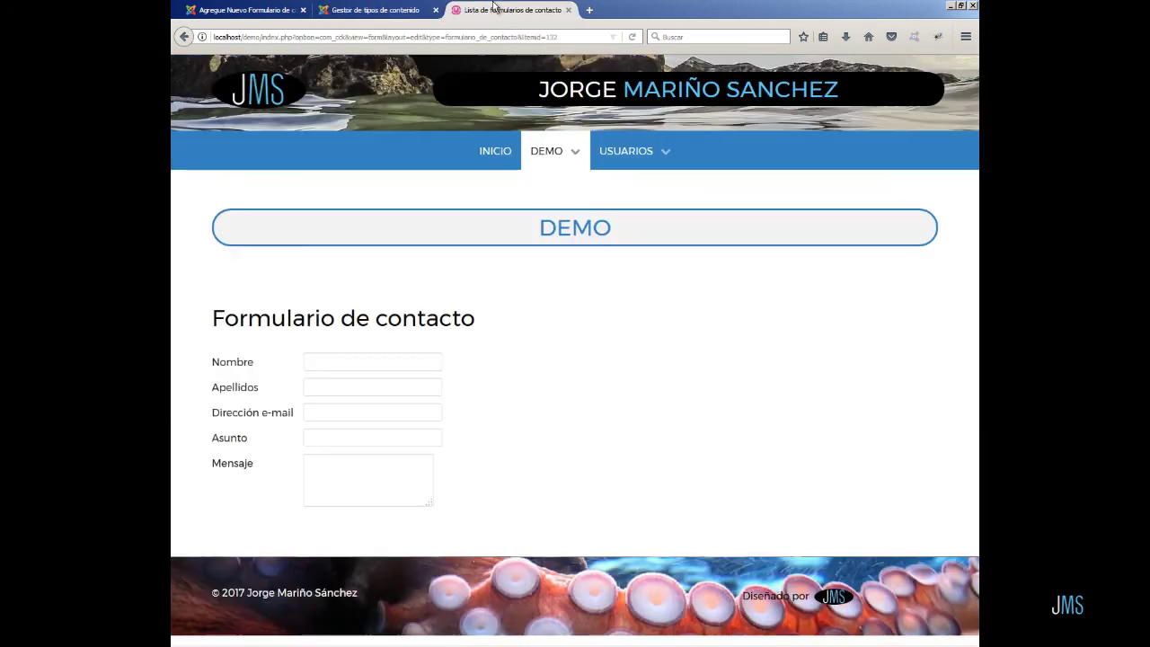
left_click(633, 40)
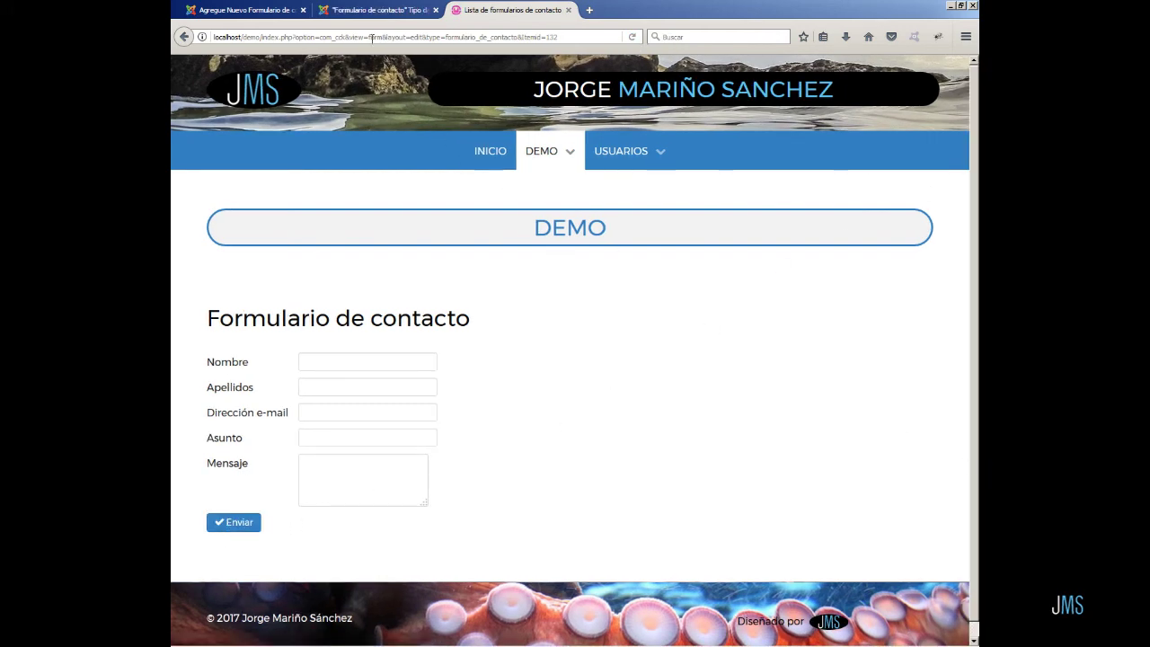
left_click(375, 12)
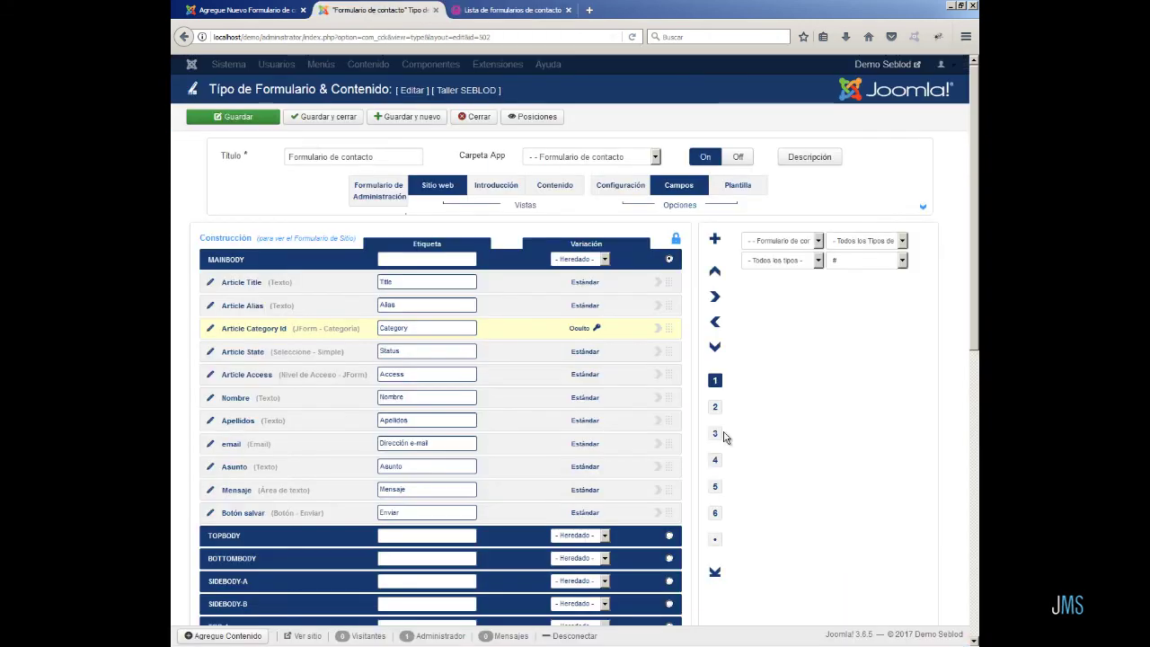
- Set Nombre to Obligatorio with alert 'Debe introducir su nombre', then save the form type
left_click(715, 433)
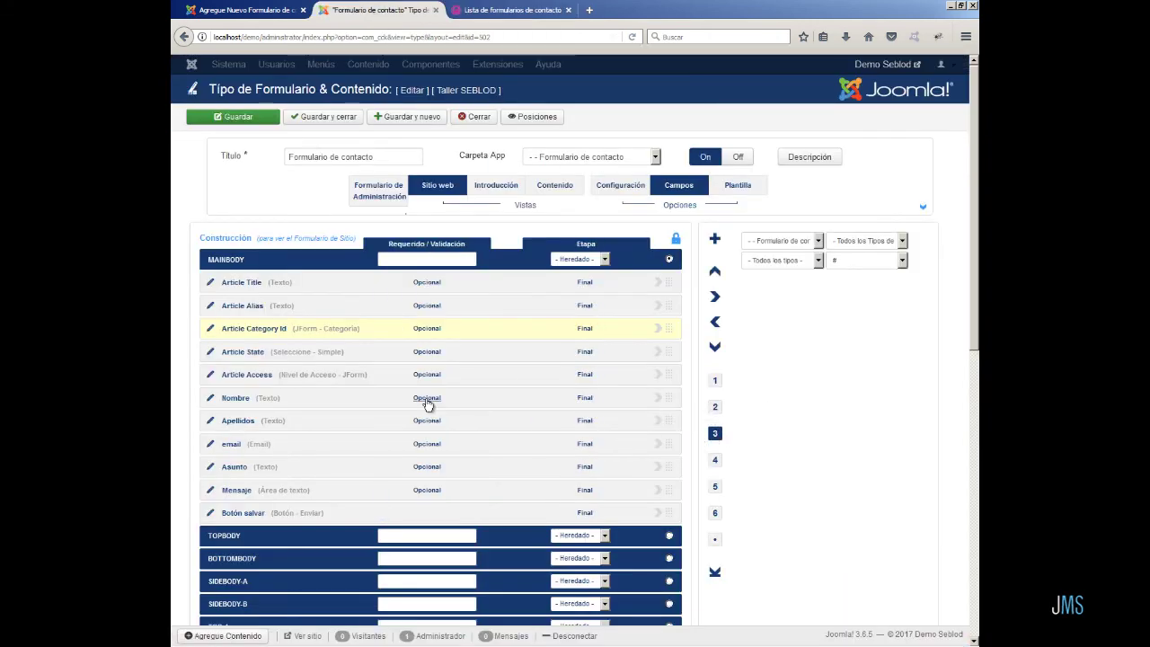
left_click(427, 400)
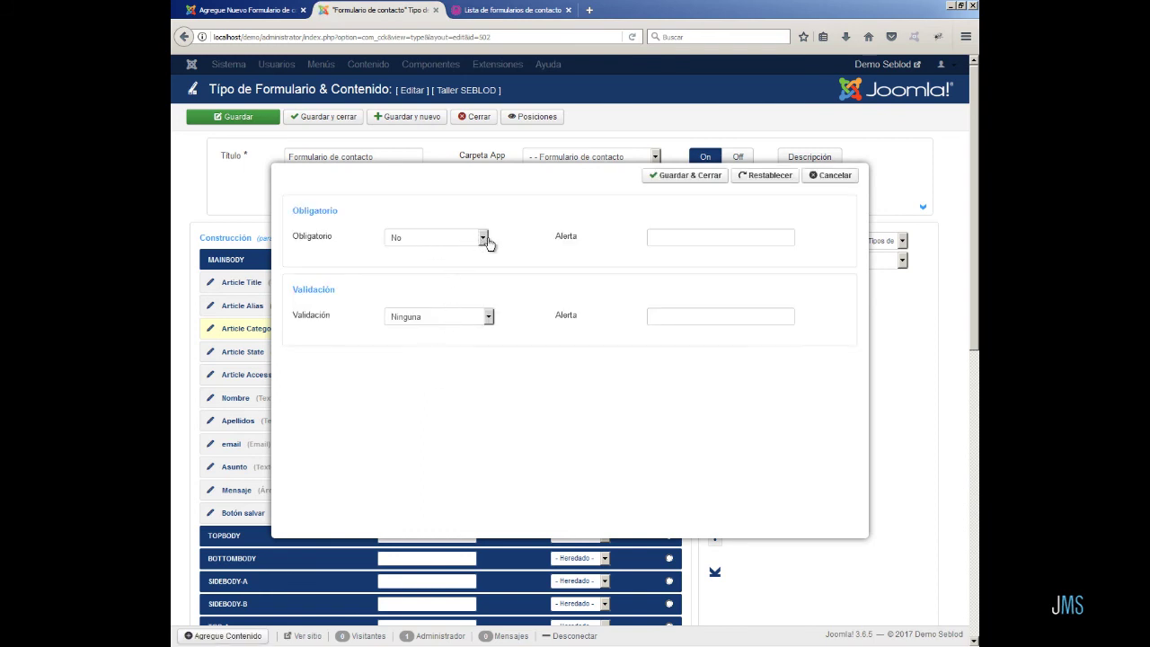
left_click(483, 238)
left_click(475, 268)
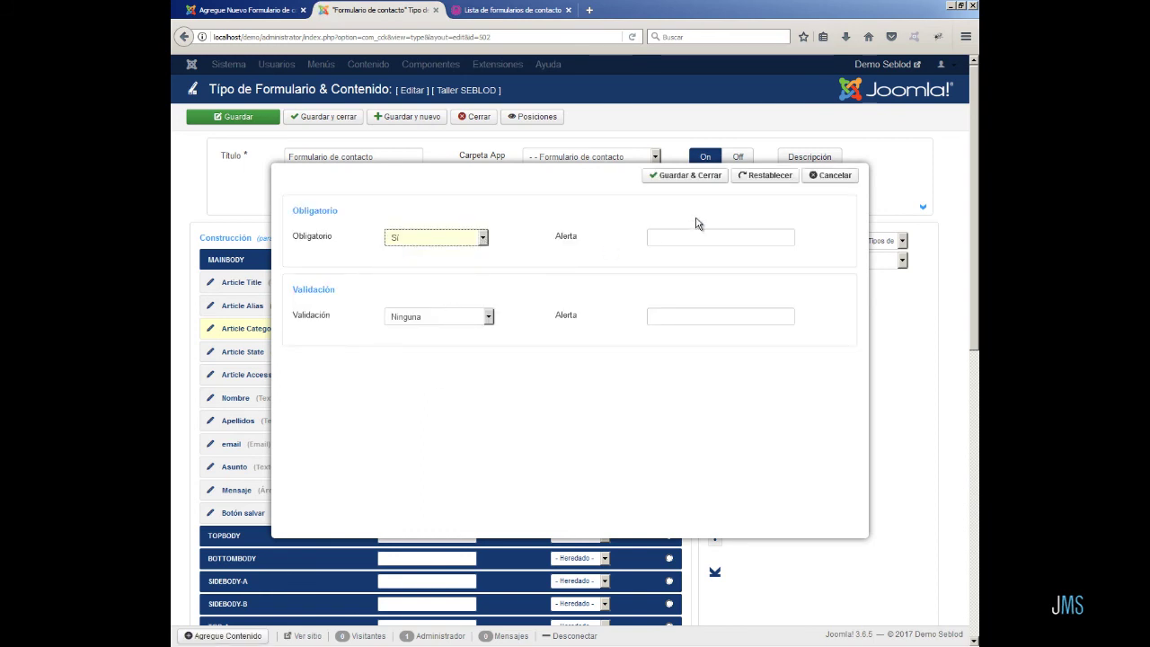
left_click(691, 241)
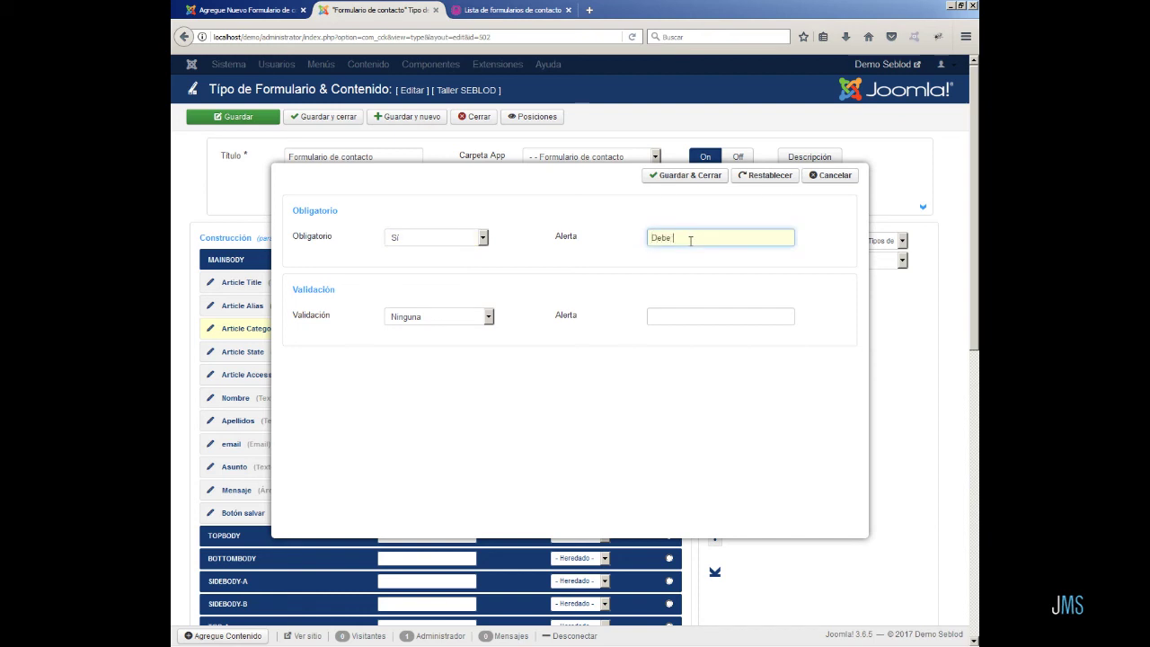
type("Debe introducir su no")
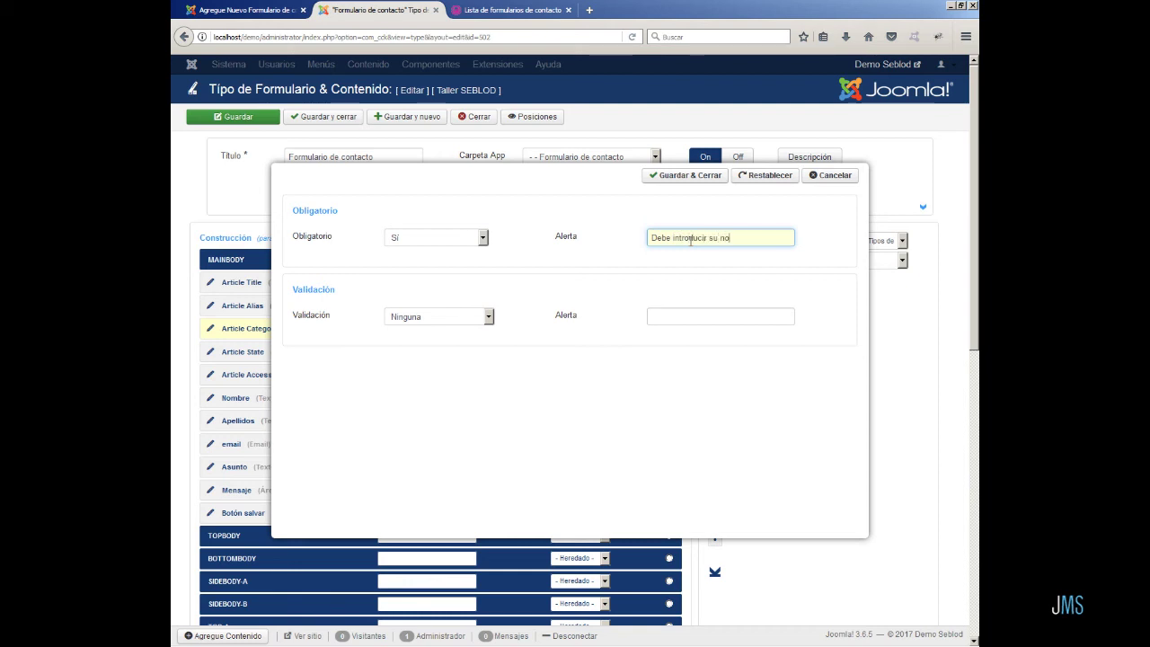
type("mbre")
left_click(702, 176)
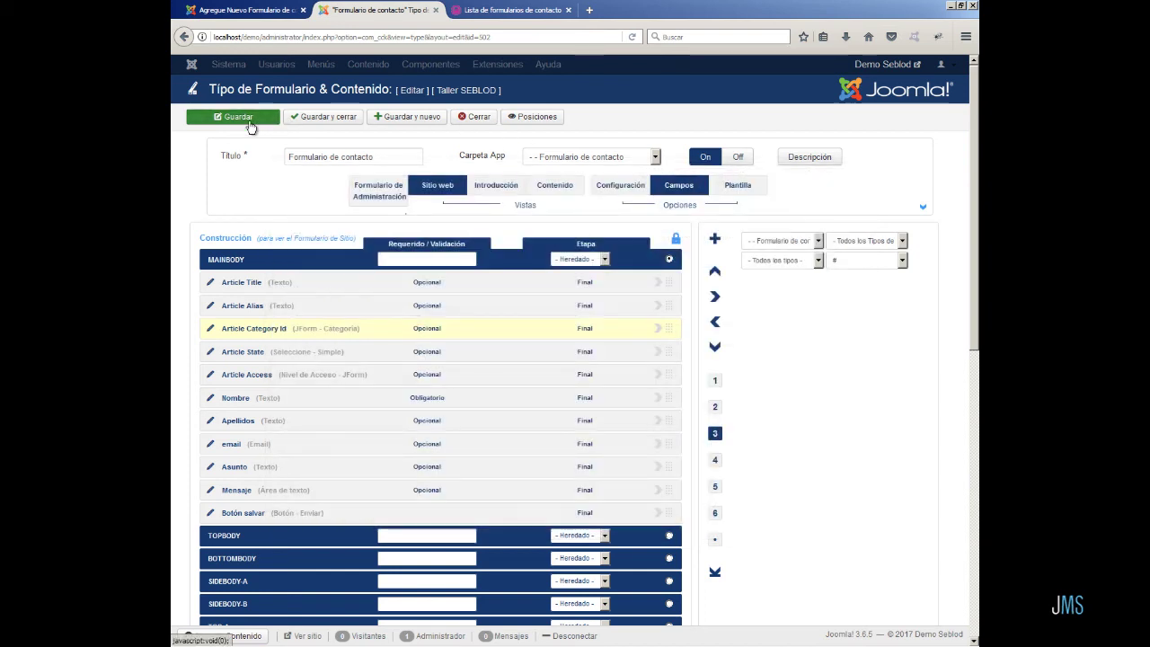
left_click(250, 124)
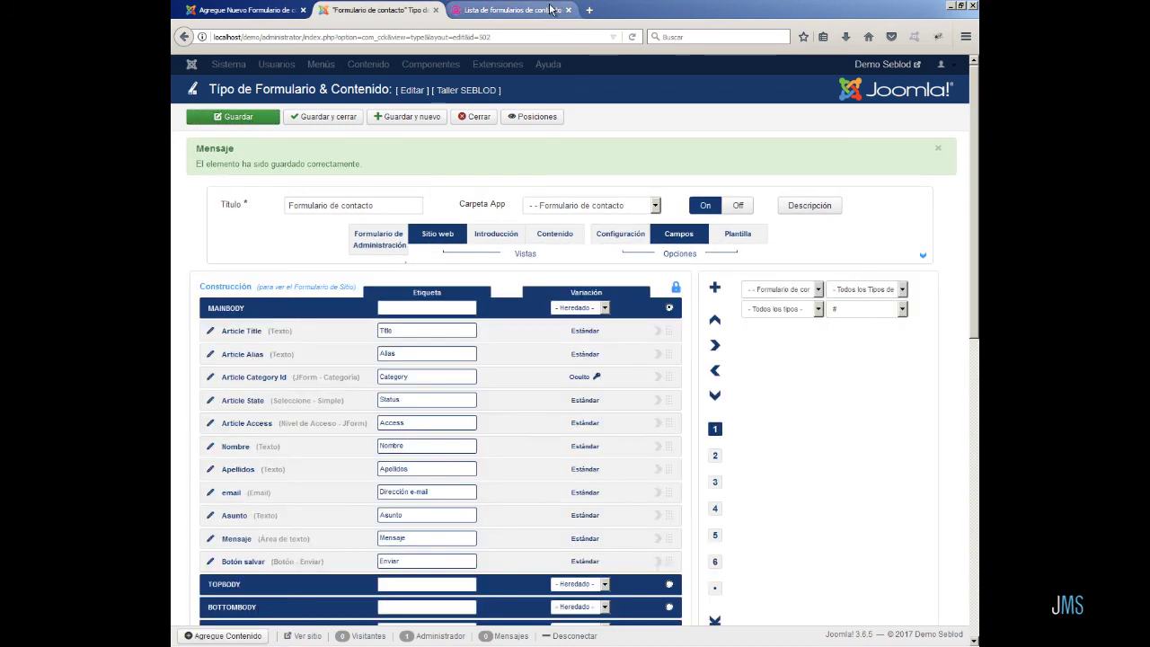
- Reload the front-end form, submit it empty to see the required-Nombre warning, then return to admin
left_click(514, 9)
left_click(633, 38)
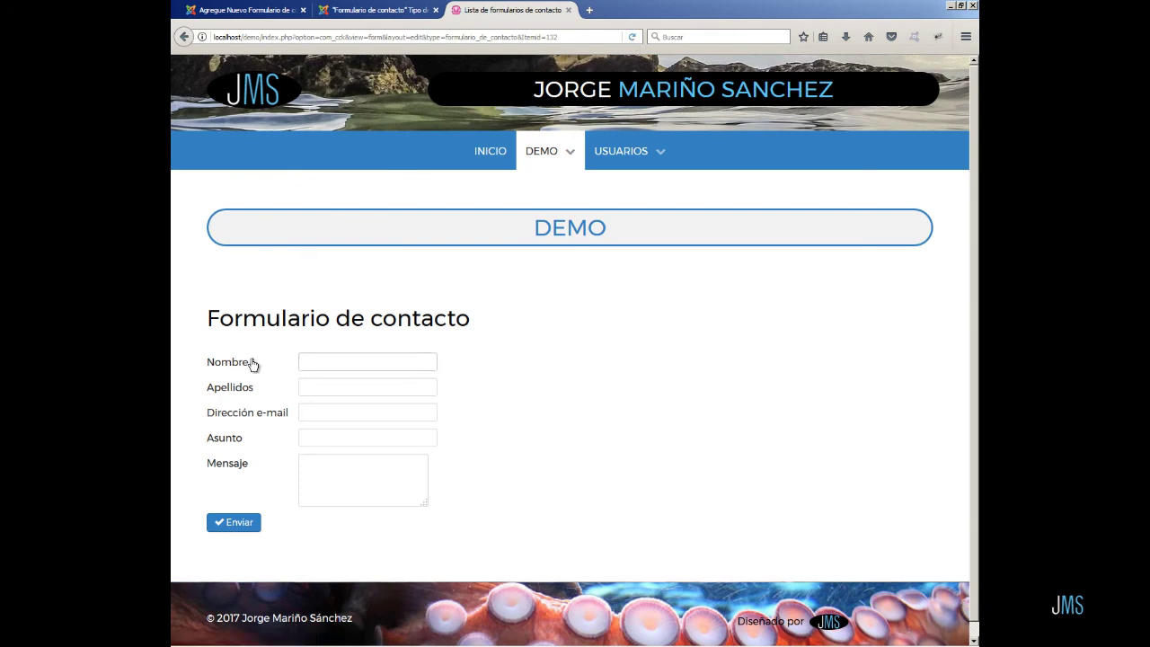
left_click(238, 522)
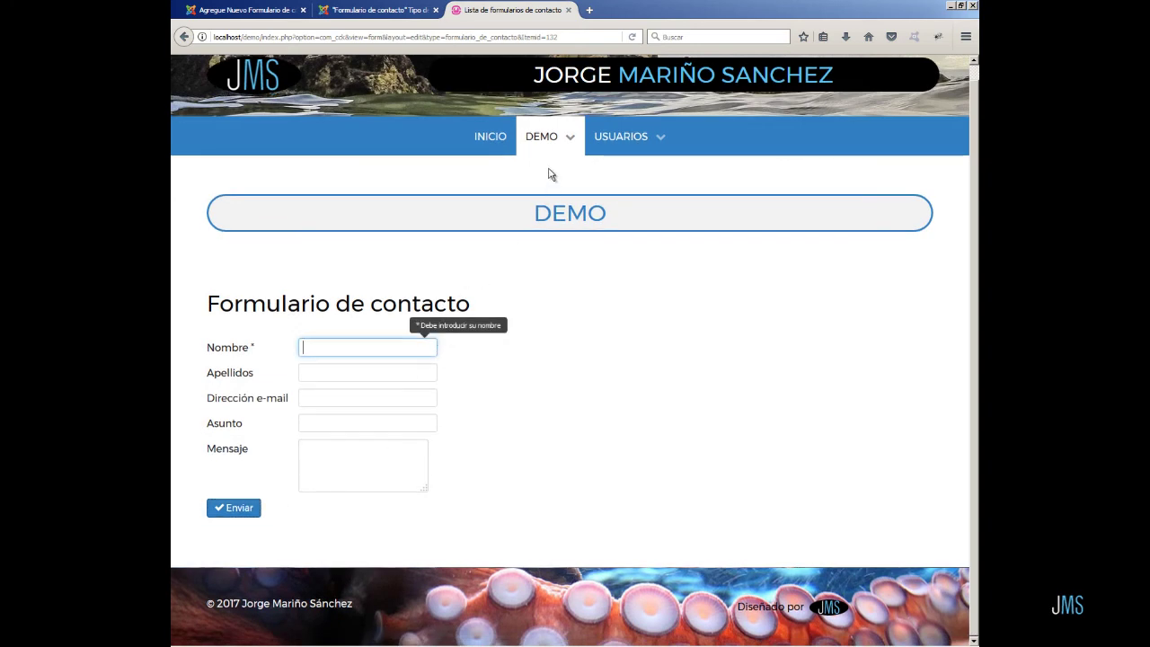
left_click(633, 37)
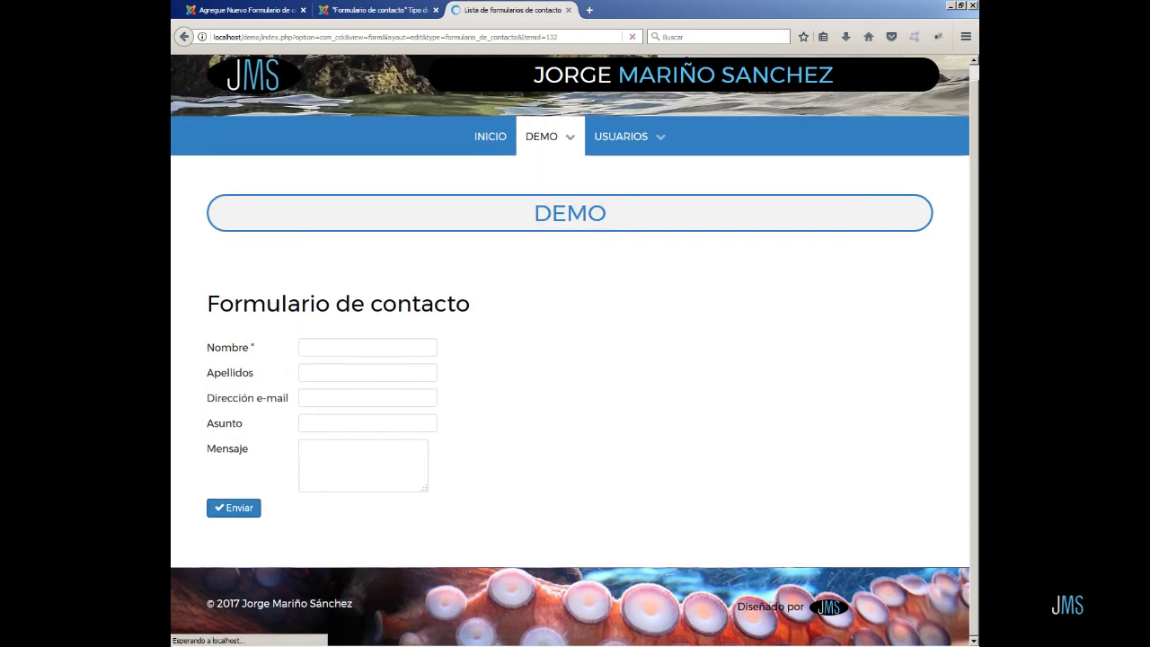
left_click(373, 18)
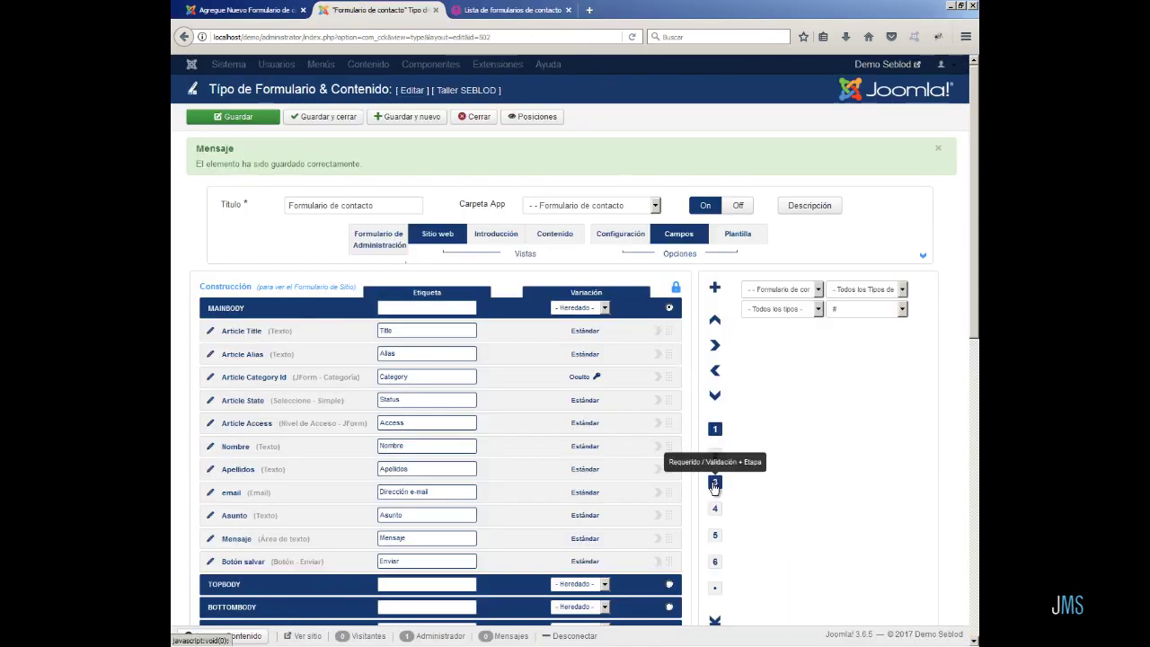
- Make Apellidos required with alert 'Introduzca sus apellidos', then bring up the email field's requirement settings
left_click(716, 485)
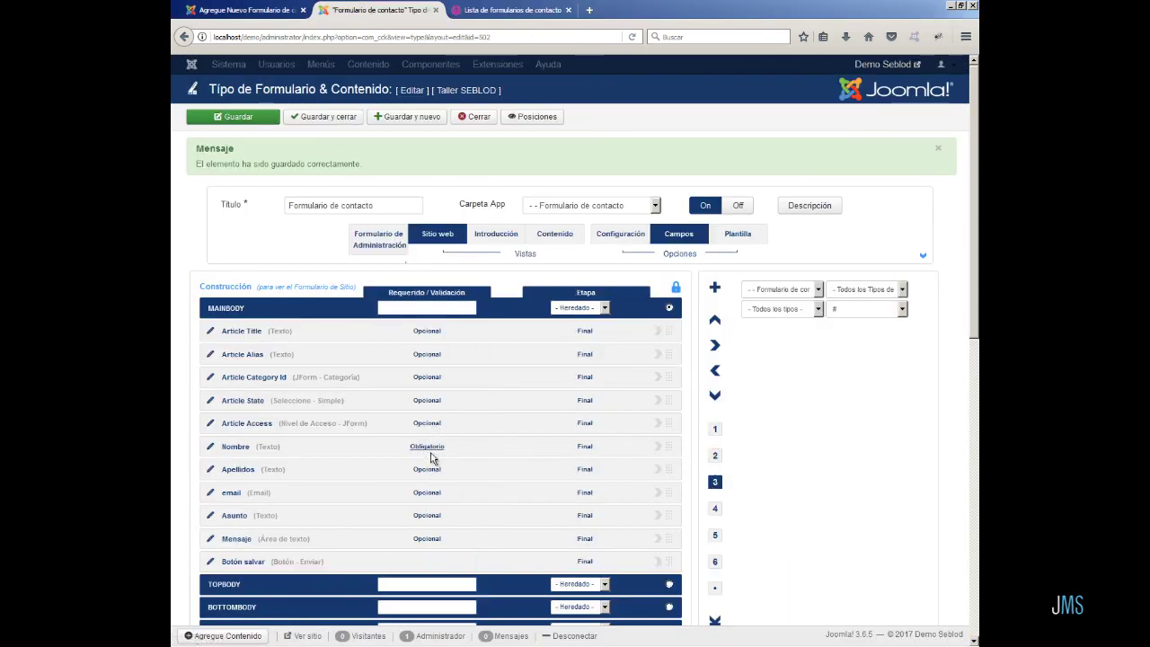
left_click(428, 470)
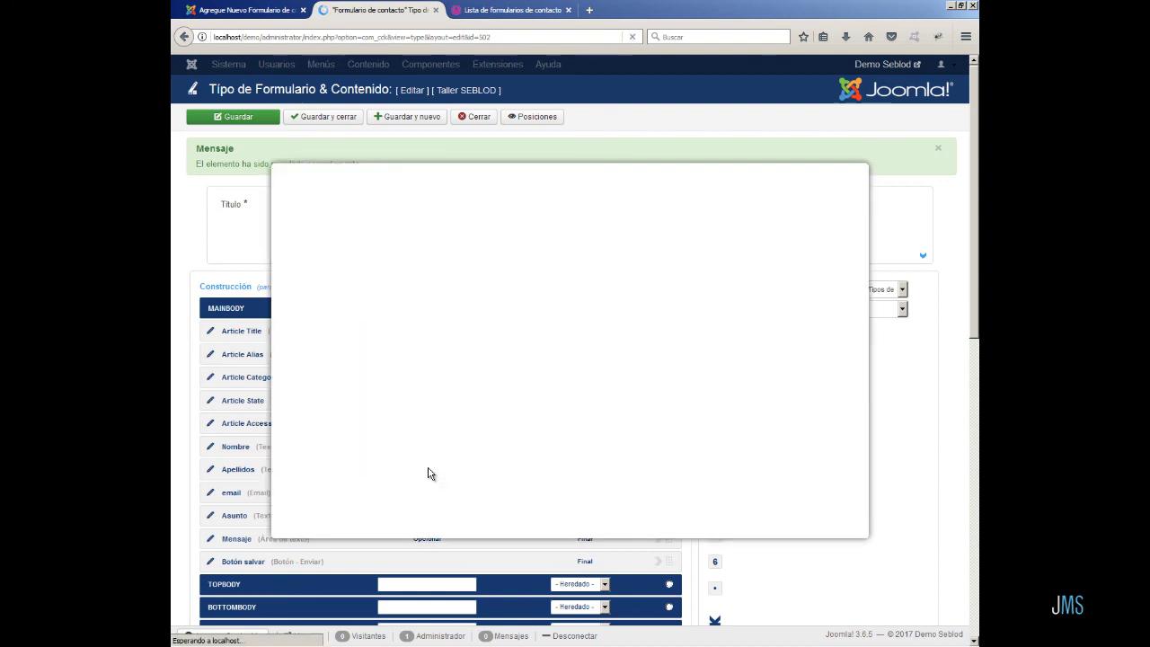
left_click(483, 237)
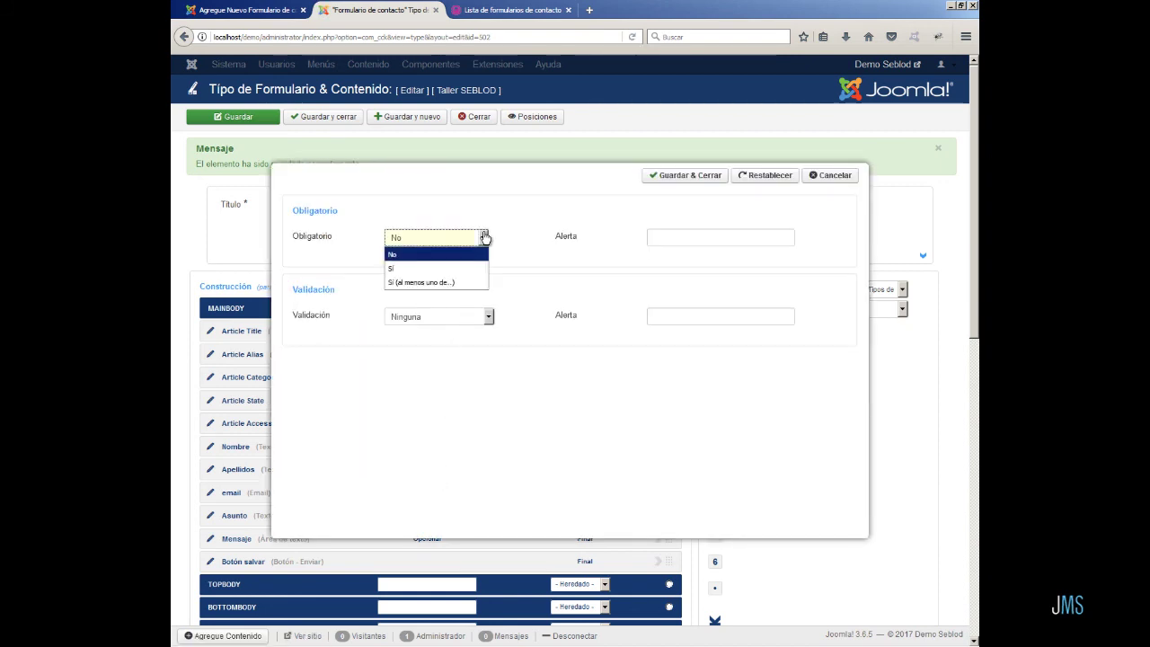
left_click(475, 264)
left_click(662, 237)
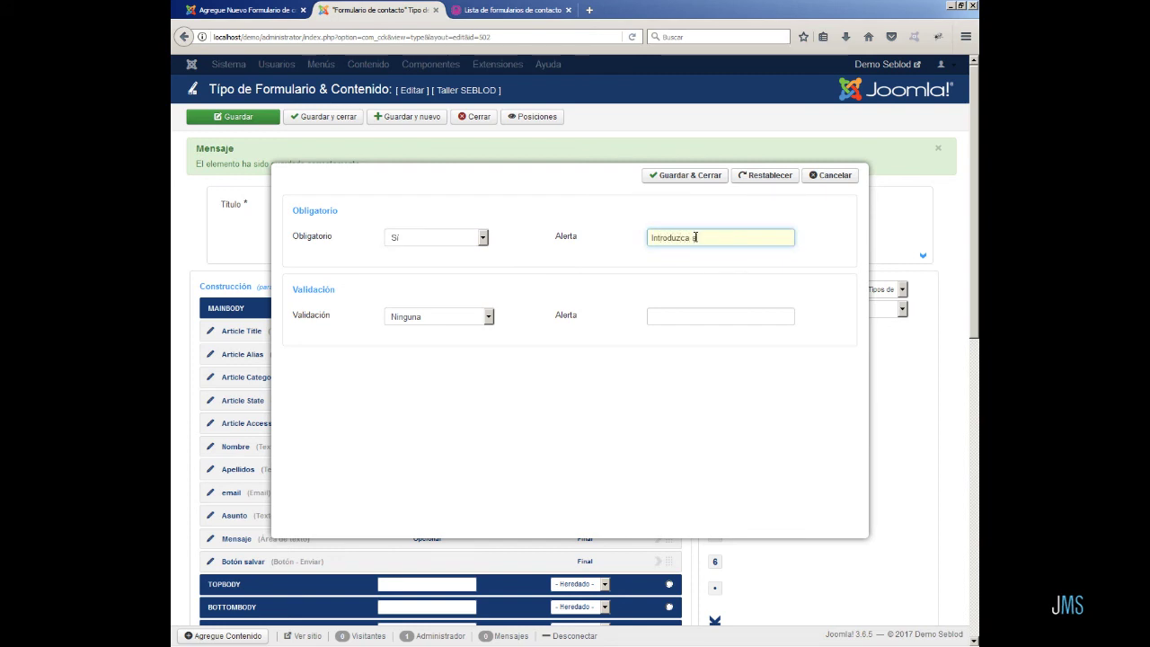
type("Introduzca sus apellidos")
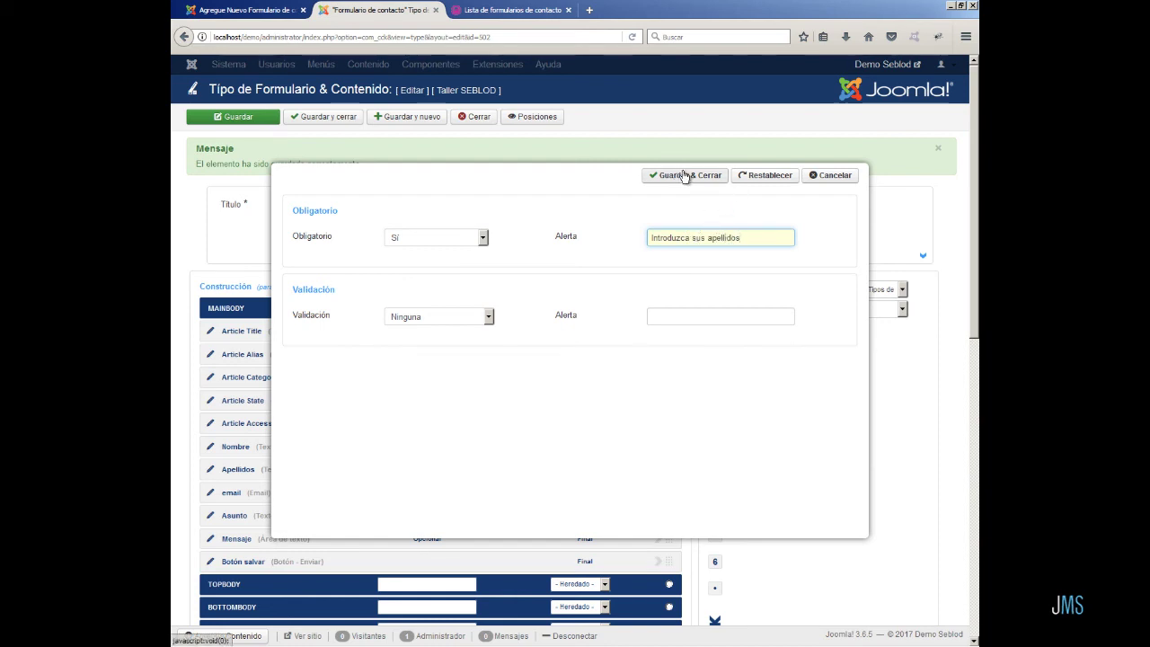
left_click(683, 175)
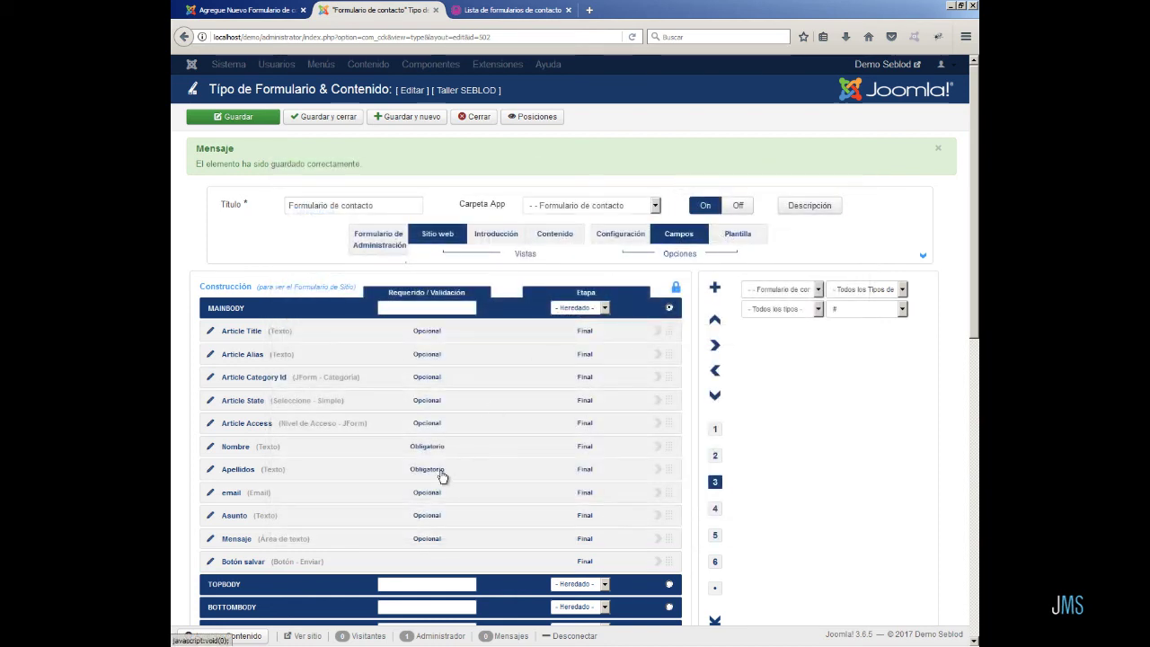
left_click(428, 493)
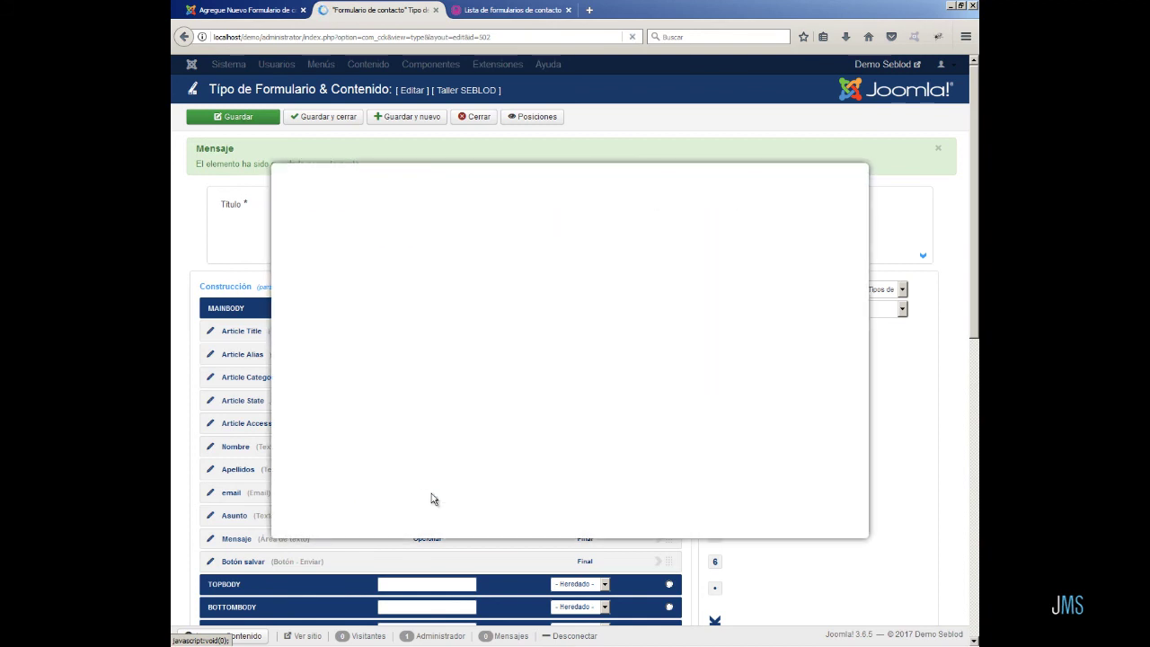
- Make the email field required with alert 'Debe introducir su email' and Email validation
left_click(481, 237)
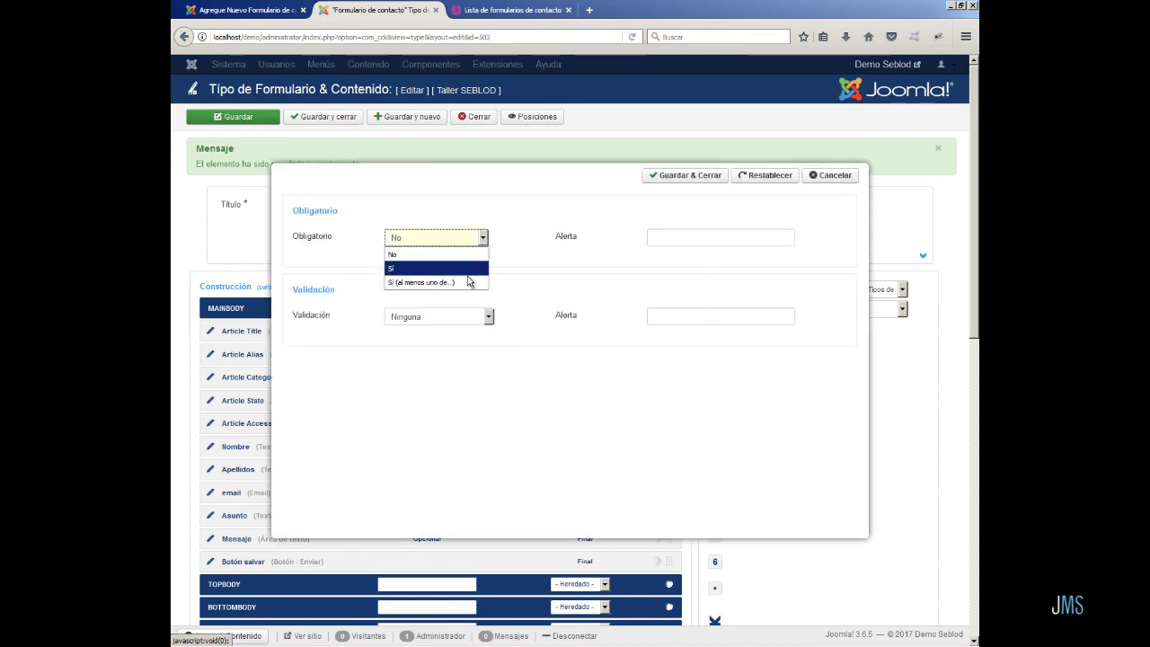
left_click(436, 268)
left_click(678, 235)
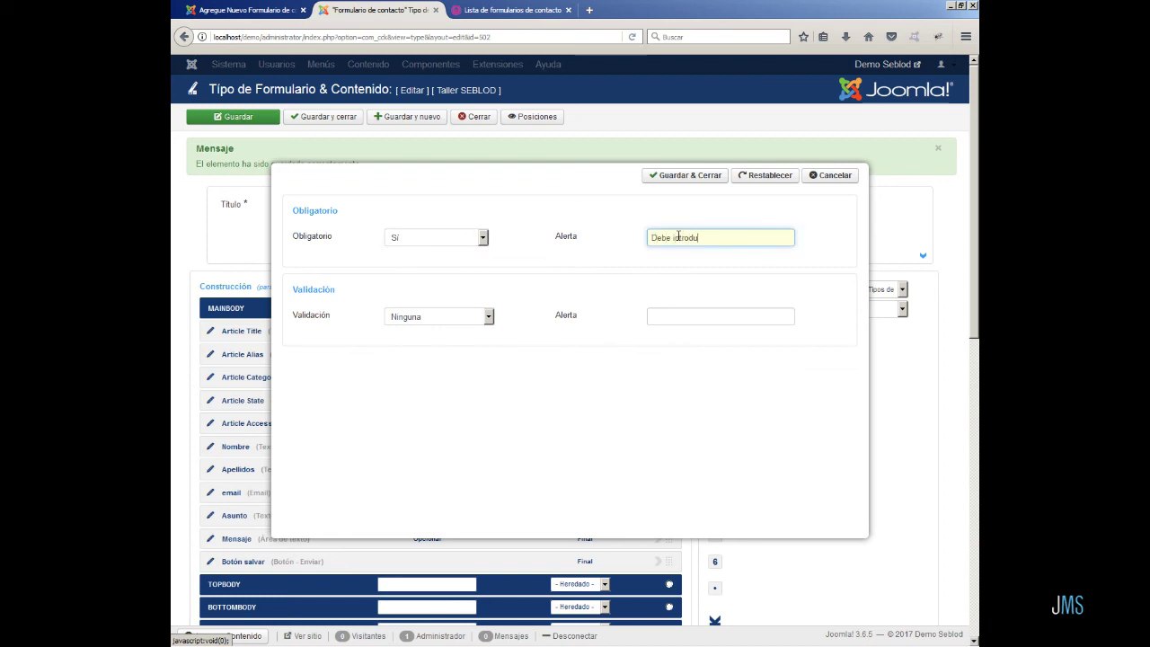
type("Debe introducir d")
left_click(489, 317)
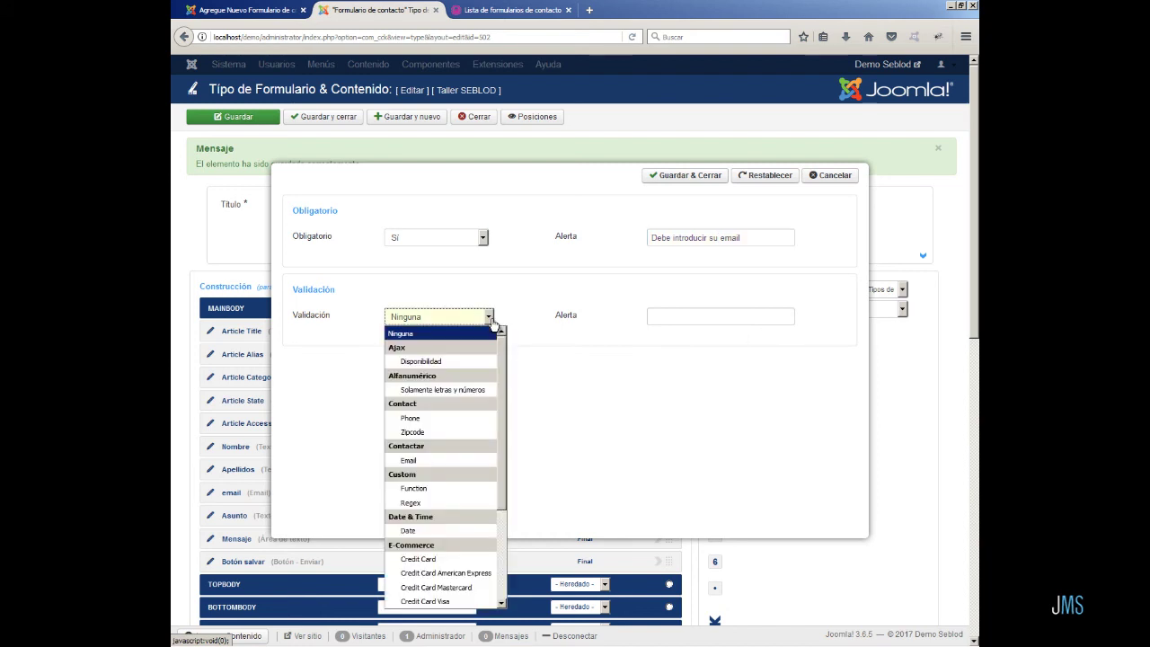
left_click(457, 461)
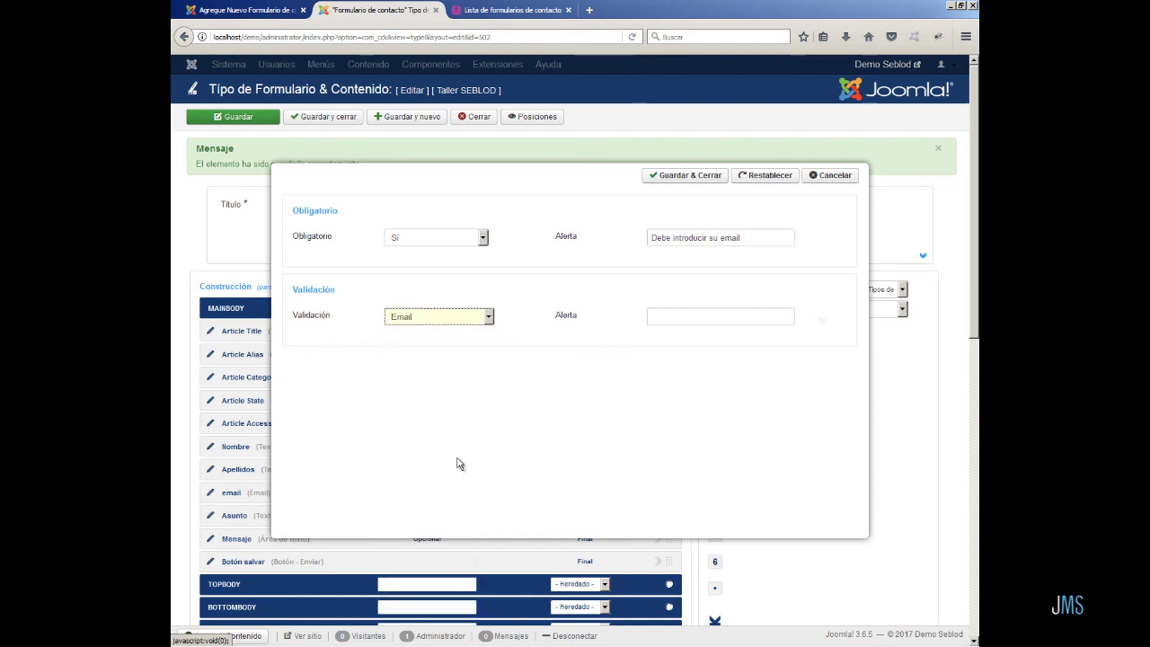
left_click(680, 177)
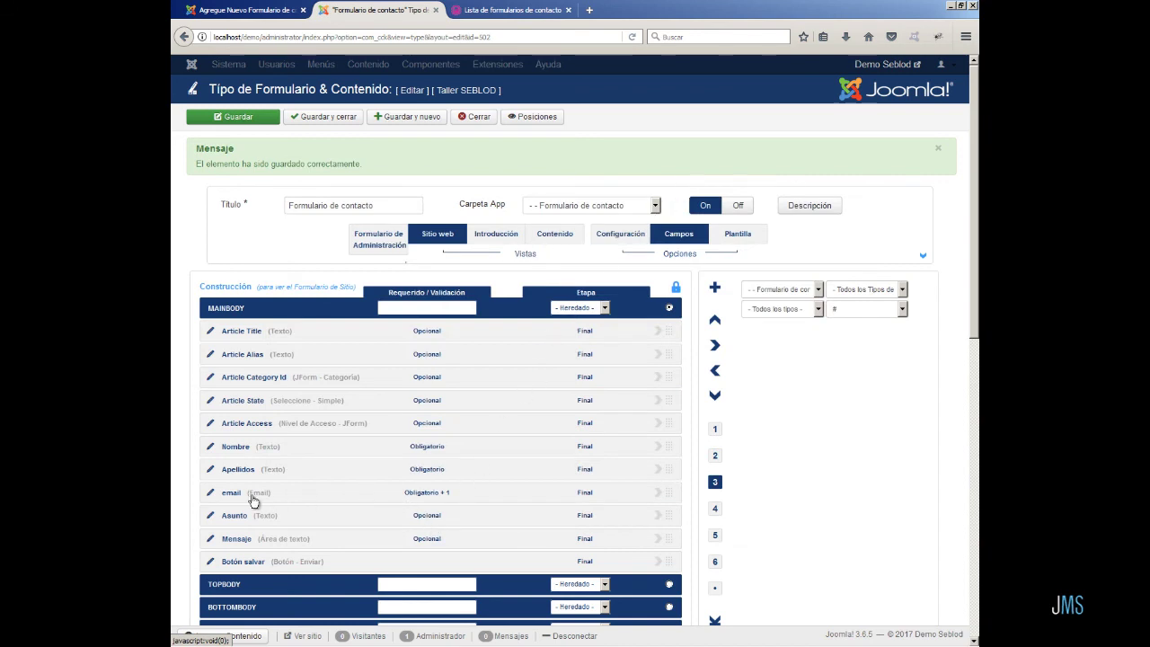
- Make Asunto required with the alert 'Indiquenos el asunto de su mensaje' and save it
left_click(428, 516)
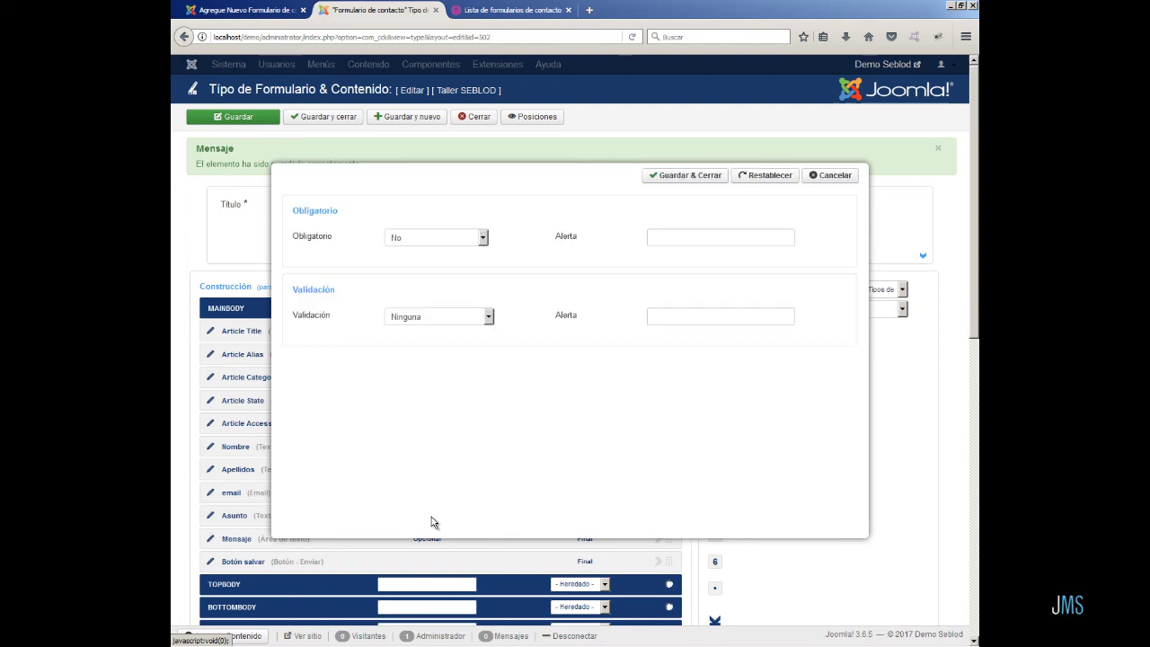
left_click(484, 237)
left_click(467, 269)
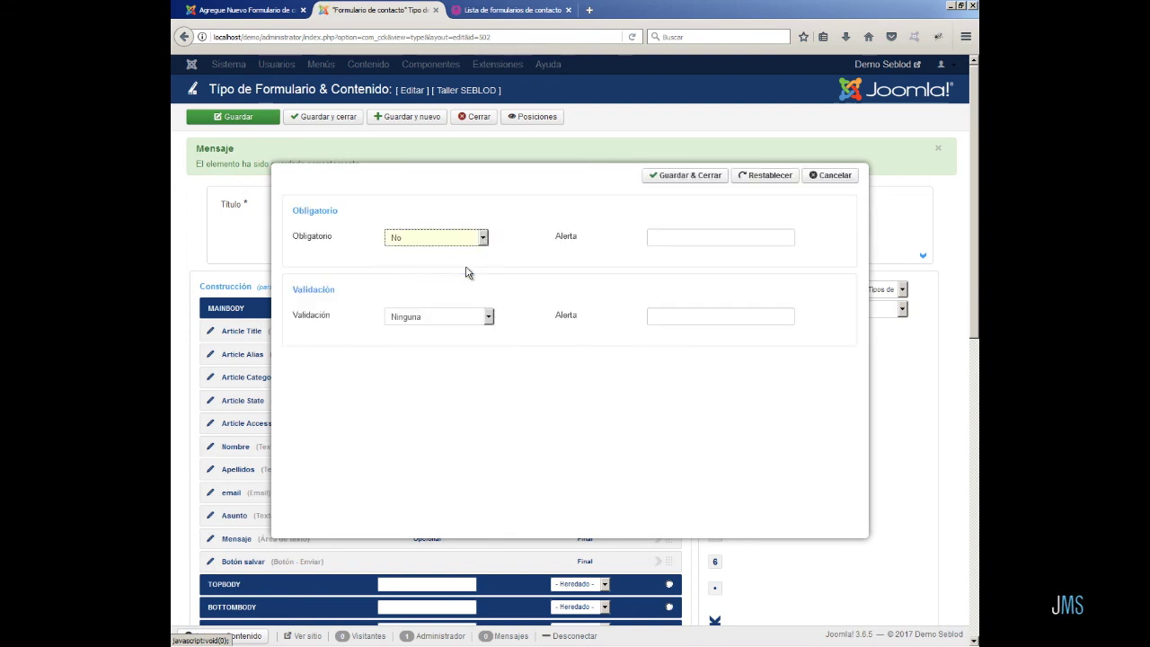
left_click(663, 237)
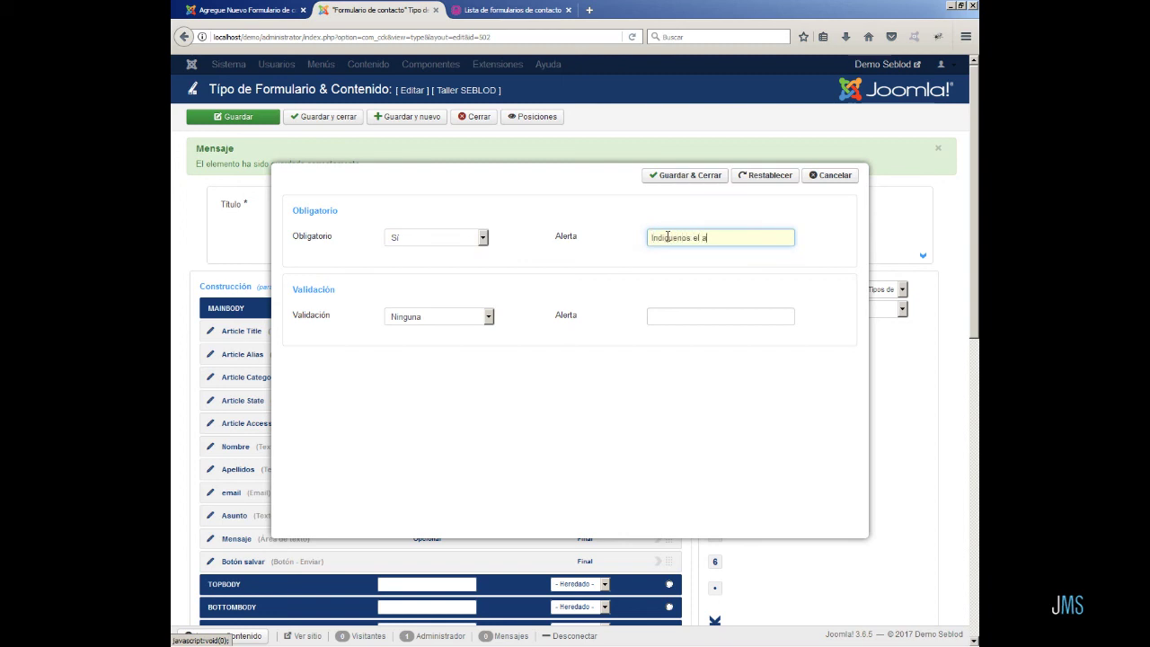
type("Indíquenos el asunto de su mensaje")
left_click(686, 178)
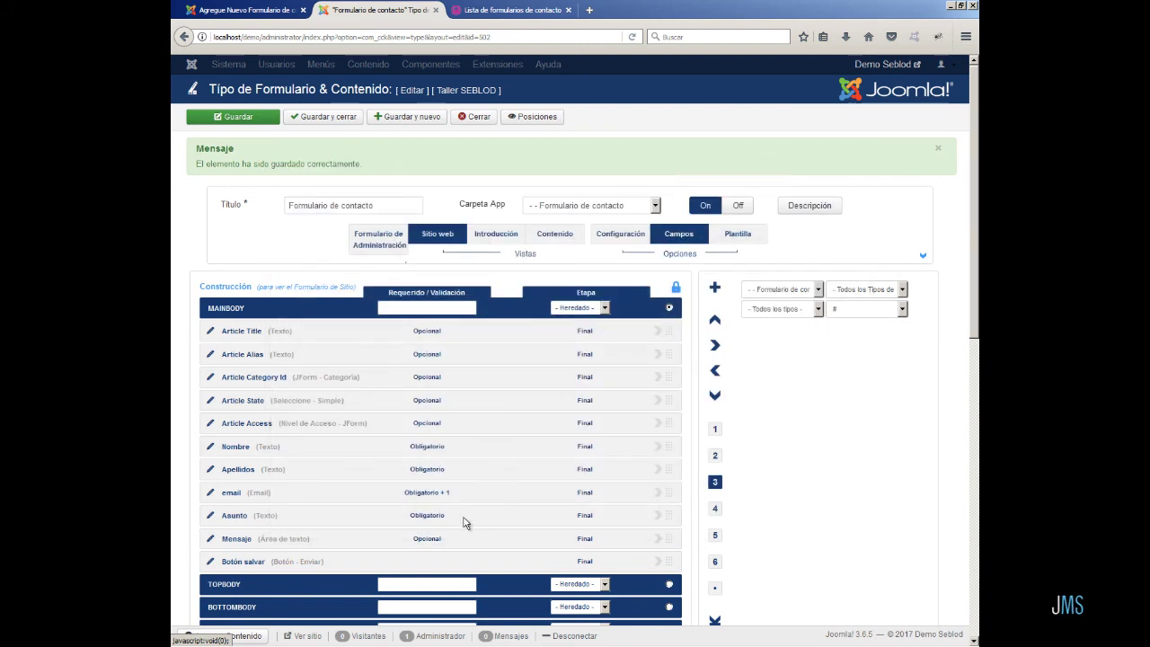
- Make Mensaje required with the alert 'Introduzca aqui su mensaje'
left_click(434, 538)
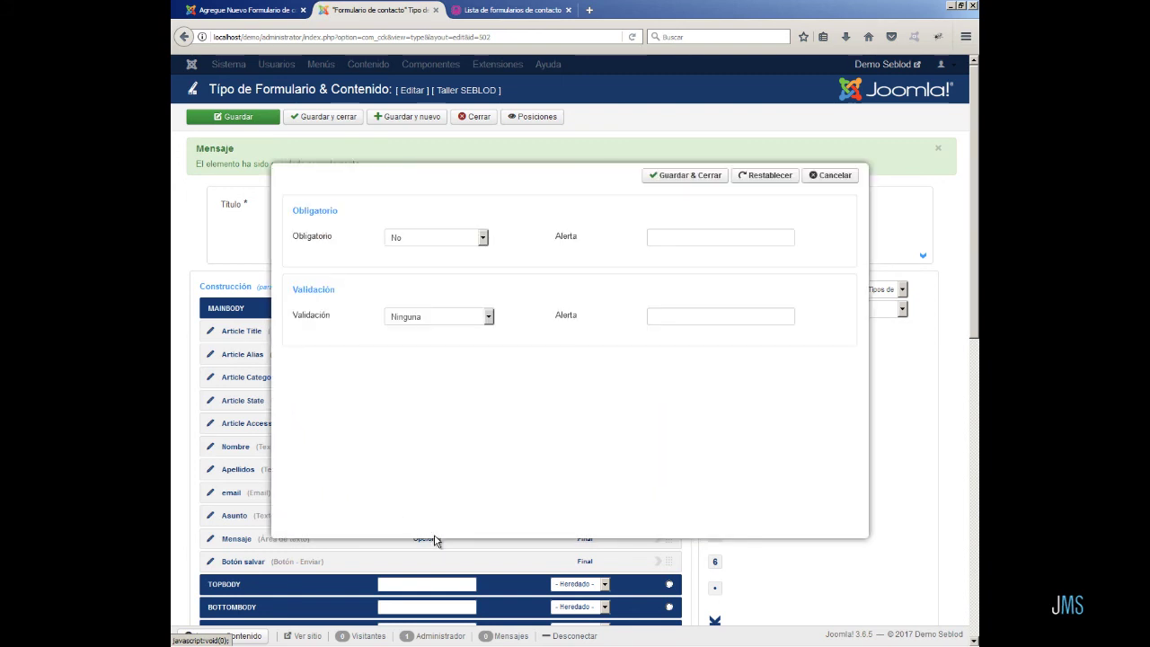
left_click(482, 237)
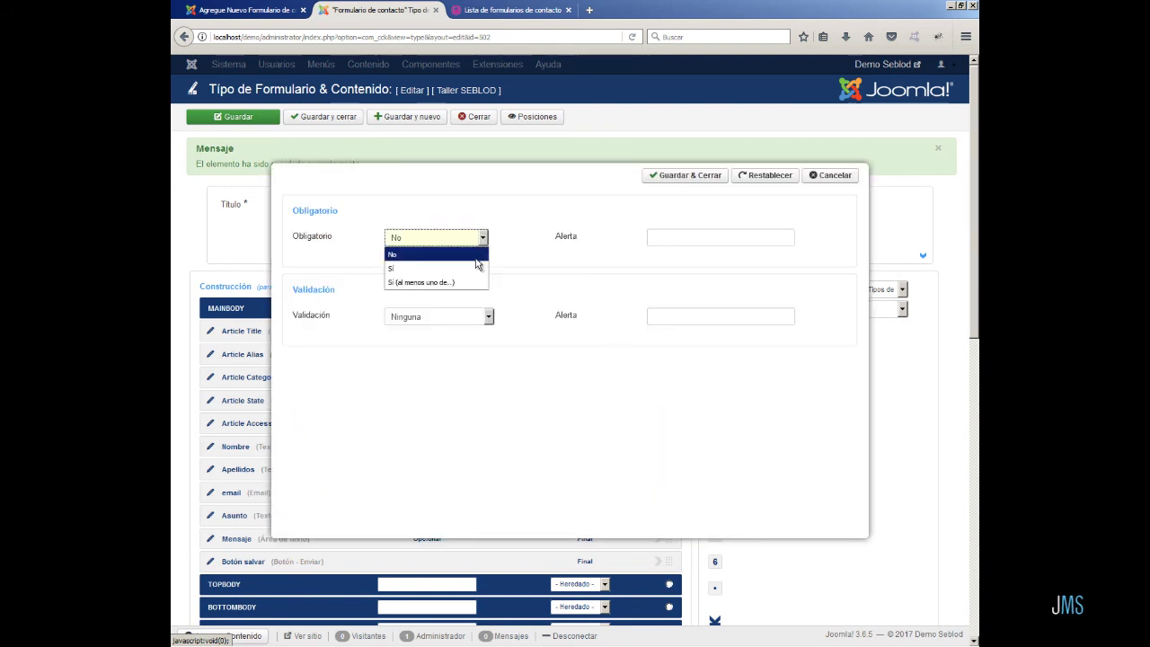
left_click(471, 268)
left_click(676, 235)
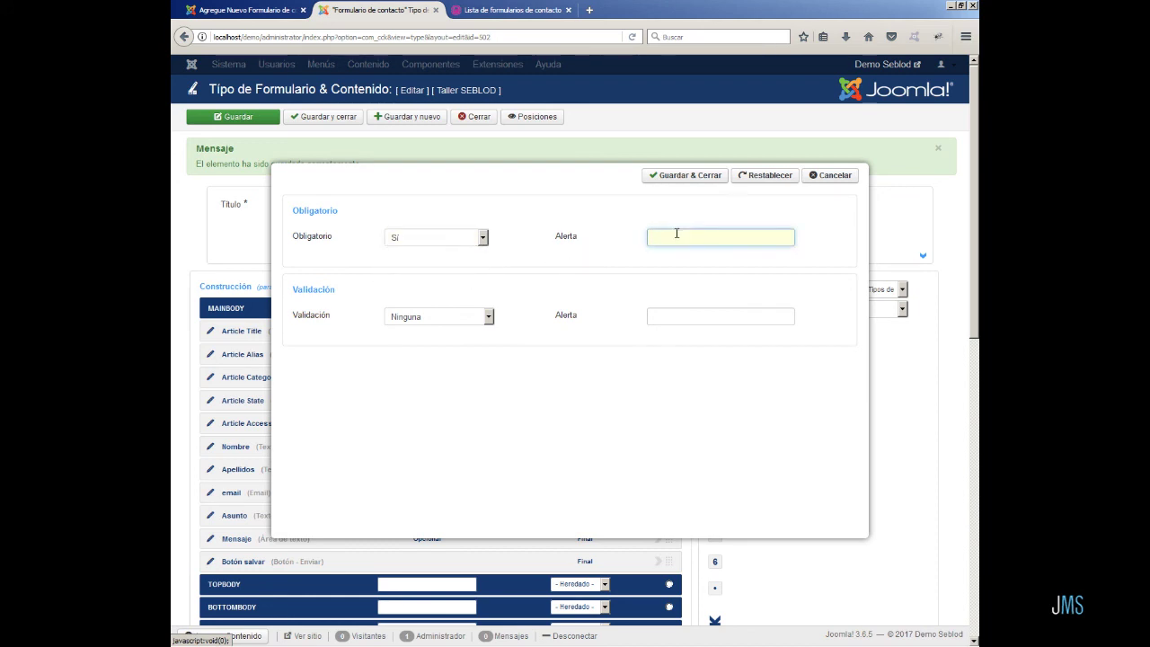
type("Introduzca aquí su mensaje")
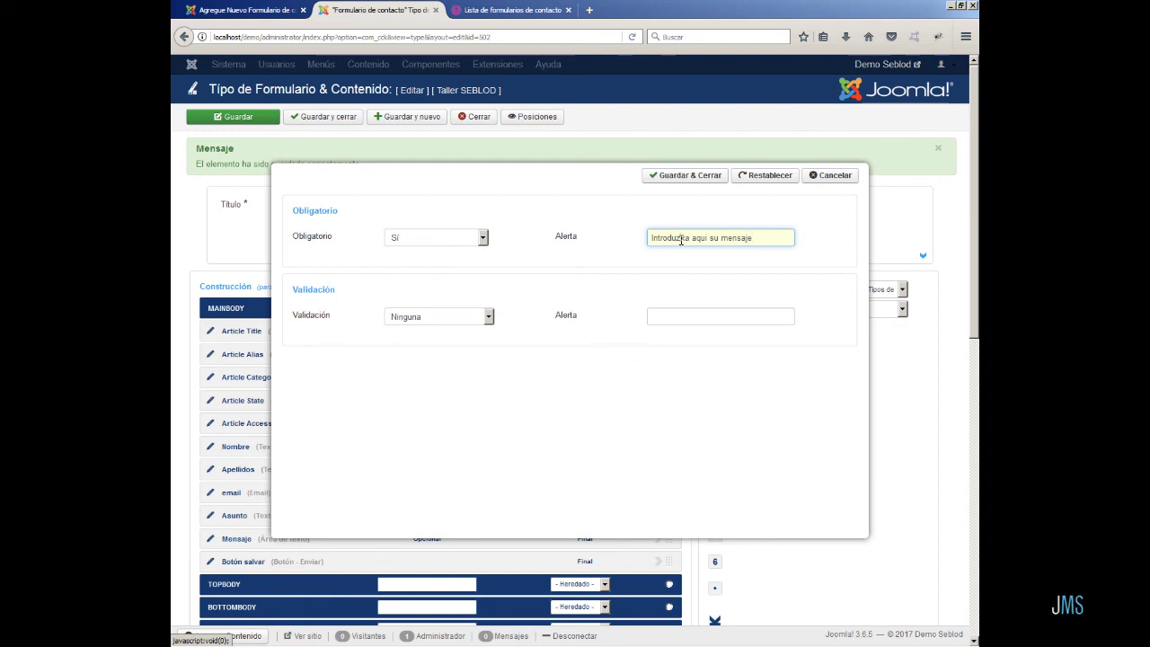
type("c")
key("Delete")
- Save the Mensaje rule and form type, then verify the empty DEMO form shows every alert
left_click(681, 177)
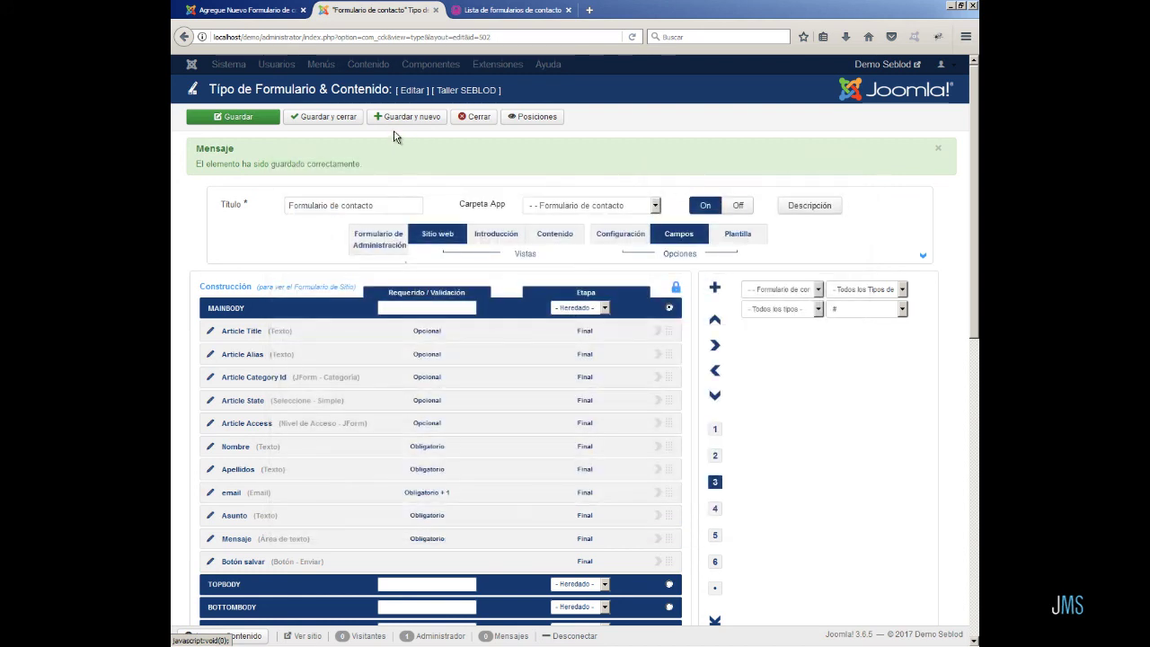
left_click(256, 118)
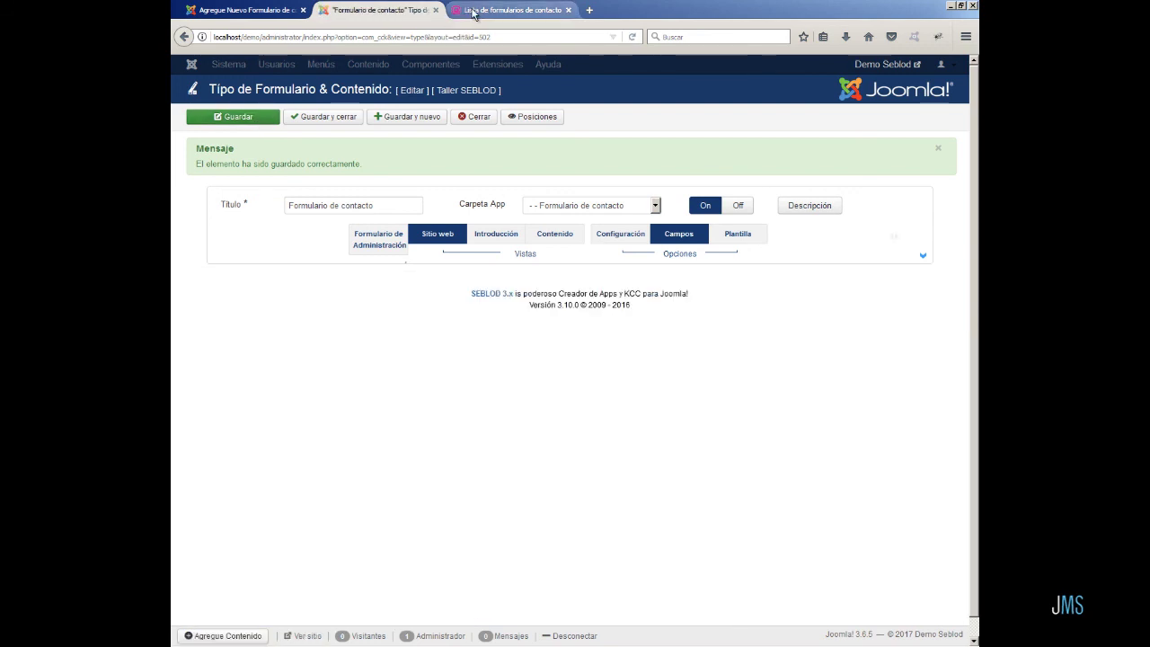
left_click(476, 12)
left_click(632, 37)
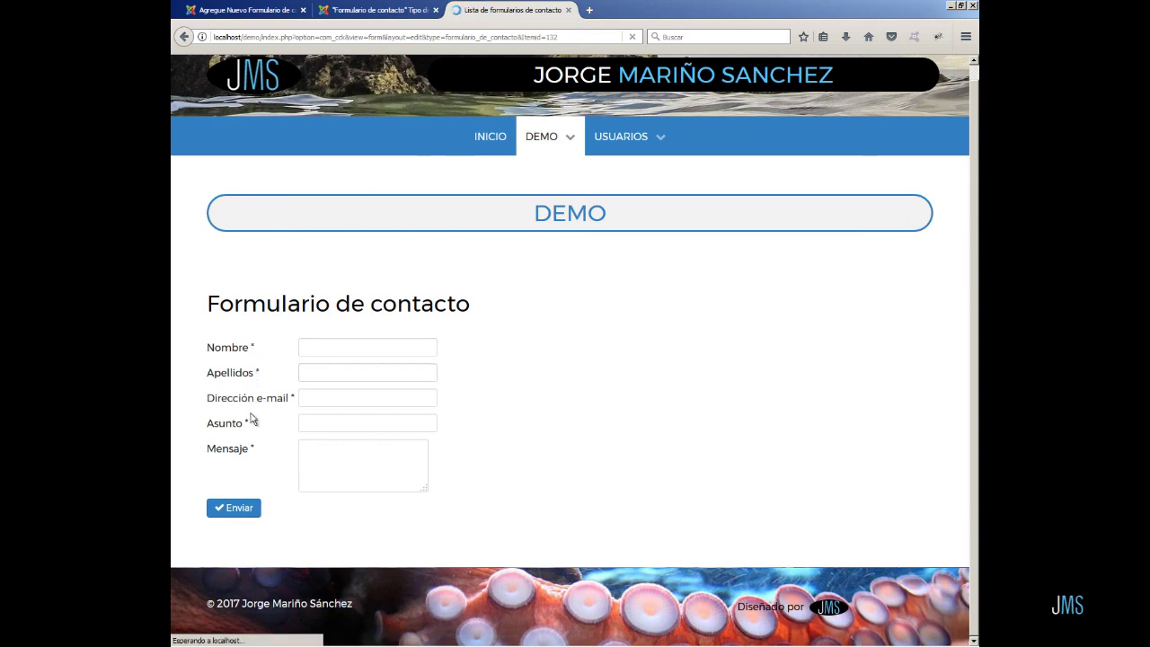
left_click(236, 510)
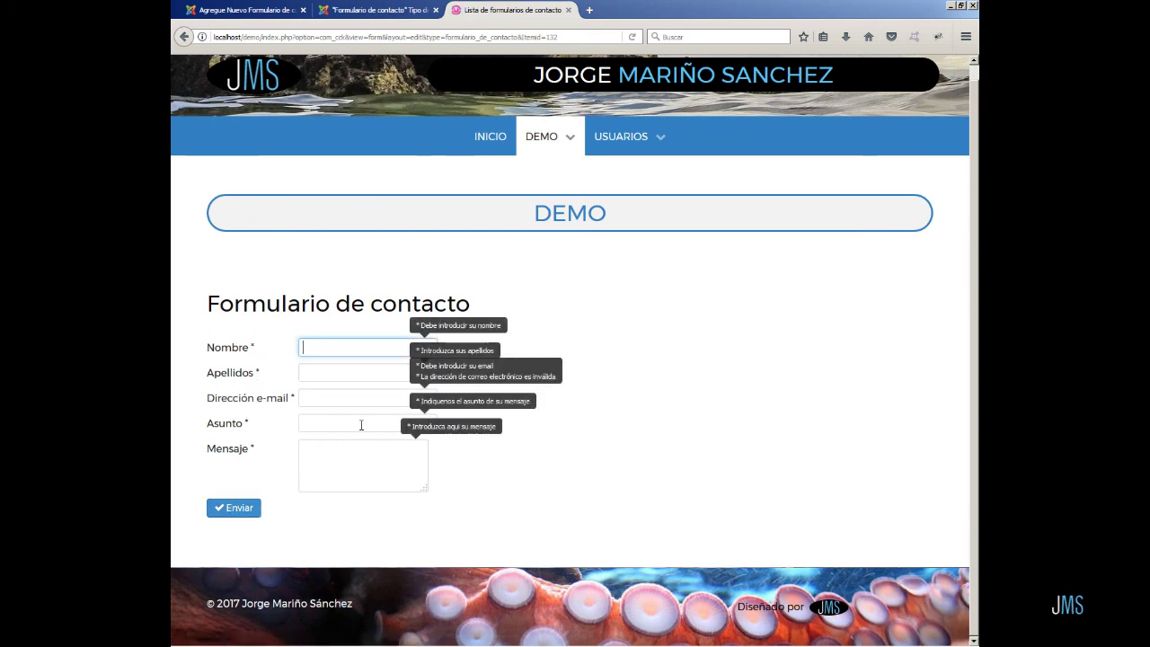
left_click(632, 37)
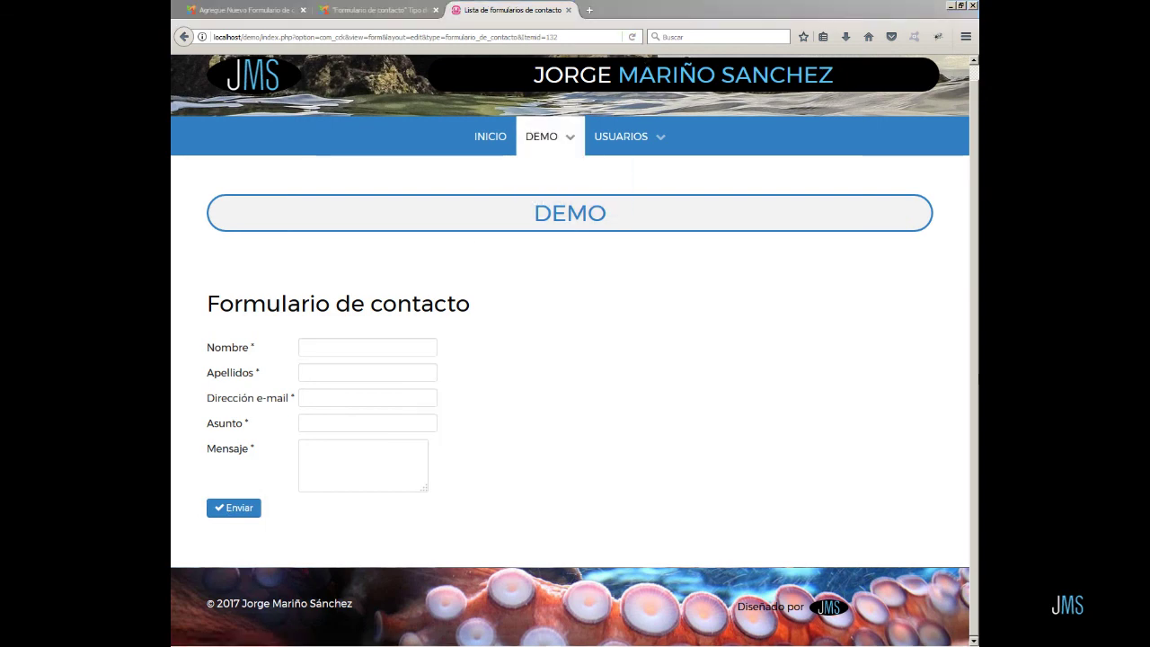
left_click(357, 10)
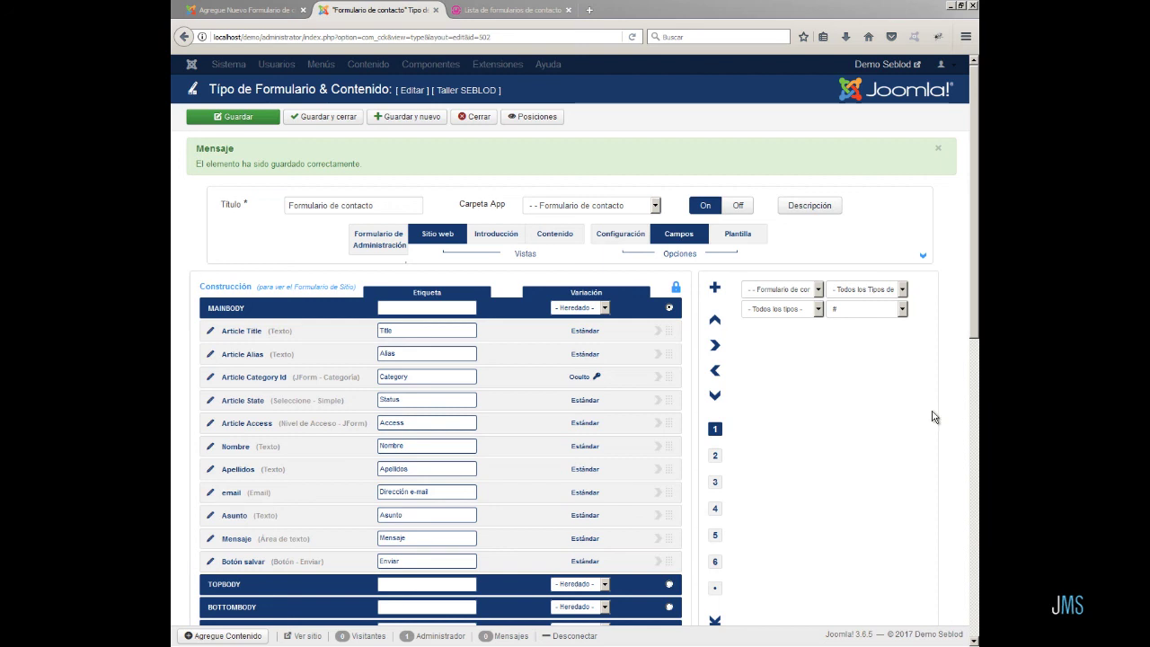
- Fix the email field's label typo and send an email whenever a submission is added
left_click(214, 494)
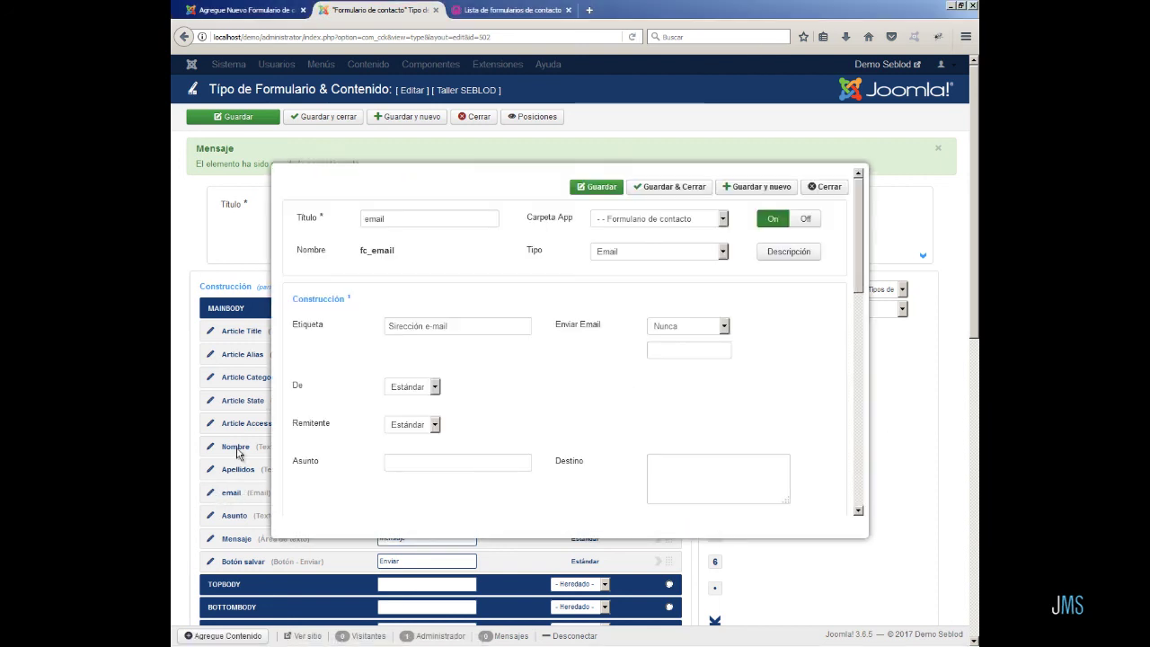
left_click(388, 327)
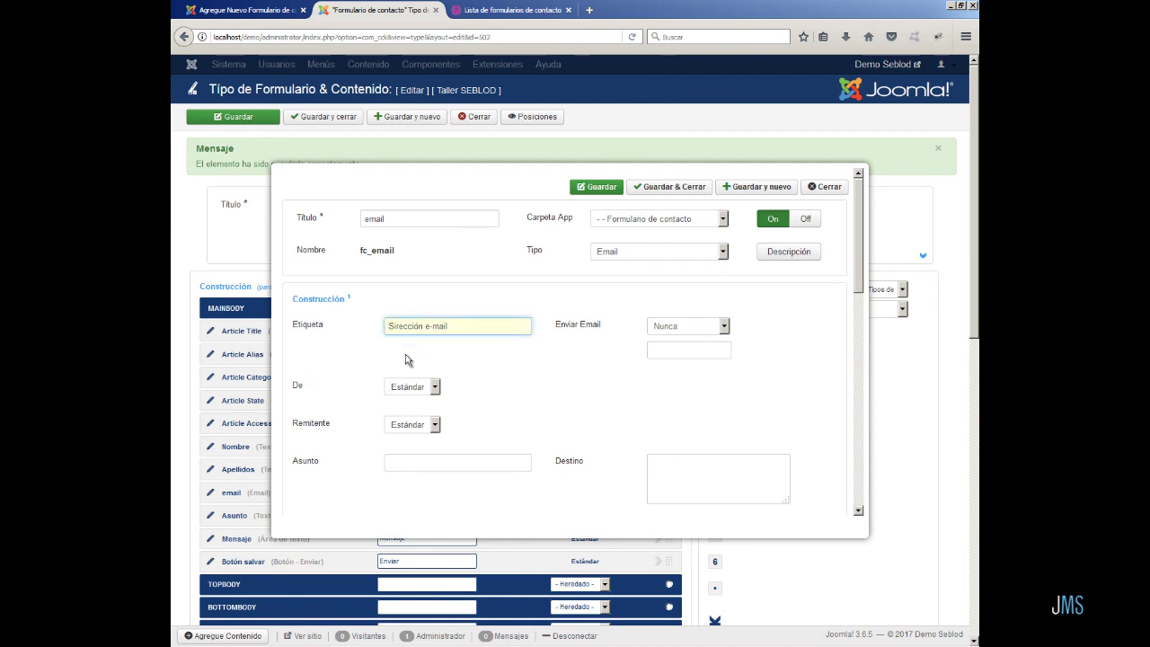
type("D")
key("Delete")
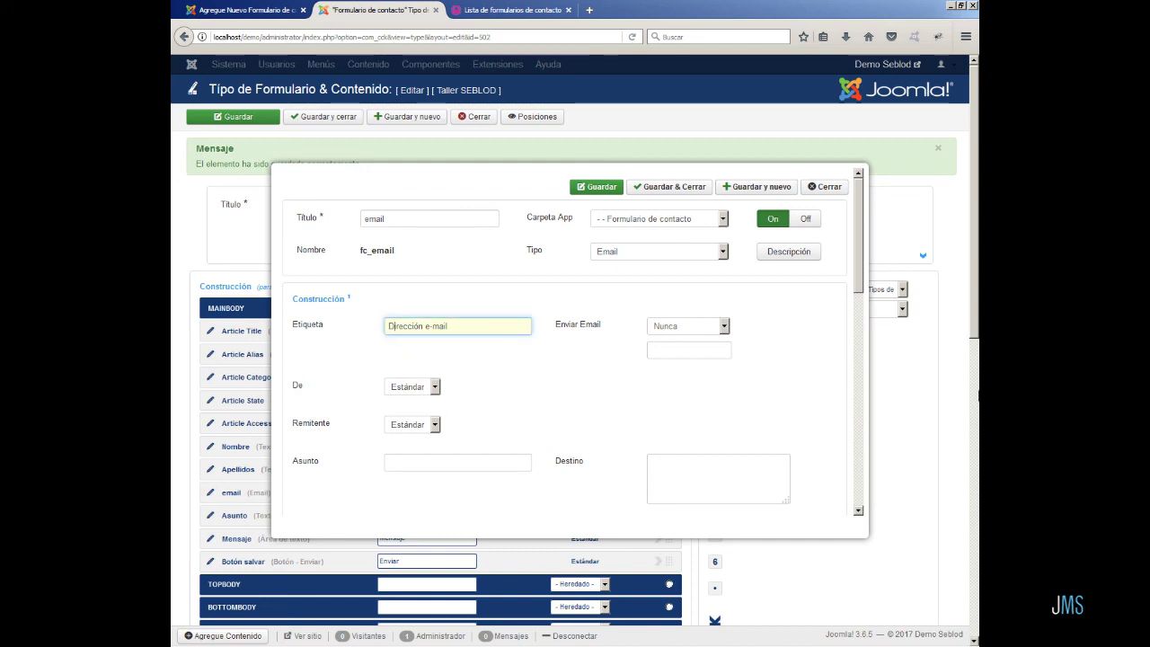
left_click(724, 327)
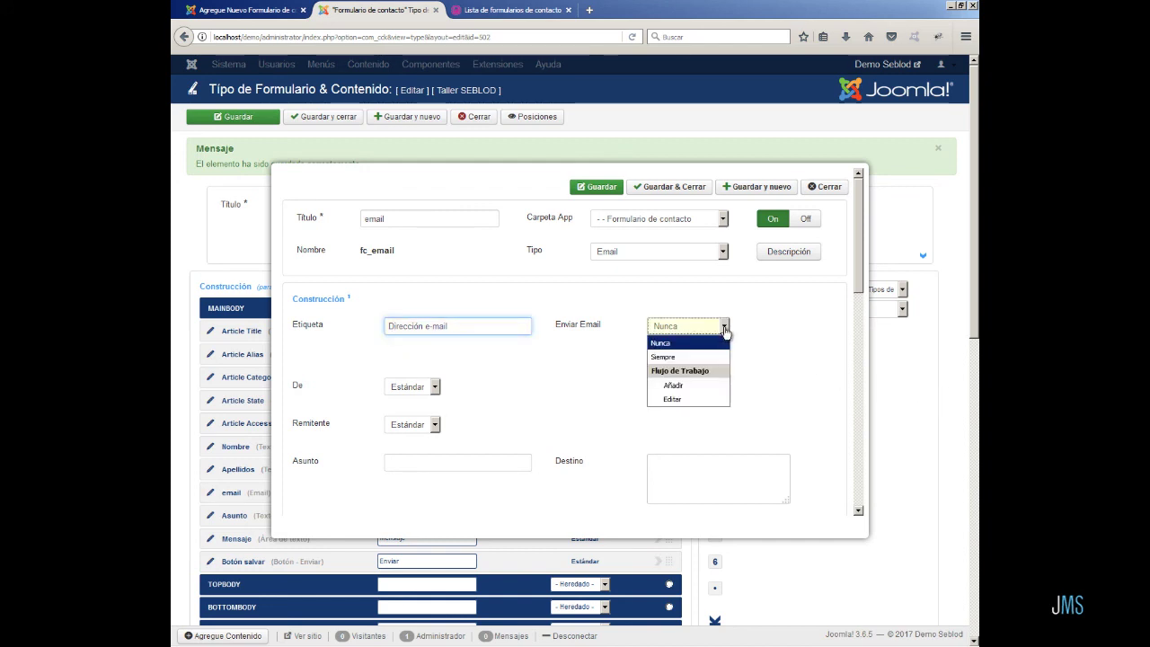
left_click(701, 386)
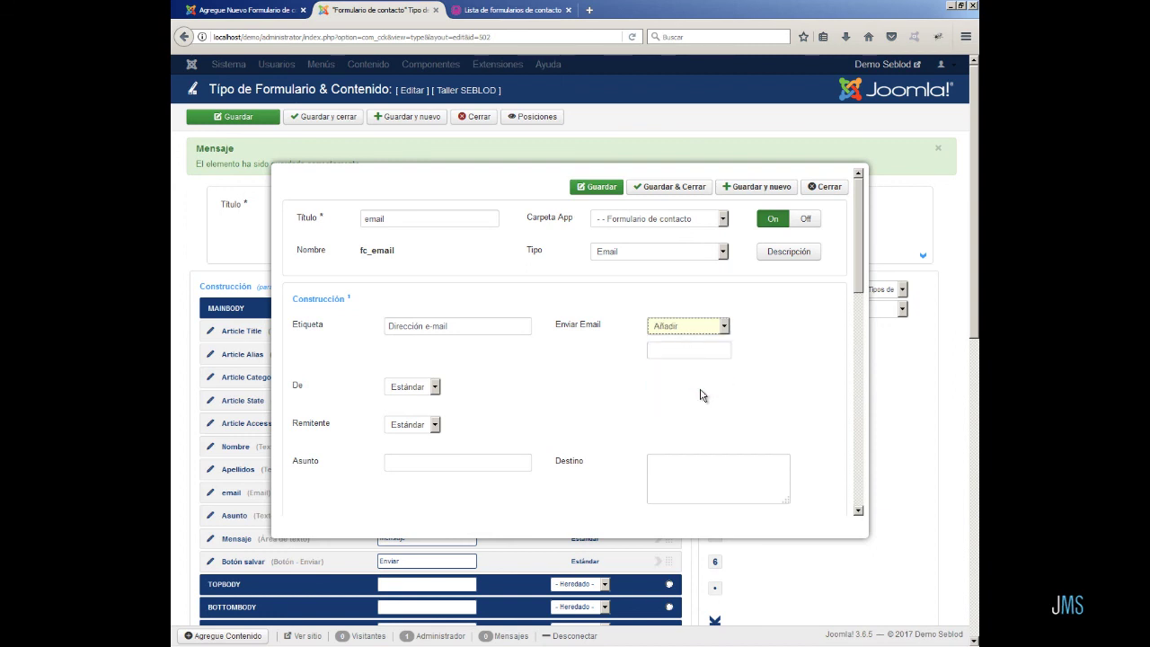
- Set the sender address to Correo and the sender name to Nombre
left_click(435, 388)
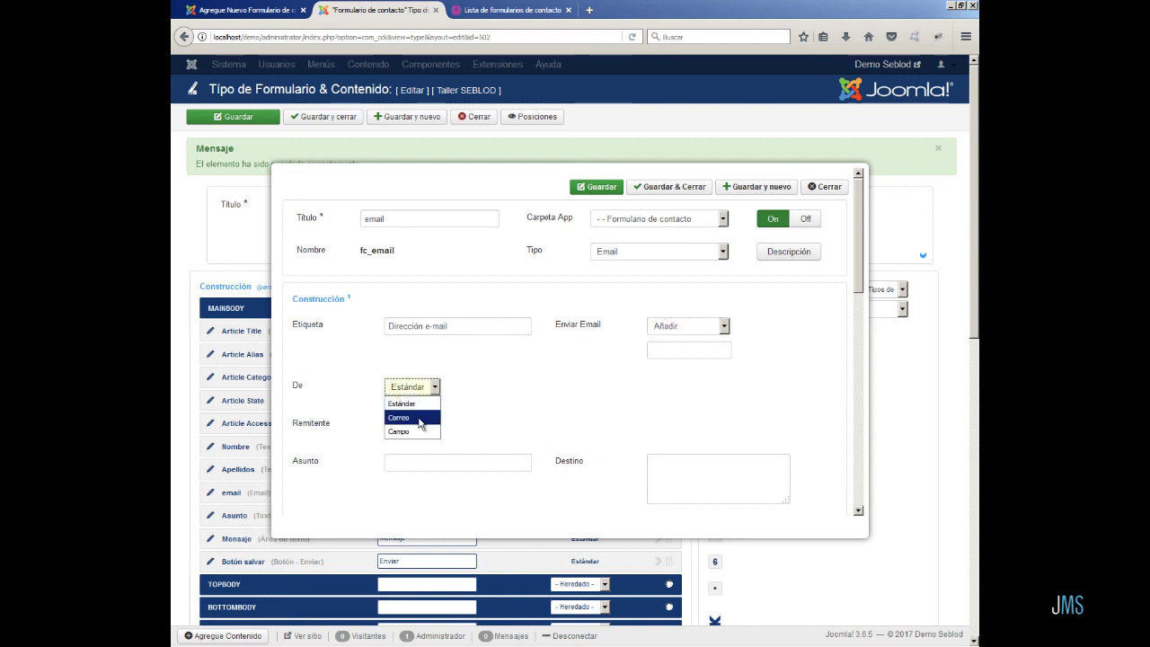
left_click(420, 418)
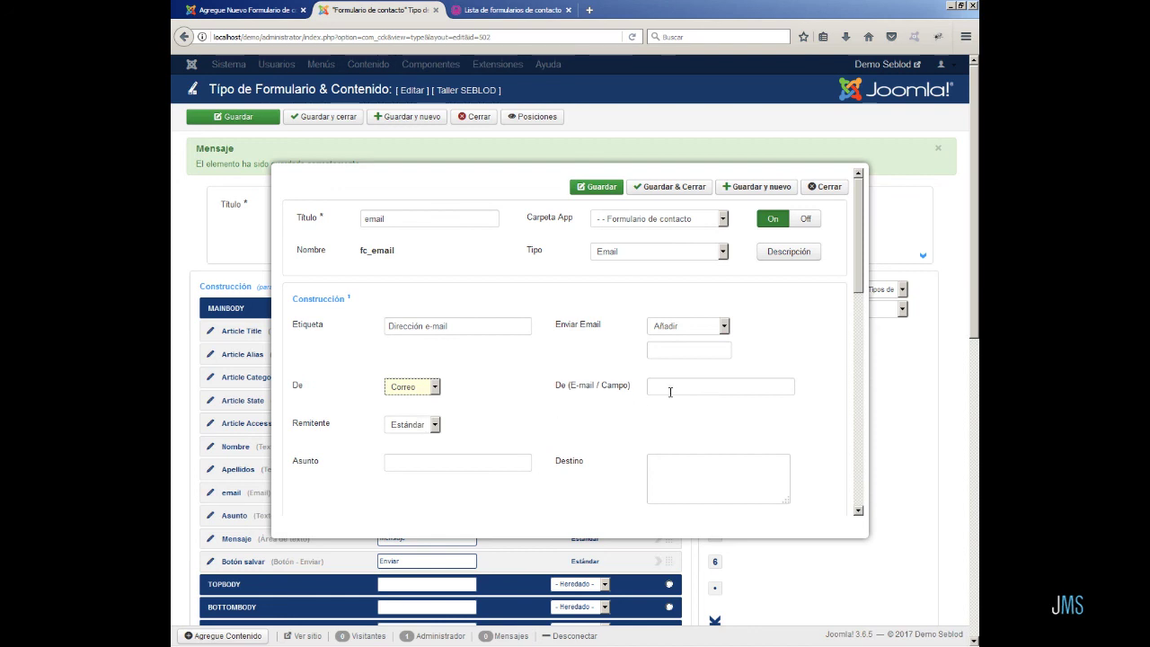
left_click(434, 425)
left_click(426, 455)
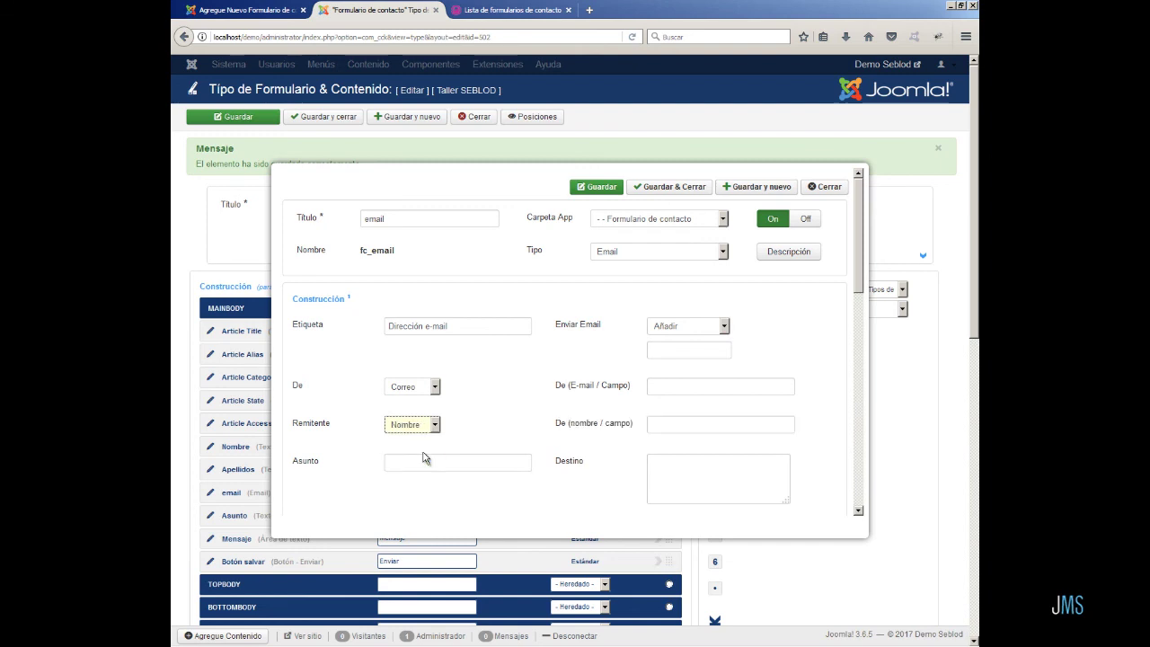
left_click(431, 462)
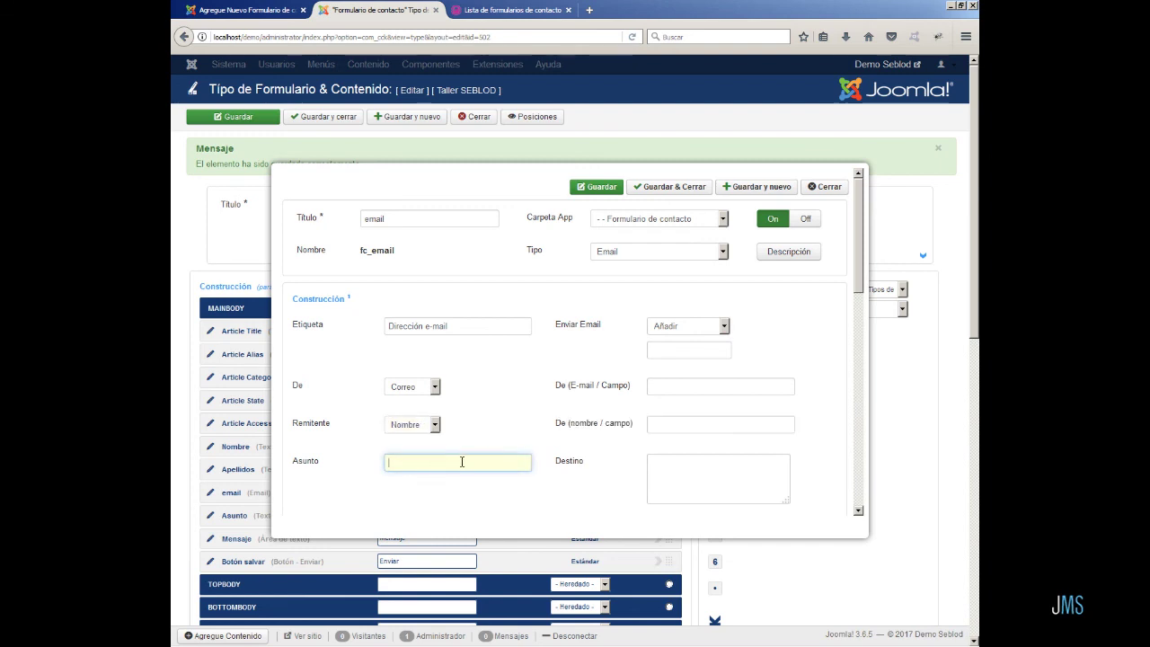
left_click_drag(860, 288, 860, 394)
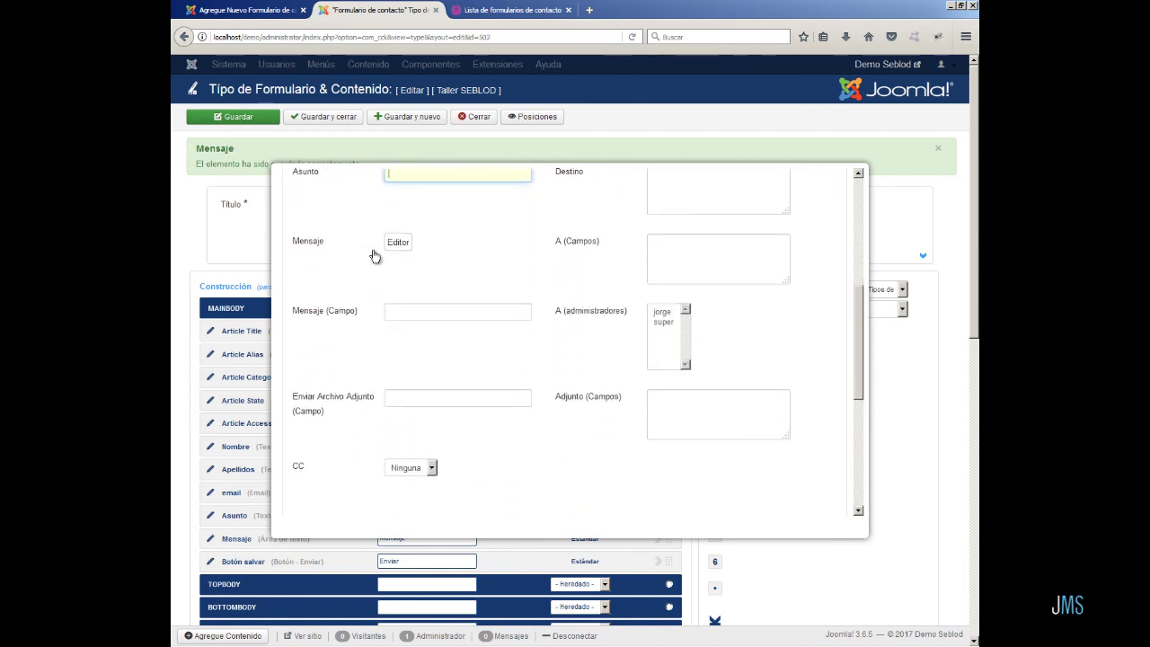
- Look at the Mensaje rich-text editor and close it unchanged
left_click(401, 313)
left_click(398, 243)
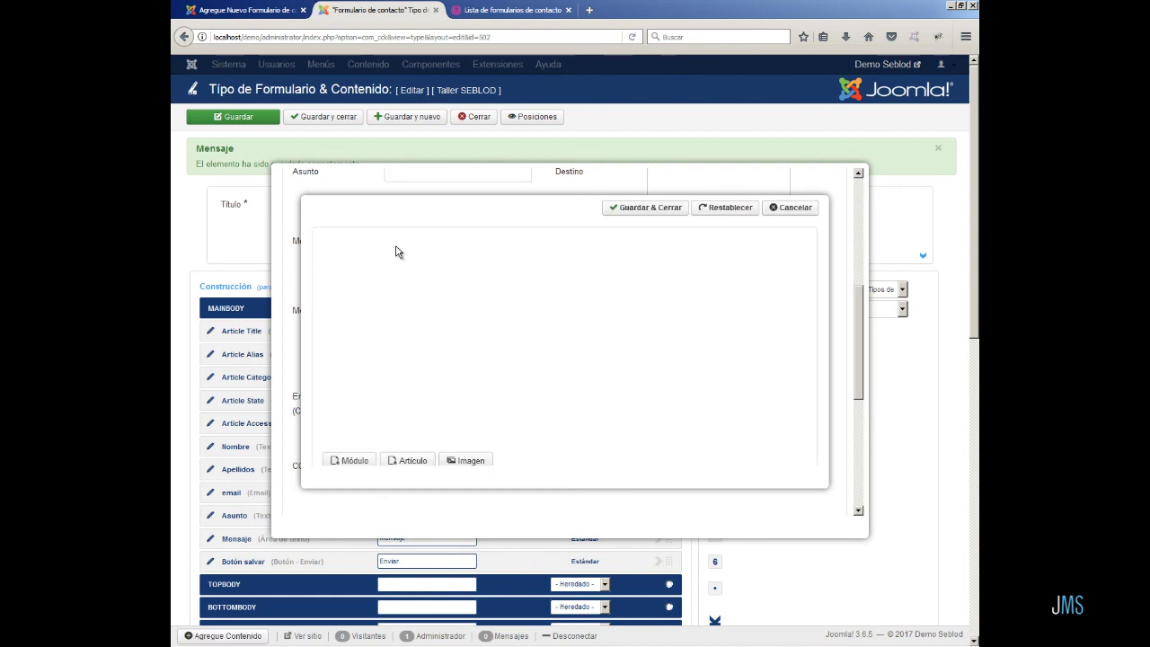
left_click(779, 205)
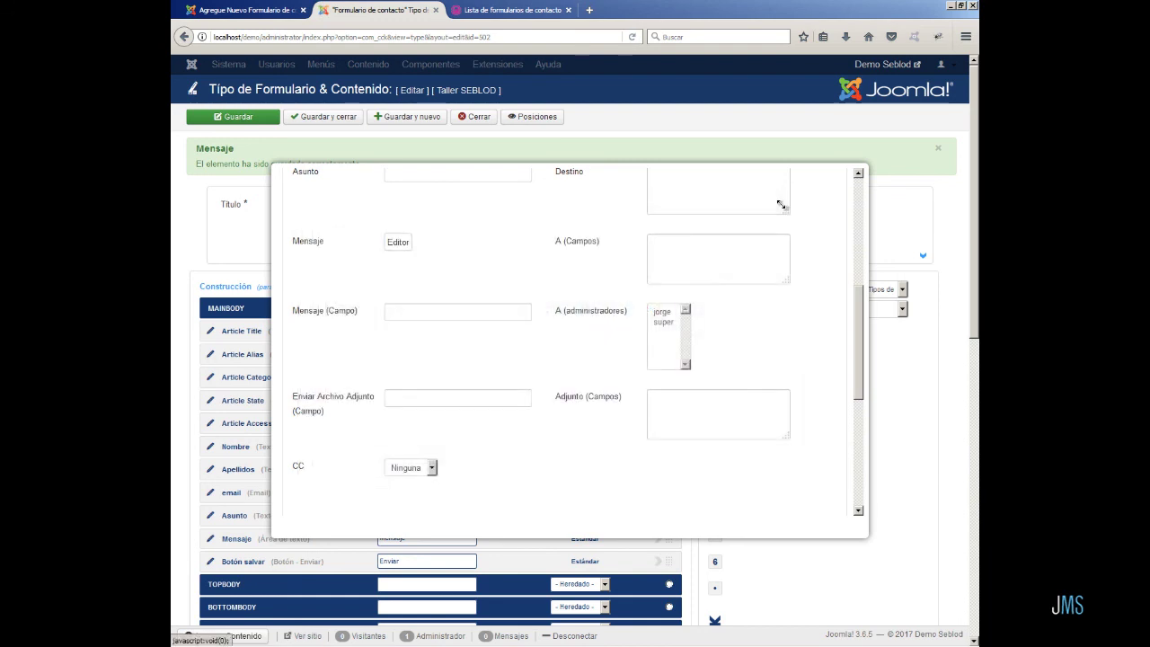
- Send notifications to the super administrator with CC Ninguna, then save and close the settings
left_click(665, 321)
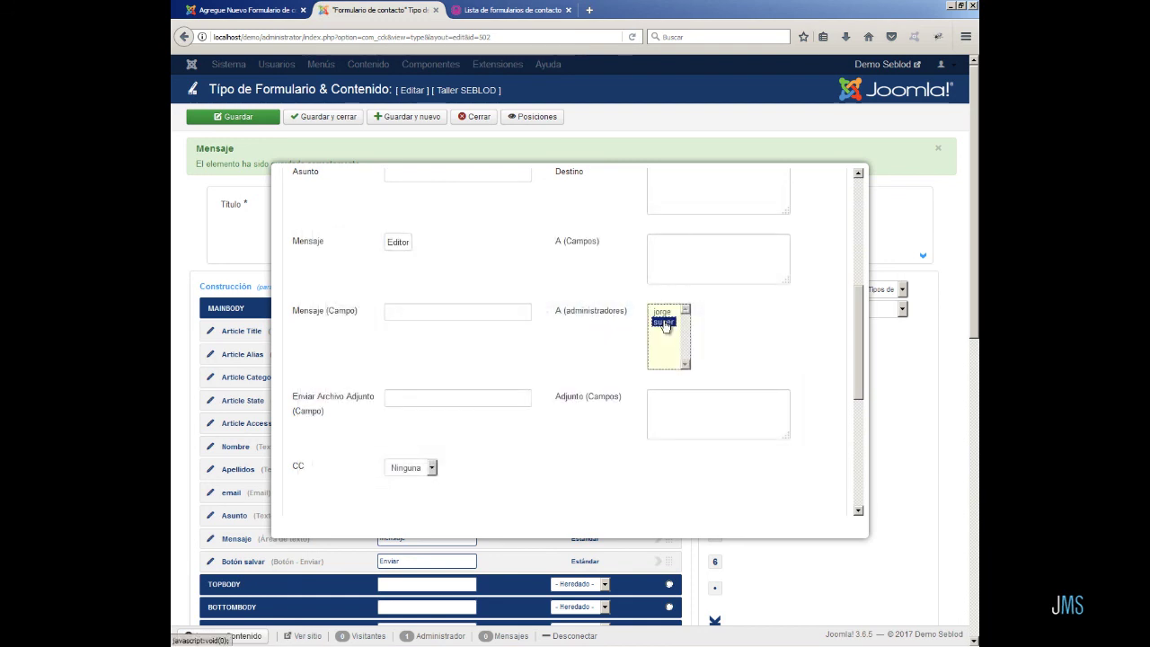
left_click(662, 312)
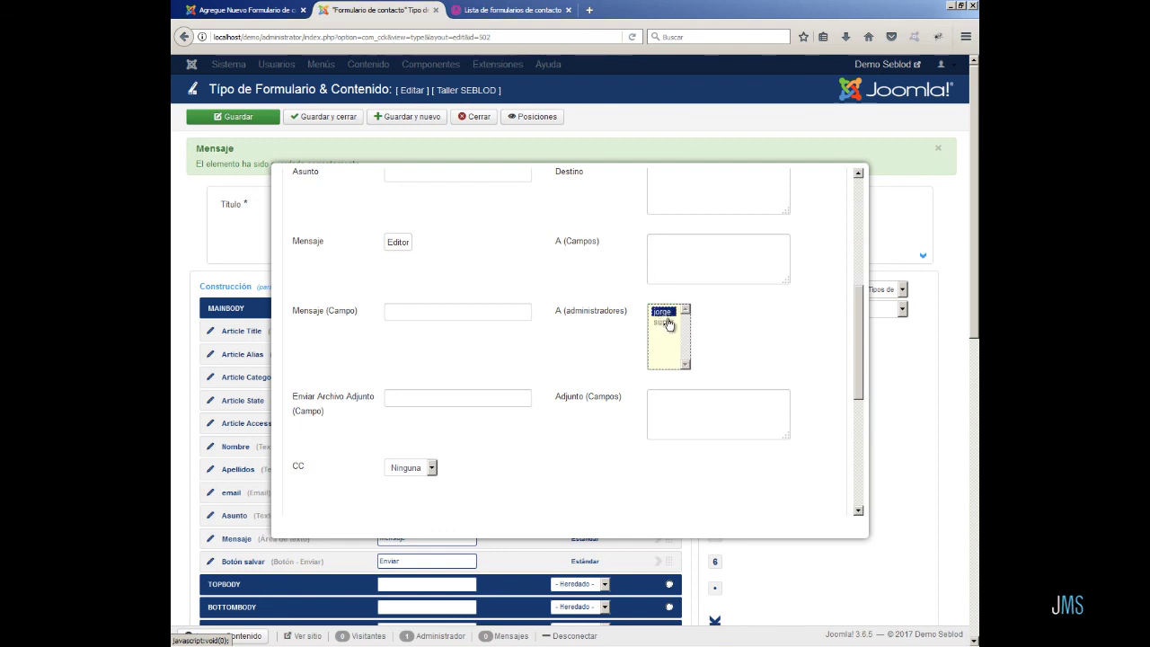
left_click(665, 322)
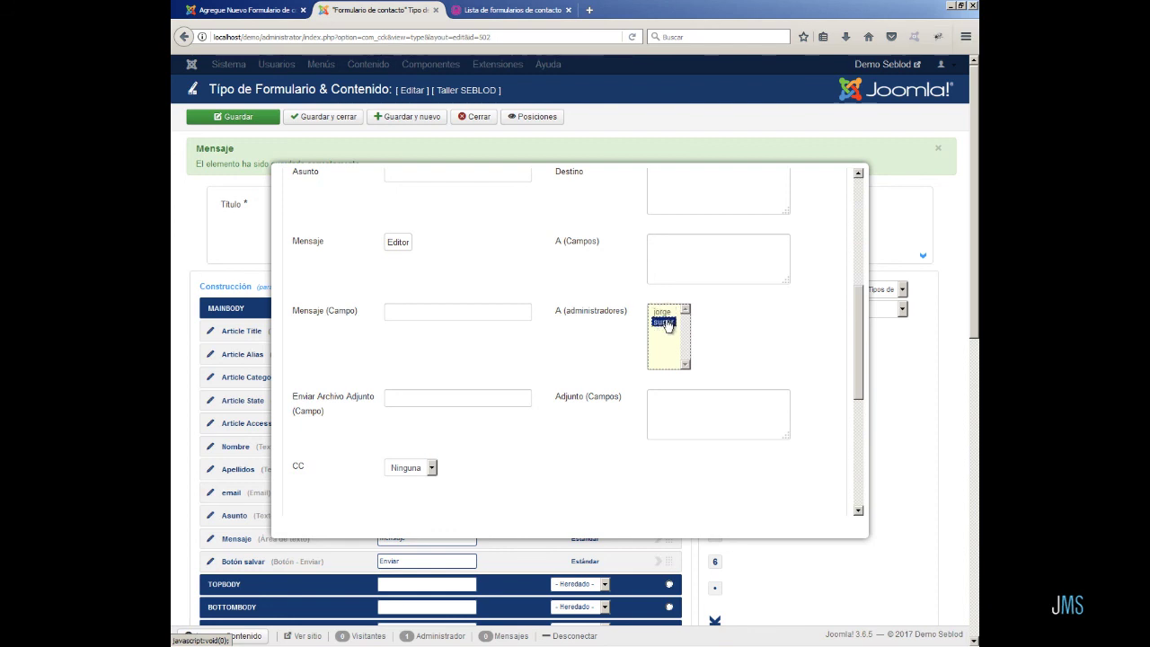
left_click(432, 468)
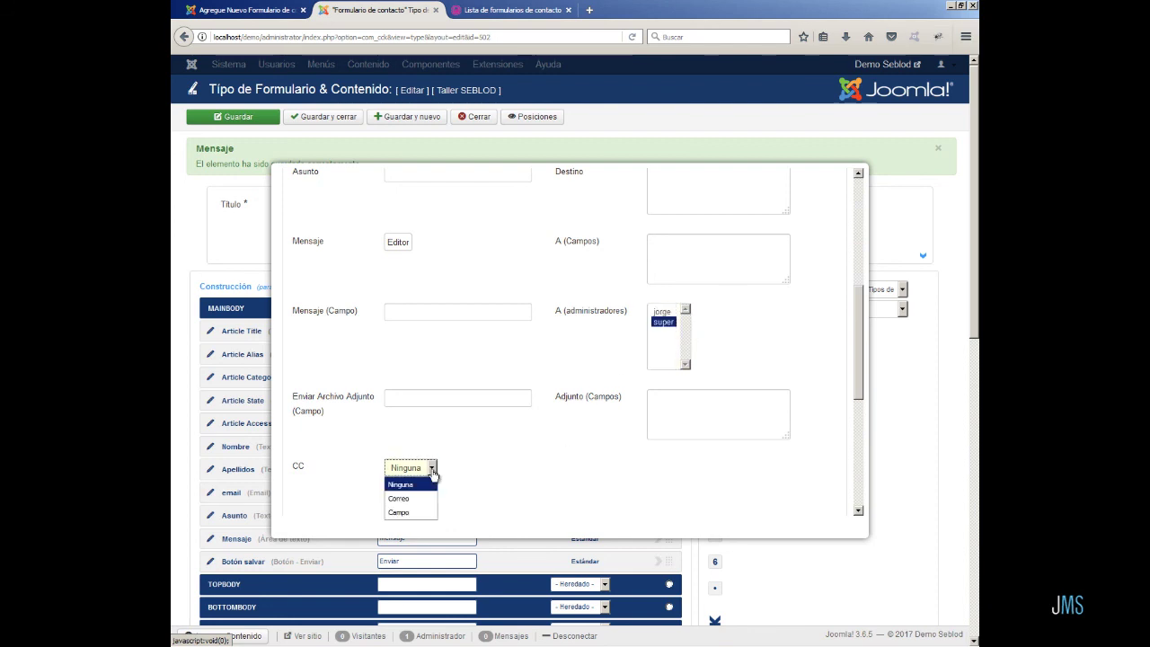
left_click(429, 399)
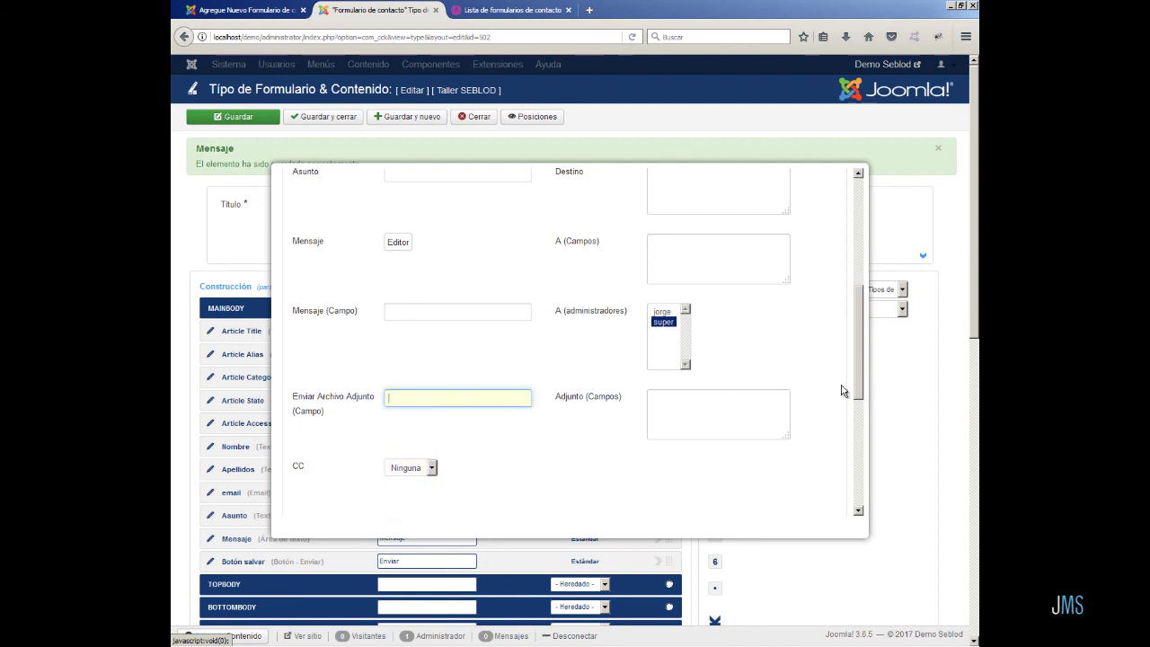
left_click_drag(857, 408, 865, 253)
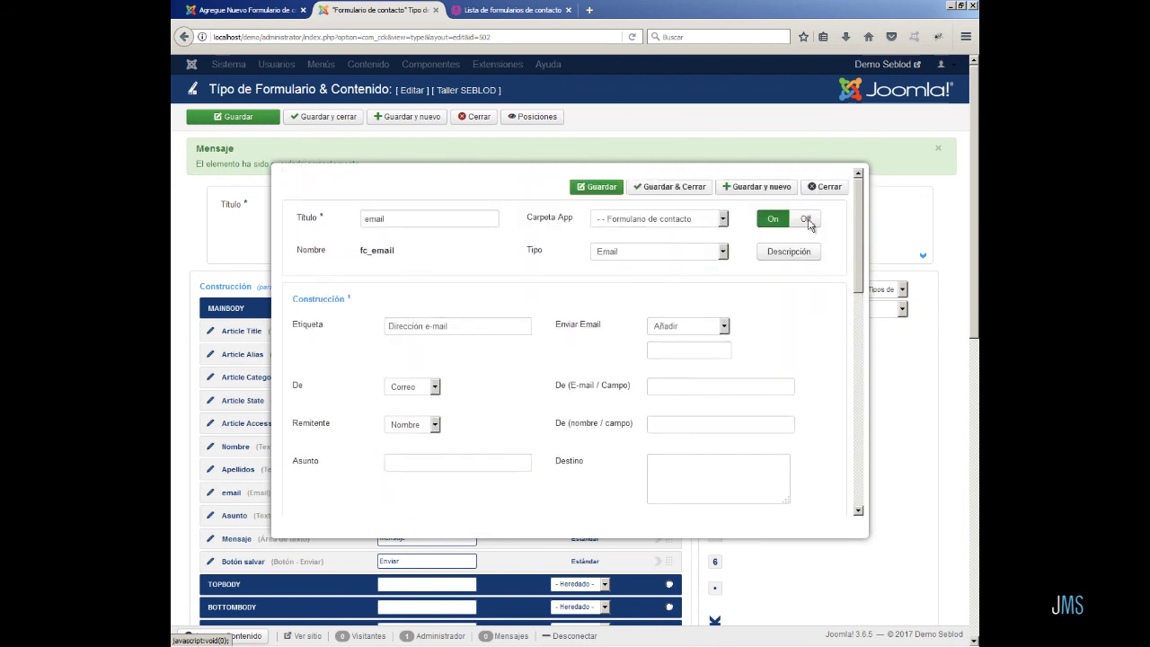
left_click(682, 194)
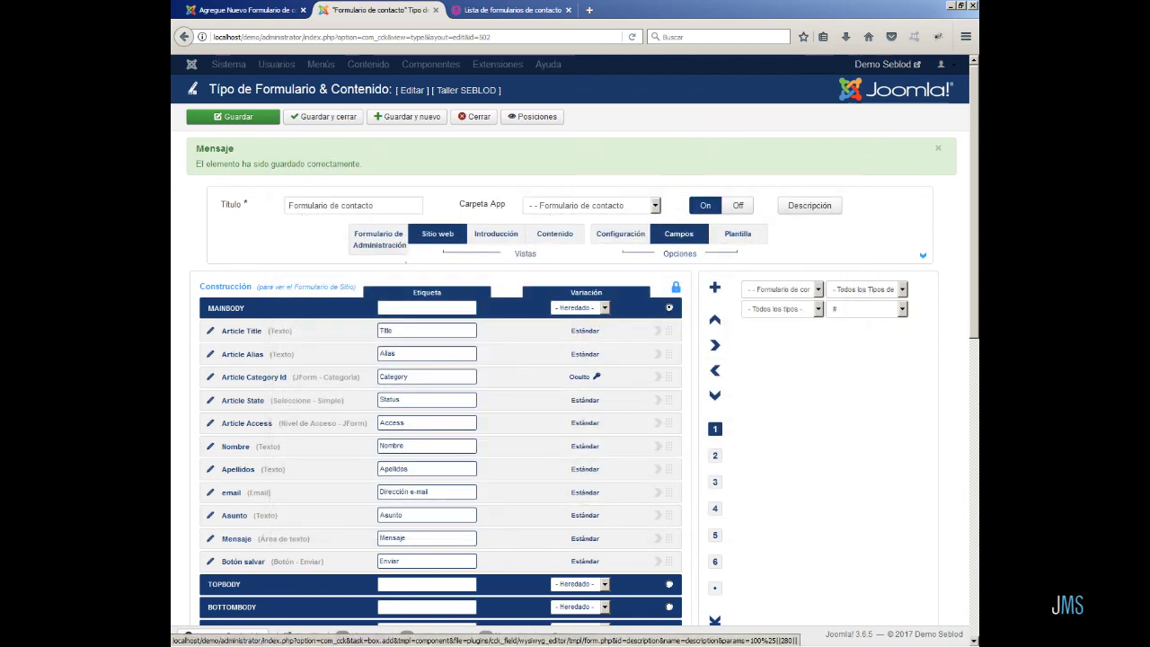
- Send a test message from the DEMO form: test name and e-mail, 'asunto de prueba', 'mensaje de prueba'
left_click(536, 13)
left_click(333, 368)
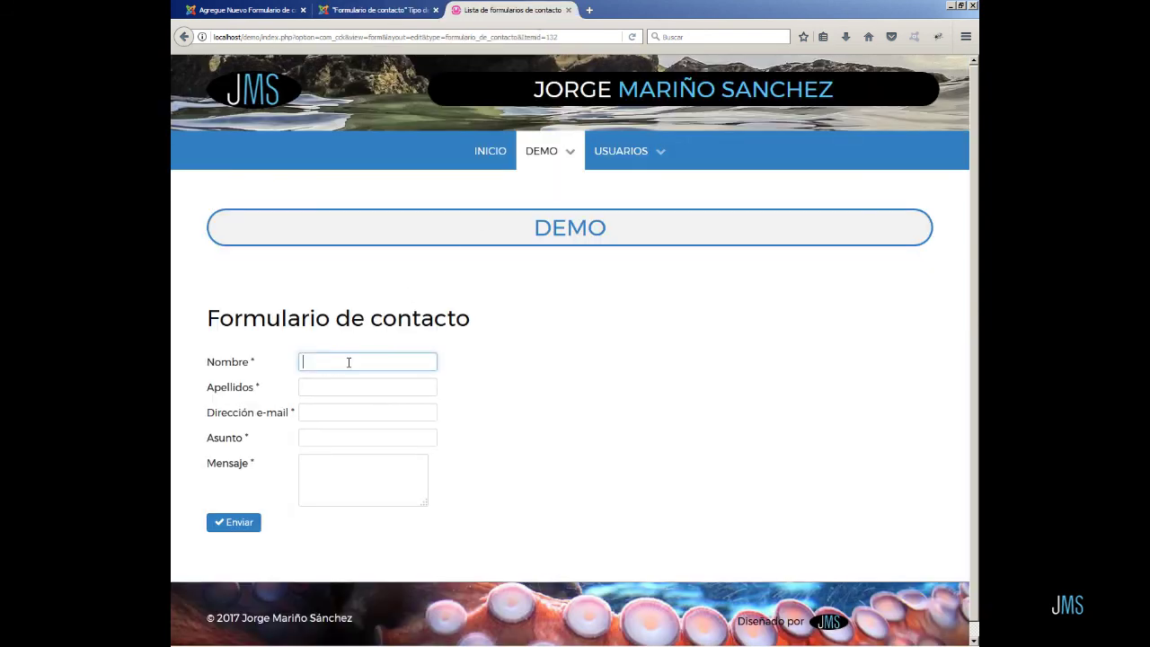
type("pepe")
key("Tab")
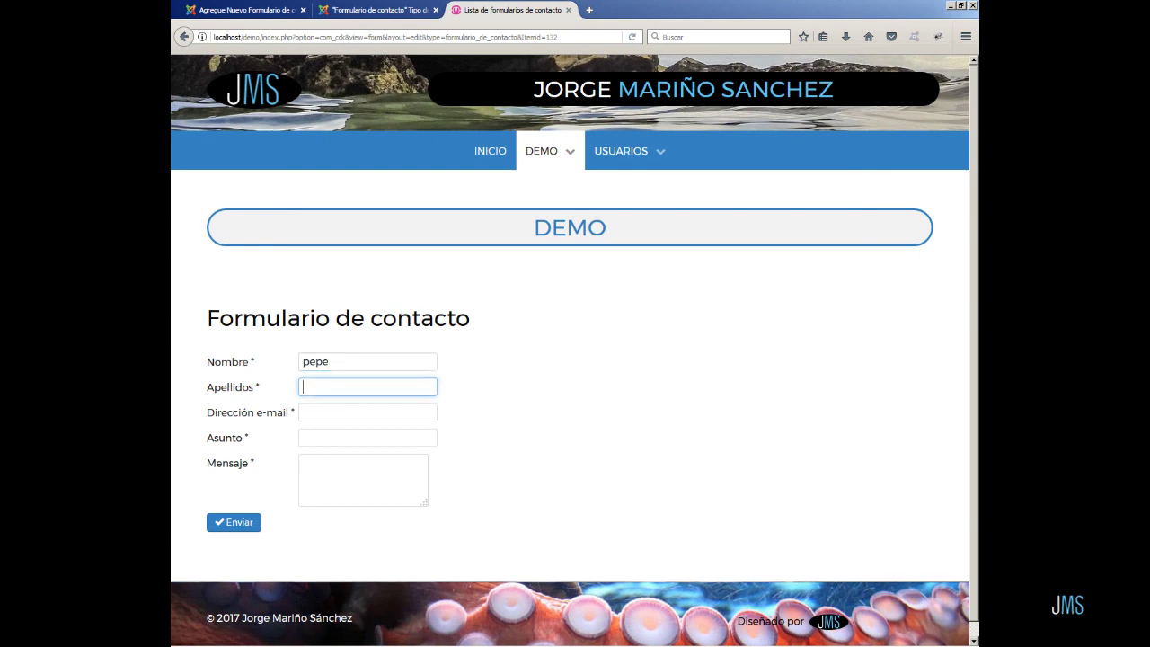
type("perez")
key("Tab")
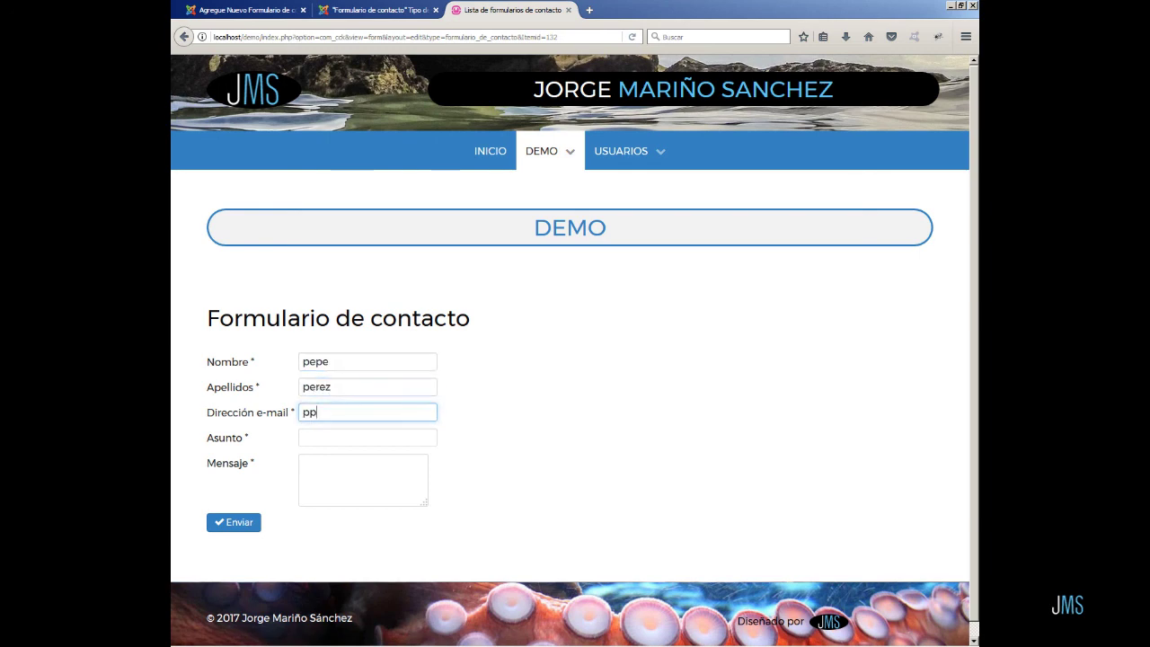
key("Tab")
type("asunto de prueba")
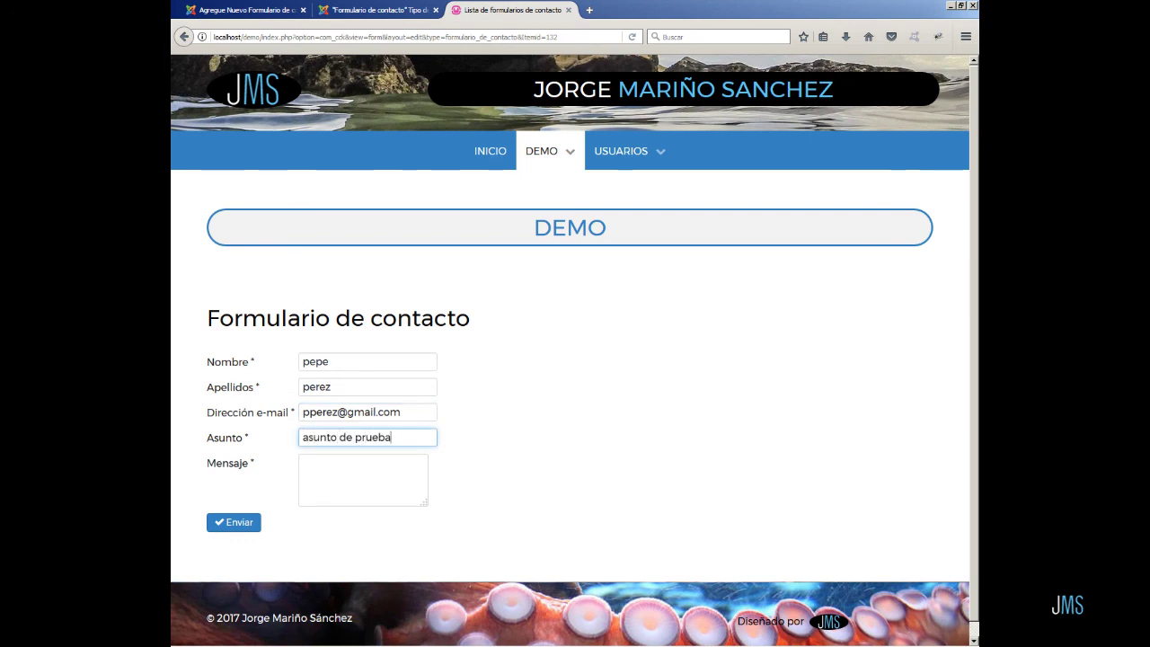
key("Tab")
type("mensaje de prue")
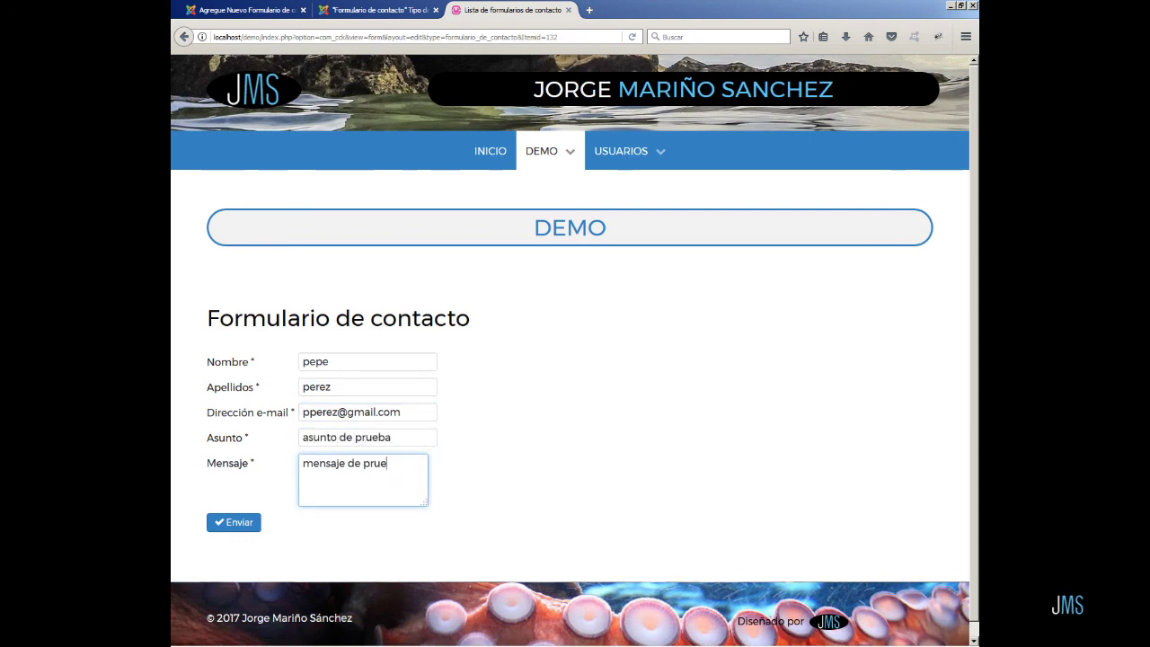
type("ba")
left_click(232, 525)
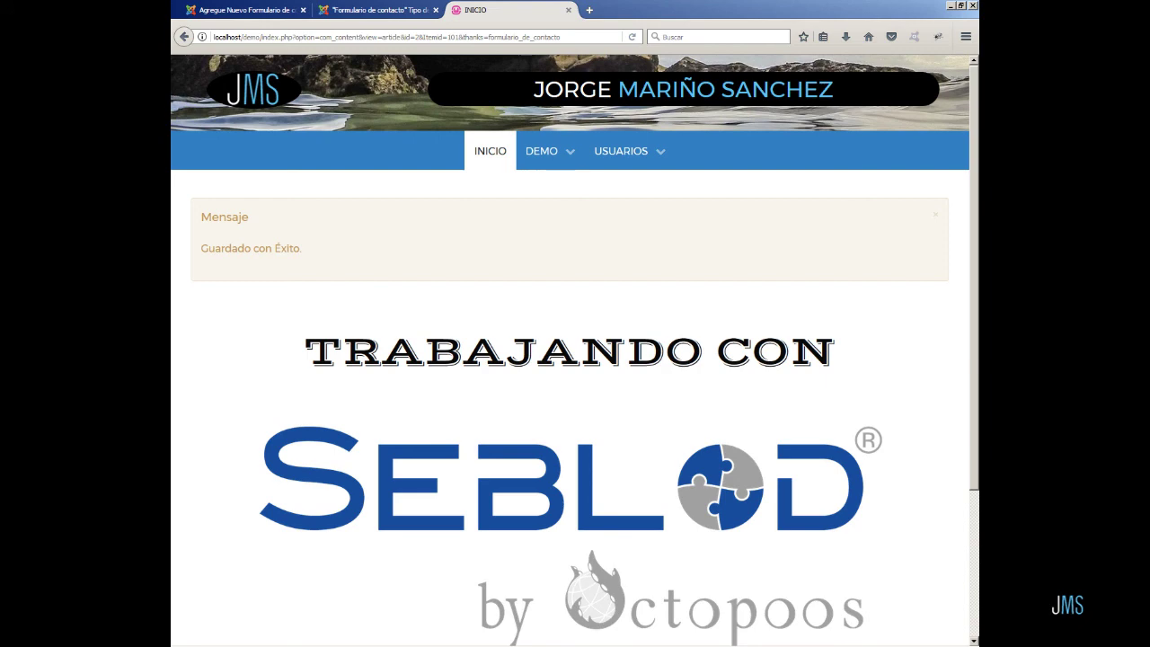
- Close the contact form type editor and go to the Contenido > Artículos list
left_click(377, 10)
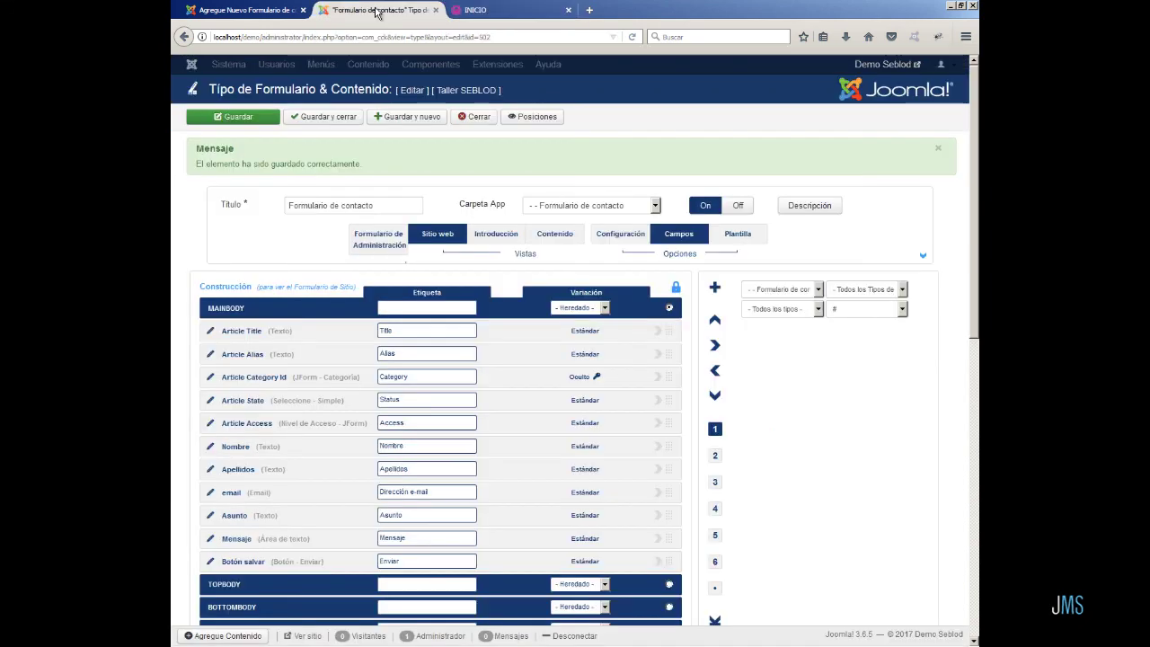
left_click(479, 122)
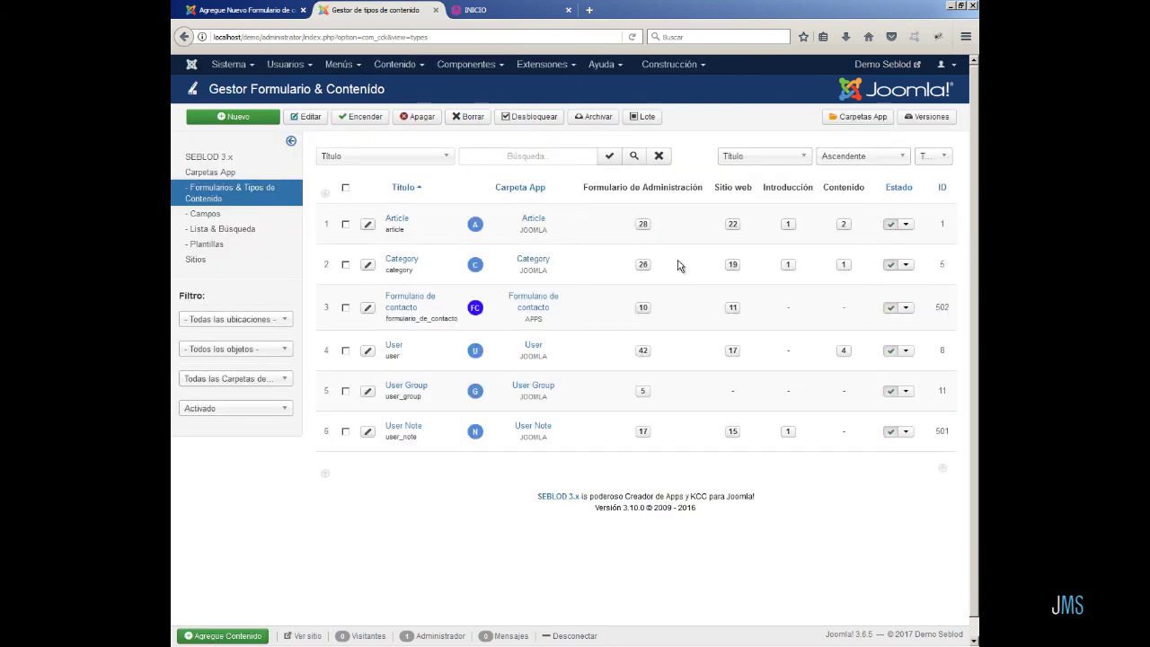
left_click(402, 72)
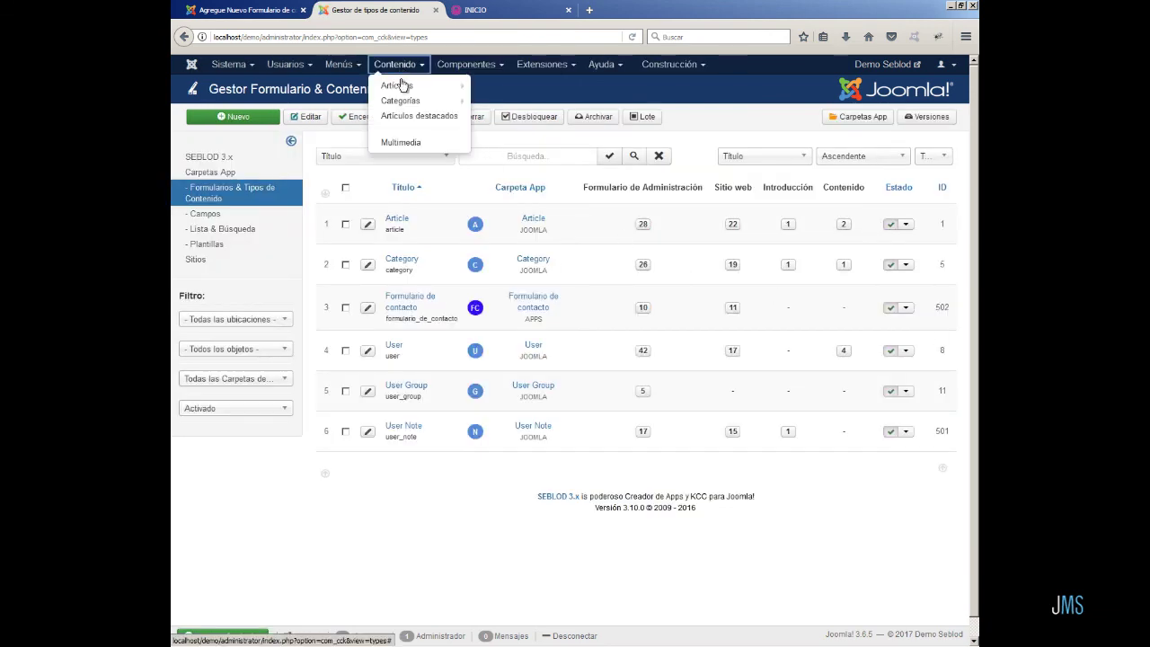
left_click(402, 85)
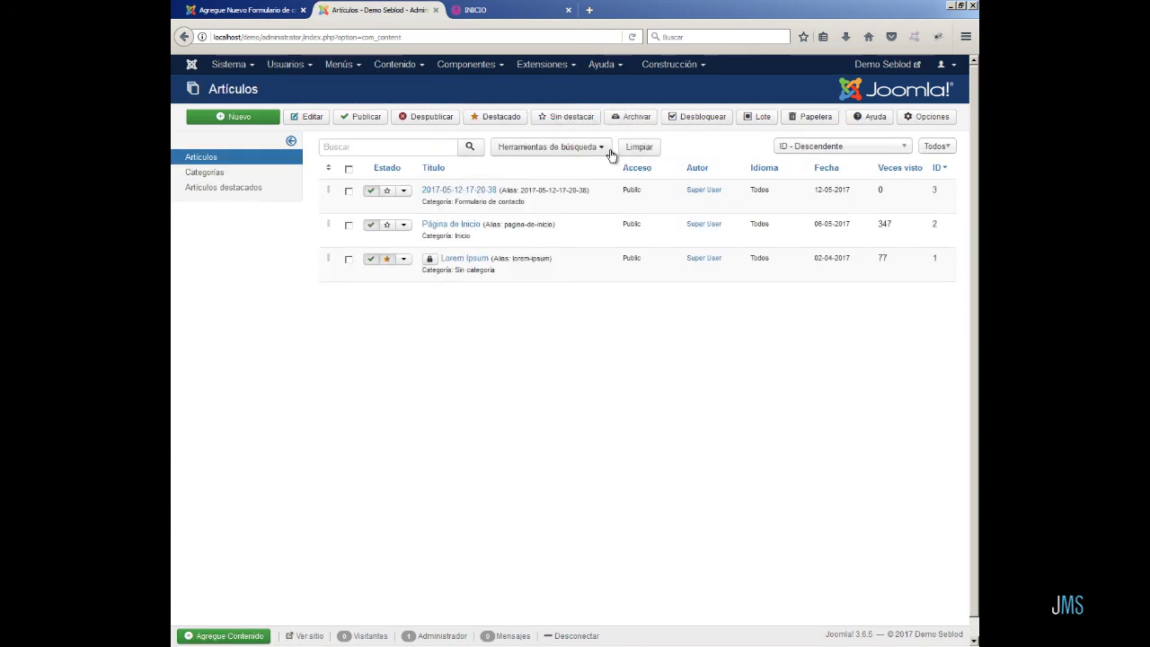
- Filter articles to the Formulario de contacto category and open the submitted article
left_click(603, 150)
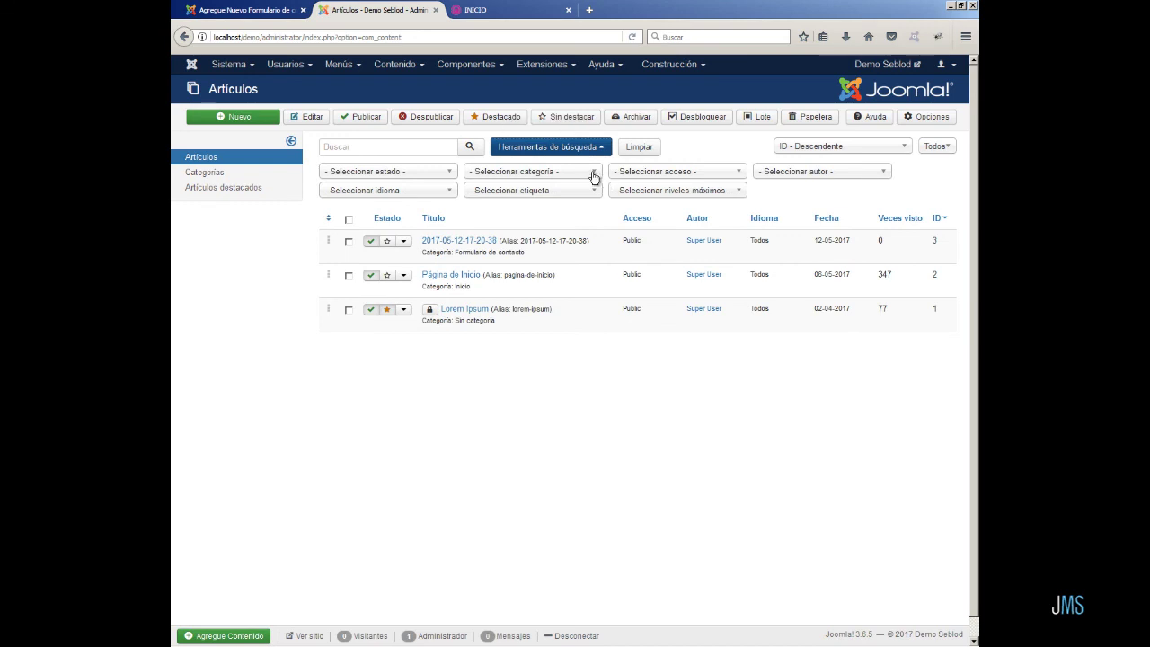
left_click(596, 172)
left_click(550, 282)
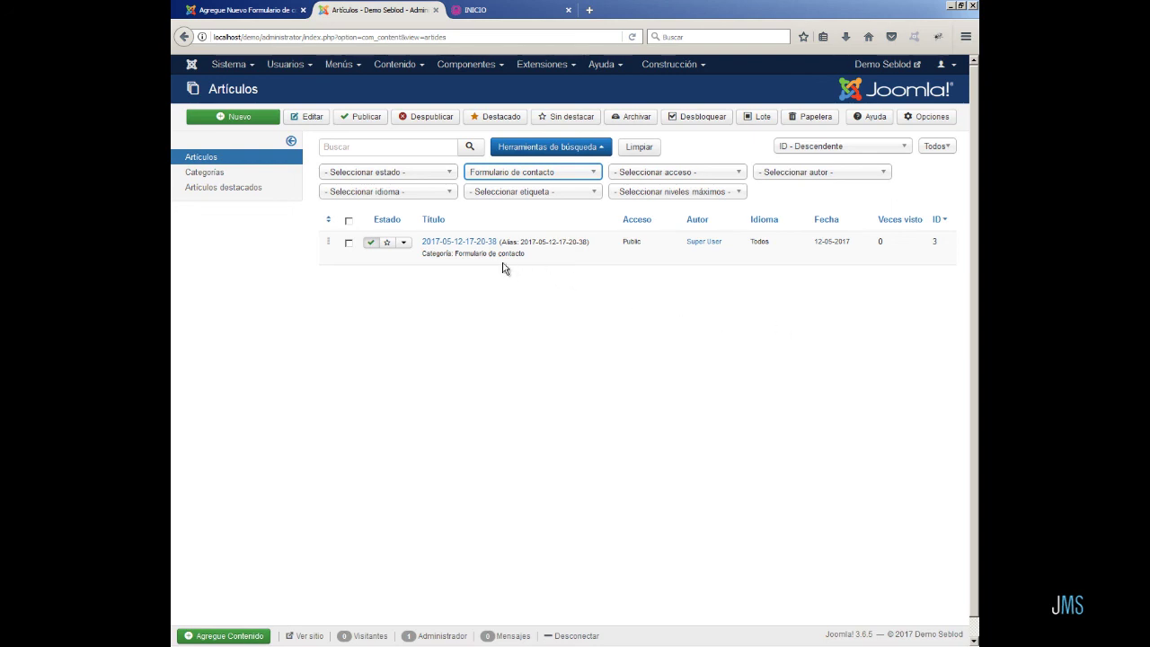
left_click(456, 245)
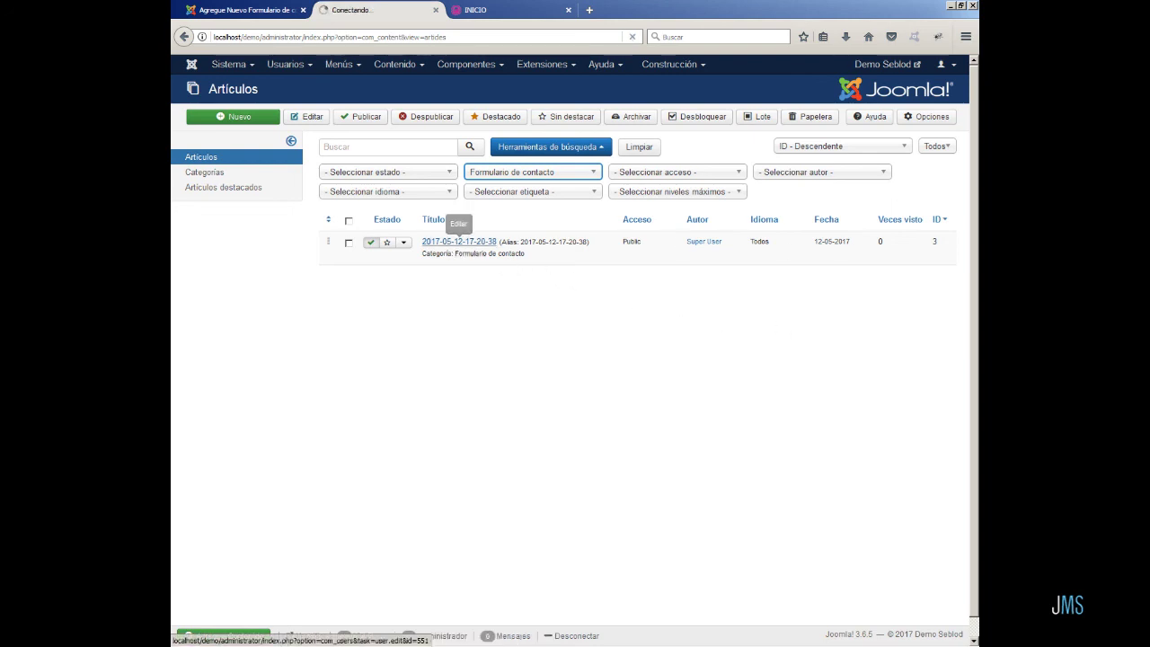